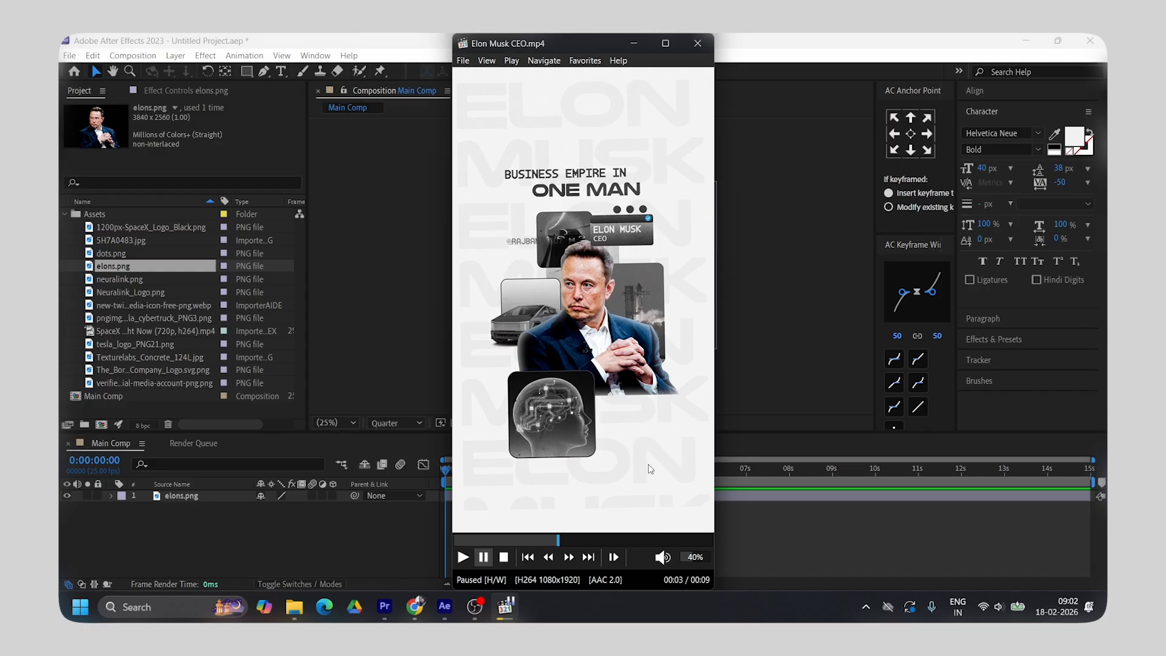
Create a new solid layer in Main Comp and choose its colour
right_click(274, 372)
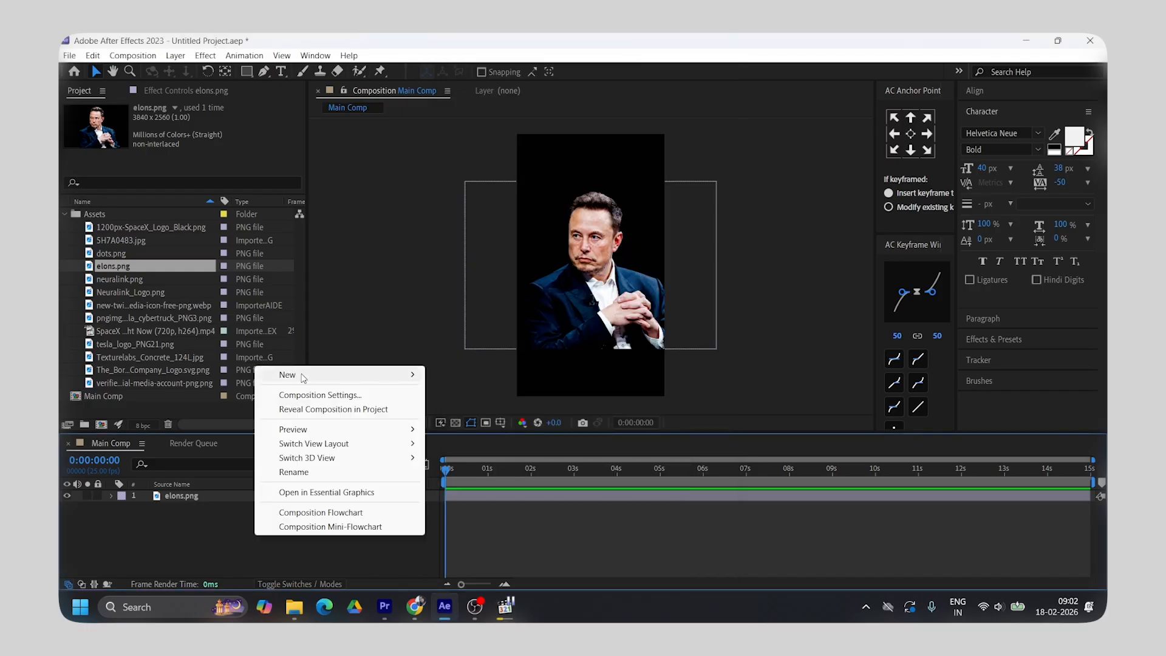
click(461, 399)
click(577, 399)
click(789, 363)
click(632, 439)
Move the solid layer below elons.png and scale the portrait down in the composition
drag(209, 495, 220, 529)
click(177, 496)
drag(719, 265, 695, 268)
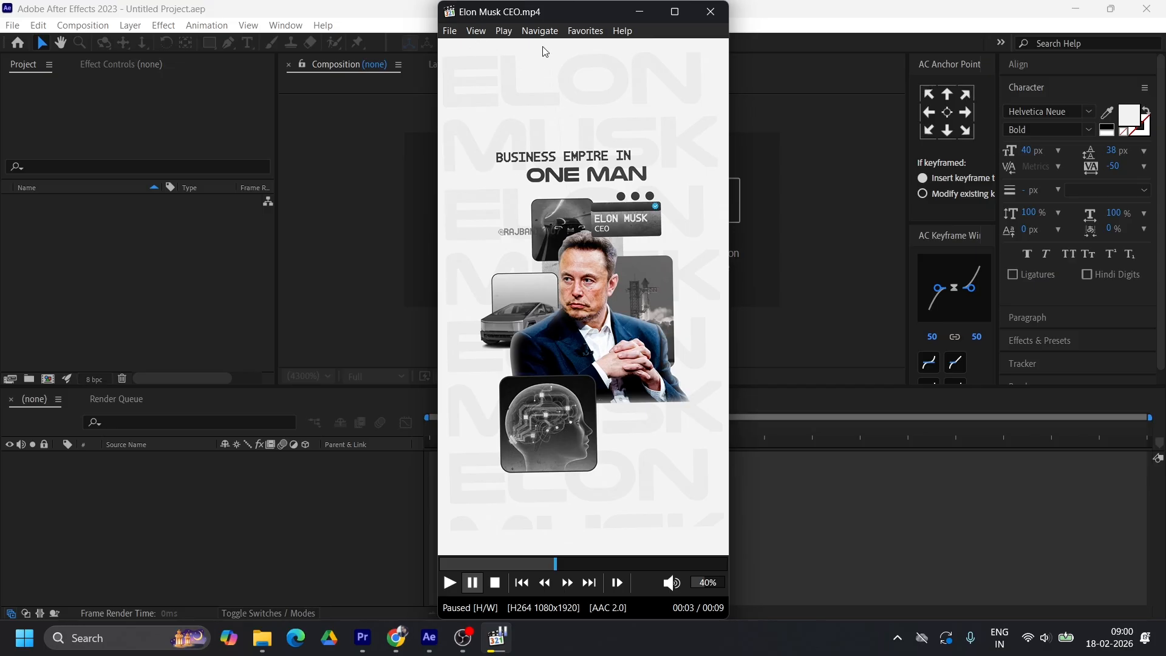
Import all the files of the Assets new folder into the project as footage
click(638, 14)
key(ctrl+i)
click(363, 173)
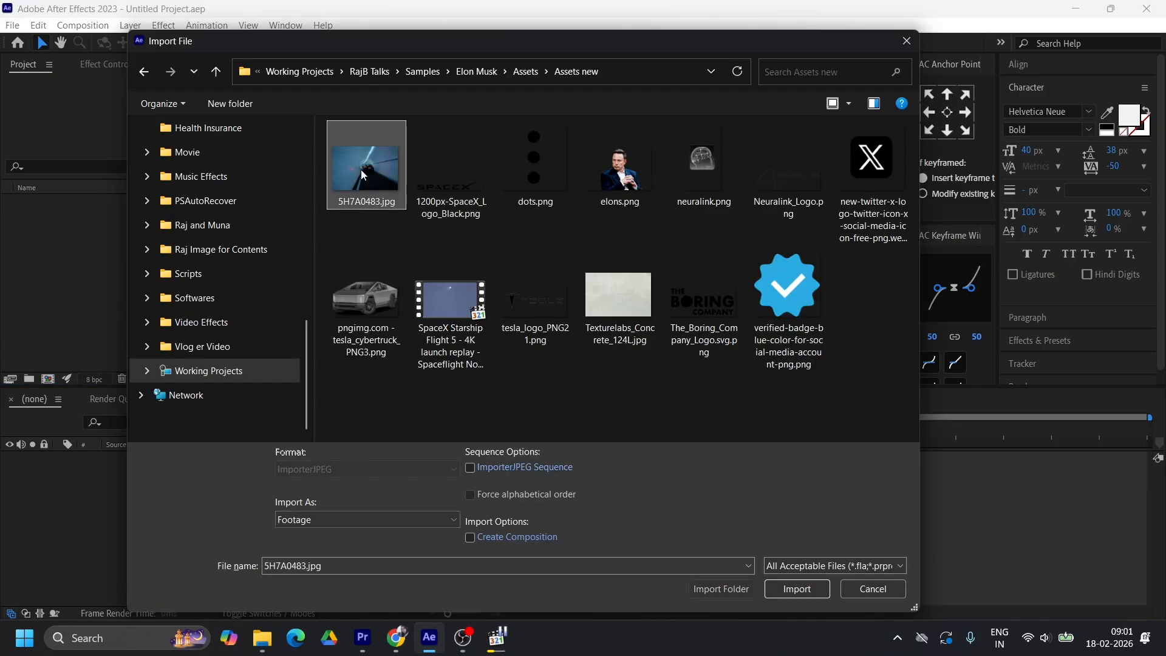
shift+click(820, 310)
click(796, 589)
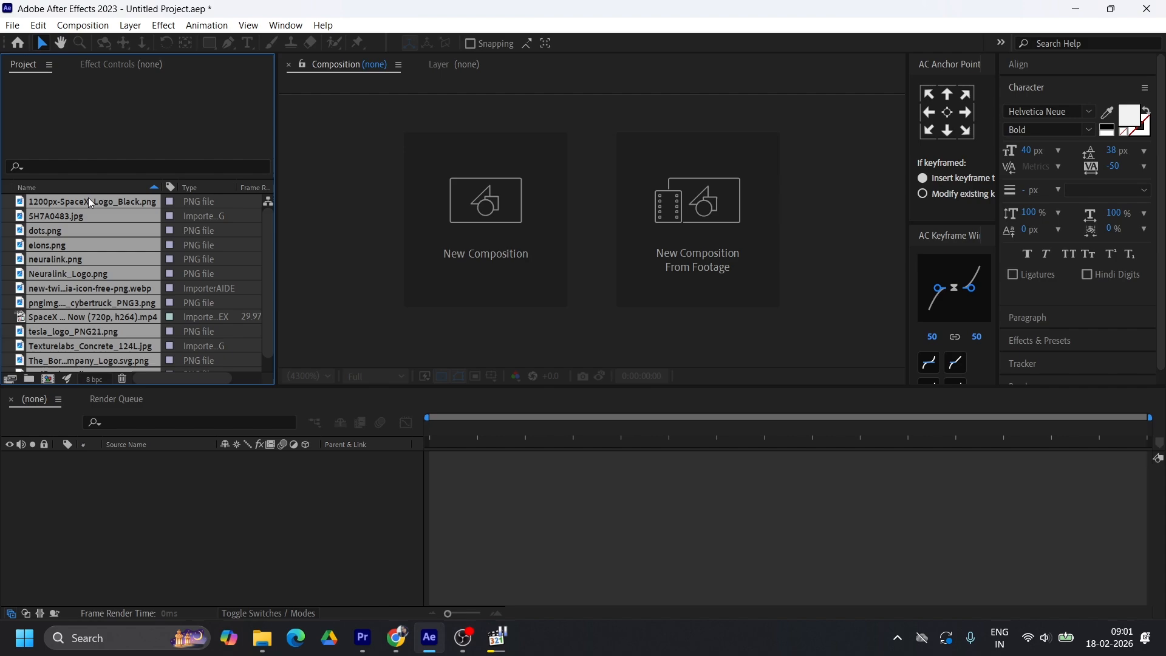
Group the imported files into a new project folder named Assets
drag(90, 202, 29, 379)
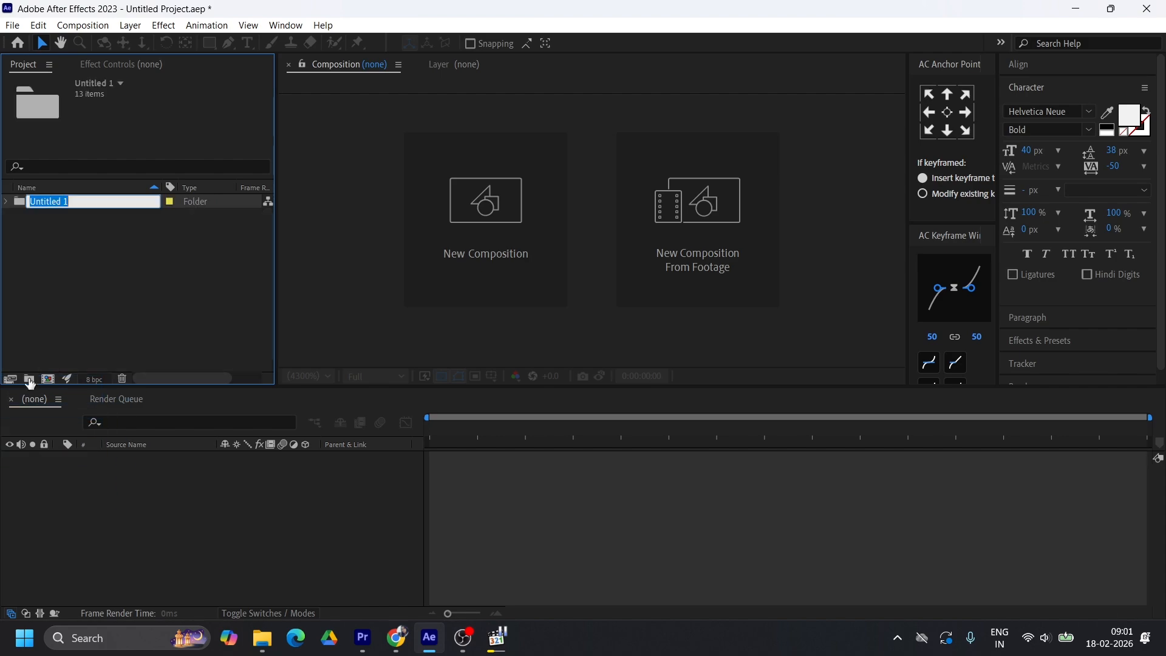
text(Assets)
key(Return)
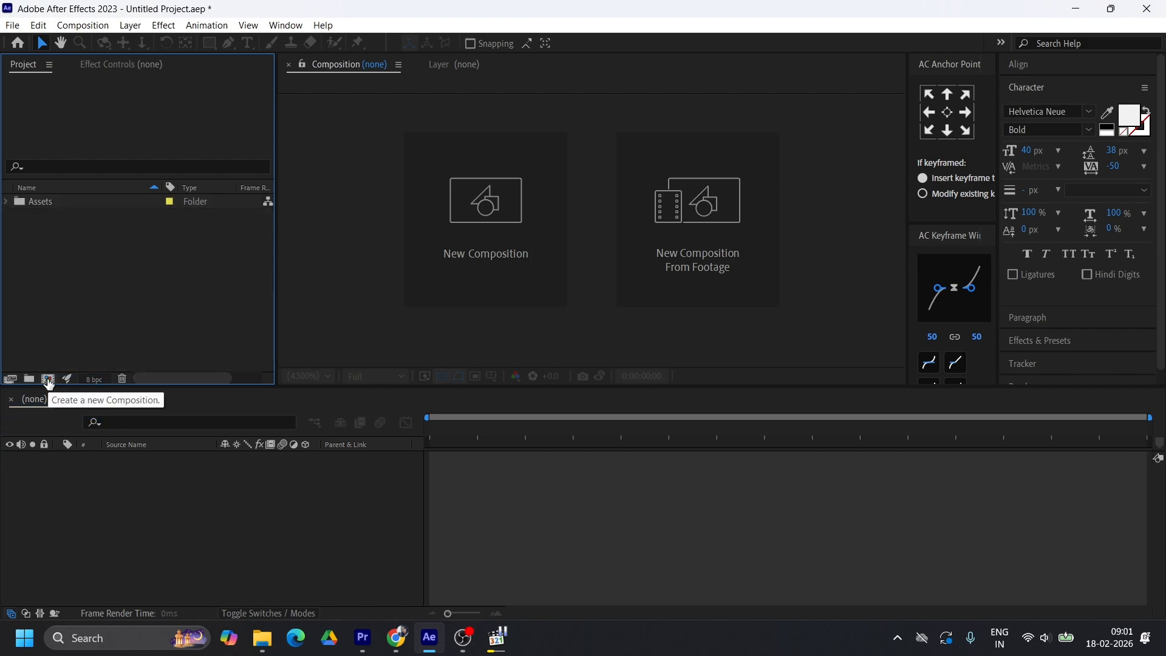
Create a 1080 × 1920 px composition named Main Comp lasting 15 seconds, and enlarge its viewer area
click(47, 379)
click(476, 220)
text(1080)
key(Tab)
text(1920)
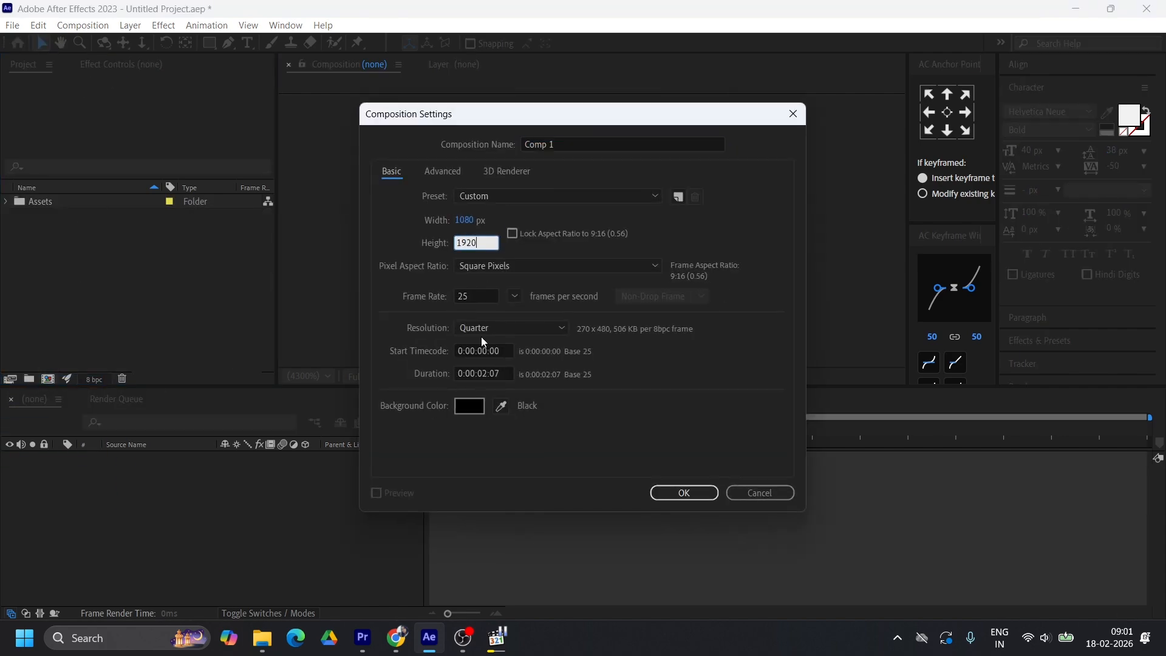
click(493, 373)
key(BackSpace)
key(BackSpace)
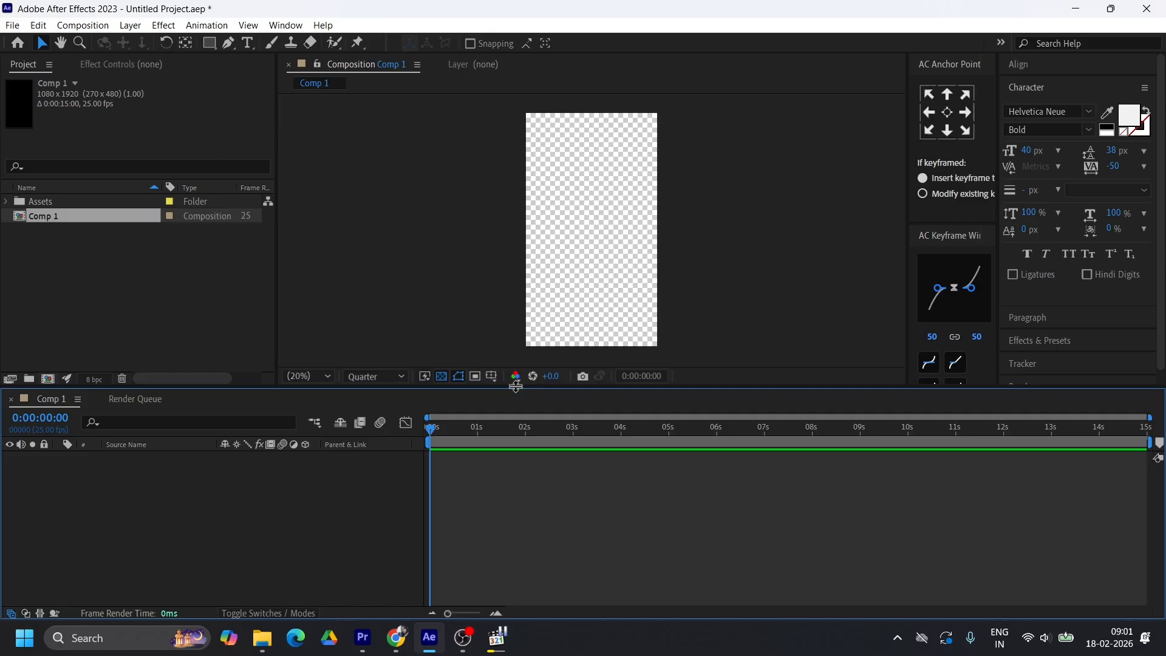
click(441, 377)
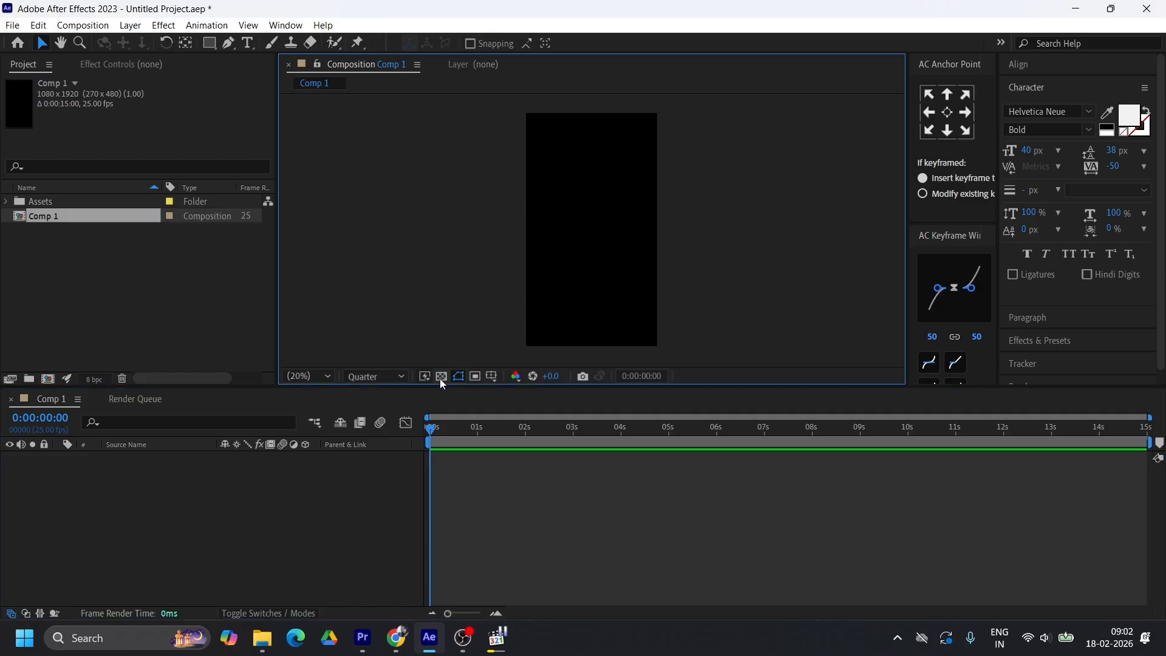
drag(440, 388, 651, 442)
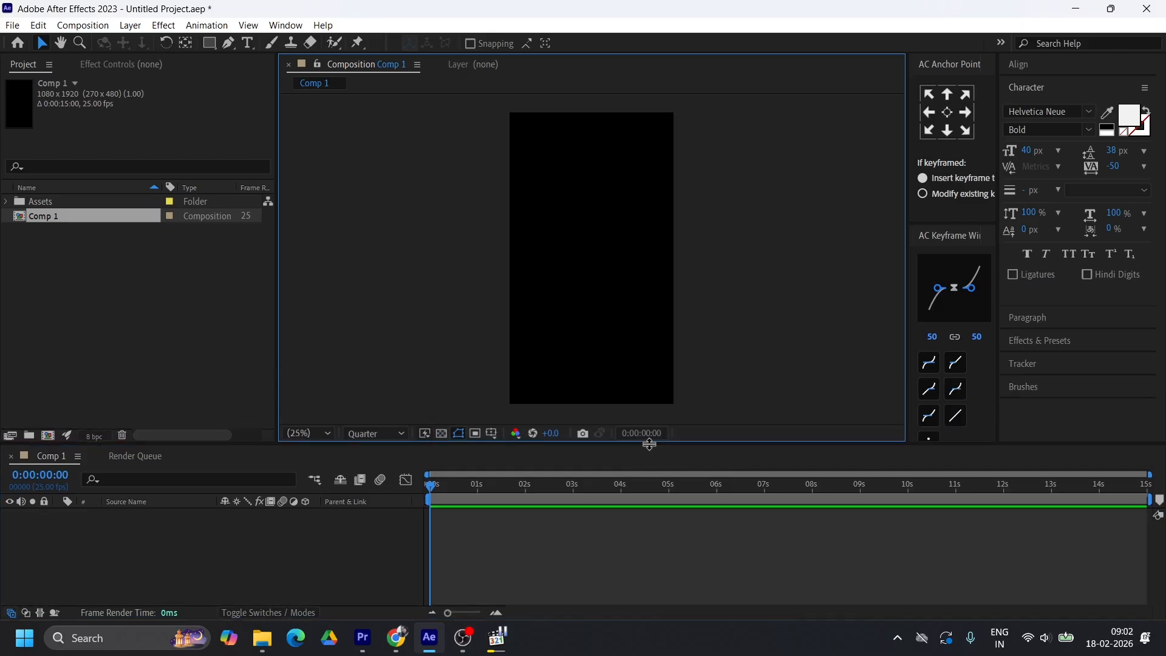
Check the reference video Elon Musk CEO.mp4 and place elons.png from the Assets folder in Main Comp
click(8, 202)
click(489, 630)
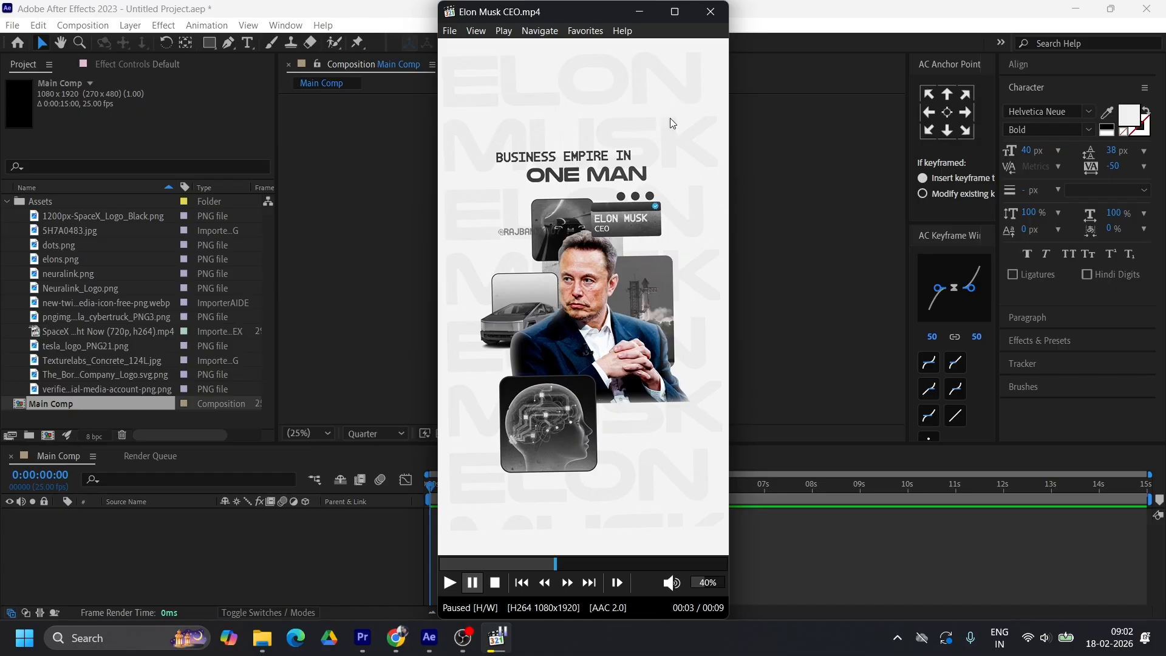
click(639, 11)
drag(60, 259, 731, 258)
click(112, 555)
Create a 1080 × 1920 px off-white solid with colour F2F2F2 in Main Comp
click(498, 645)
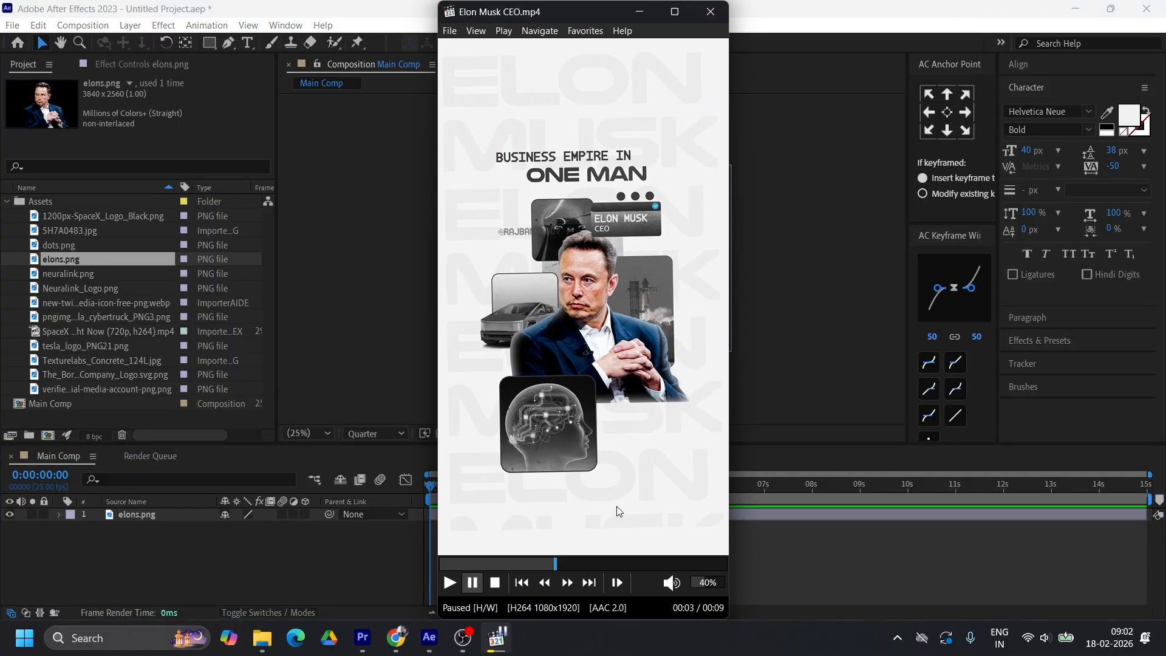
click(639, 12)
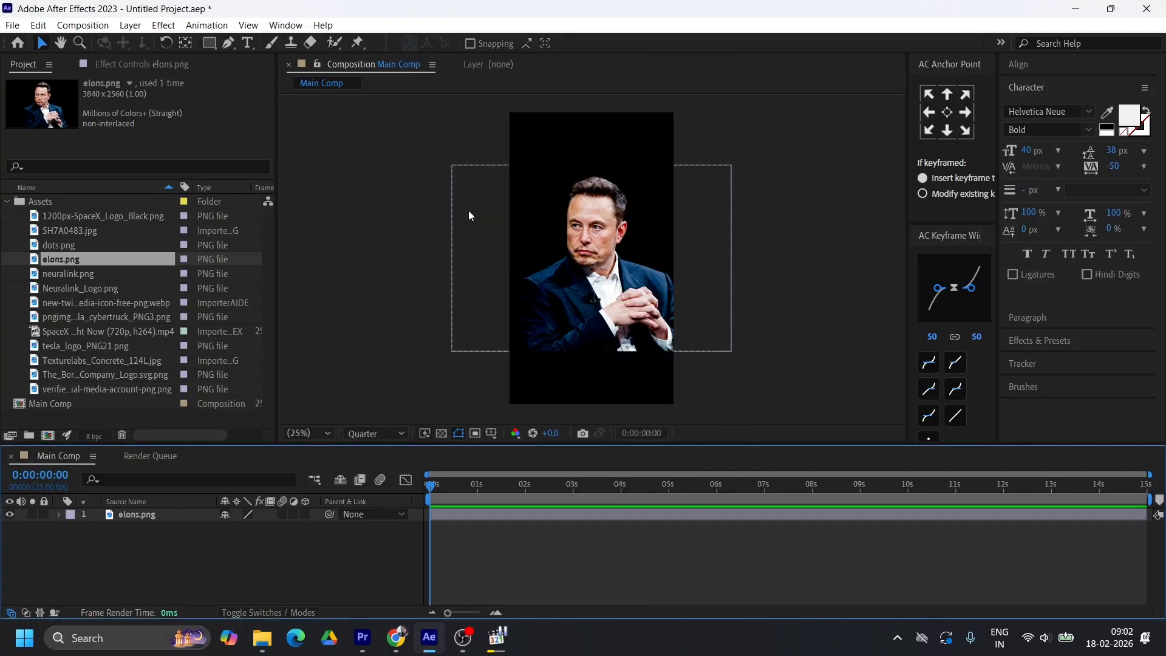
right_click(219, 560)
mouse_move(272, 383)
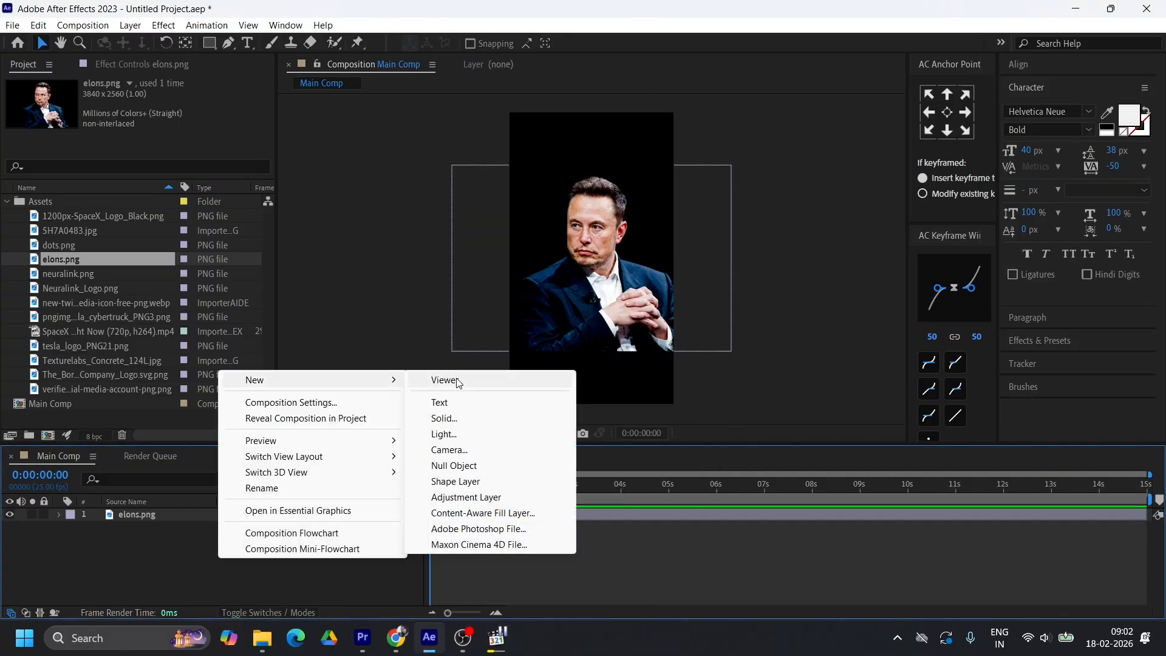
click(449, 419)
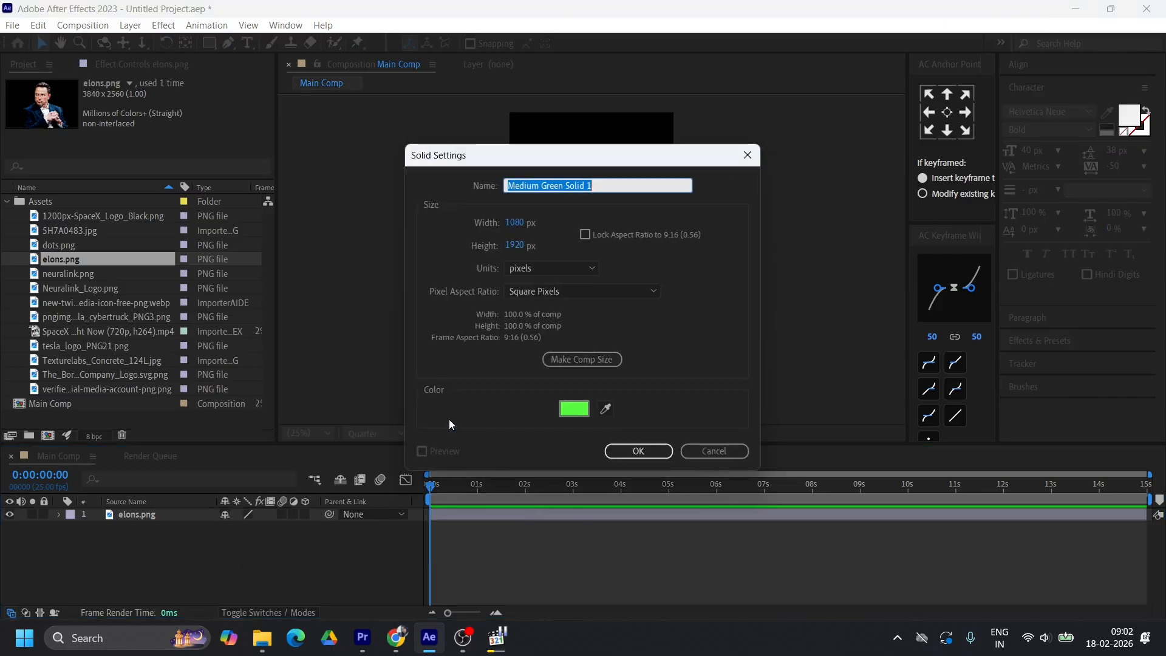
click(566, 407)
drag(472, 370, 461, 373)
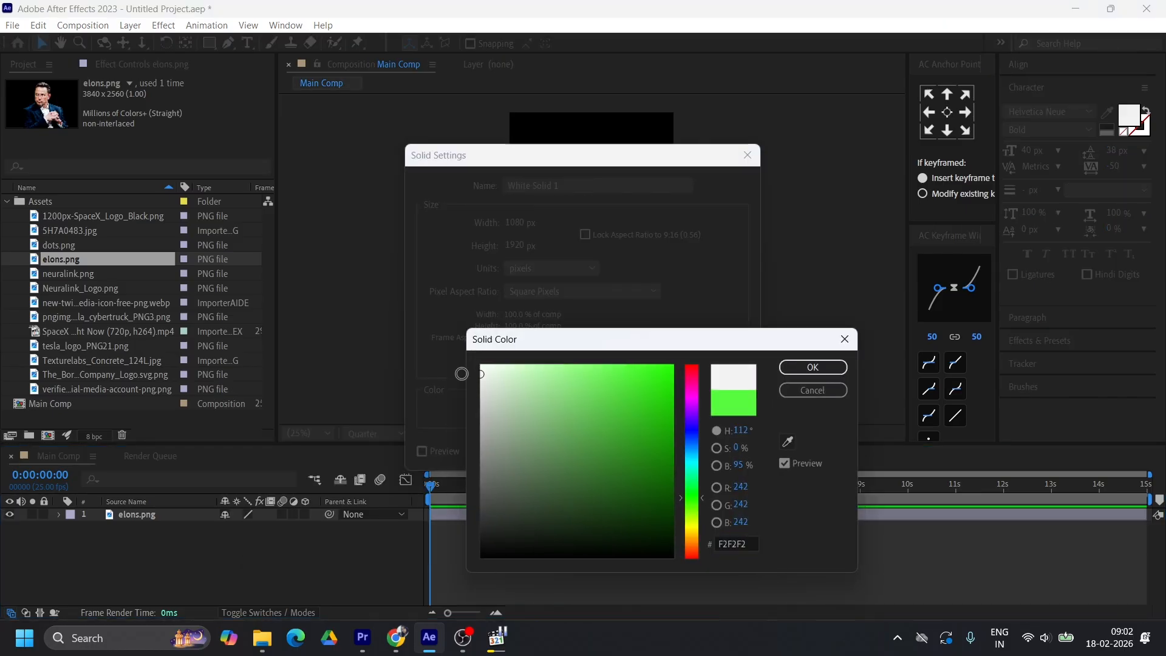
click(812, 367)
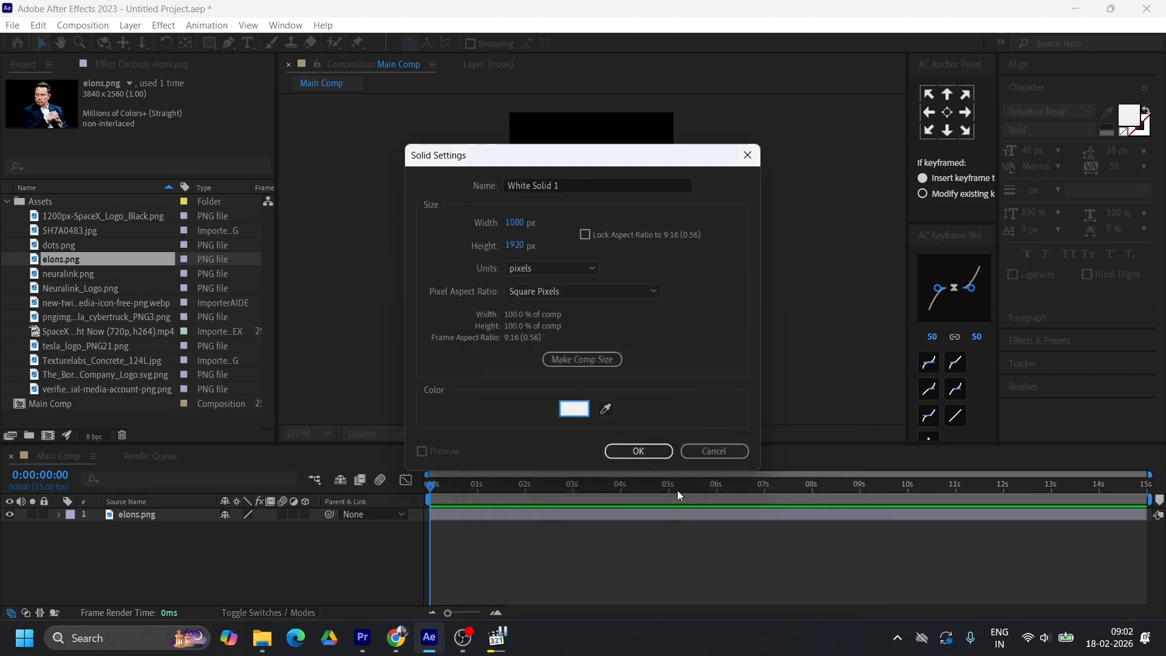
click(638, 451)
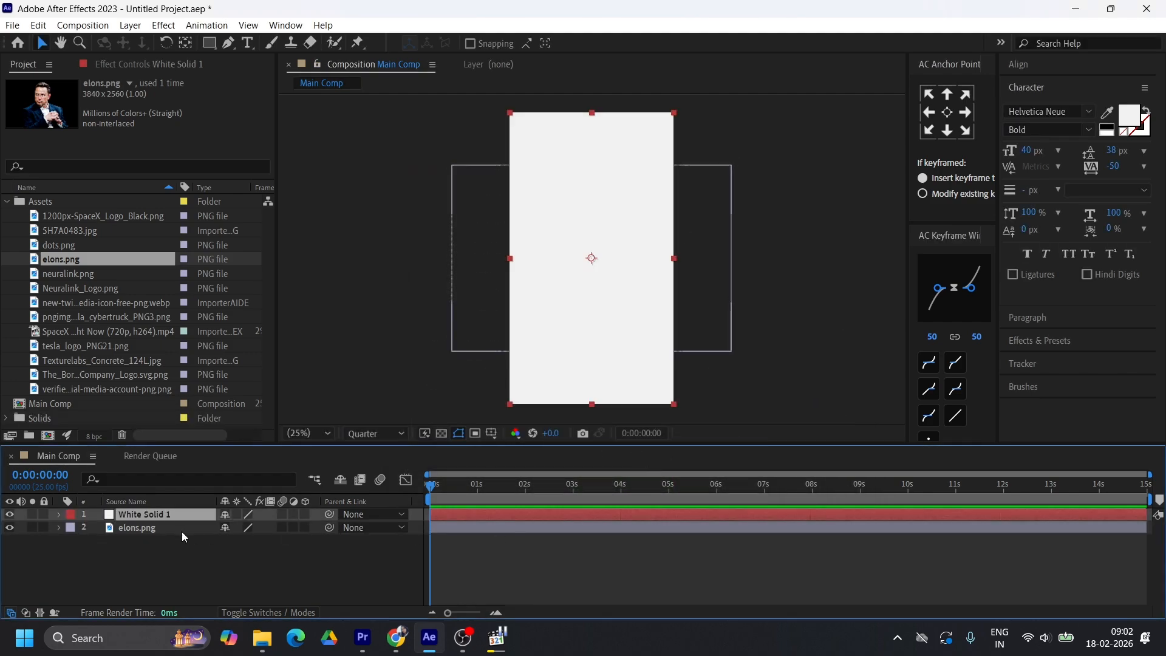
Move the off-white solid below elons.png and scale the portrait down proportionally to suit the frame
drag(170, 516, 191, 563)
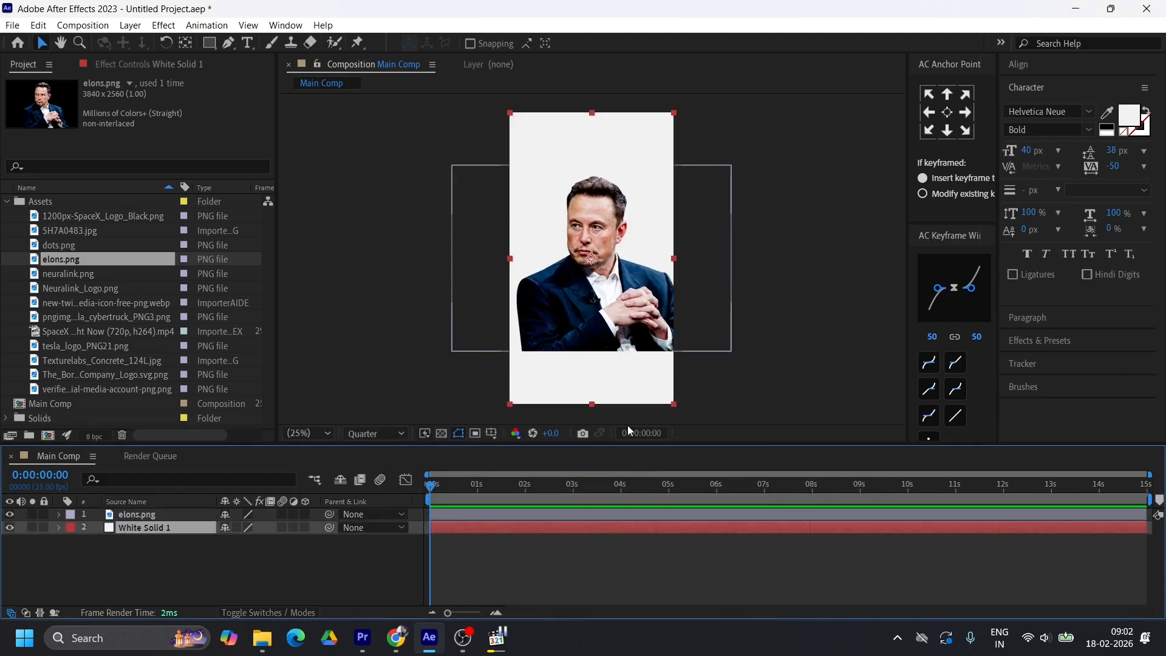
click(132, 514)
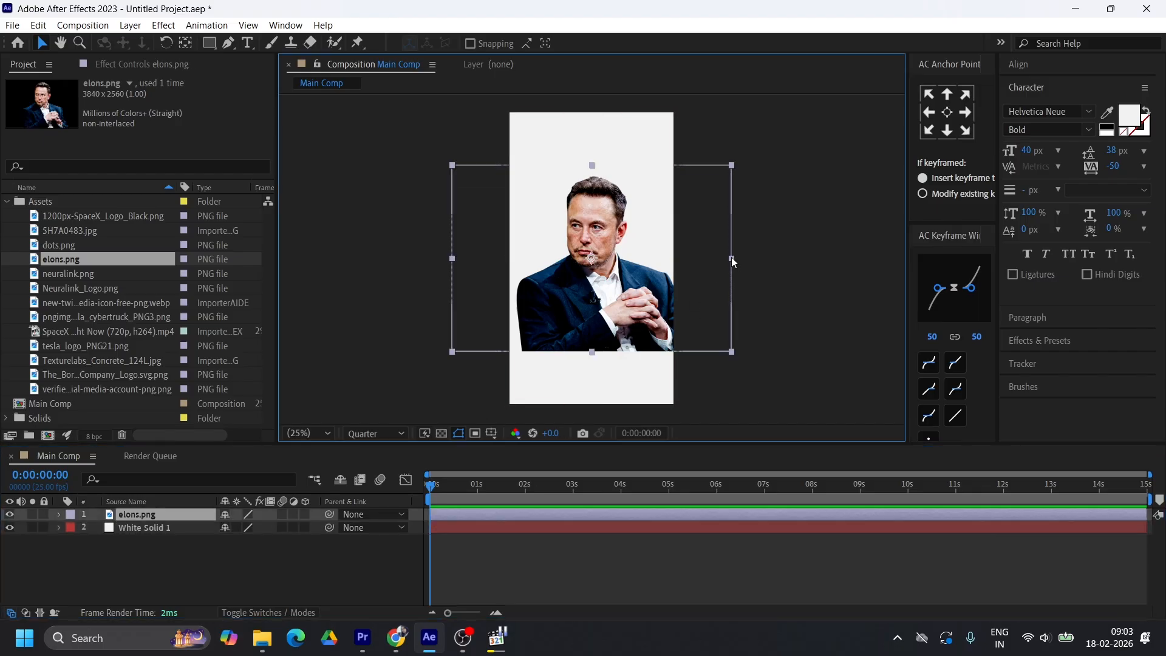
drag(731, 257, 661, 283)
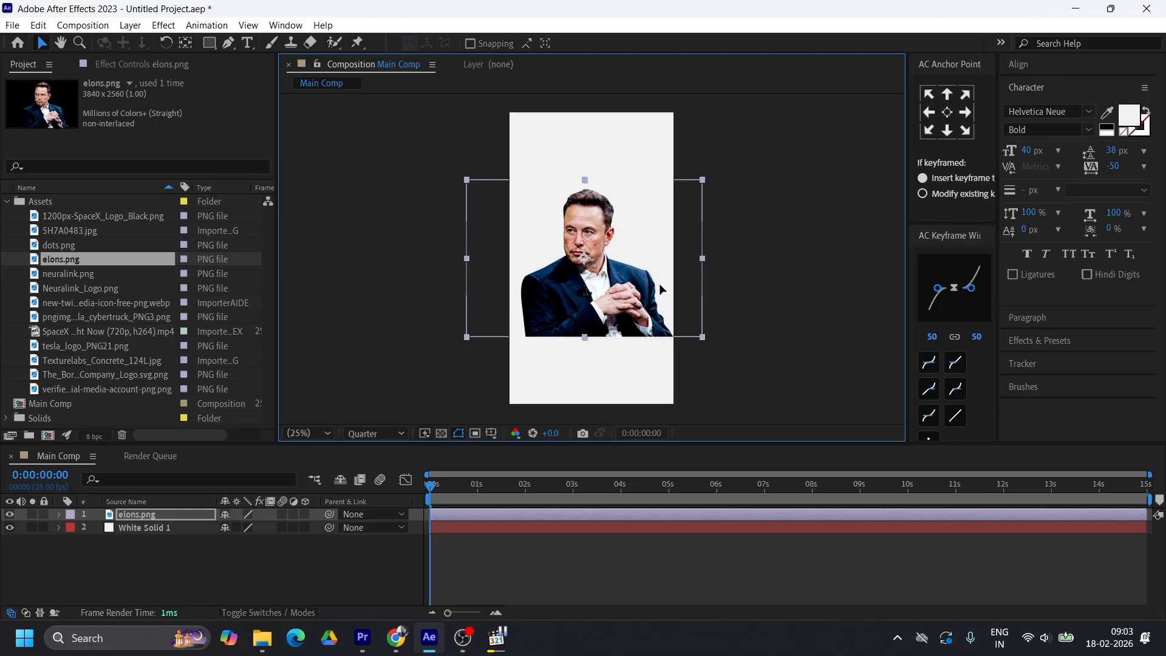
Compare with the reference video and apply the Lumetri Color effect to the elons.png layer
key(alt+Tab)
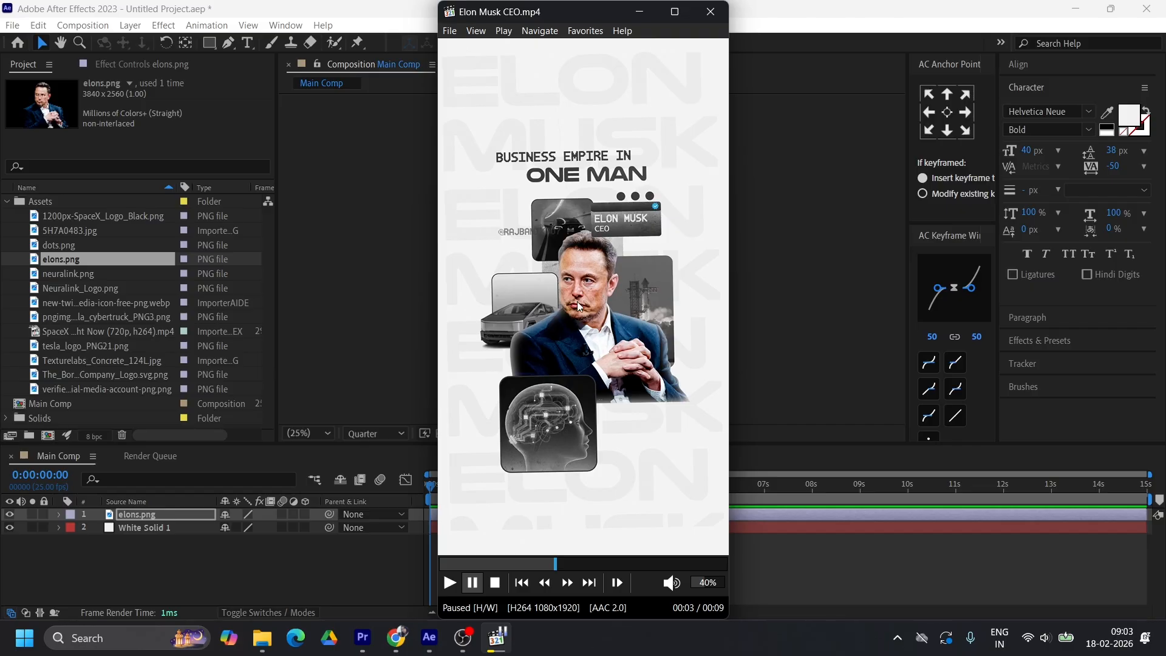
click(640, 12)
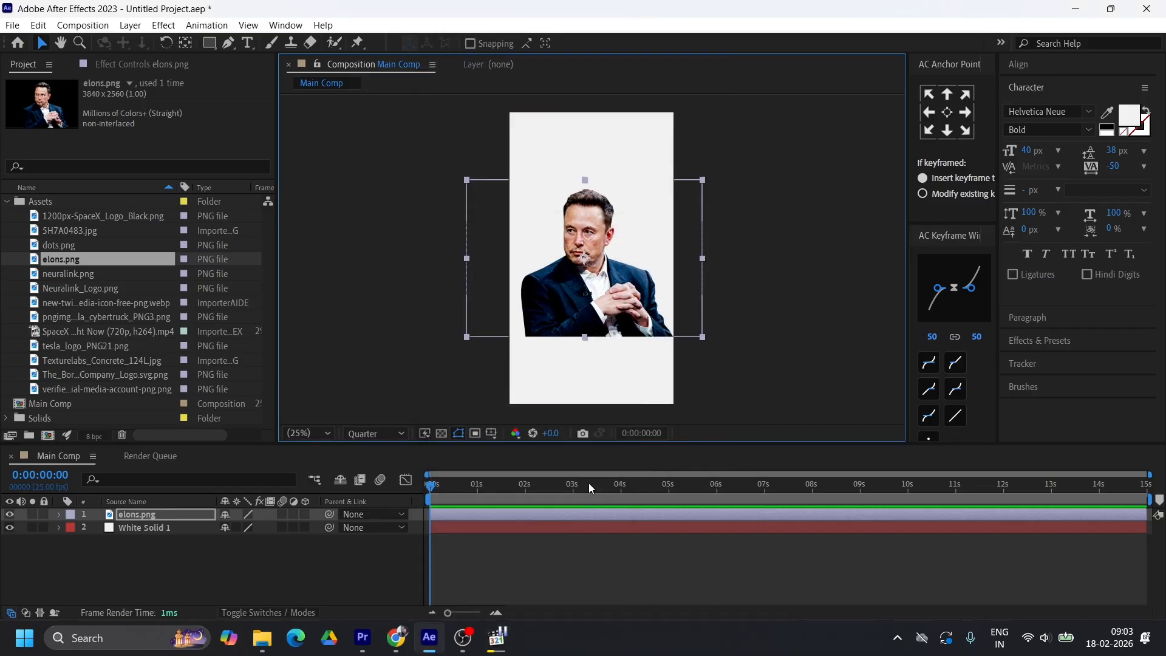
click(166, 513)
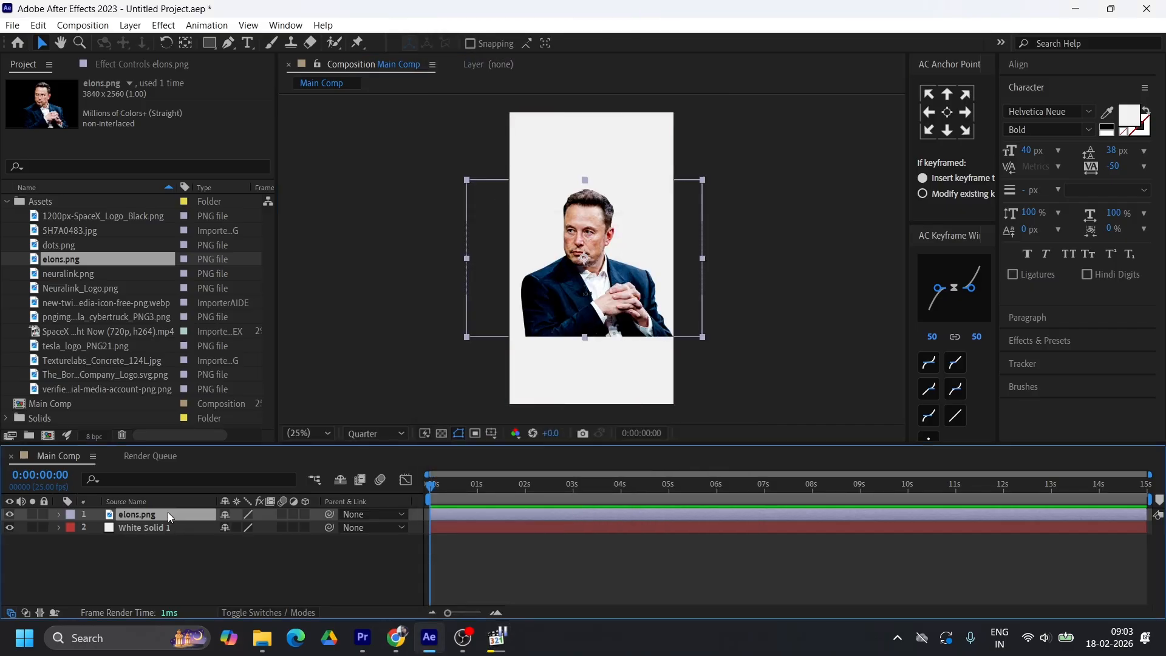
key(ctrl+space)
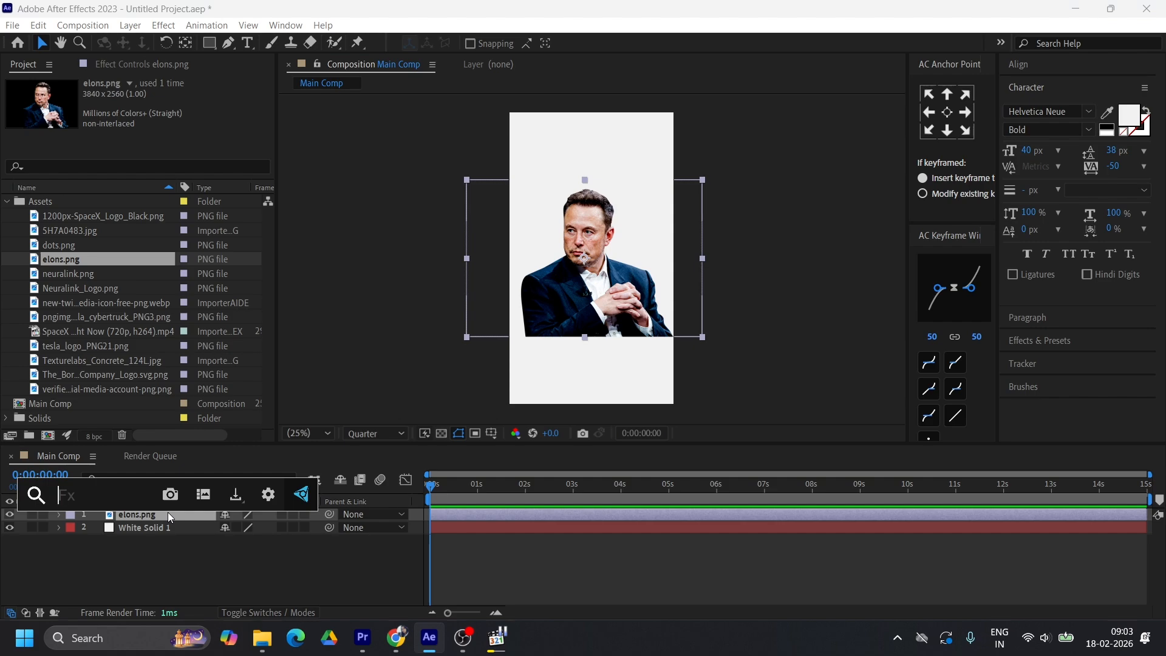
text(lume)
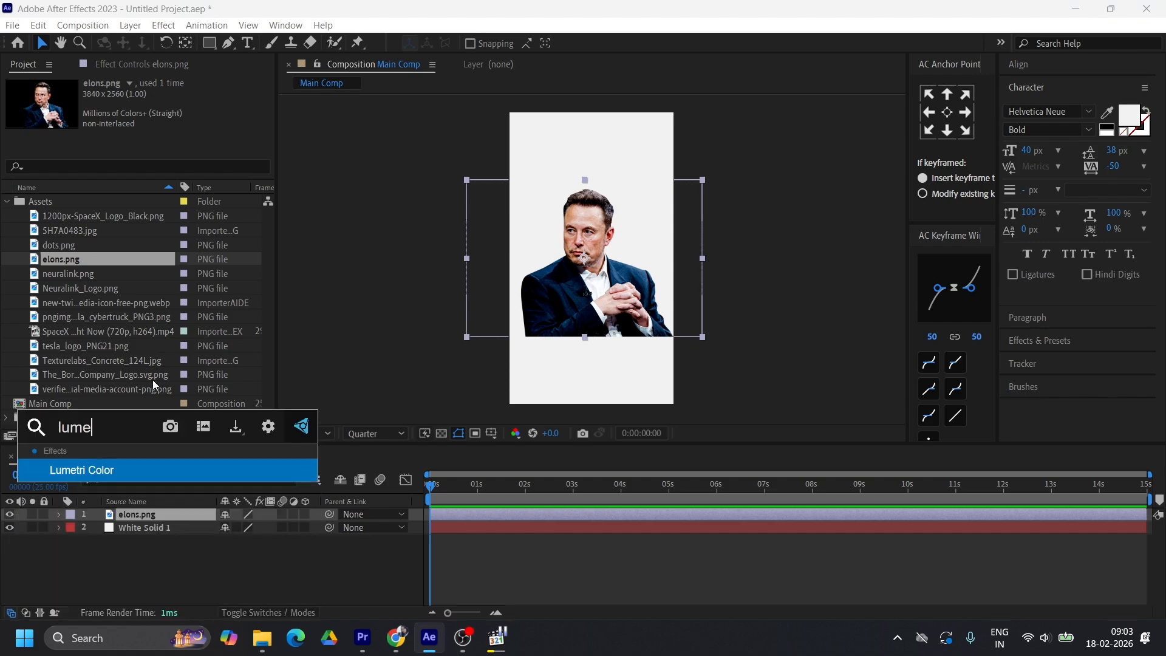
click(150, 471)
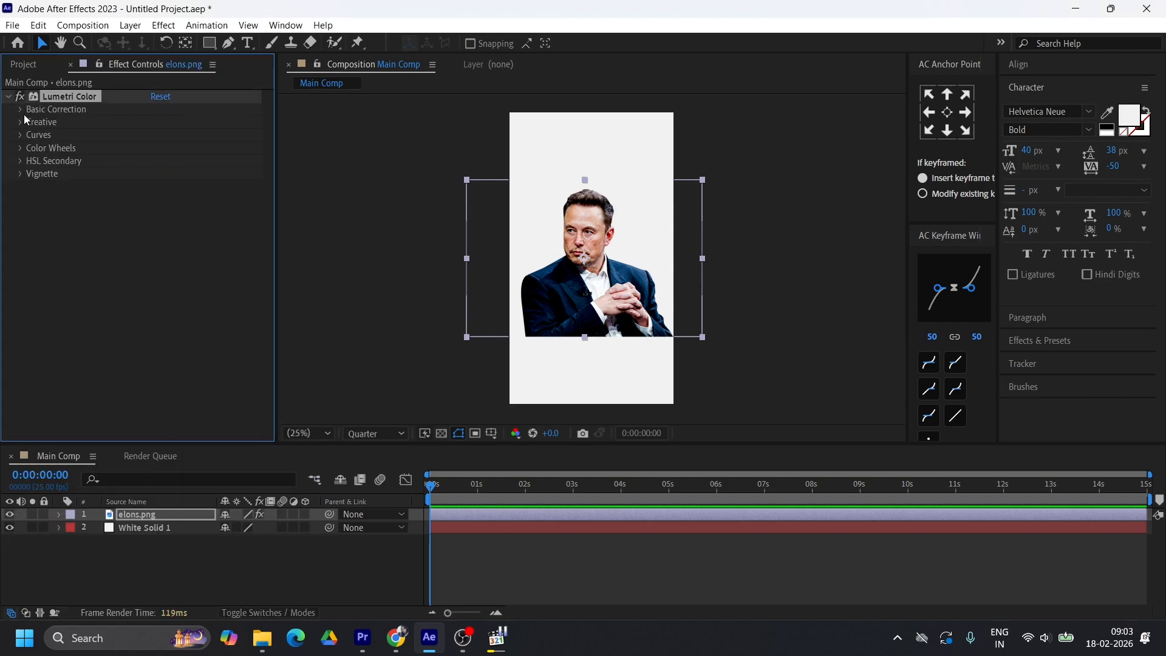
Raise the Creative sharpening of the portrait's Lumetri Color effect and adjust its Basic Correction, checking the image up close
click(22, 125)
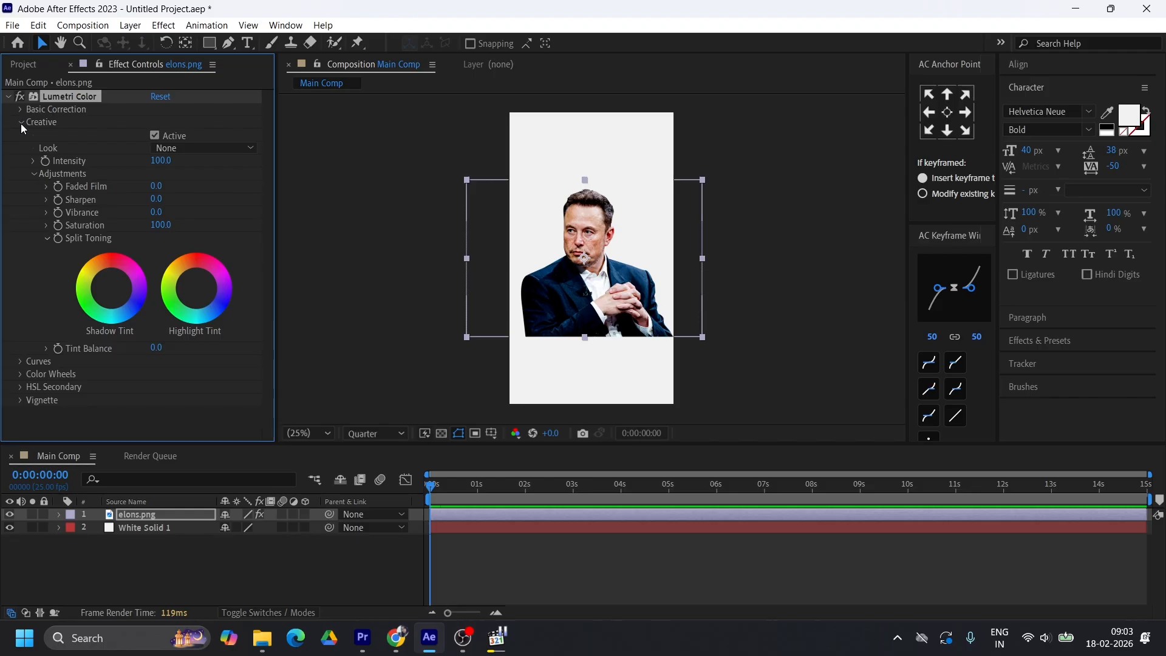
click(47, 199)
drag(156, 221, 170, 221)
click(22, 122)
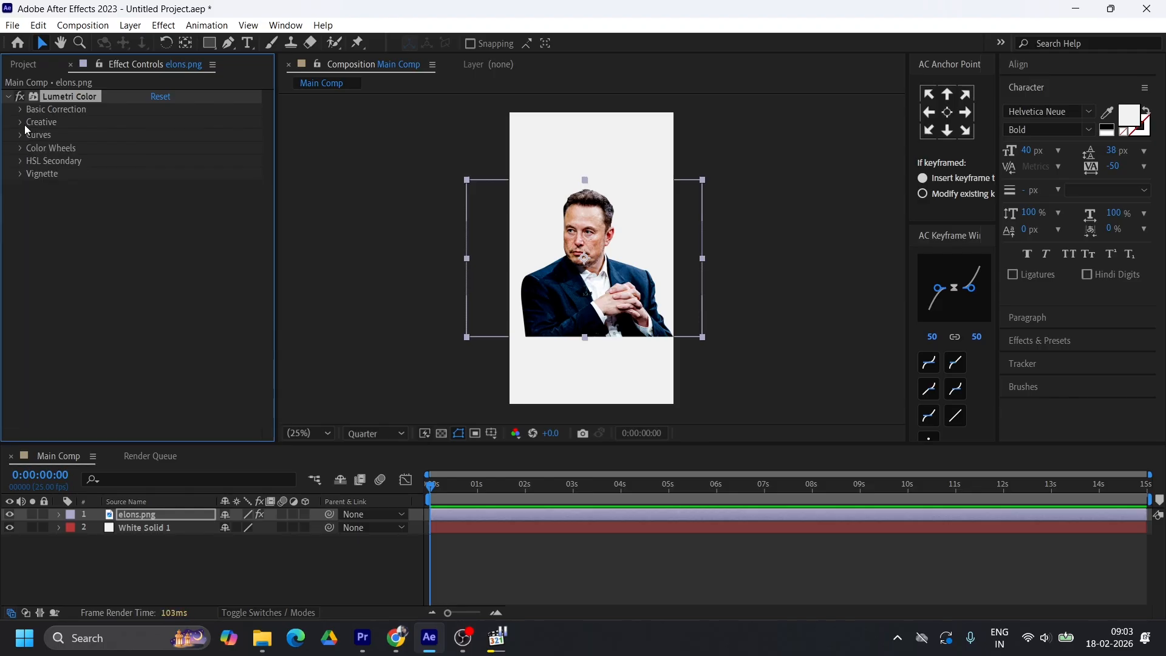
click(20, 109)
drag(162, 265, 170, 239)
click(8, 97)
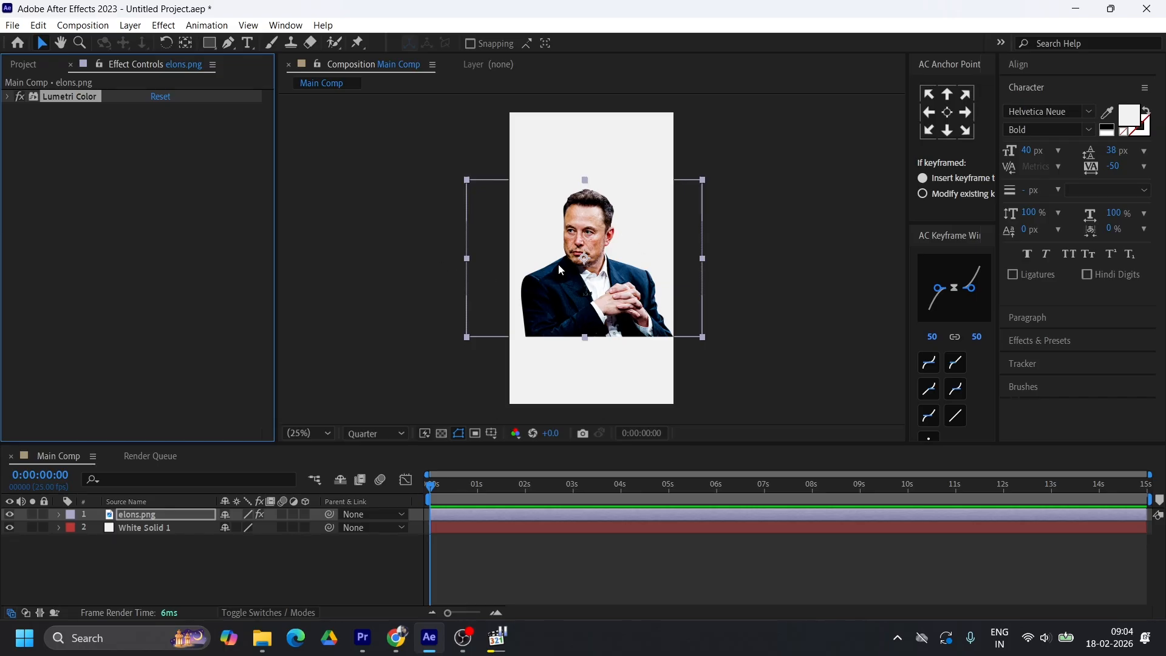
scroll(556, 267, up, 2)
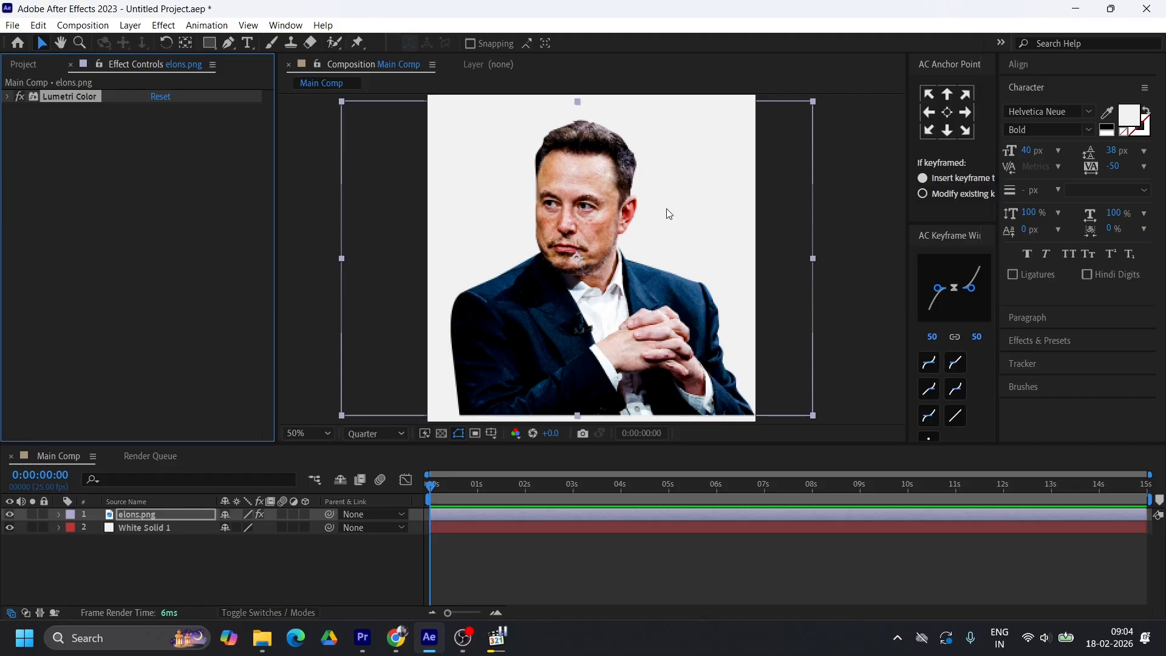
key(comma)
key(comma)
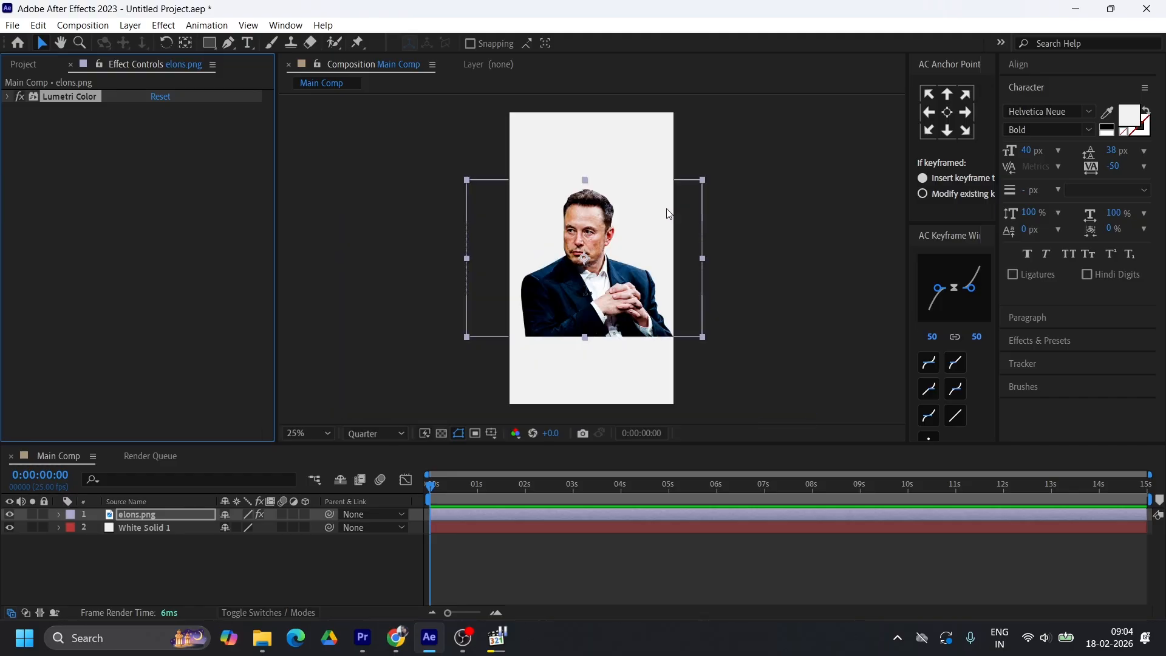
Apply the Inner Glow layer style to the elons.png portrait layer
right_click(143, 517)
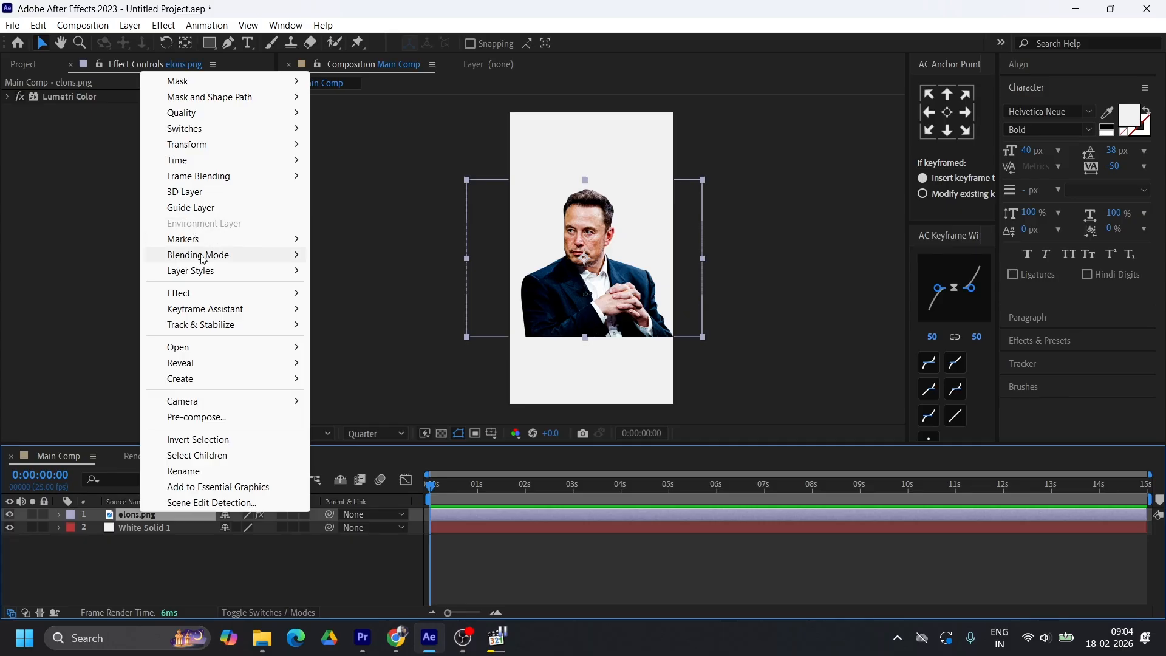
mouse_move(202, 261)
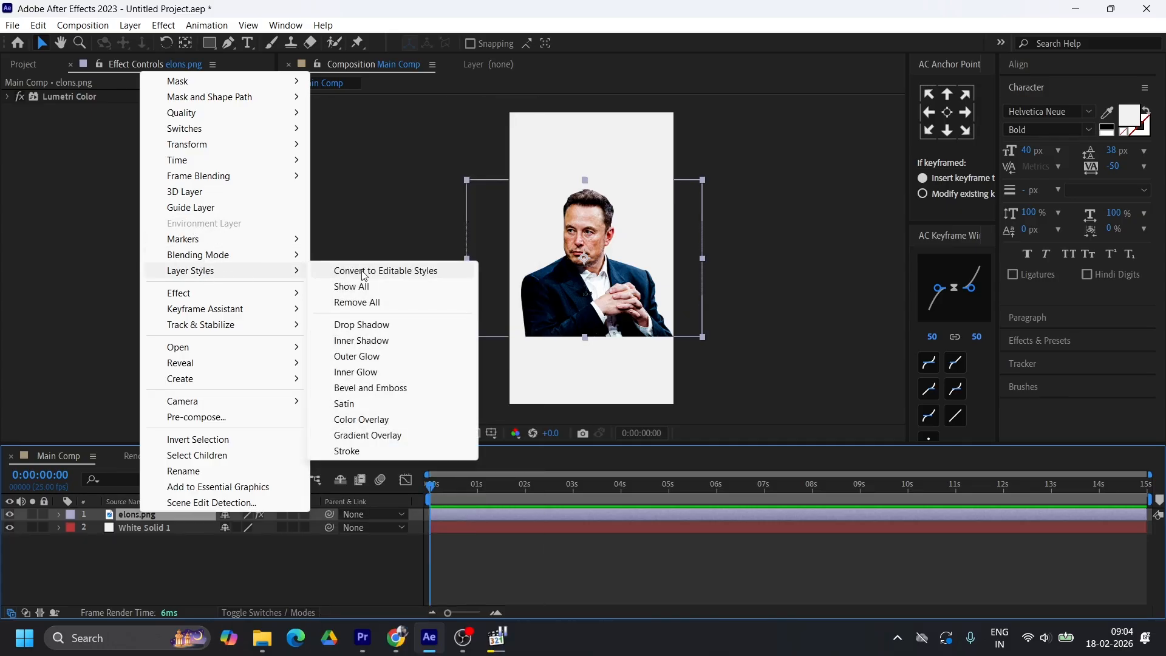
click(161, 516)
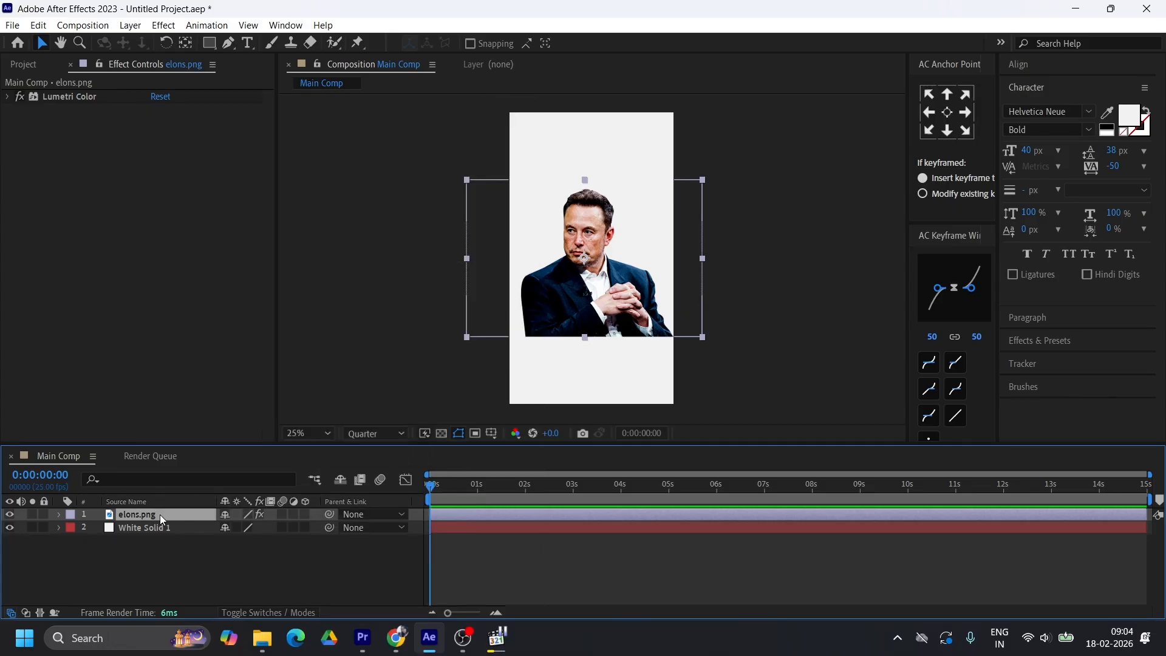
right_click(160, 516)
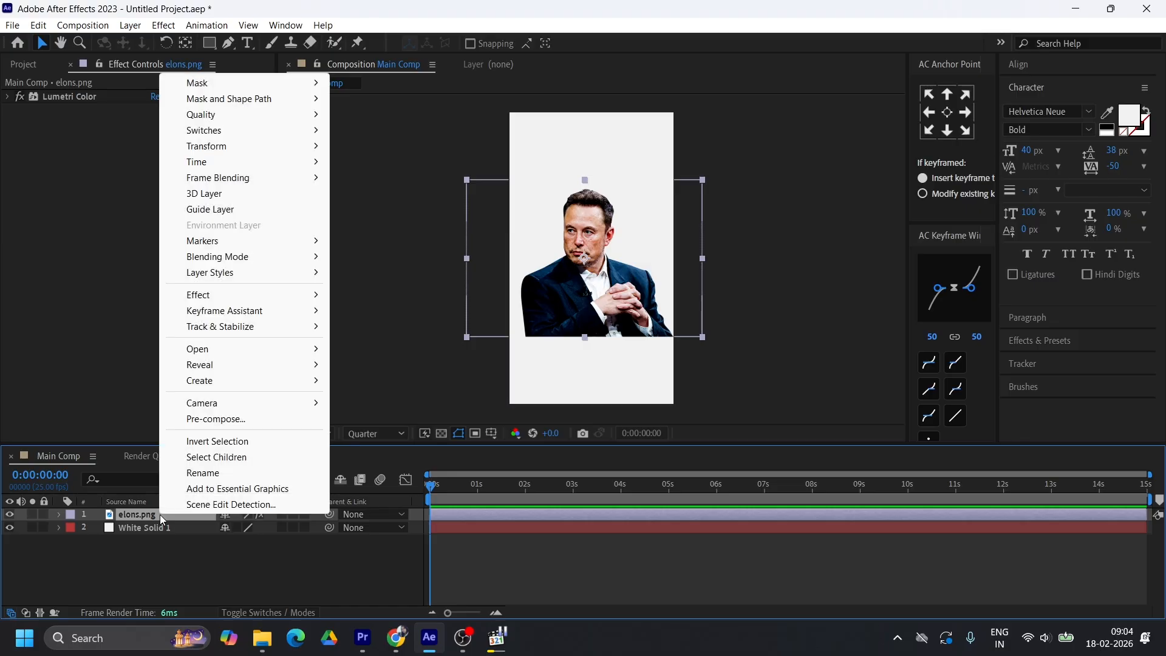
mouse_move(231, 277)
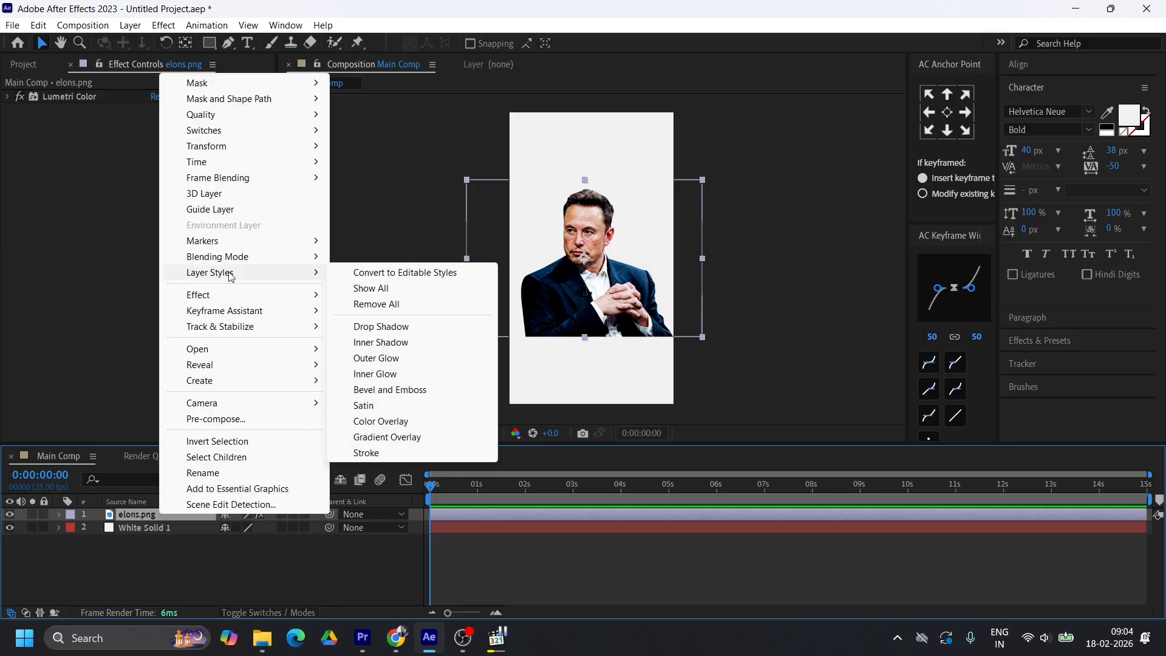
click(381, 375)
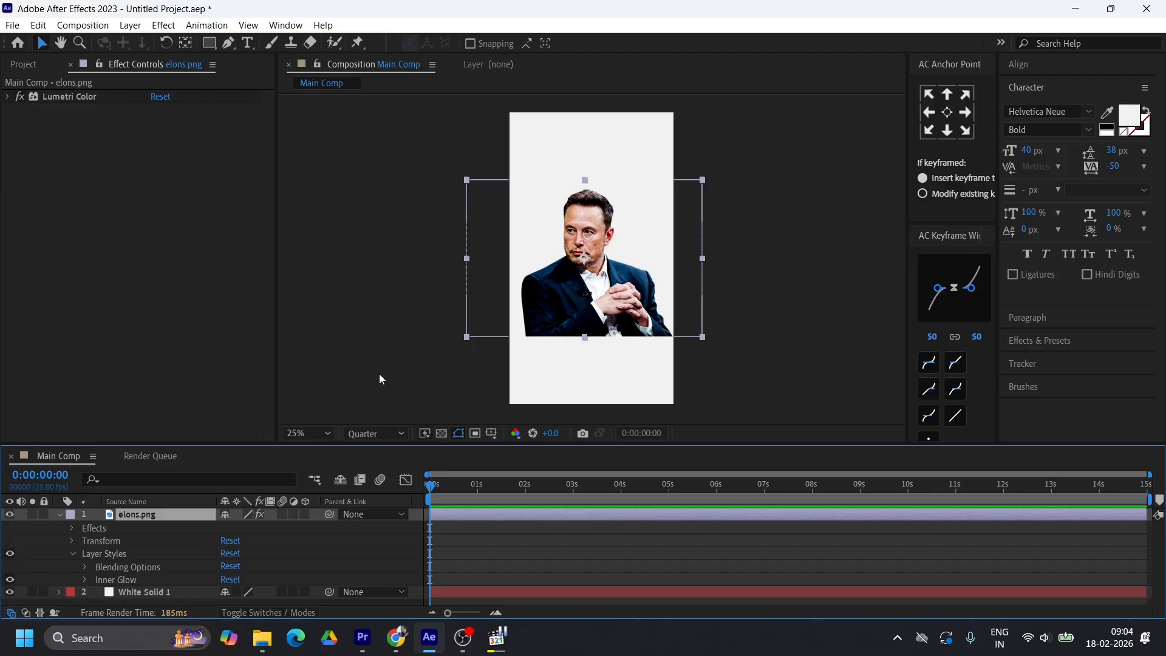
Set the portrait's Inner Glow colour to white, FFFFFF
click(85, 581)
scroll(374, 577, down, 1)
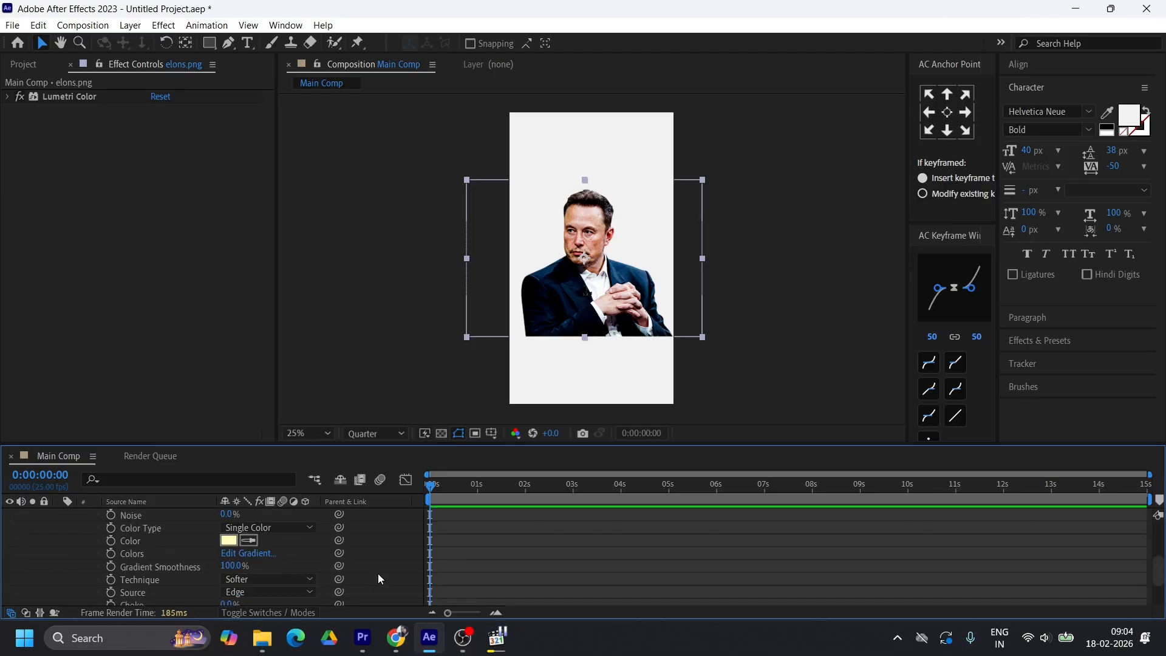
click(228, 540)
click(529, 371)
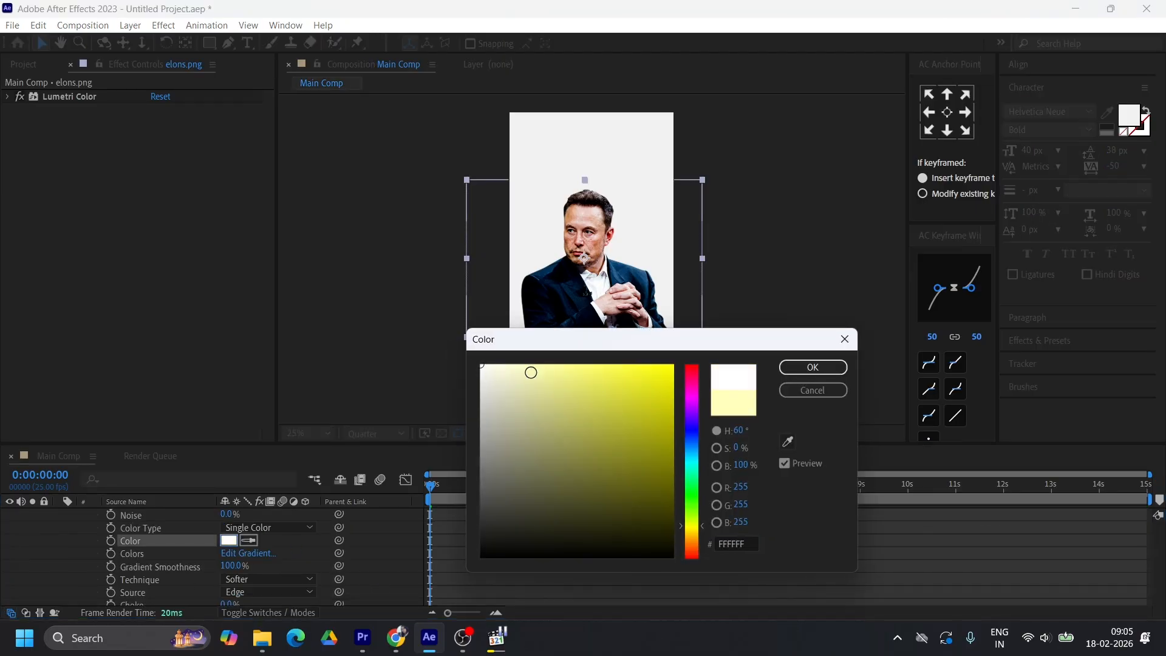
click(813, 367)
Set the size of the portrait's Inner Glow to 50, checking the glowing edges up close
scroll(304, 564, down, 1)
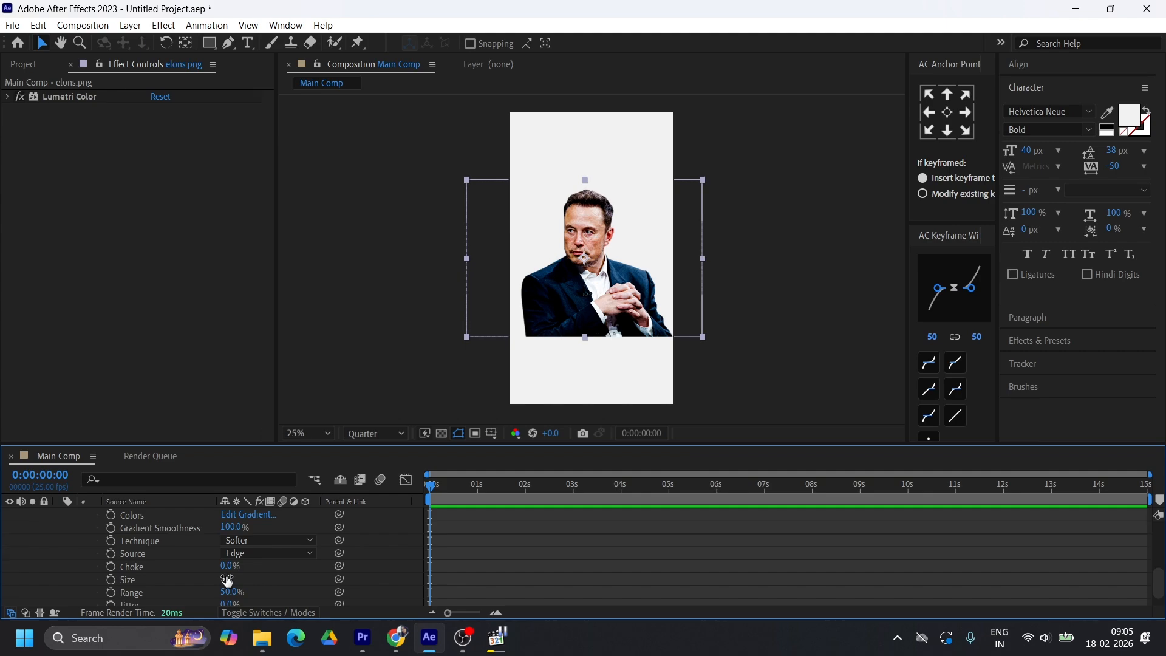
drag(227, 580, 252, 576)
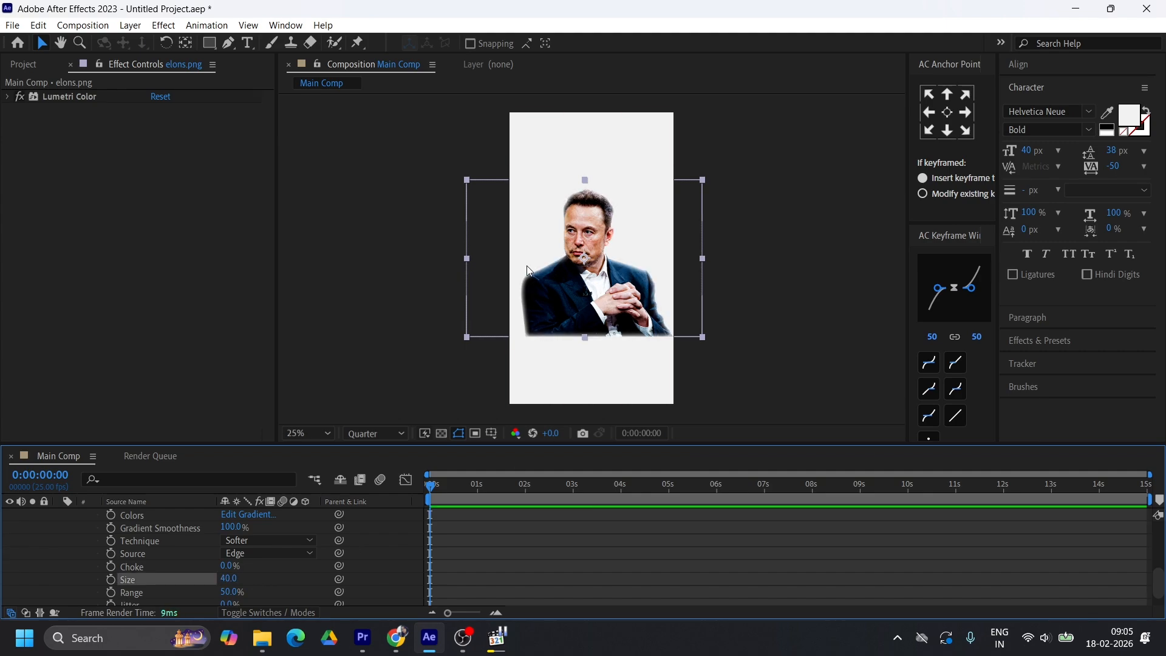
scroll(533, 249, up, 5)
scroll(533, 249, down, 3)
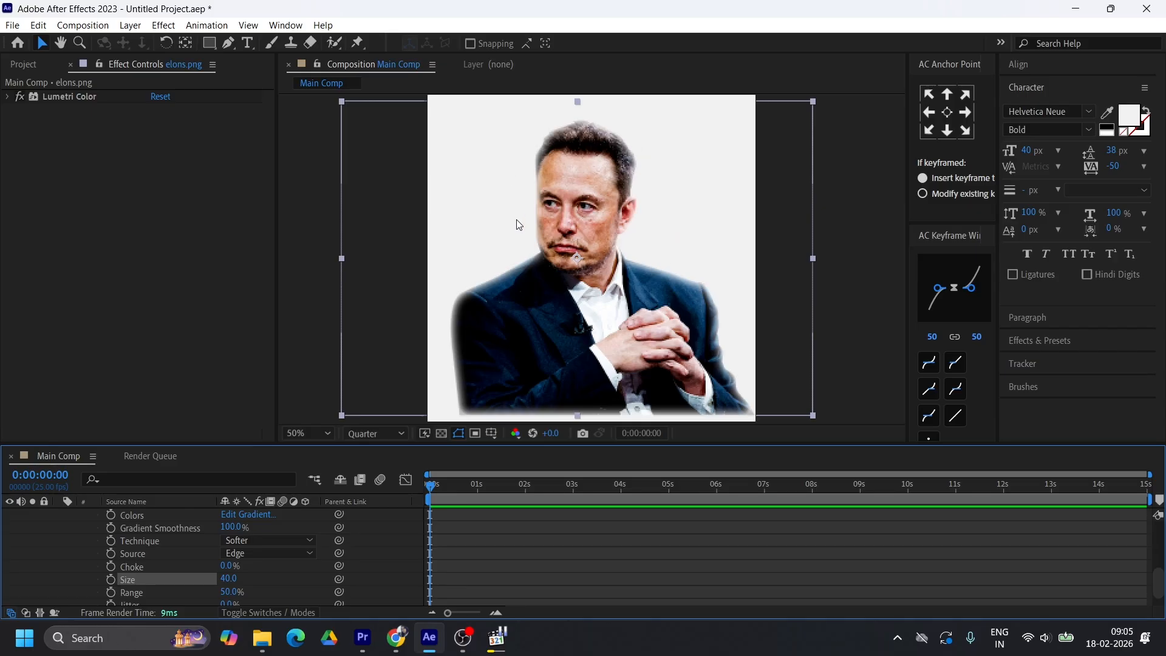
click(229, 578)
text(50)
key(Return)
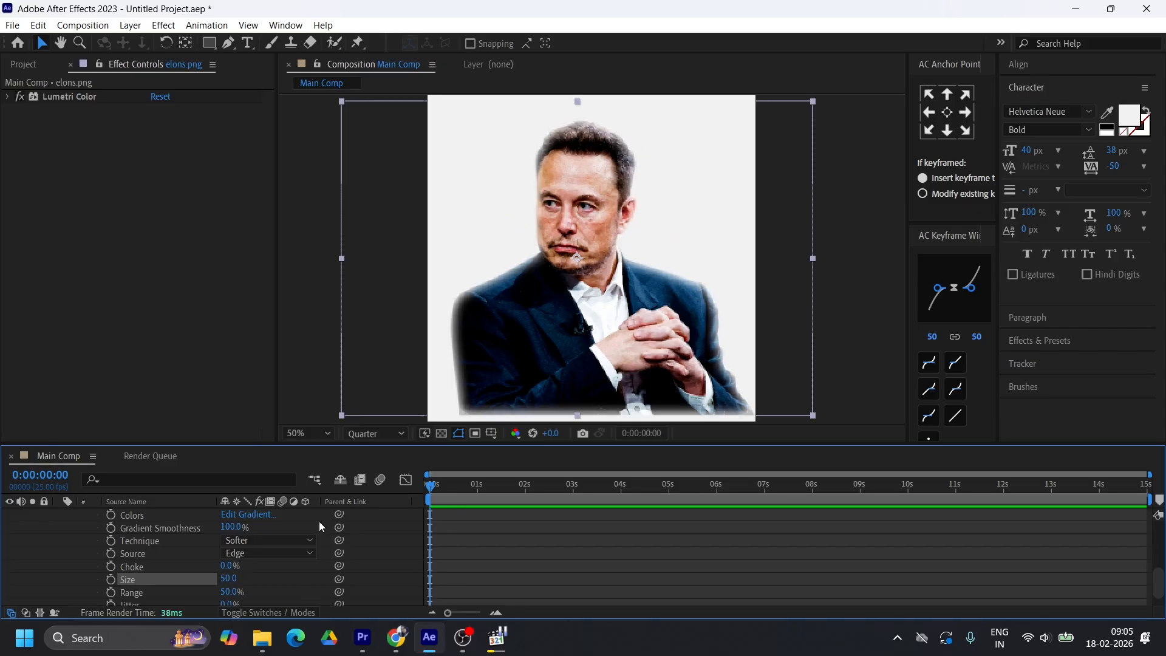
Lower the opacity of the portrait's Inner Glow to 40%, keeping its size at 50
scroll(315, 528, up, 2)
click(230, 540)
text(50)
key(Return)
click(234, 542)
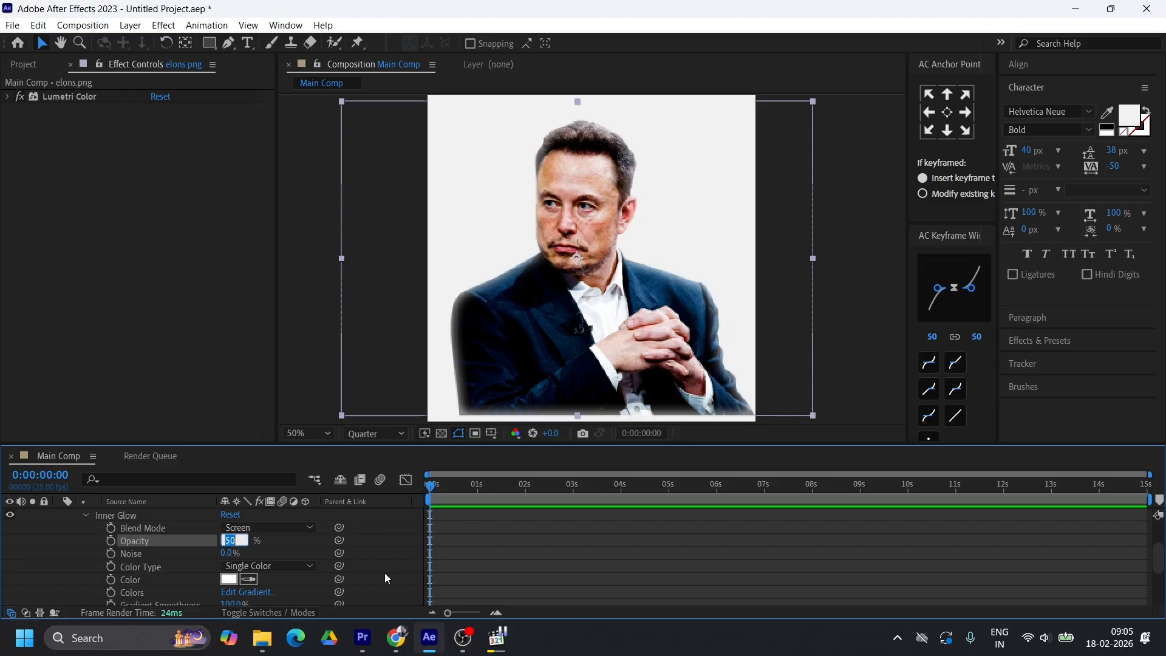
text(40)
key(Return)
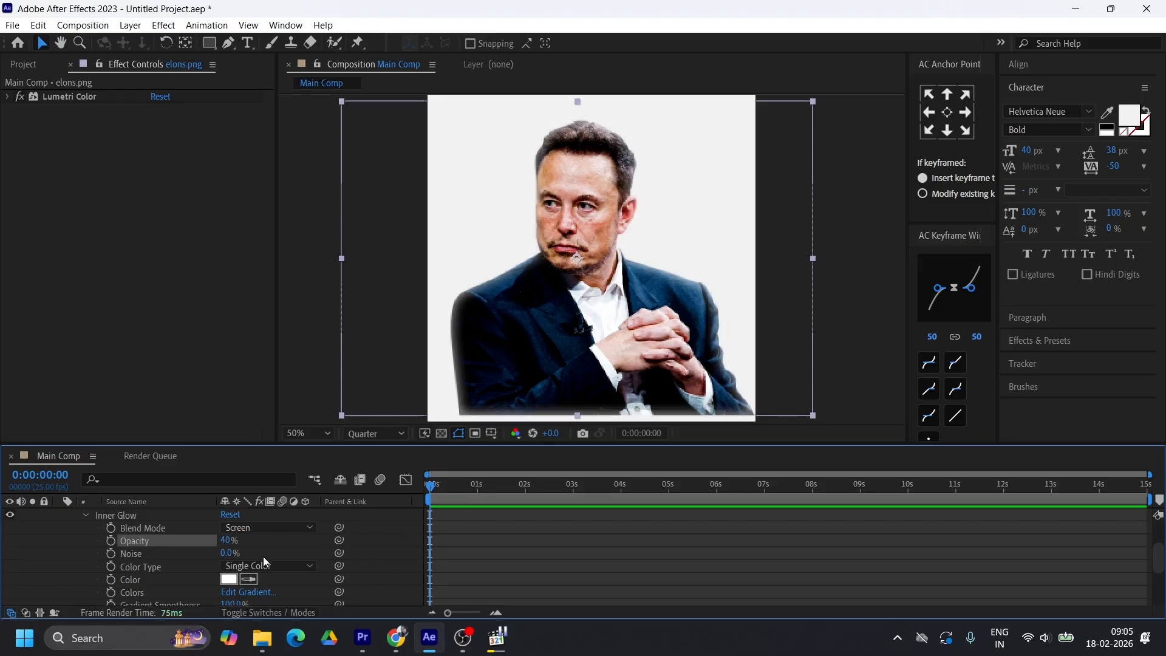
scroll(264, 556, down, 3)
scroll(267, 568, down, 2)
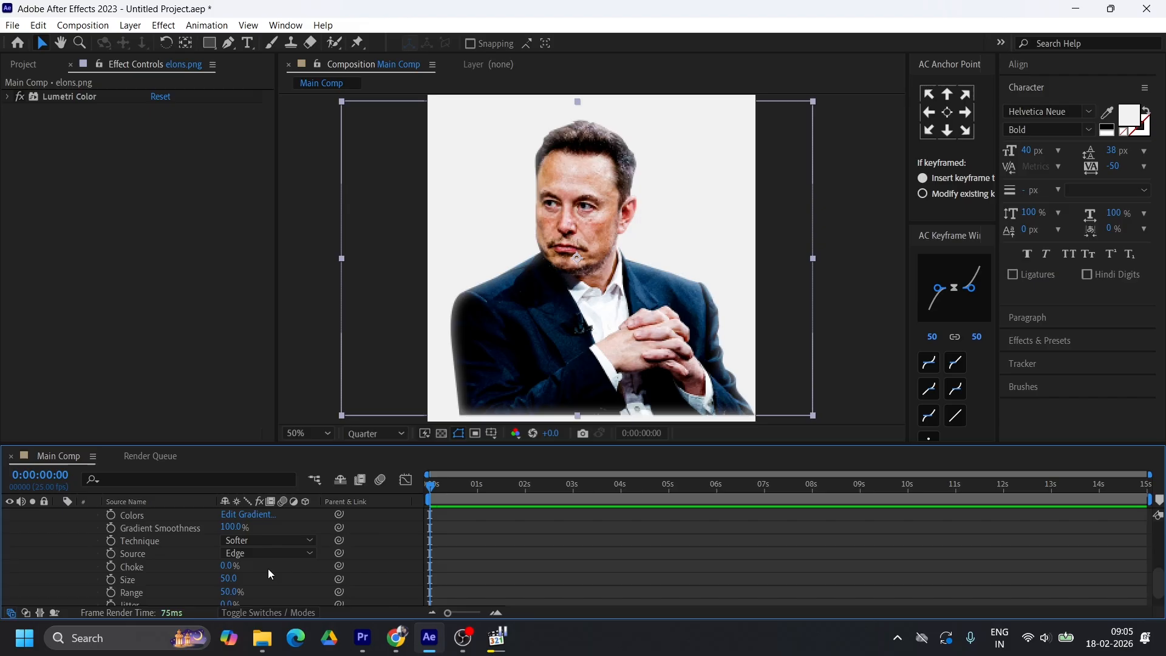
click(229, 578)
key(Return)
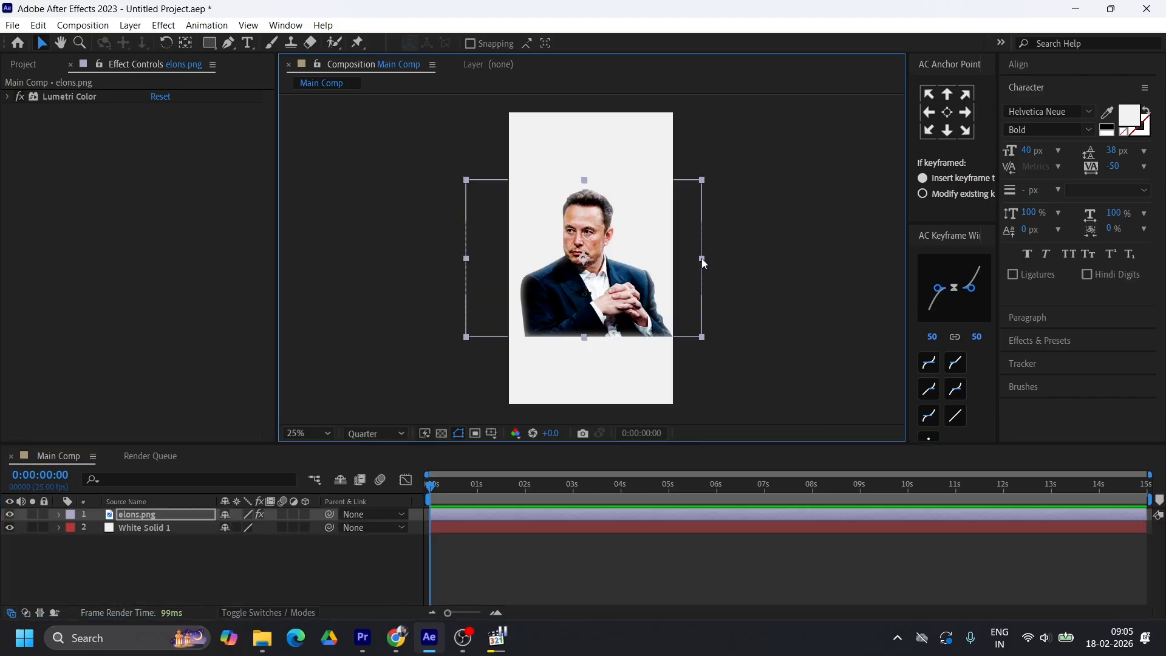
Scale the portrait down proportionally to fit inside the frame and compare it with the reference video
drag(701, 258, 657, 258)
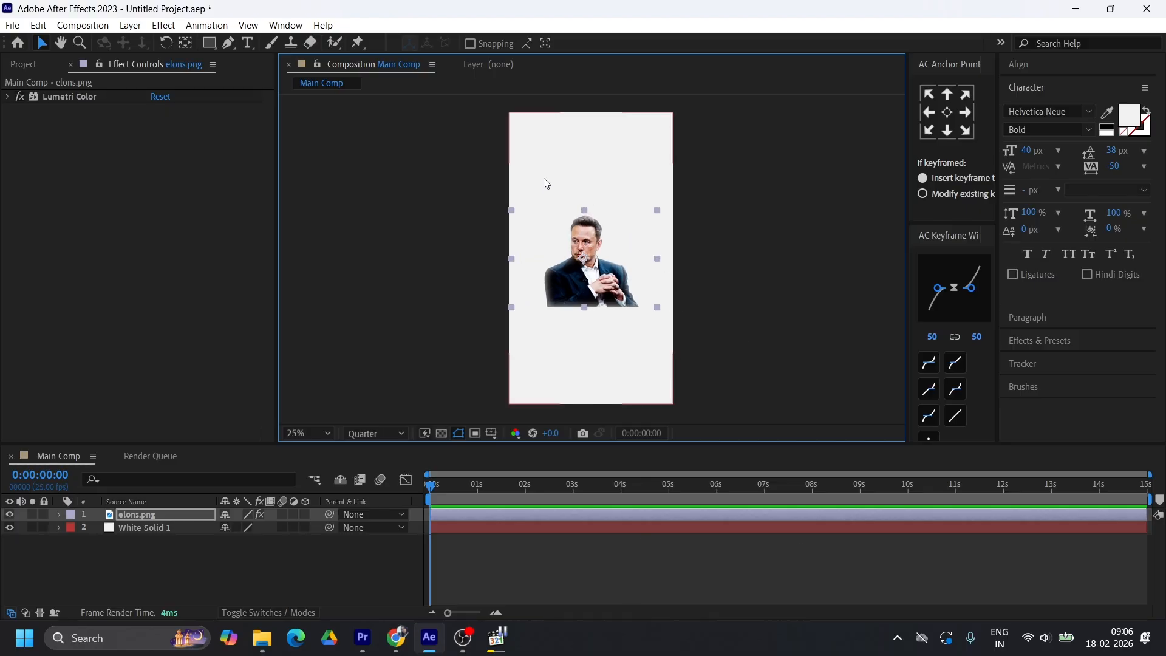
click(496, 638)
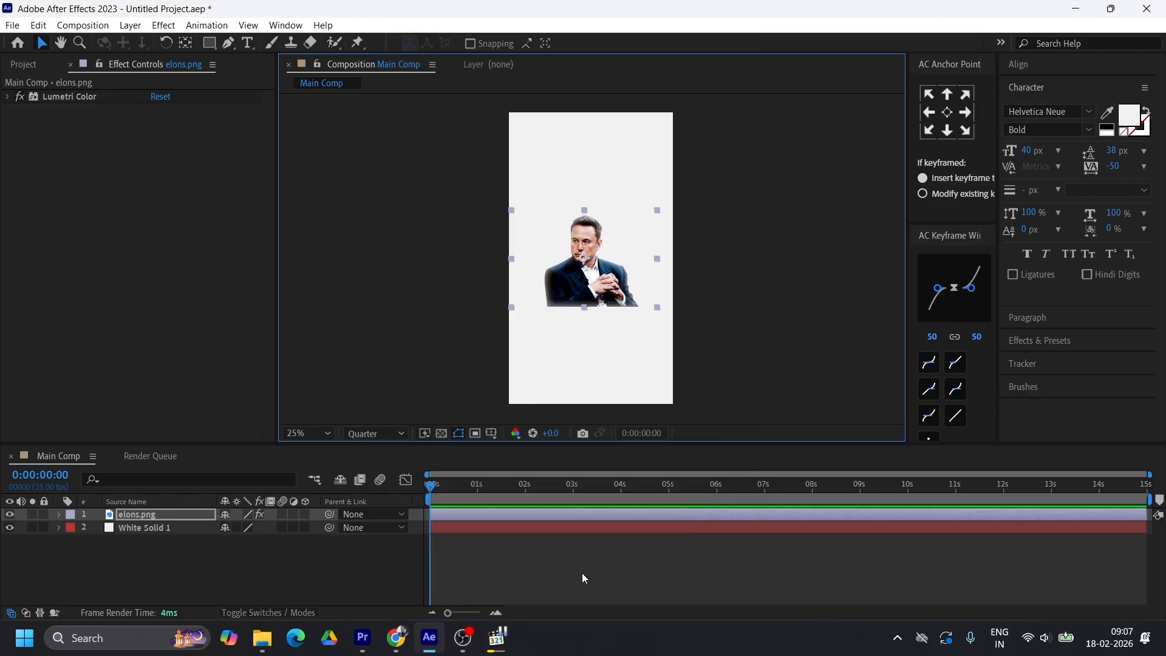
click(581, 572)
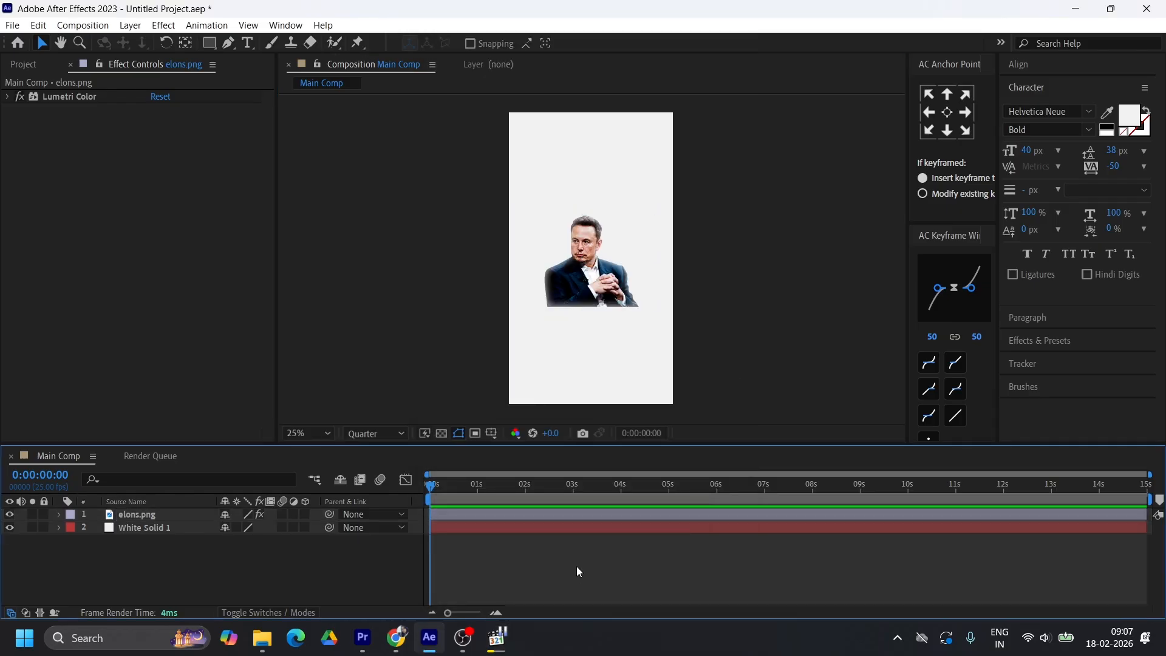
Add a text layer reading "elon Musk" above the portrait and give it a black fill
click(247, 42)
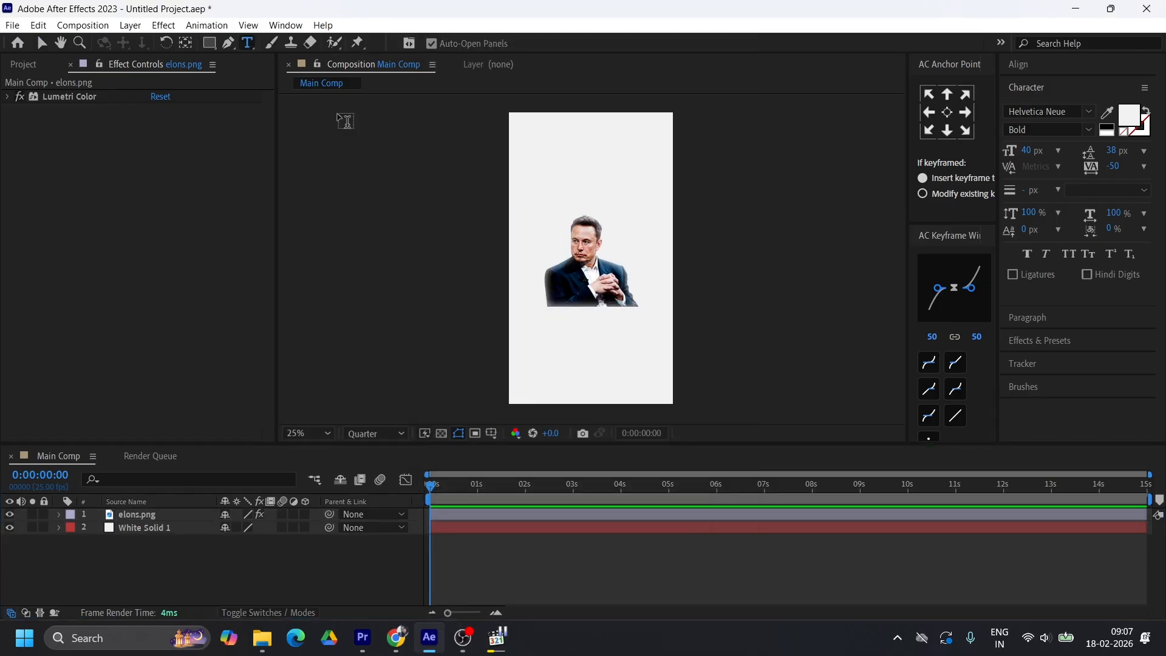
click(531, 182)
text(elon Musk)
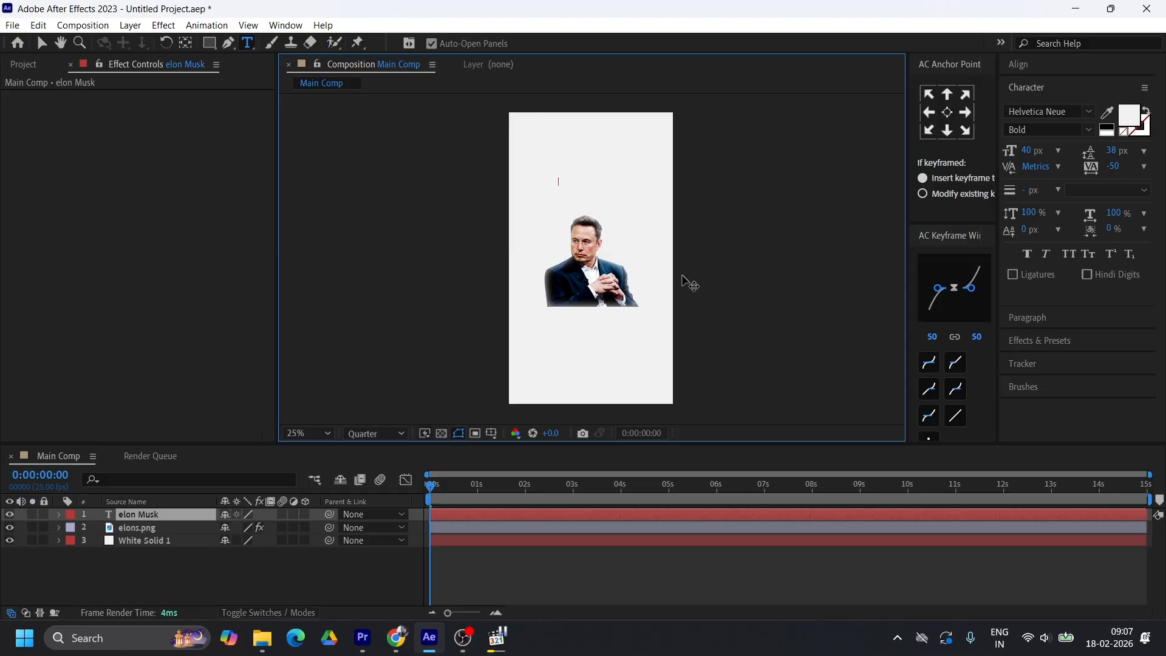
key(Escape)
key(v)
click(1124, 121)
click(514, 523)
click(814, 365)
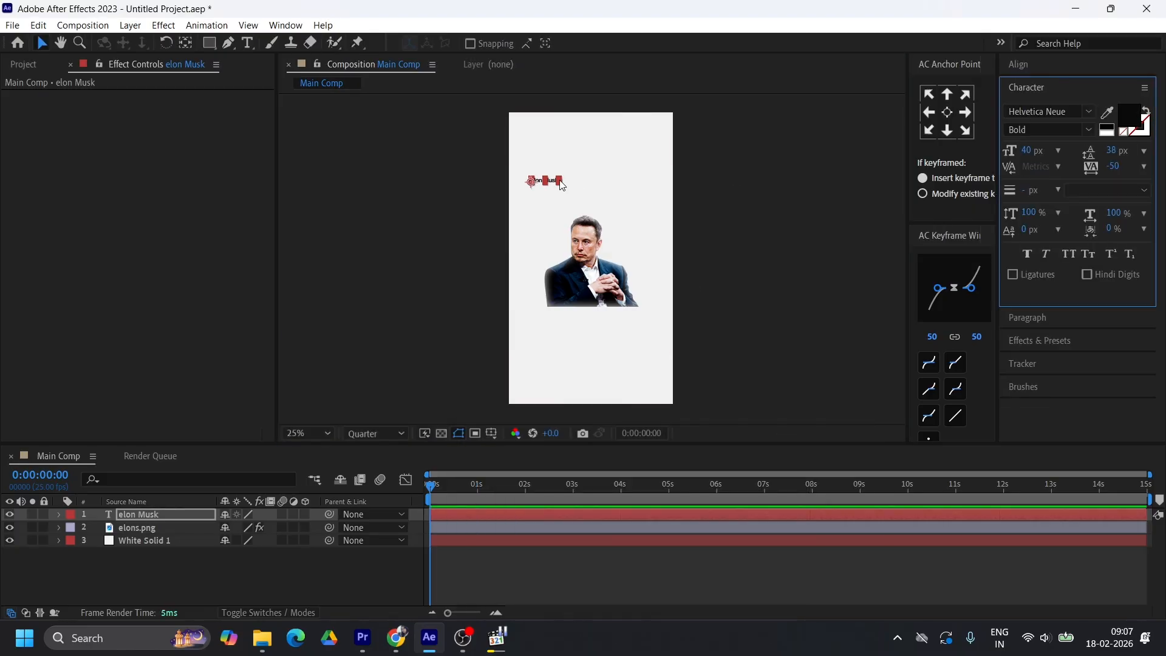
Change the text's font to Nulshock Bold and split it so that ELON and MUSK sit on separate lines
click(1088, 111)
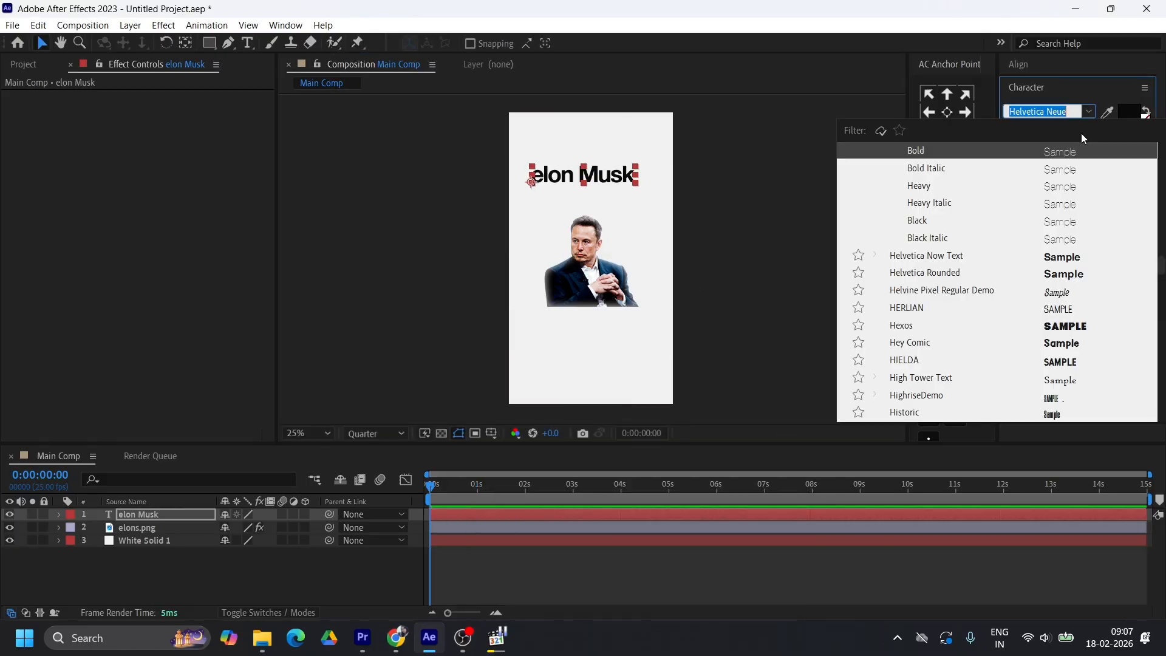
text(n)
key(BackSpace)
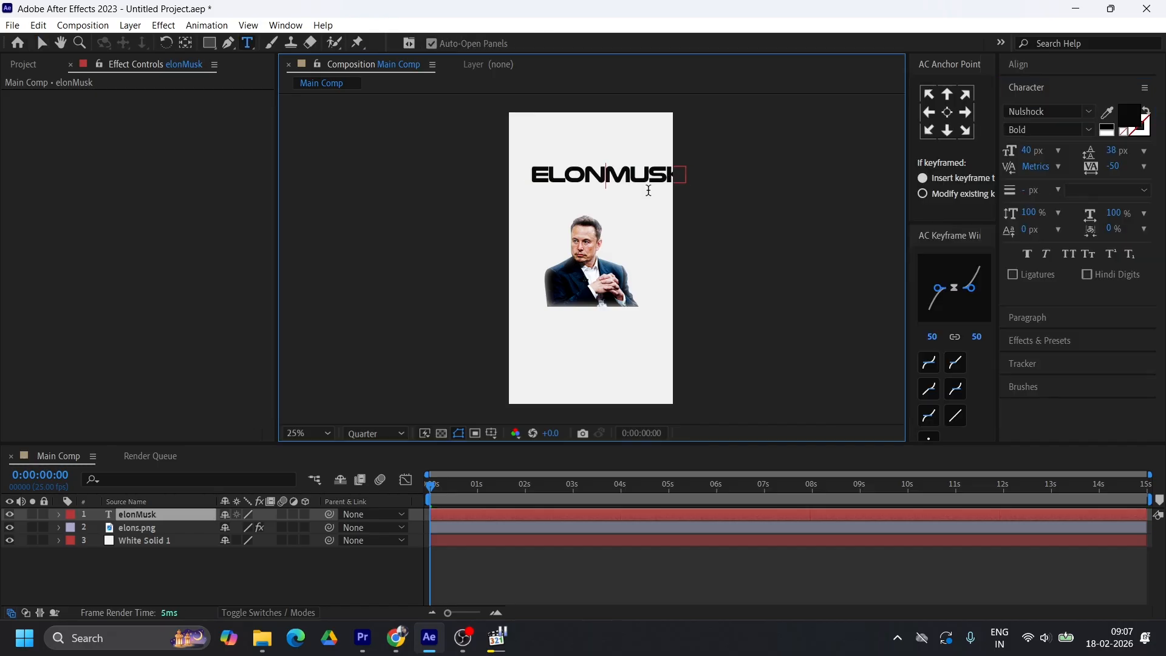
key(Return)
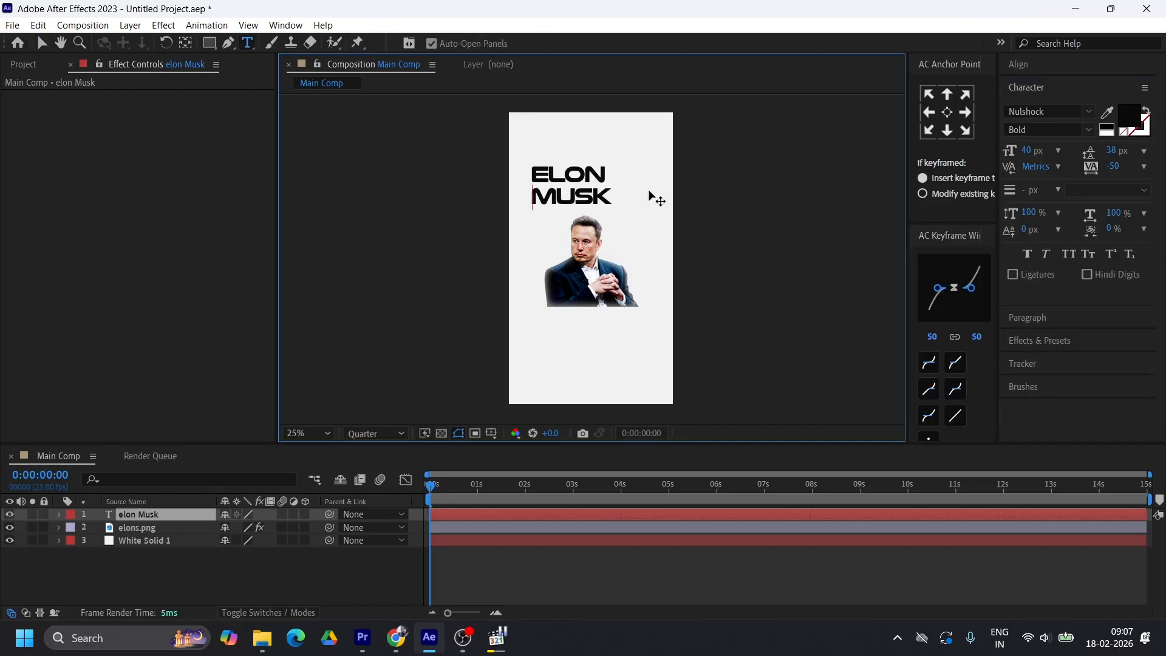
click(43, 44)
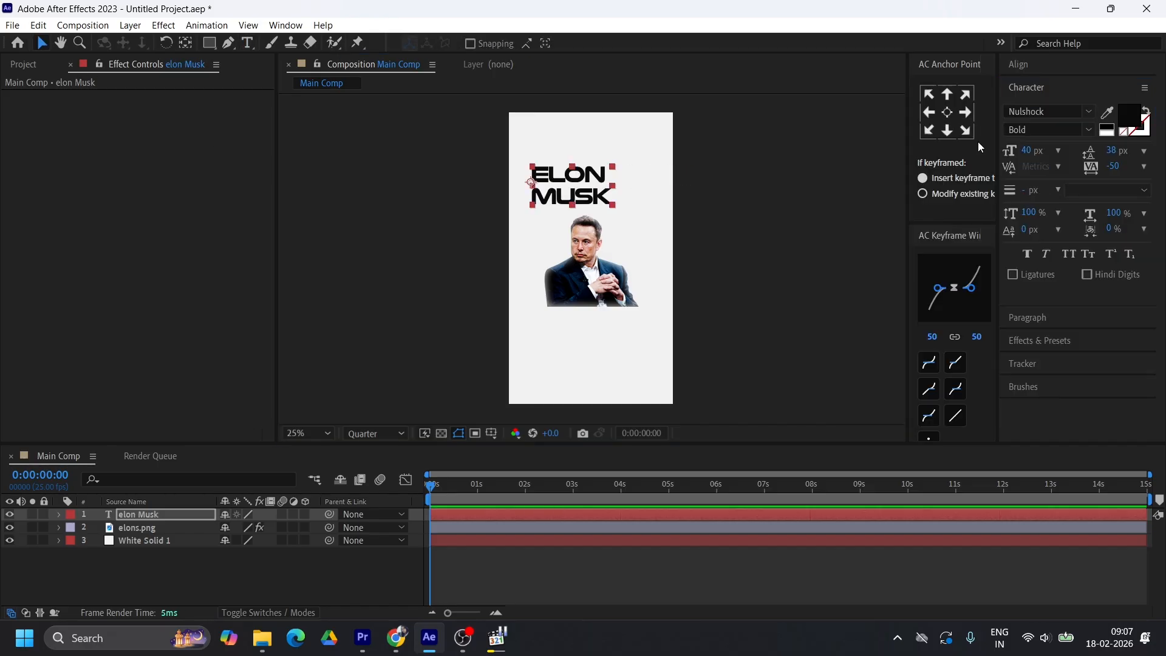
Centre-align the two-line text, then move and enlarge it to nearly the full frame width above the portrait
click(1032, 90)
click(1044, 111)
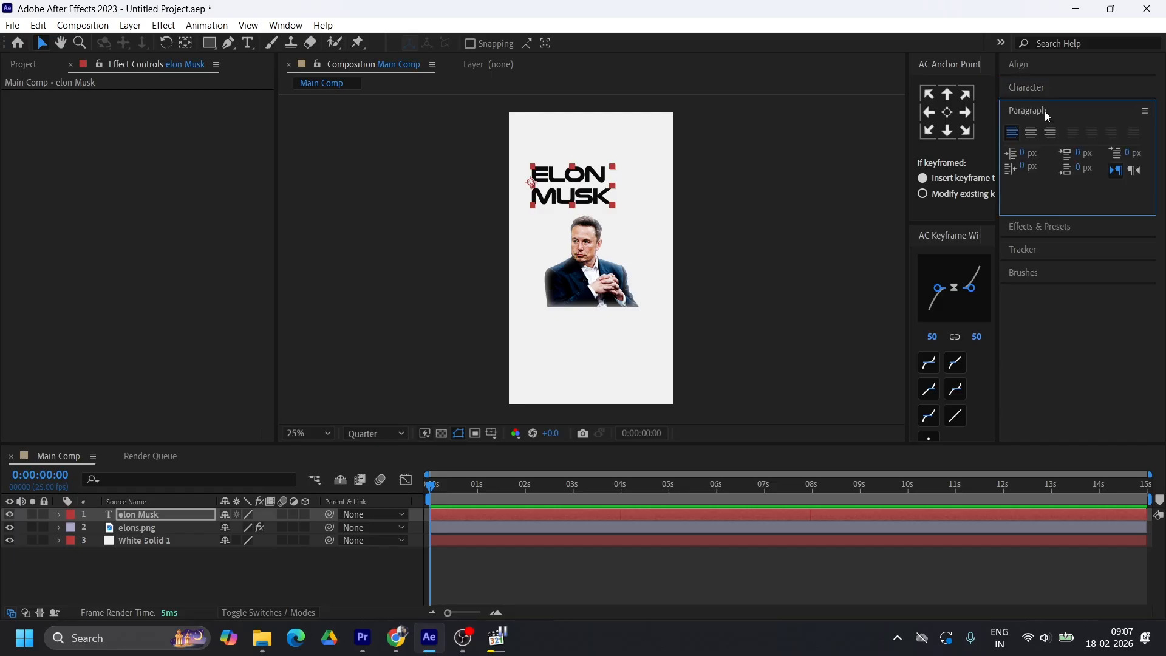
click(1031, 133)
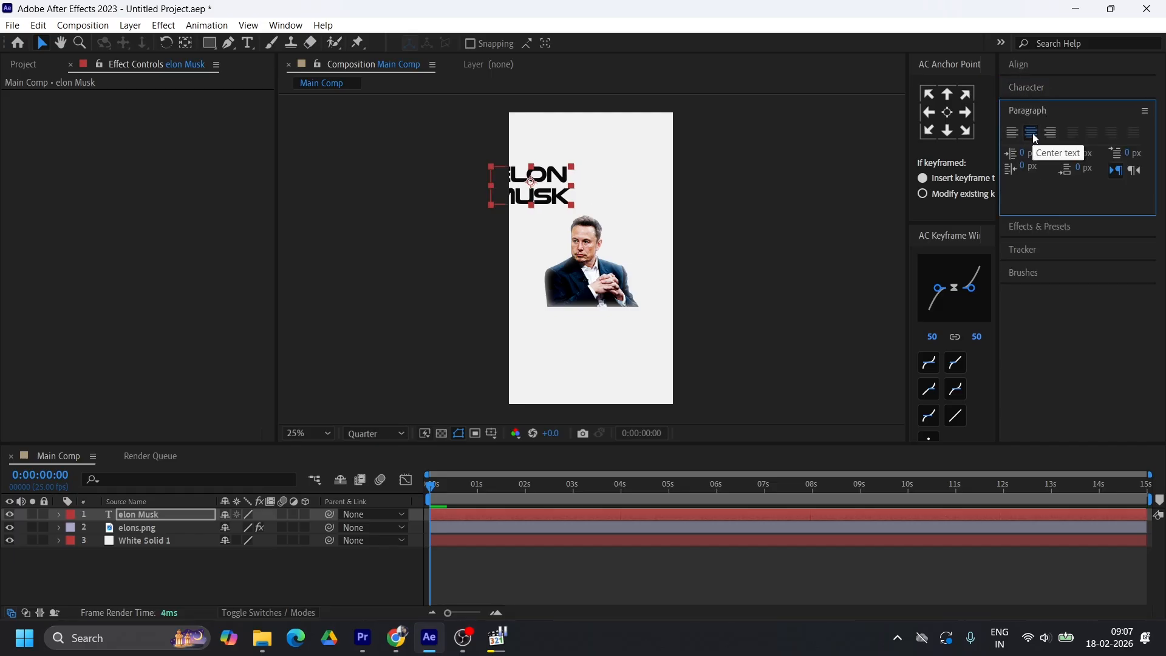
shift+click(571, 190)
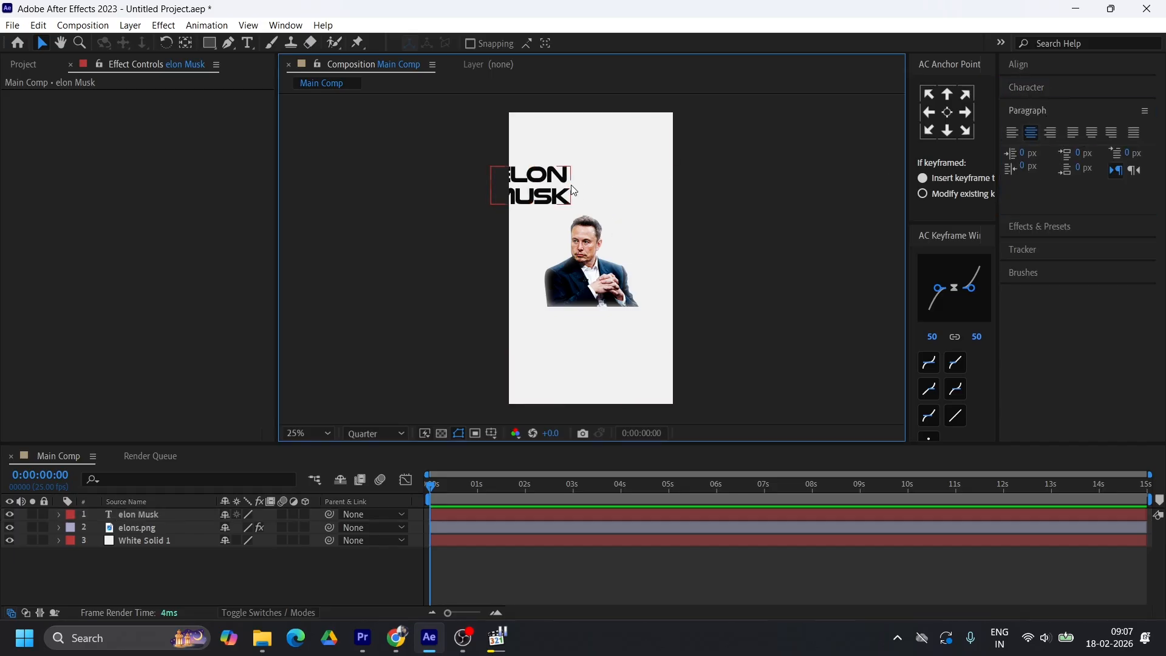
click(567, 190)
drag(574, 195, 633, 152)
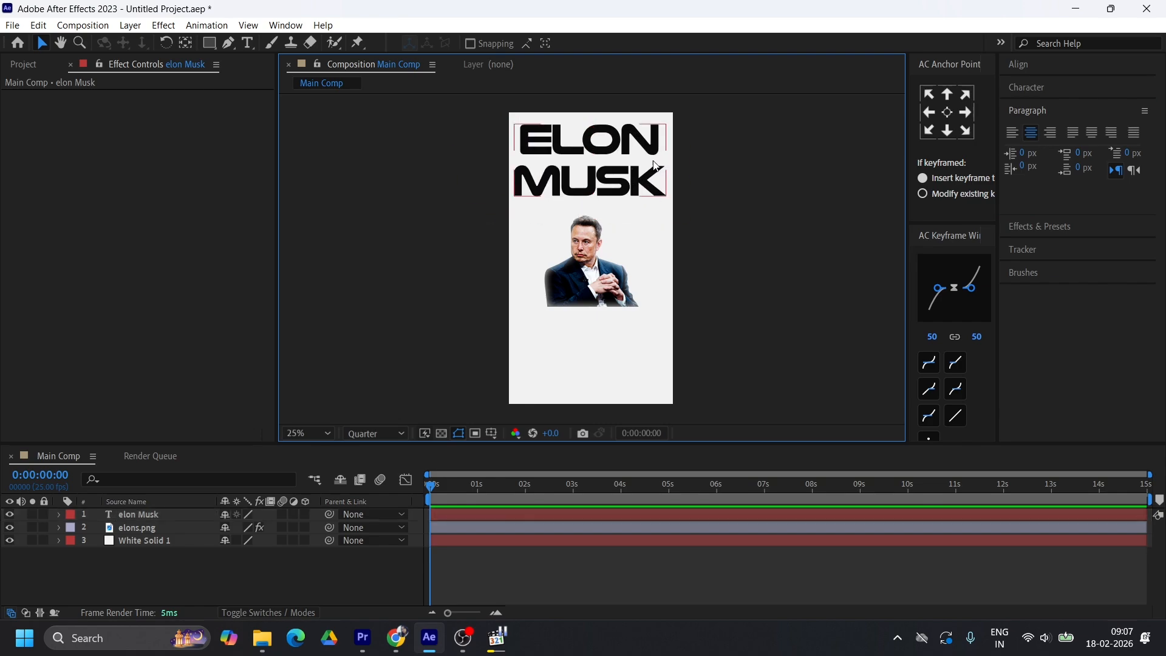
Move the text layer below elons.png and fit the text at the frame's top edge with a centred anchor point
drag(221, 563, 149, 536)
drag(636, 144, 605, 148)
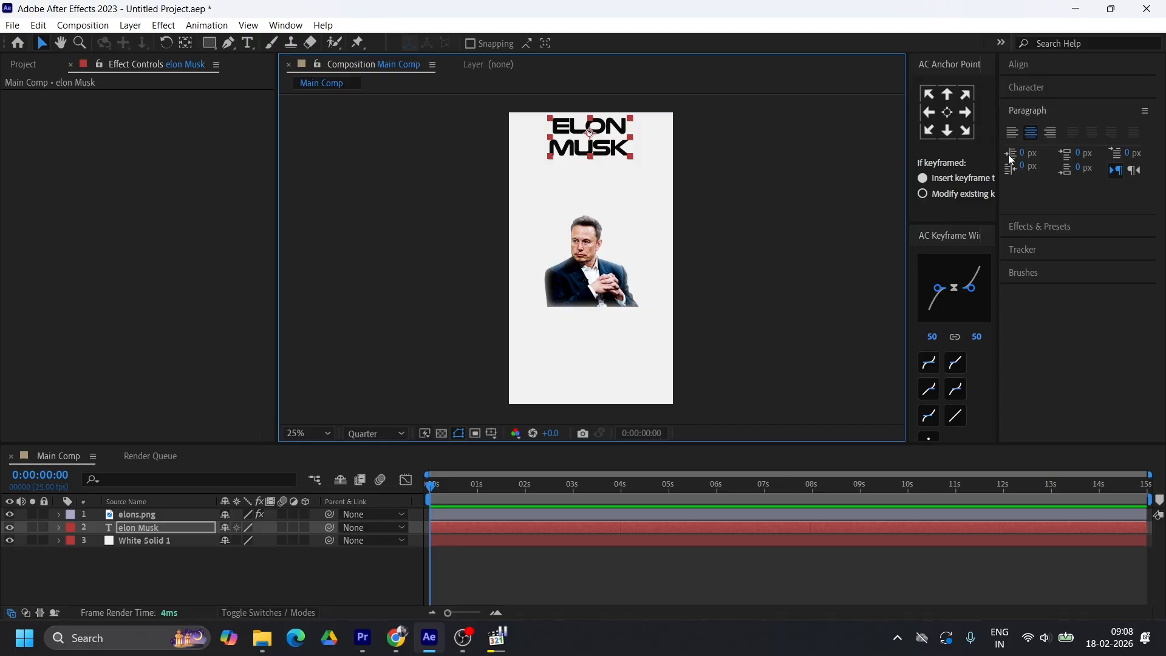
click(949, 111)
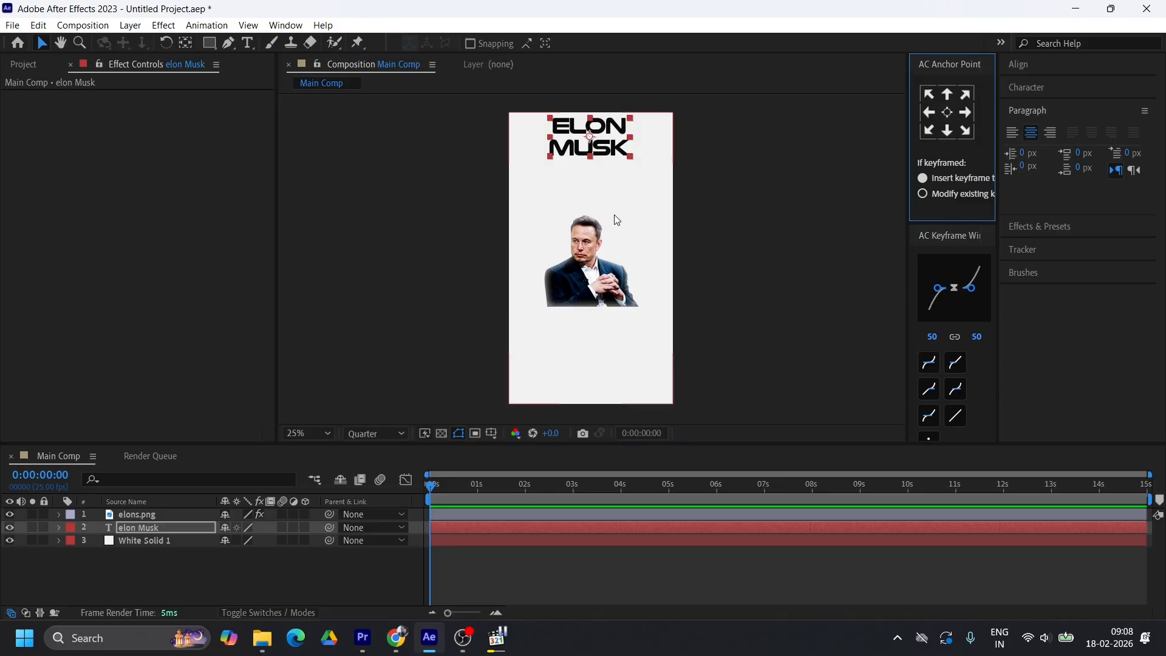
drag(632, 143, 637, 149)
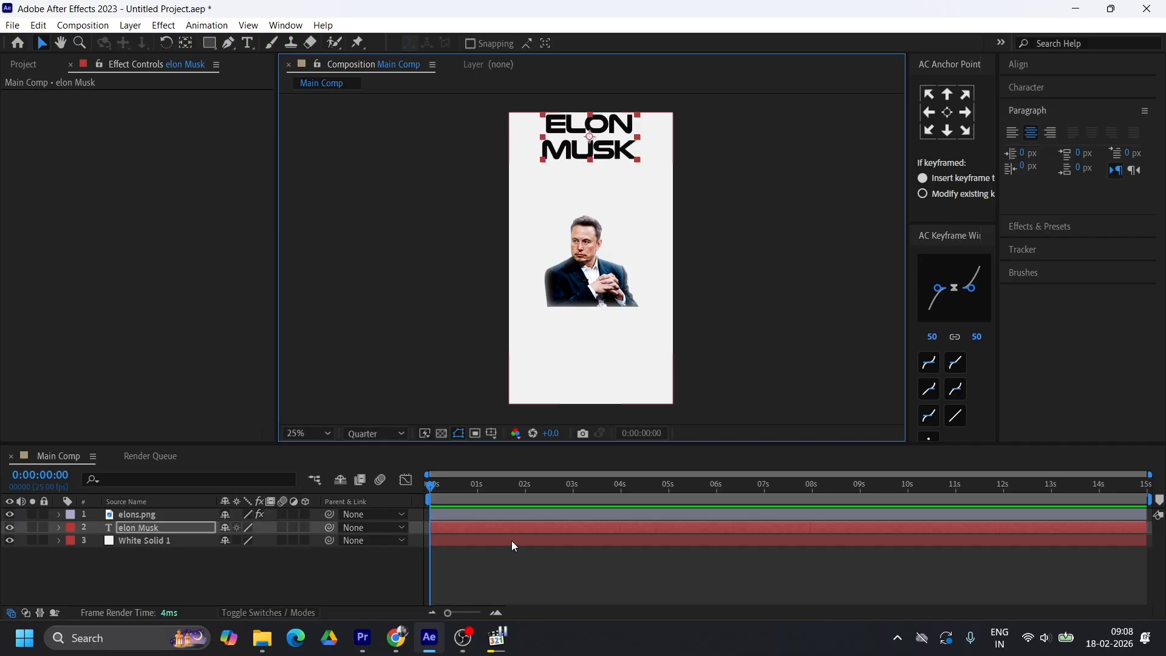
Duplicate the elon Musk text layer three times
key(ctrl+d)
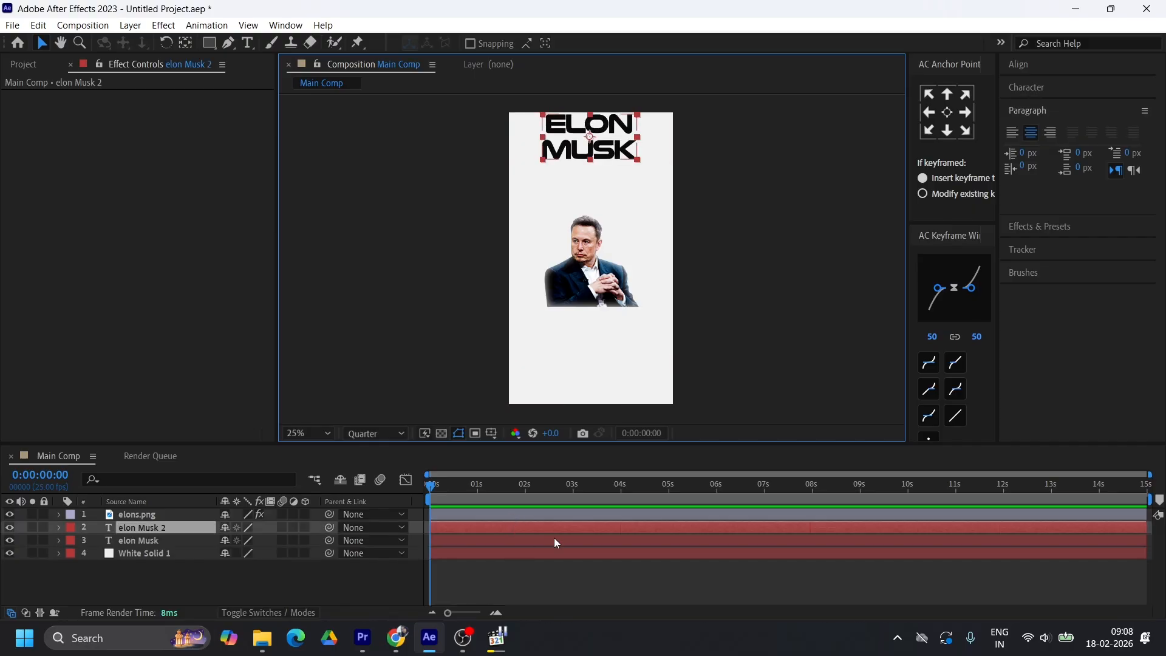
key(ctrl+d)
key(ctrl+d)
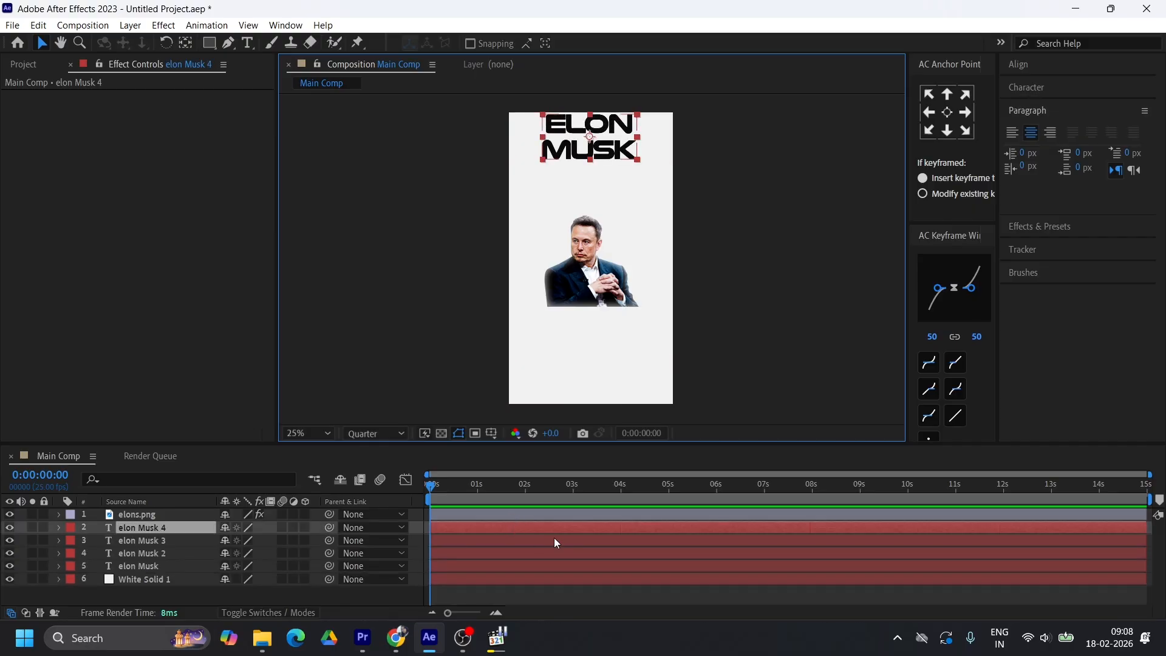
Move the three duplicated ELON MUSK text layers down so each block sits directly beneath the previous one
click(476, 552)
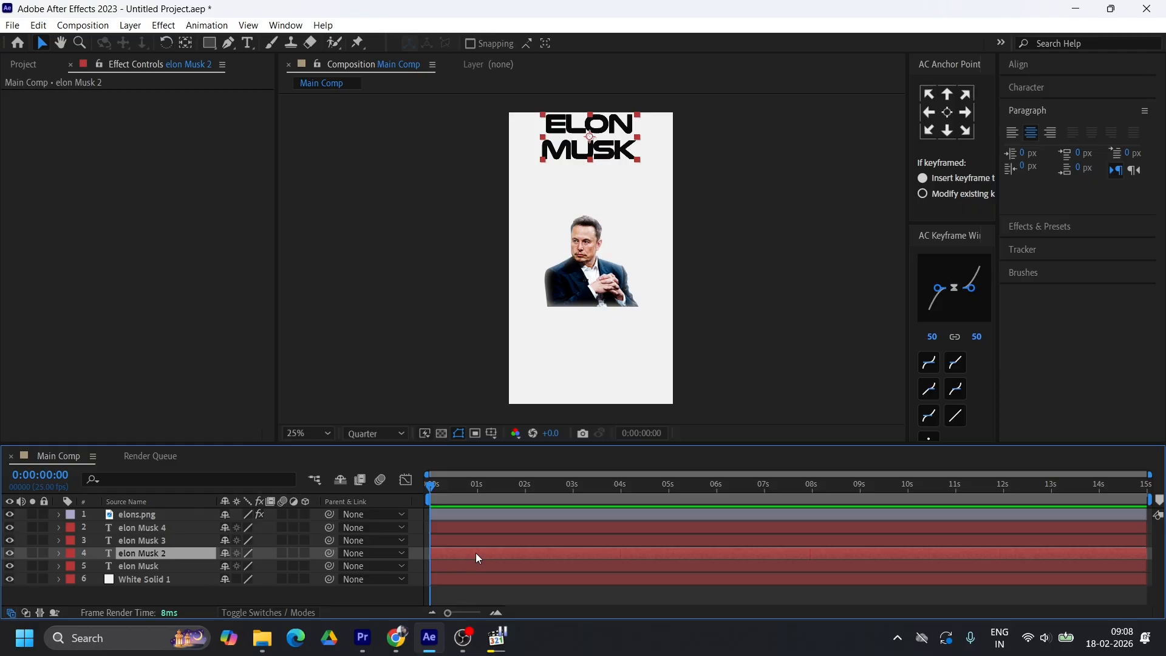
key(shift+Down)
key(shift+Down)
key(shift+Down)
key(shift+Down)
key(shift+Down)
key(shift+Down)
key(shift+Down)
key(shift+Down)
key(shift+Down)
key(shift+Down)
key(shift+Down)
key(shift+Down)
key(shift+Down)
key(shift+Down)
key(shift+Down)
key(shift+Down)
key(shift+Down)
key(shift+Down)
key(shift+Down)
key(shift+Down)
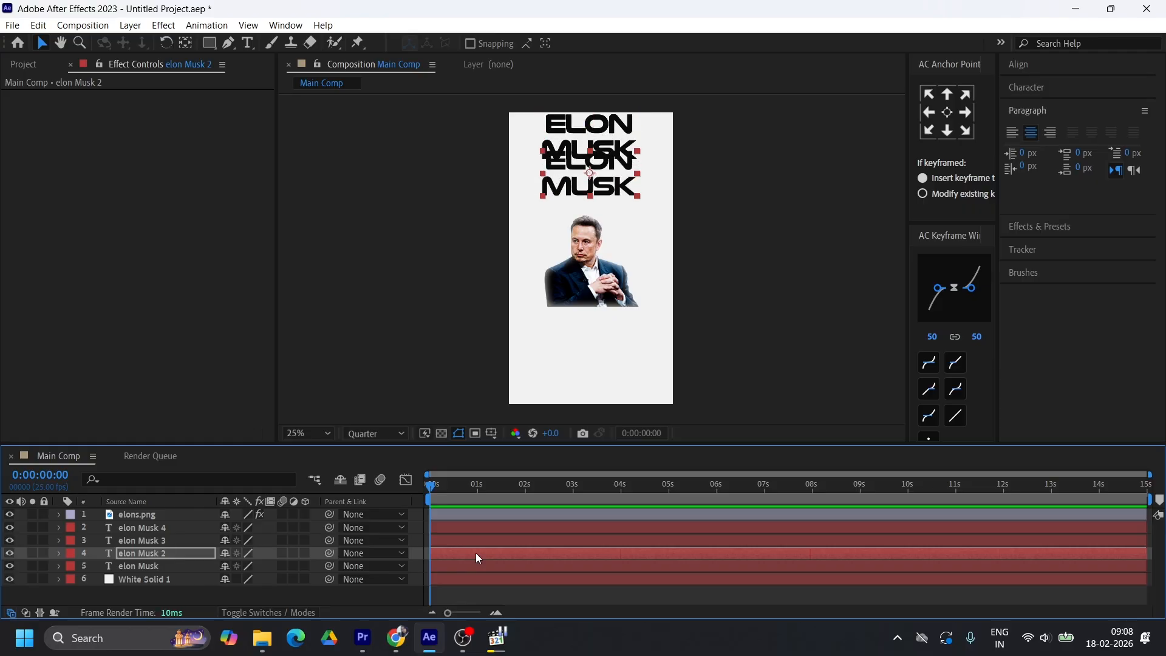
click(480, 541)
key(shift+Down)
key(shift+Down)
key(shift+Down)
key(shift+Down)
key(shift+Down)
key(shift+Down)
key(shift+Down)
key(shift+Down)
click(471, 529)
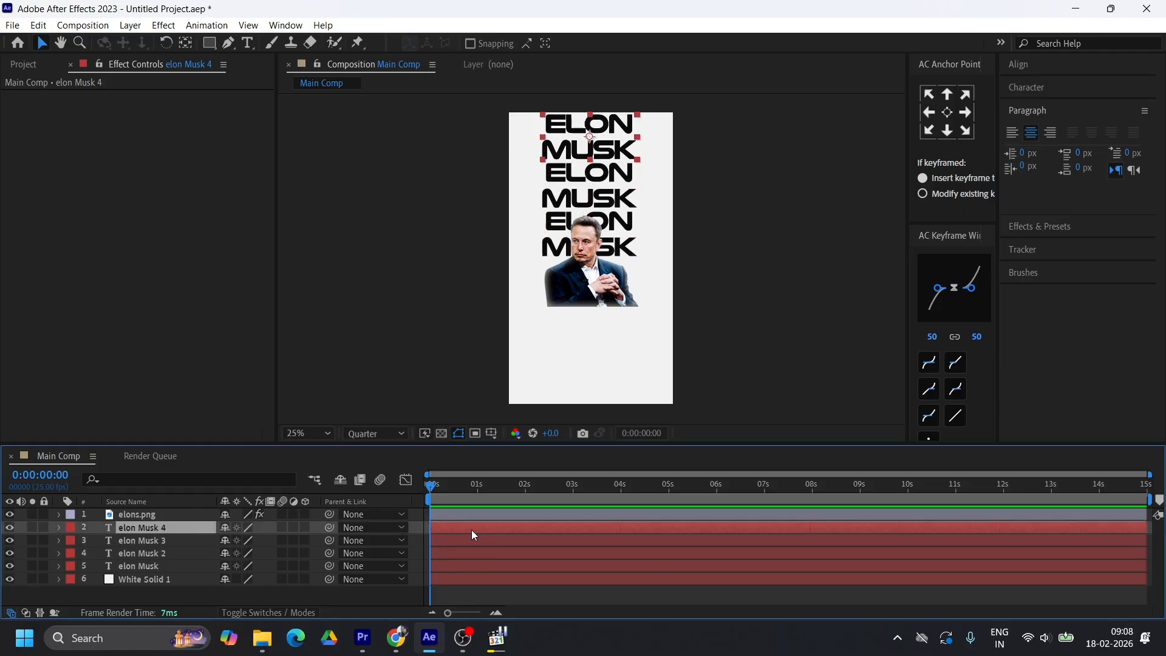
key(shift+Down)
key(shift+Down)
key(shift+Down)
key(shift+Down)
key(shift+Down)
key(shift+Down)
key(shift+Down)
key(shift+Down)
Duplicate the lowest ELON MUSK block twice more and stack the copies beneath it down to the frame's bottom edge
key(ctrl+d)
key(ctrl+d)
click(480, 538)
key(shift+Down)
key(shift+Down)
key(shift+Down)
key(shift+Down)
key(shift+Down)
key(shift+Down)
key(shift+Down)
key(shift+Down)
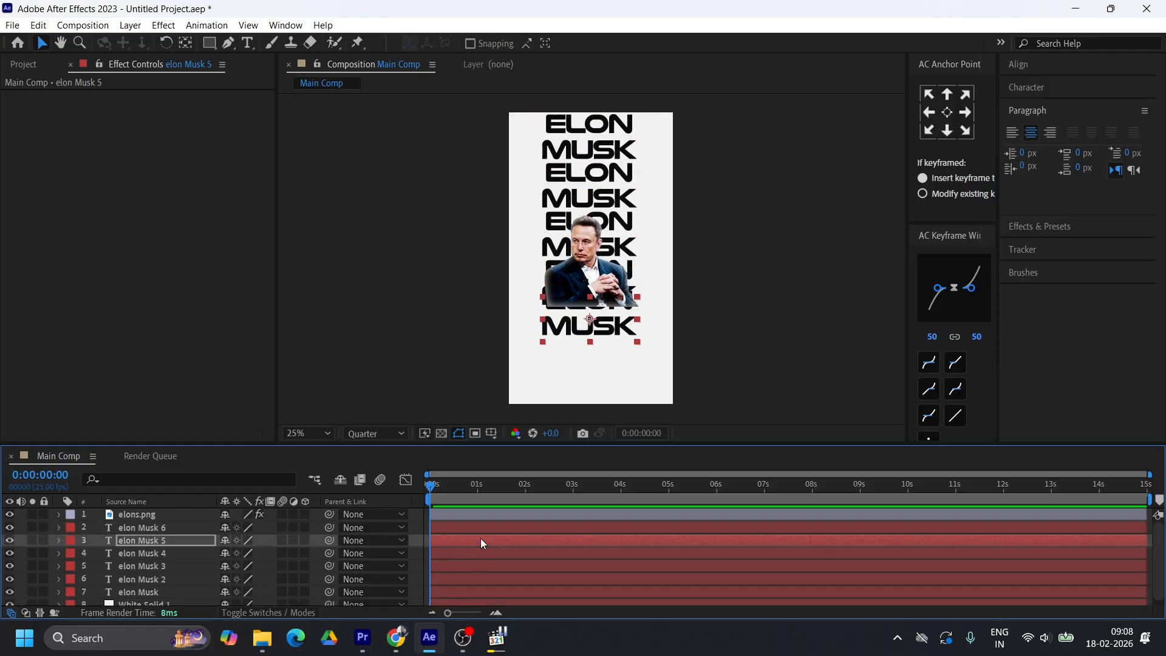
key(shift+Down)
key(shift+Down)
key(shift+Down)
key(shift+Down)
key(shift+Down)
key(shift+Down)
key(shift+Down)
key(shift+Down)
click(483, 526)
key(shift+Down)
key(shift+Down)
key(shift+Down)
key(shift+Down)
key(shift+Down)
key(shift+Down)
key(shift+Down)
key(shift+Down)
key(shift+Down)
key(shift+Down)
key(shift+Down)
key(shift+Down)
key(shift+Down)
key(shift+Down)
key(shift+Down)
key(shift+Down)
key(shift+Down)
key(shift+Down)
key(shift+Down)
key(shift+Down)
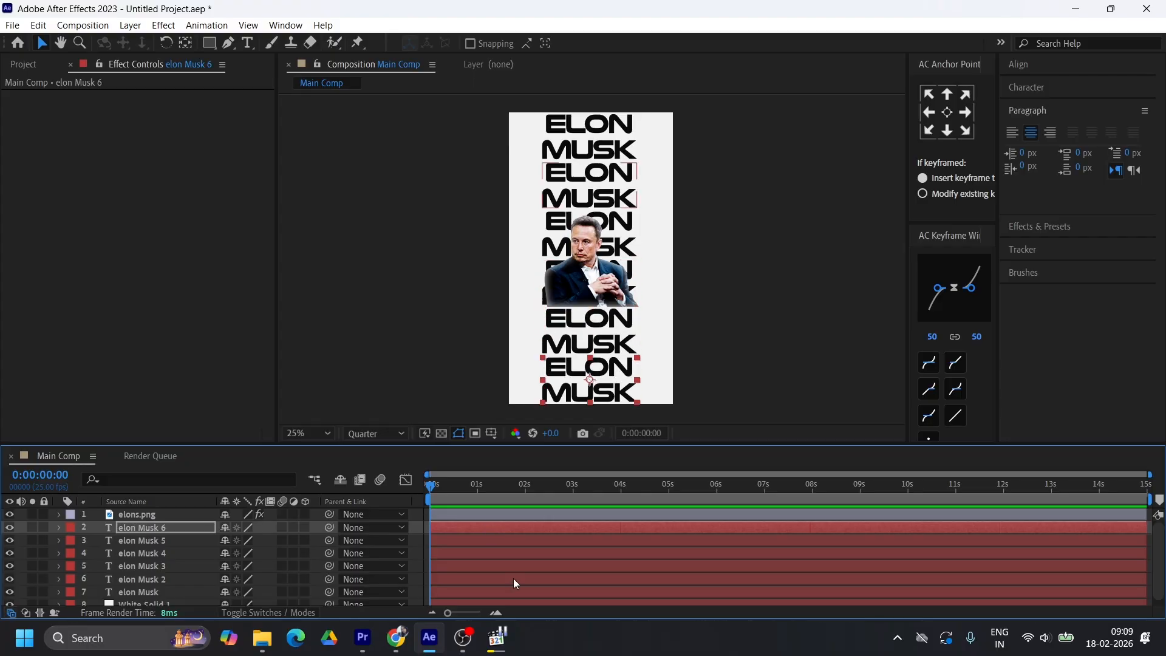
Pre-compose all six elon Musk text layers into a composition named text elon
scroll(512, 578, down, 1)
shift+click(154, 586)
right_click(457, 522)
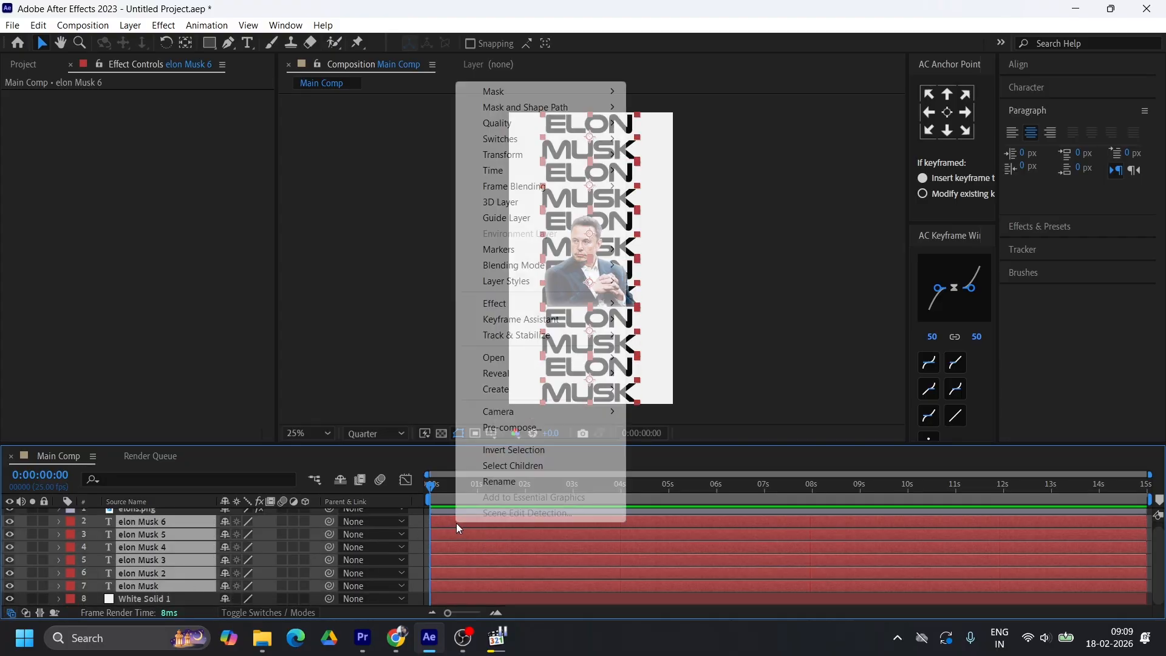
click(512, 427)
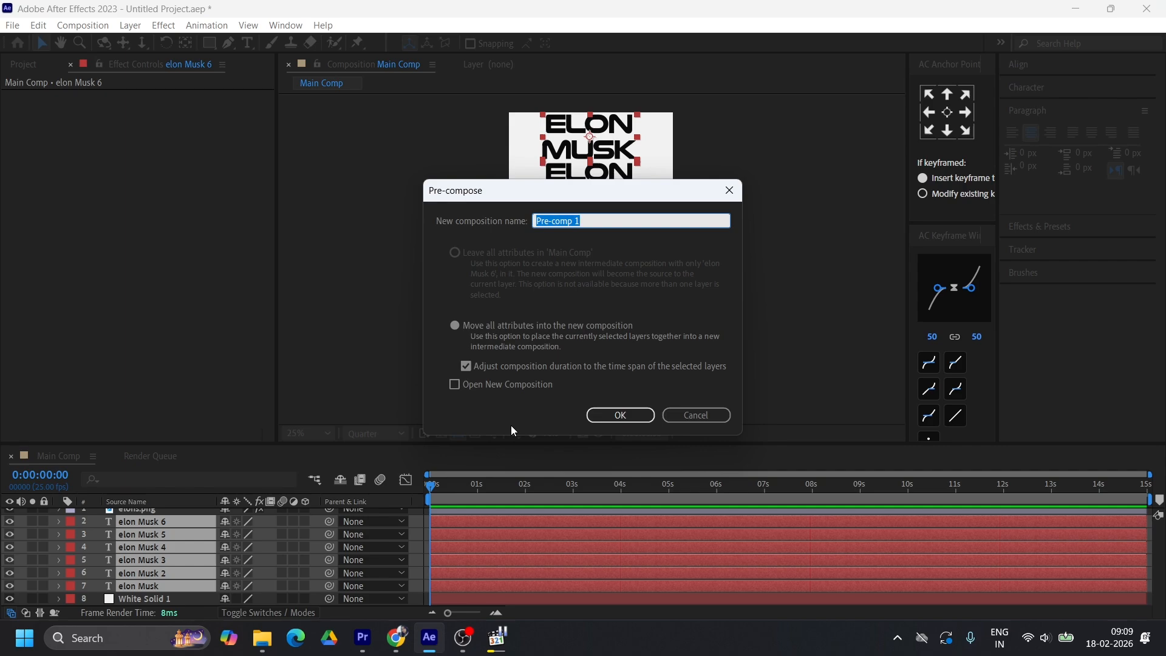
text(text elon)
click(620, 416)
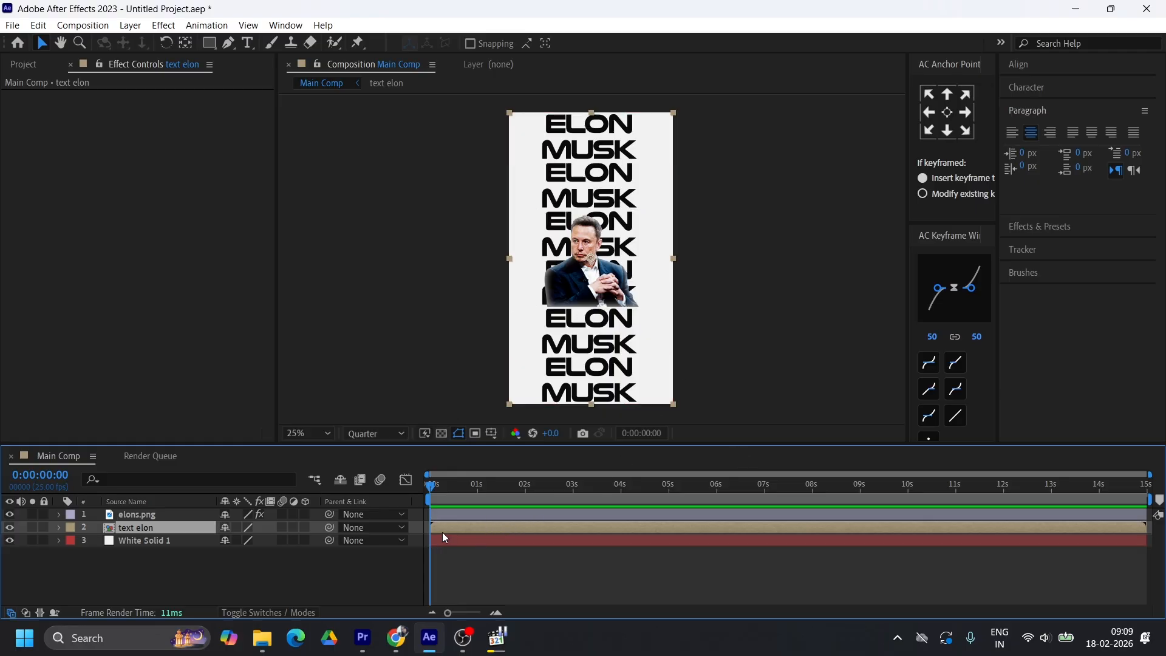
Set the opacity of the text elon layer to 2%
key(t)
click(229, 541)
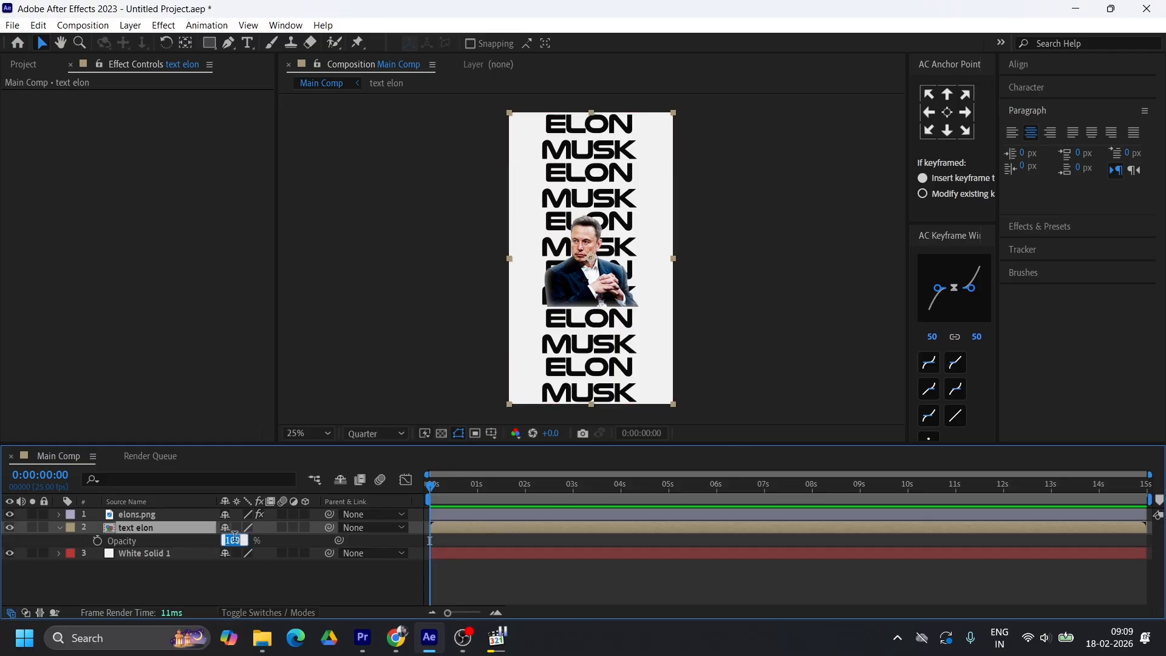
text(2)
key(Return)
scroll(600, 181, up, 4)
scroll(599, 181, down, 2)
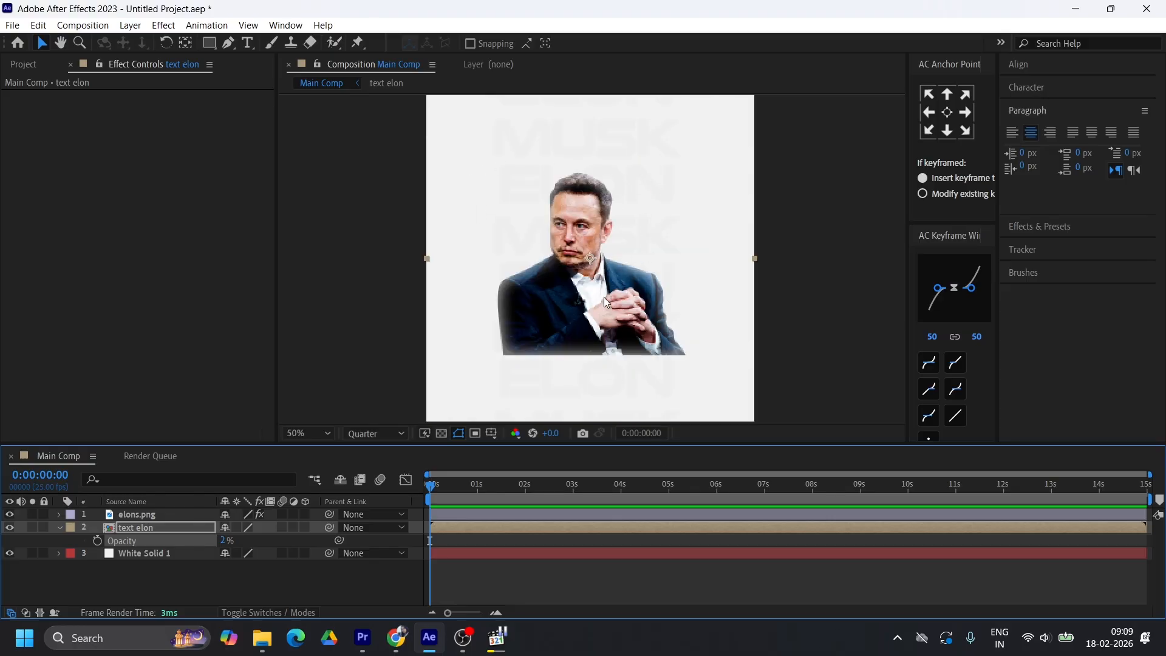
scroll(657, 246, down, 2)
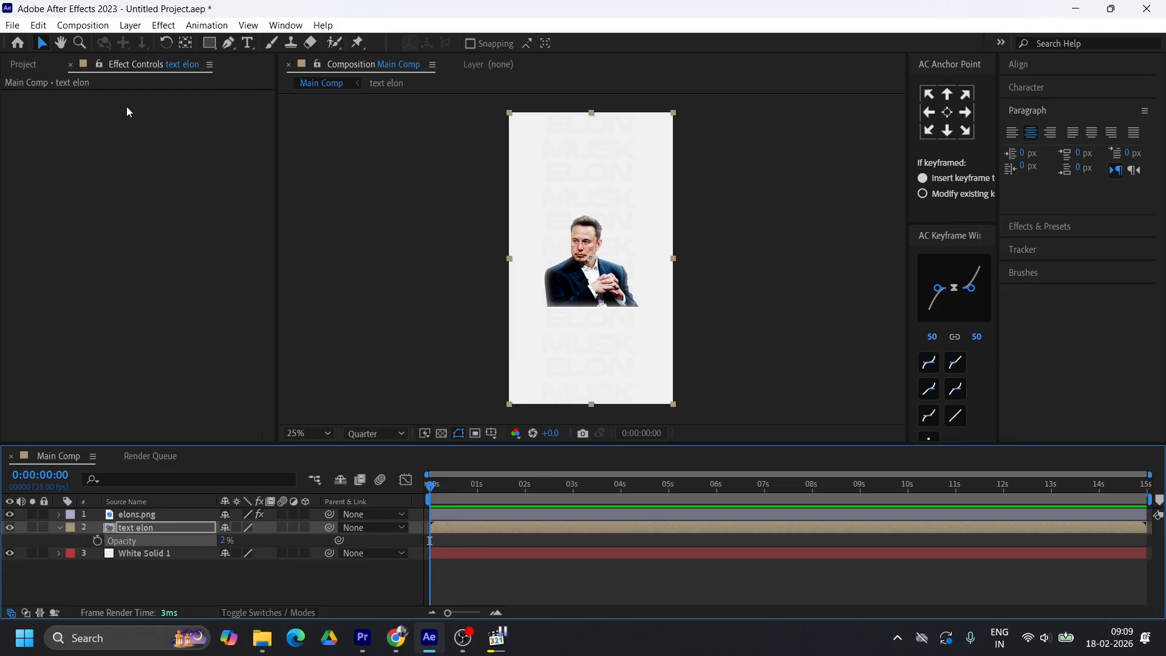
Find Texturelabs_Concrete_124L.jpg among the project assets and add it to Main Comp between elons.png and text elon
click(24, 64)
click(66, 244)
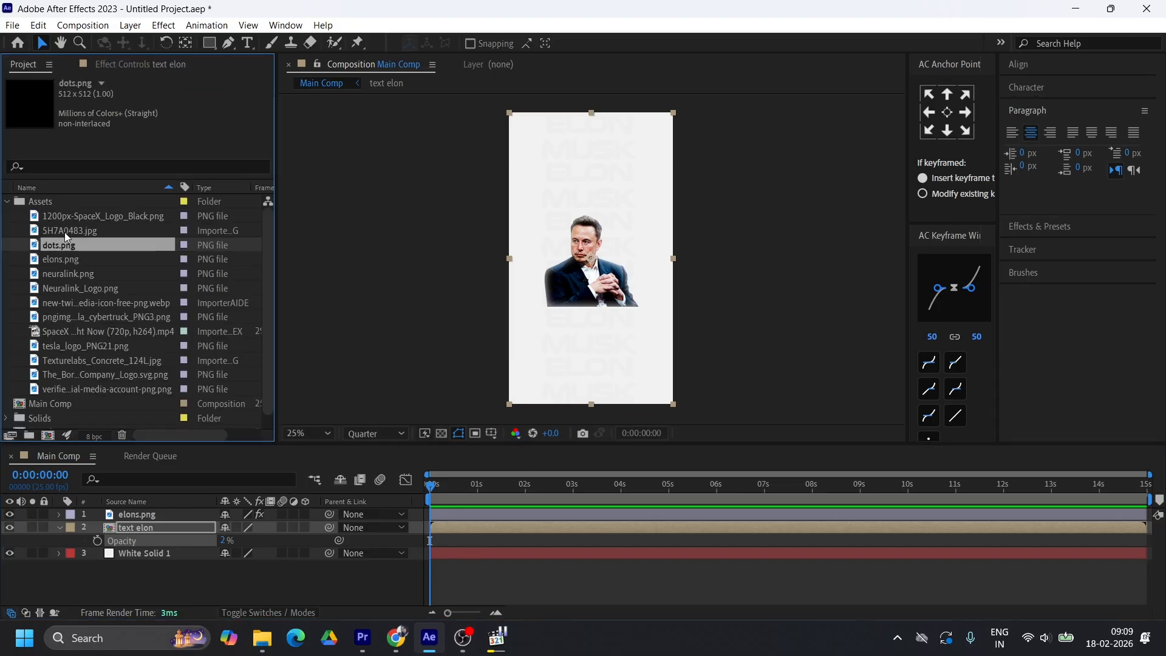
click(64, 228)
click(68, 217)
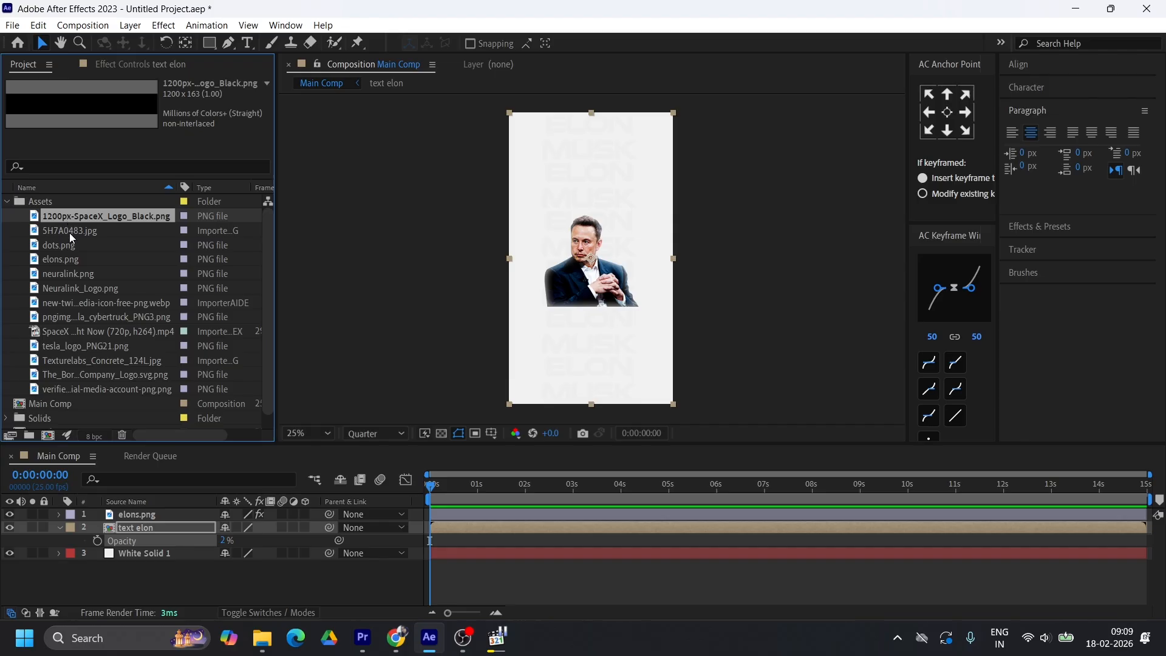
click(71, 274)
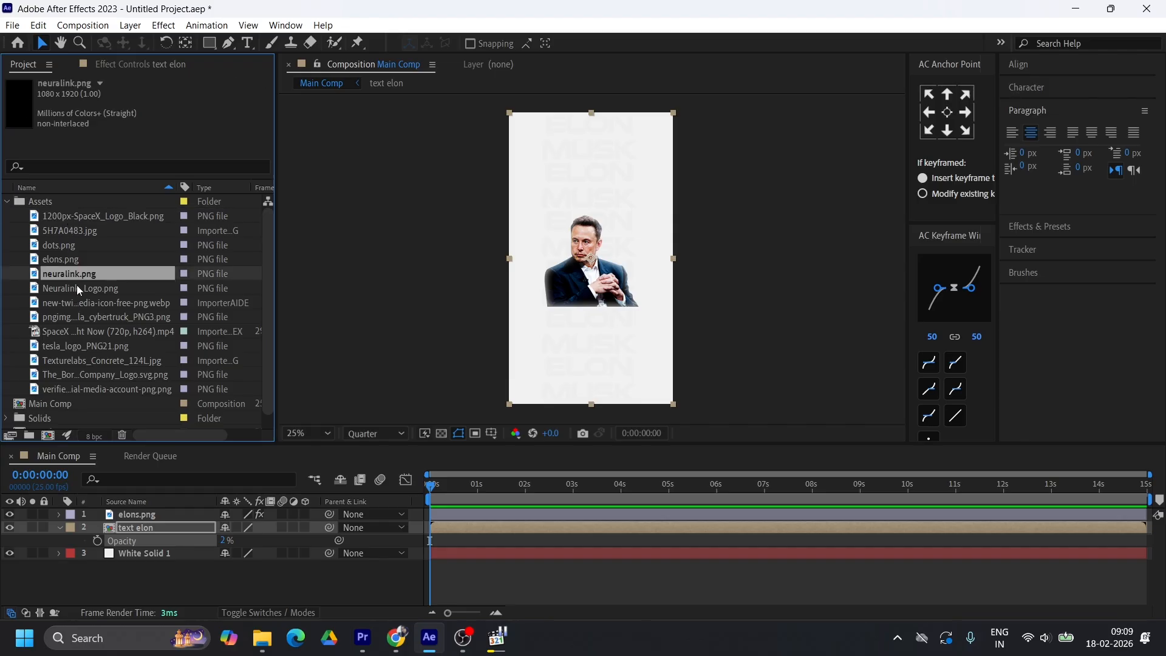
click(77, 290)
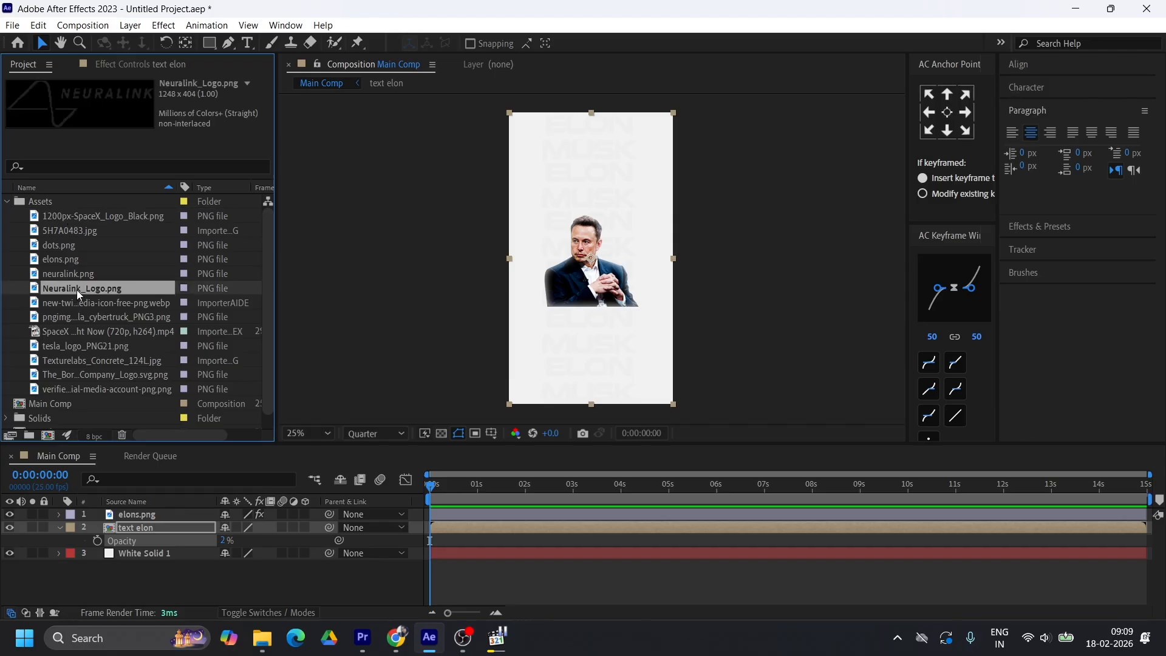
click(82, 303)
scroll(79, 327, down, 1)
click(82, 356)
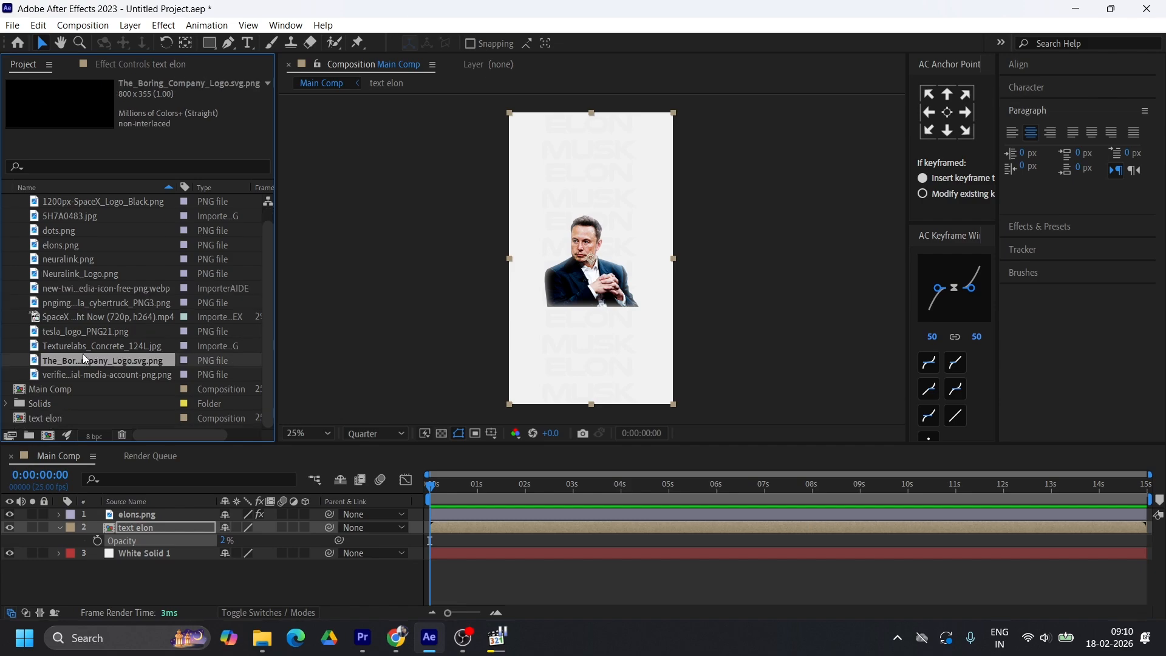
click(82, 348)
drag(84, 344, 89, 522)
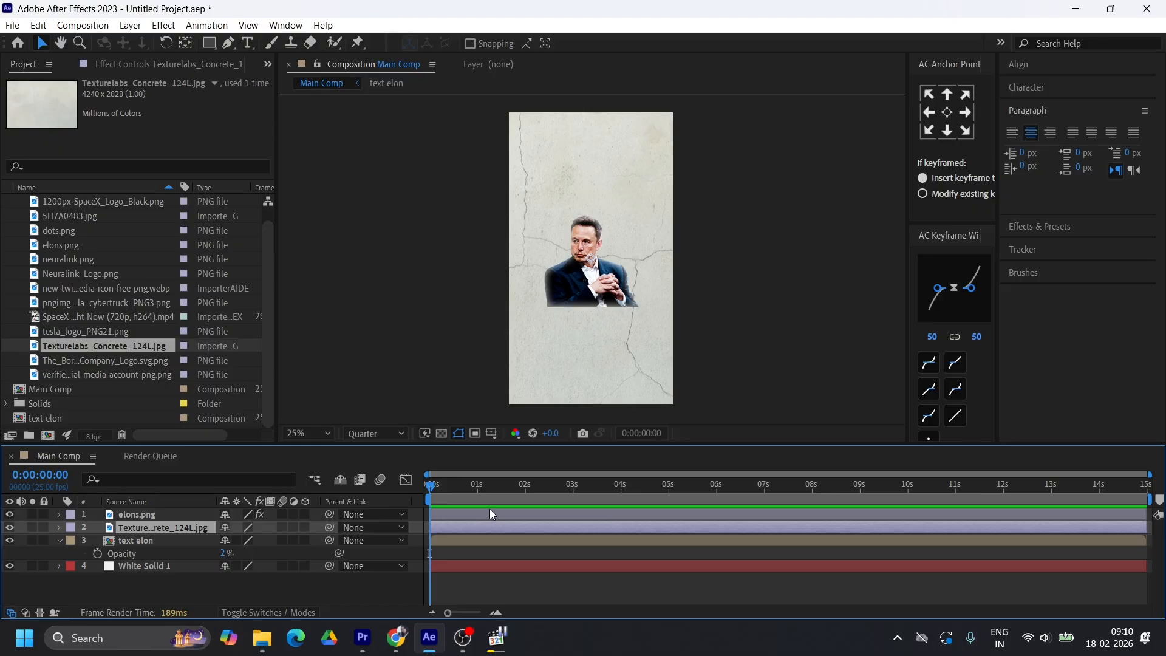
Rotate the concrete texture layer 90° and scale it to 49% so it covers the whole frame
key(s)
mouse_move(243, 539)
mouse_down()
mouse_move(185, 532)
mouse_move(245, 541)
mouse_up()
key(r)
click(248, 540)
text(90)
key(Return)
key(s)
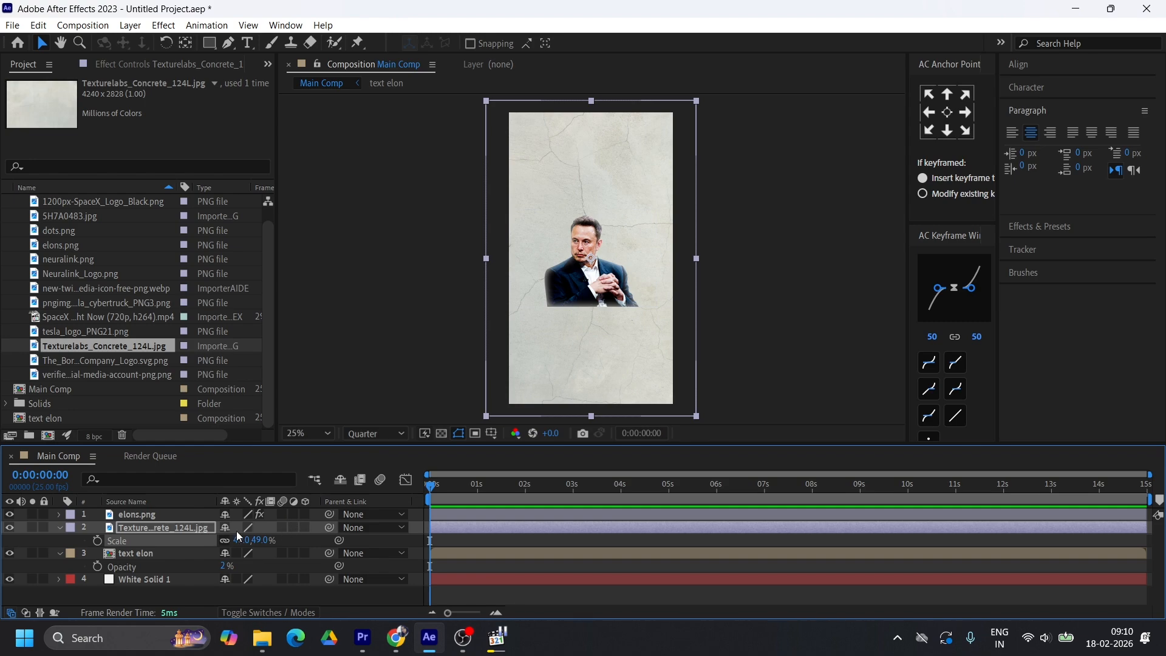
Try the Overlay and Multiply blending modes on the concrete texture layer
click(261, 614)
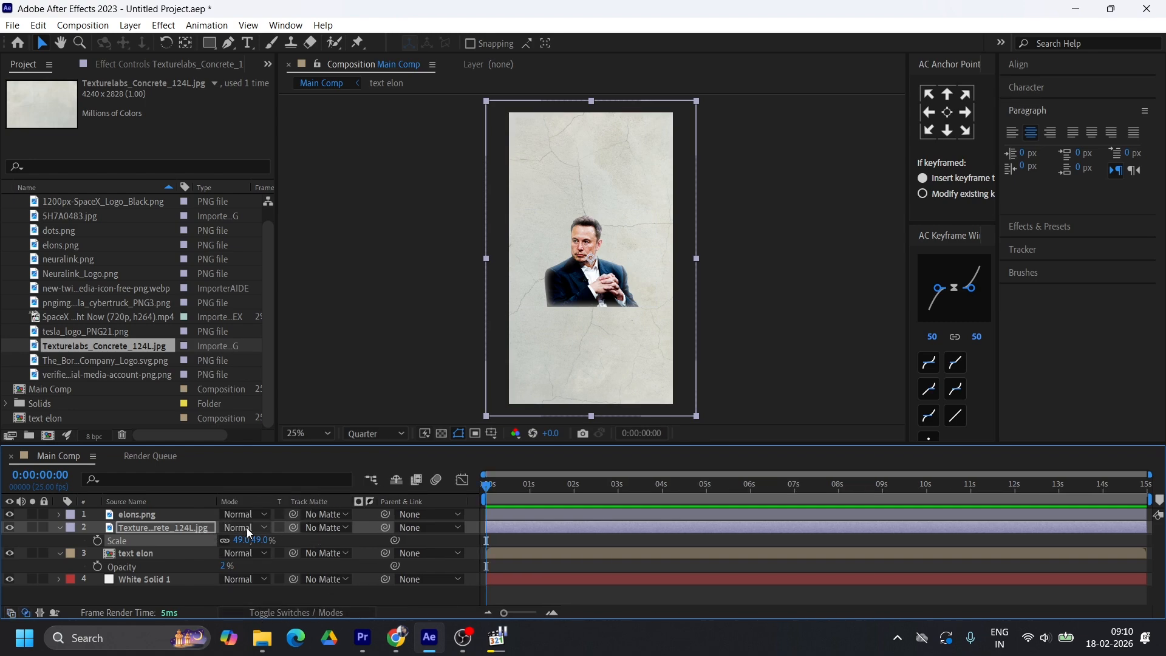
click(264, 530)
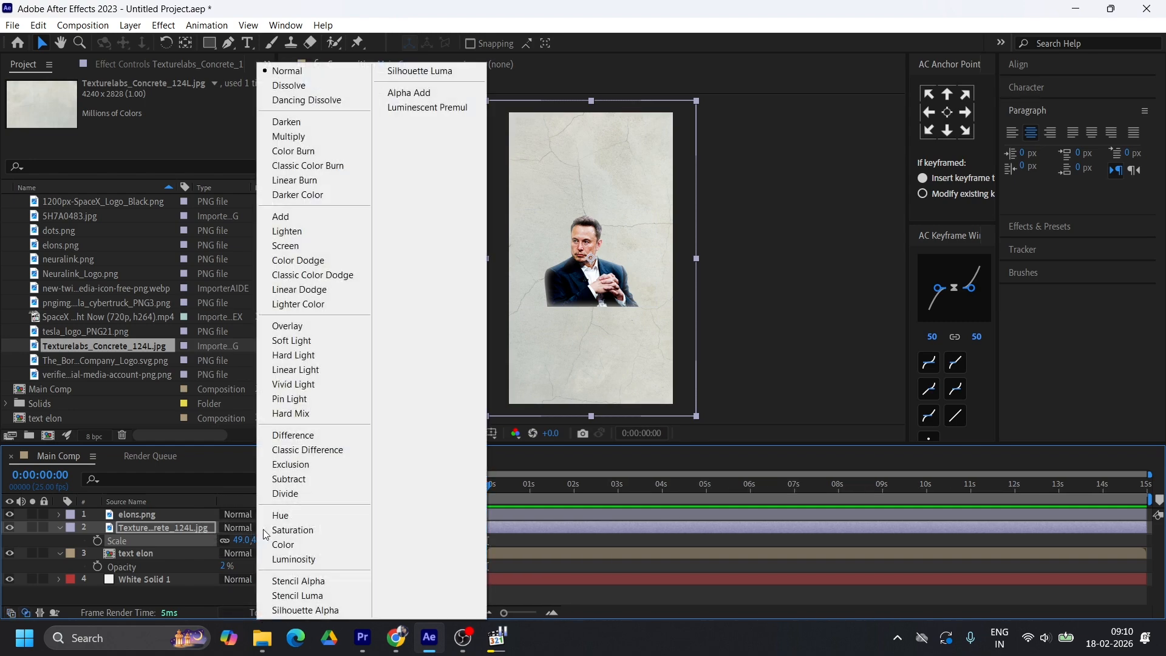
click(275, 328)
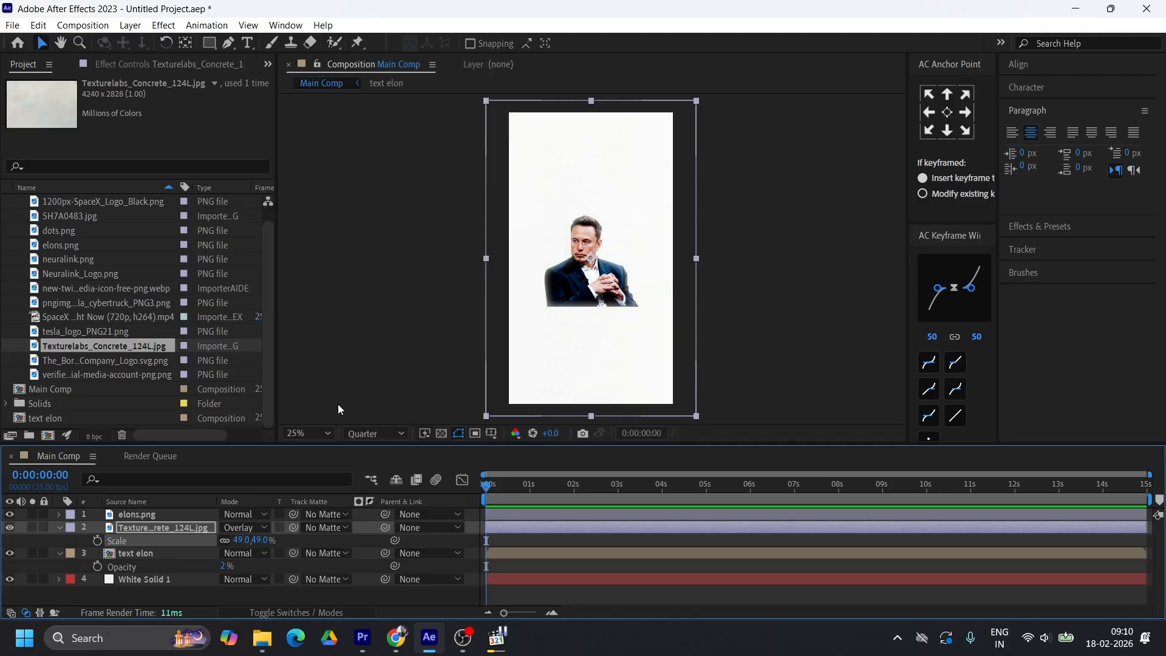
click(250, 527)
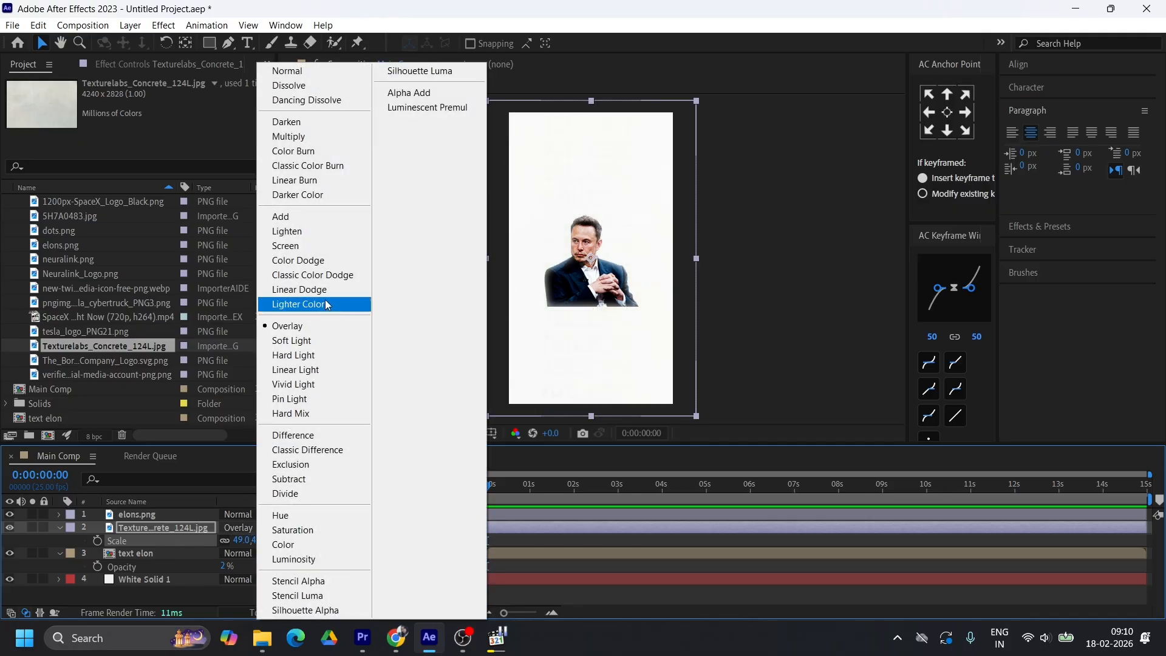
click(311, 138)
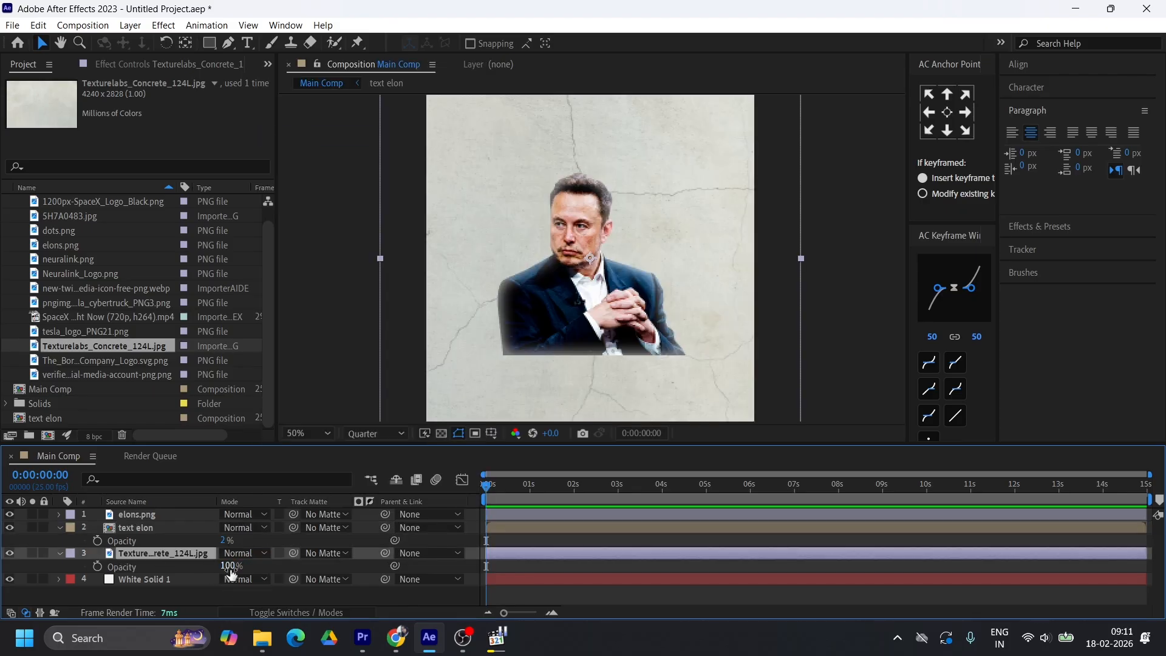
Lower the opacity of the concrete texture layer to 20%
click(229, 565)
text(40)
key(Return)
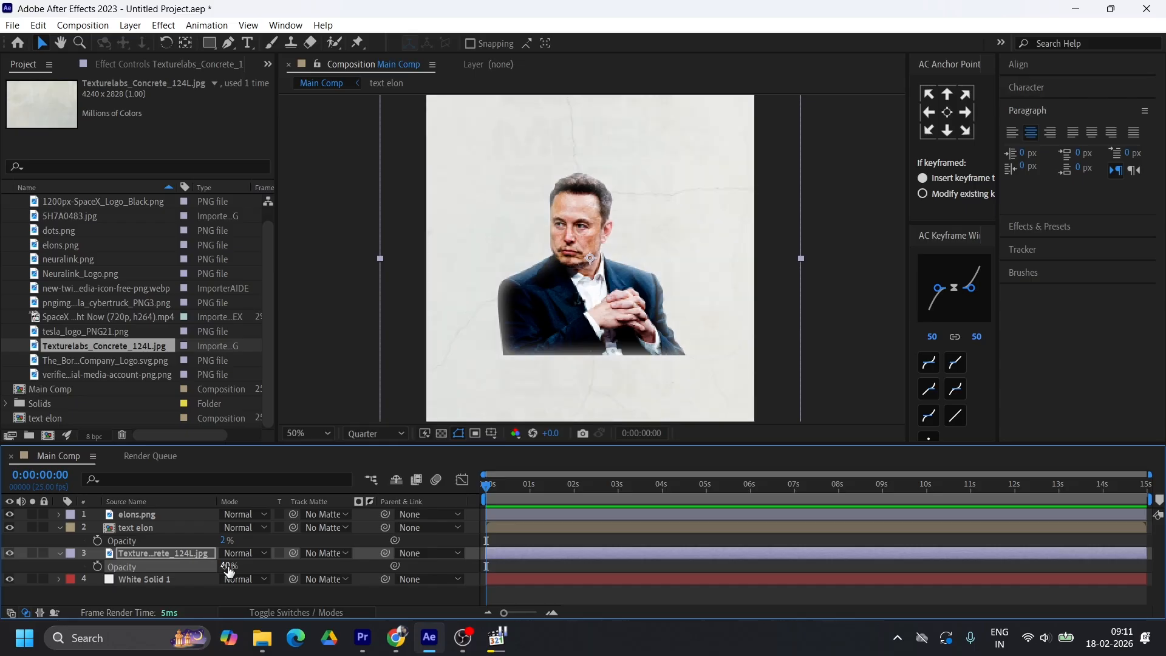
drag(224, 565, 212, 565)
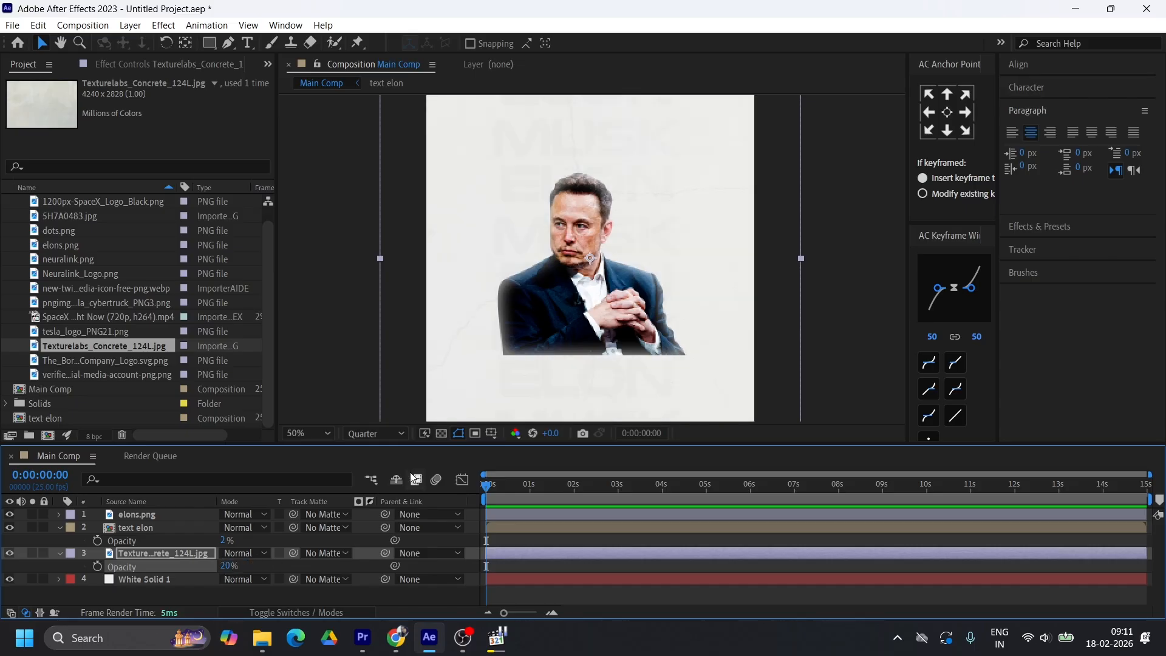
Set the text elon layer's opacity to 4% and check the look against the reference video Elon Musk CEO.mp4
click(224, 540)
text(4)
key(Return)
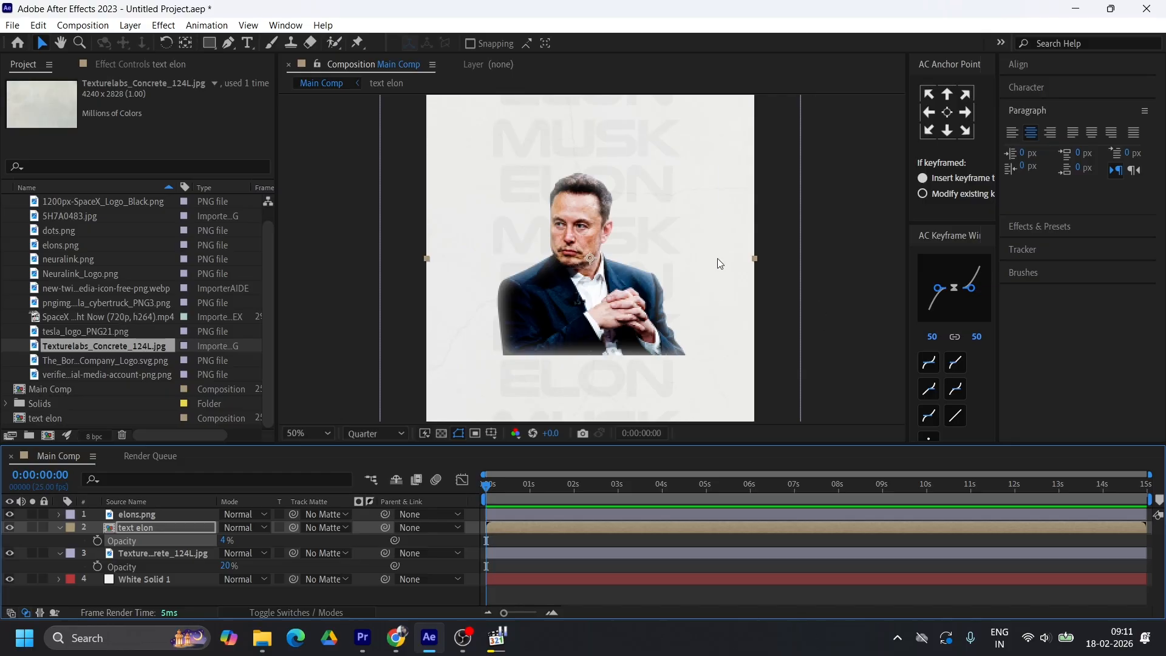
key(comma)
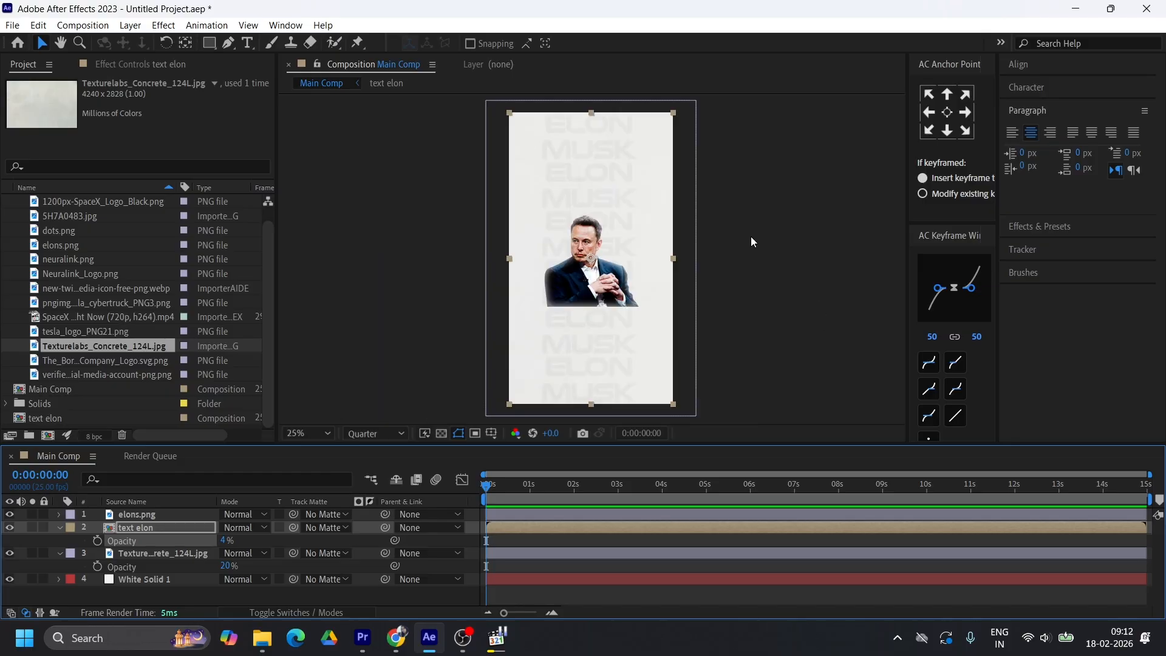
key(alt+Tab)
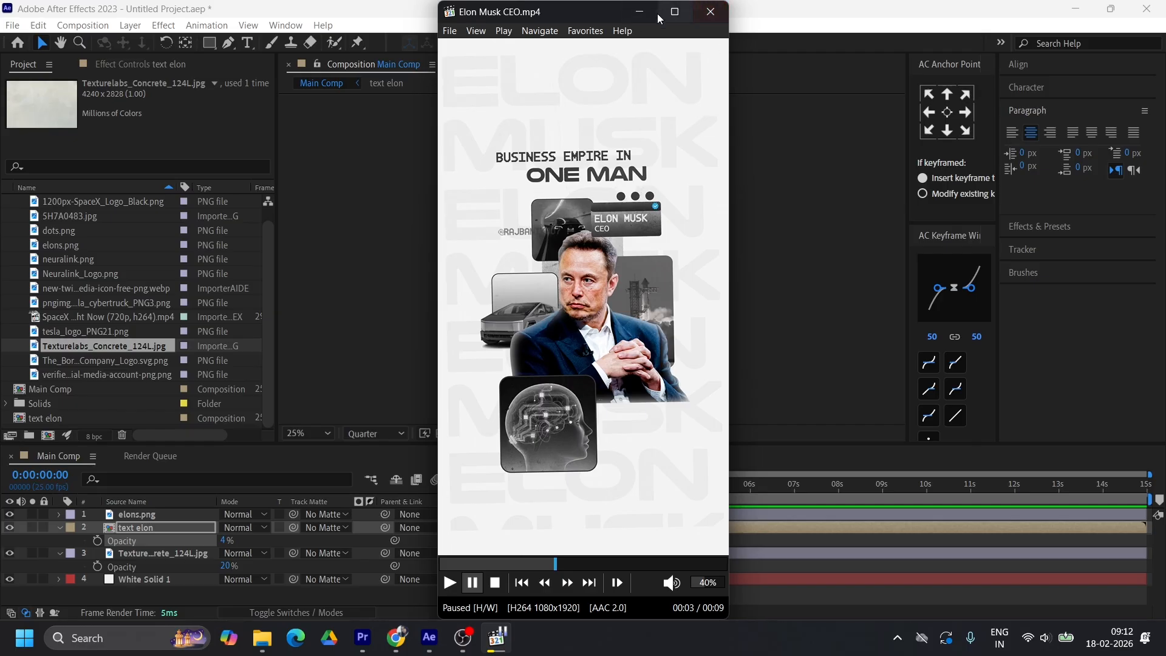
click(640, 12)
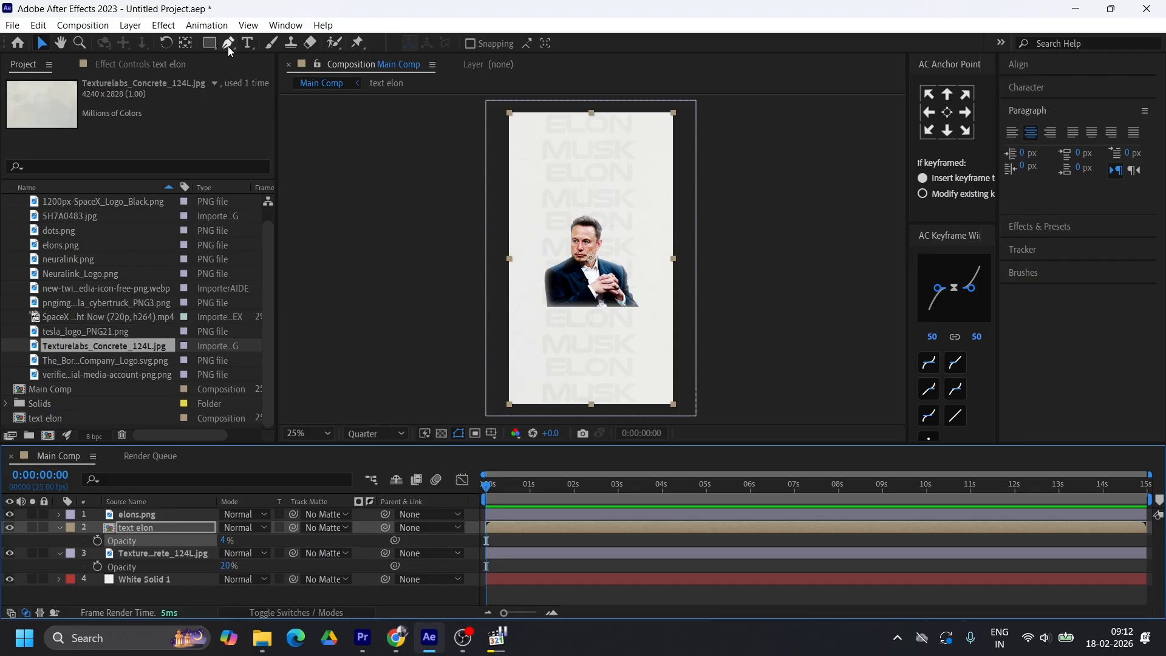
Add a text layer reading "business empire" above the portrait
click(252, 44)
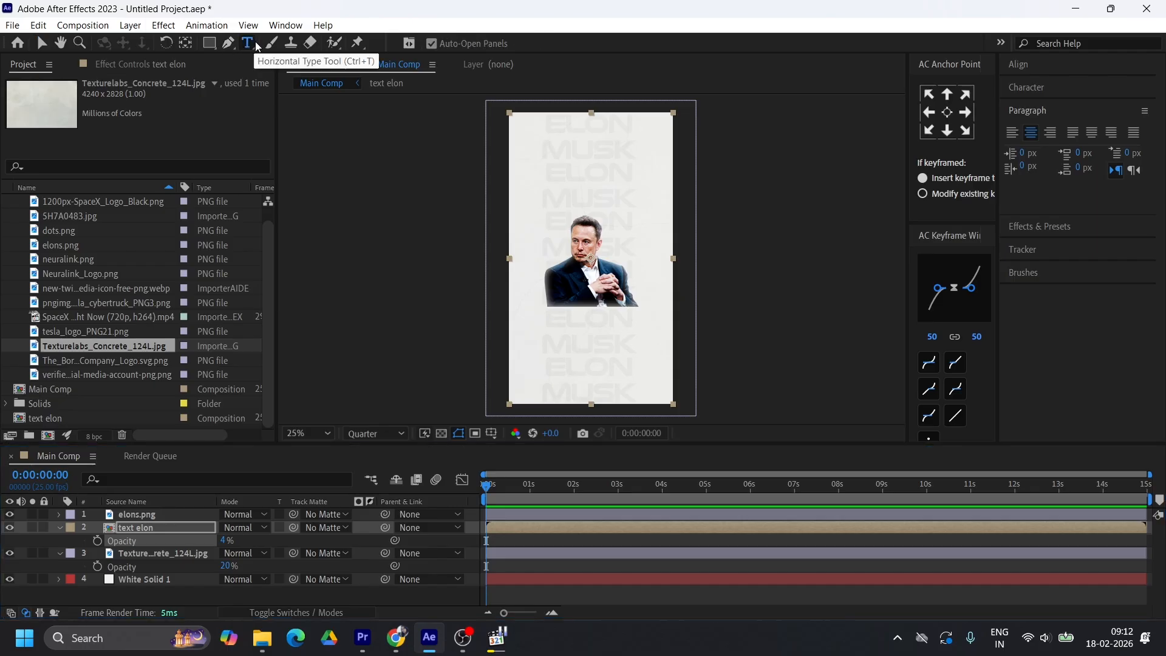
click(532, 183)
text(b)
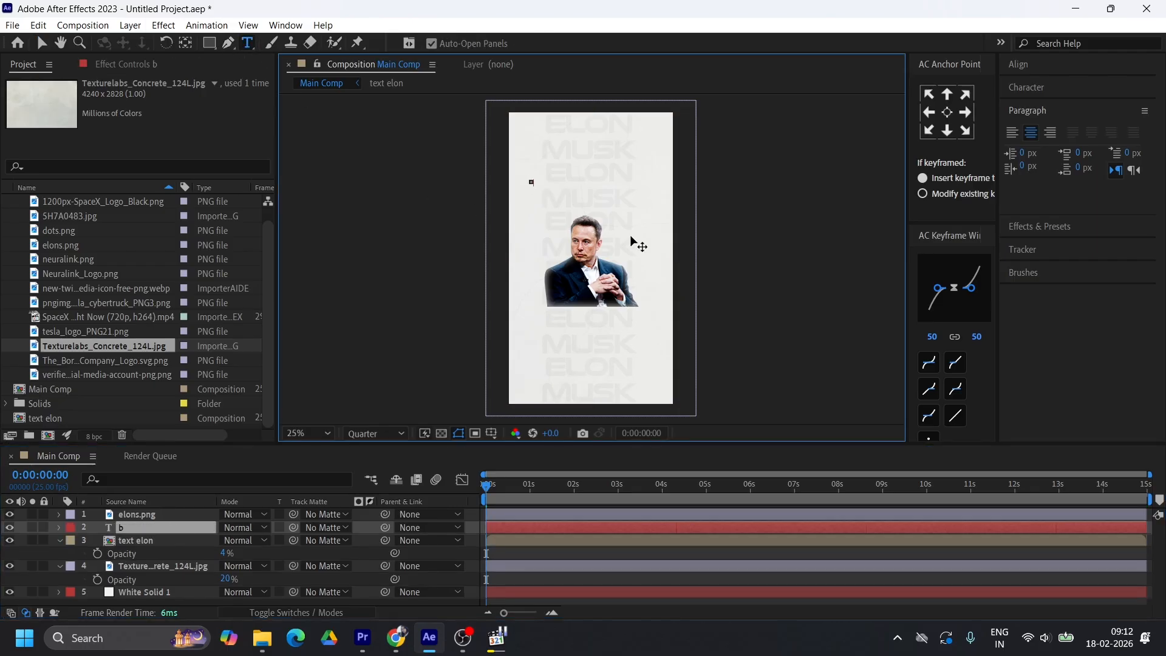
text(usiness empirev)
Duplicate the business empire text, place the copy just below it and change its wording to "one man"
key(ctrl+d)
drag(551, 183, 586, 199)
double_click(586, 200)
click(502, 632)
click(502, 632)
text(one man)
Extend the upper title line so that it reads "business empire in"
click(562, 182)
text(in)
click(42, 44)
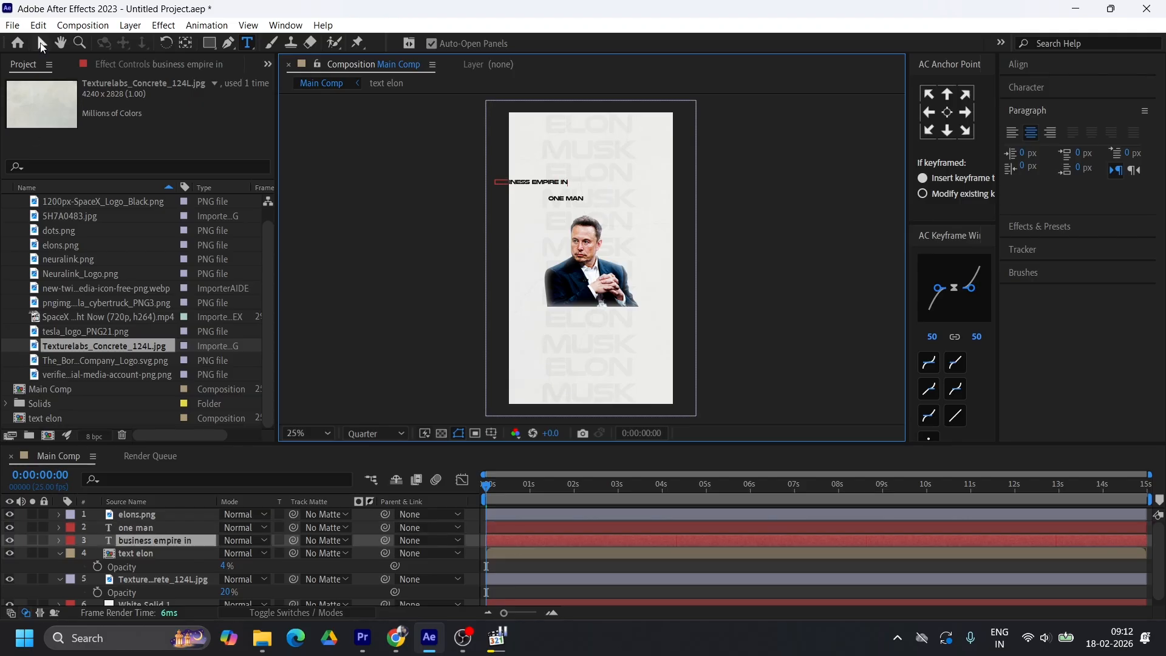
Change the font of the business empire in text to Dogica Pixel Regular
scroll(586, 213, up, 2)
click(1026, 88)
click(1041, 111)
text(pixel)
click(1088, 111)
click(924, 331)
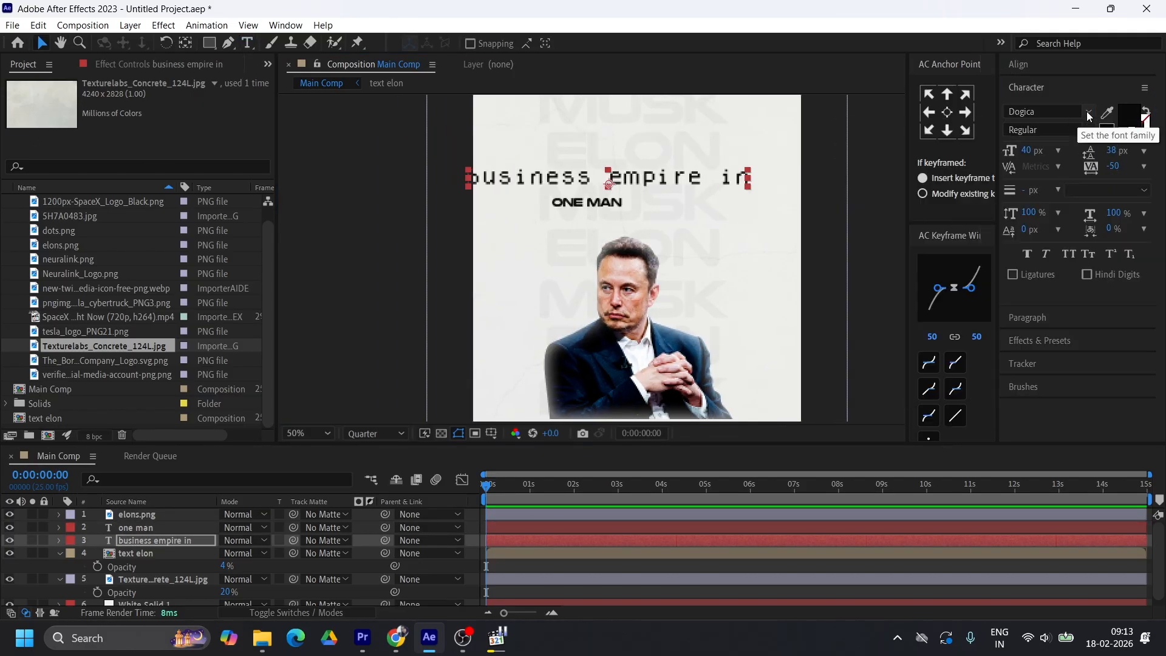
click(1088, 113)
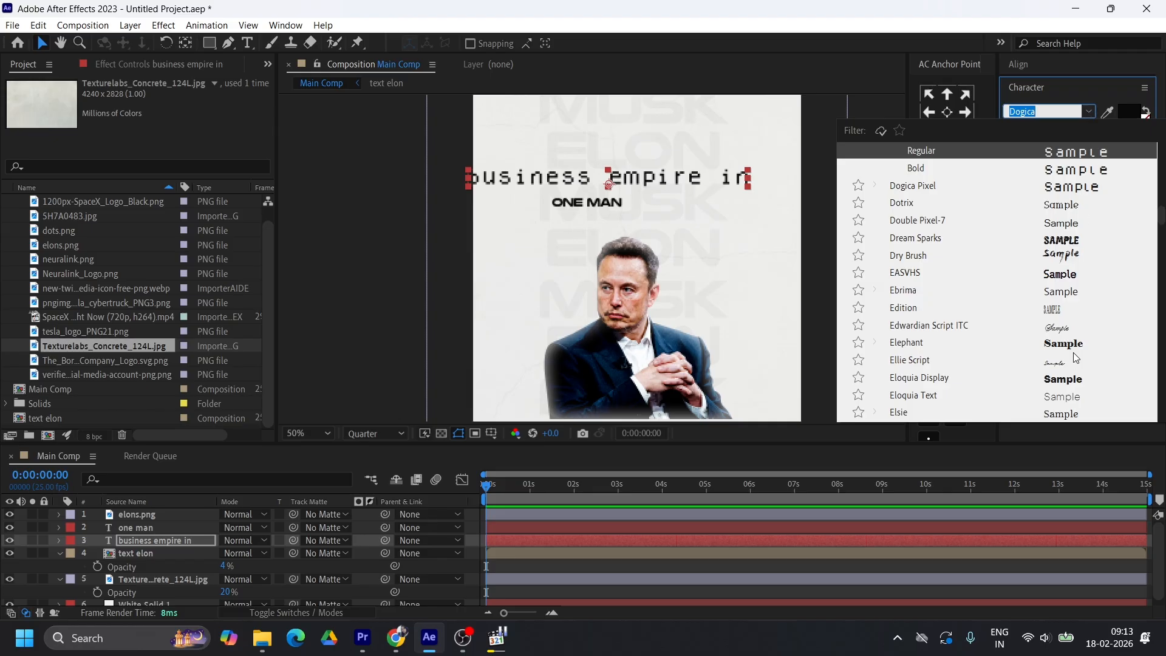
key(Escape)
Apply All Caps to the business empire in text and set its tracking to -100
click(1069, 253)
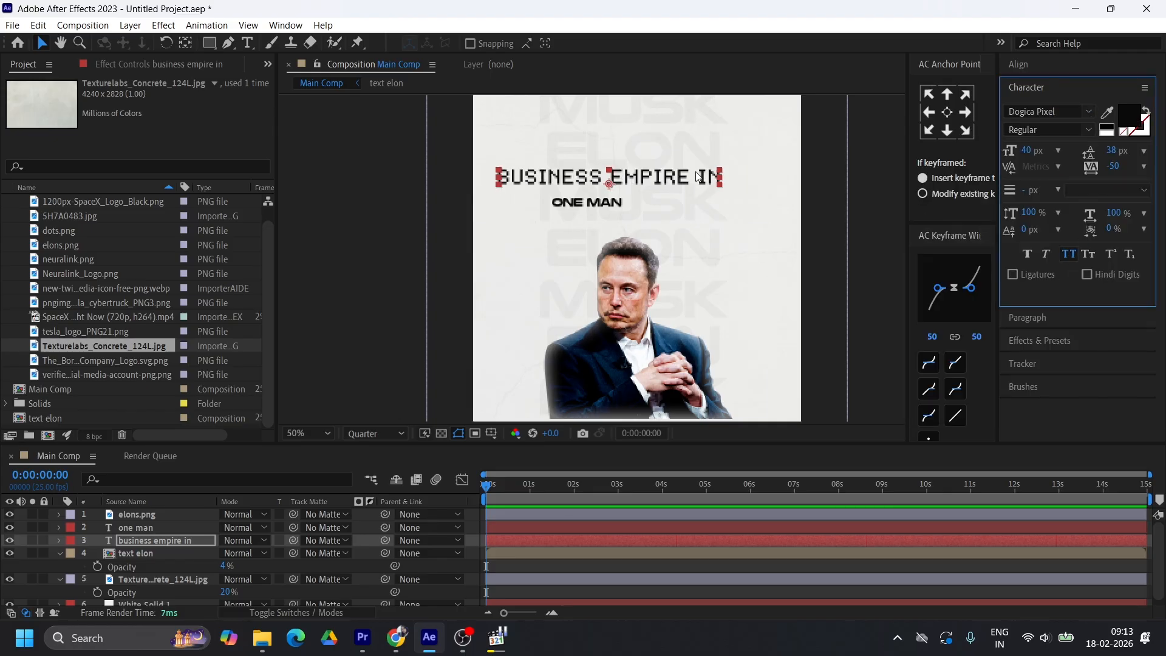
click(1115, 168)
text(-100)
key(Return)
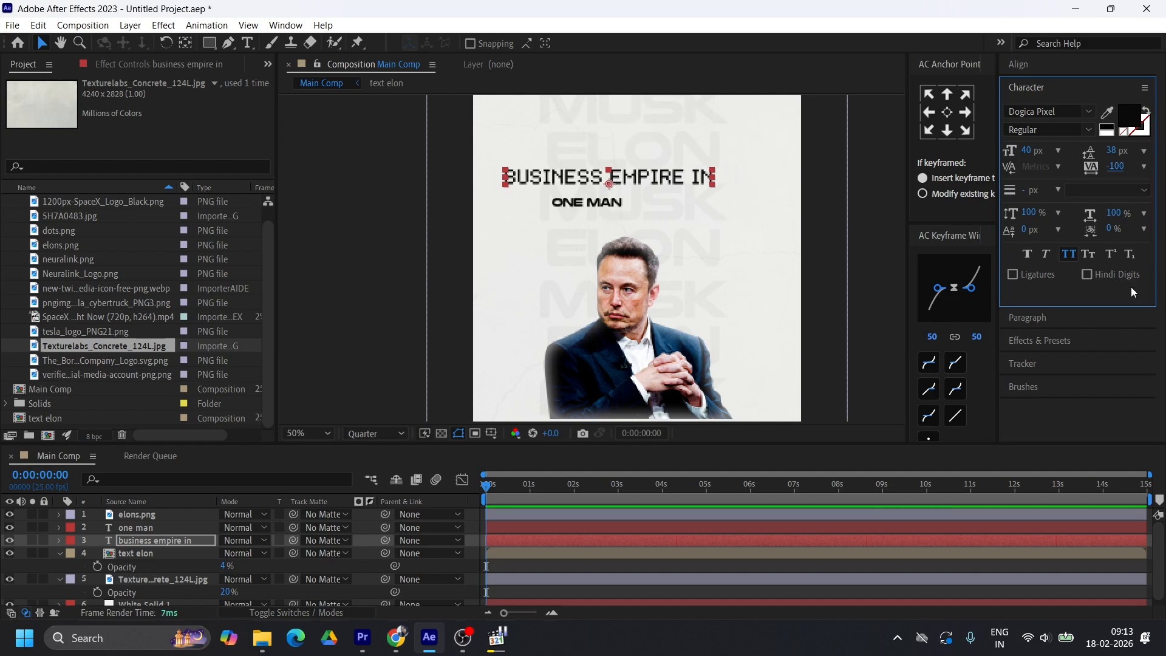
Scale up the one man text until it is about as wide as the business empire in line above it
click(604, 203)
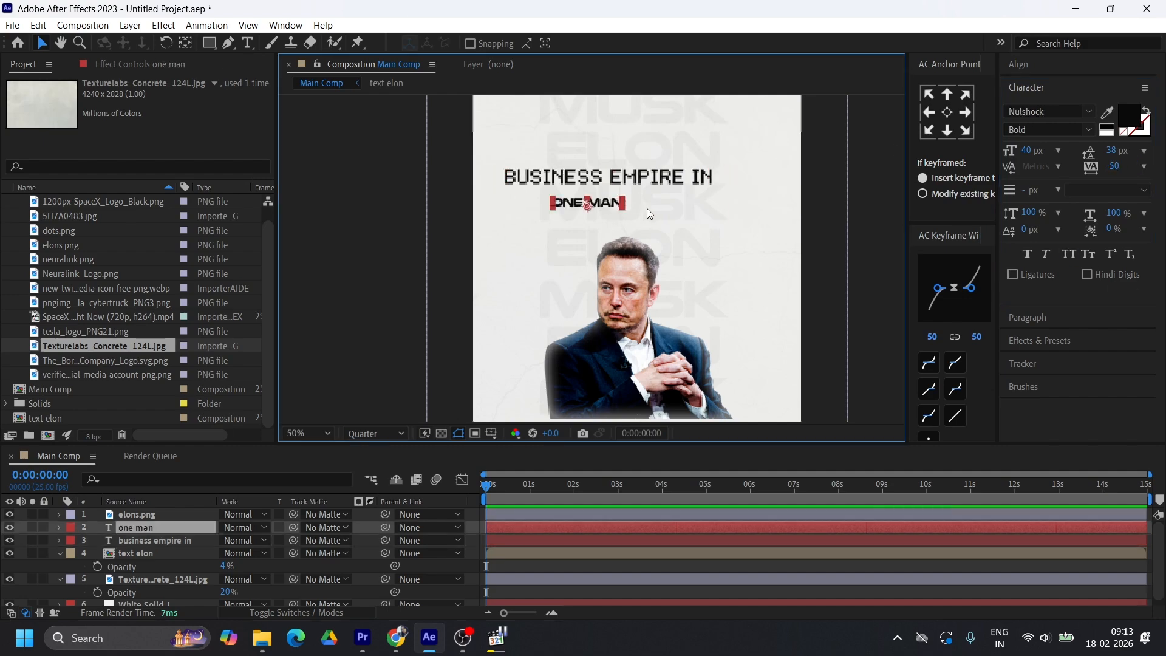
drag(627, 202, 693, 209)
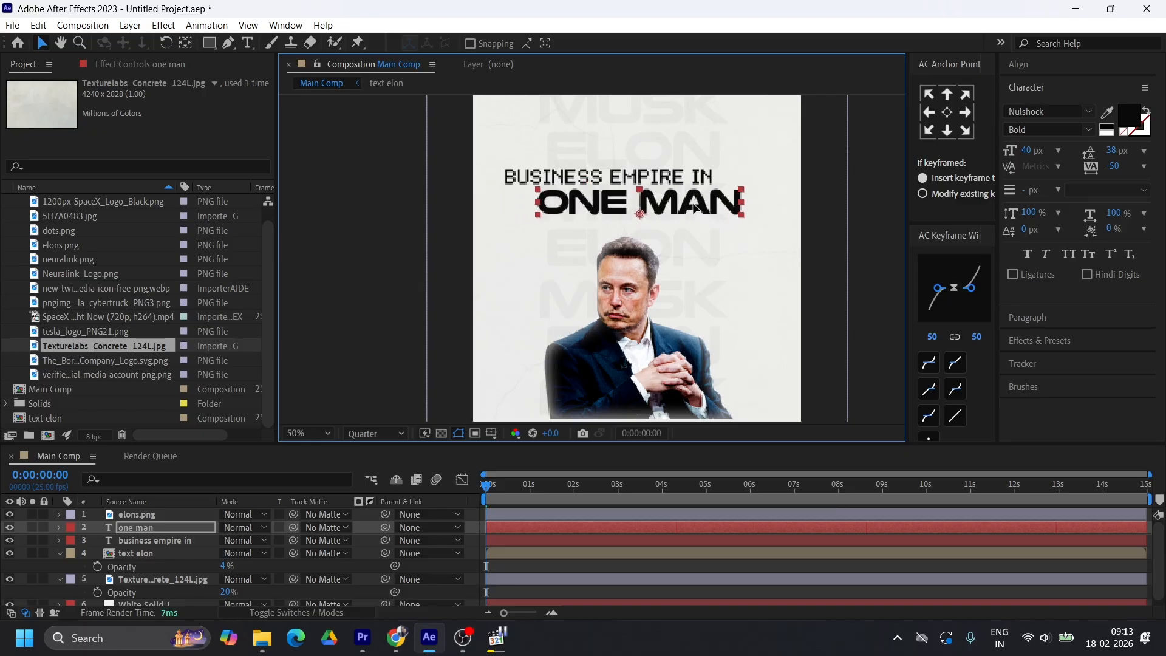
click(743, 203)
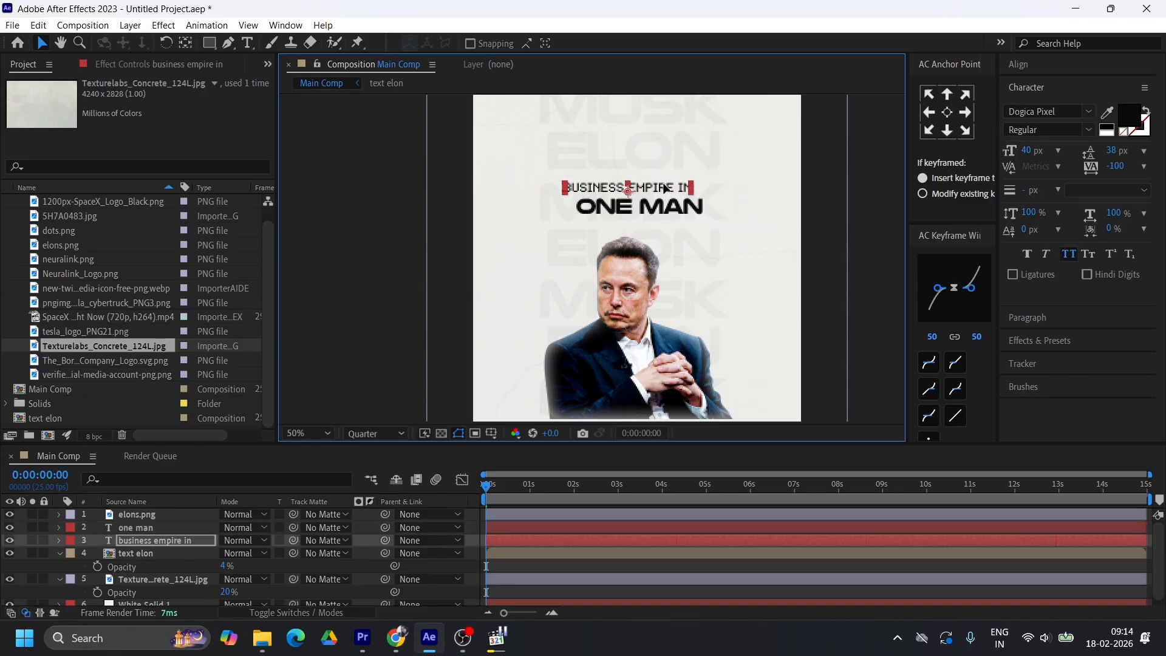
Centre both title lines horizontally in the composition, keeping one man directly below business empire in
drag(664, 188, 677, 191)
click(1018, 65)
click(1039, 102)
click(639, 207)
scroll(810, 152, up, 1)
click(802, 154)
scroll(789, 273, down, 2)
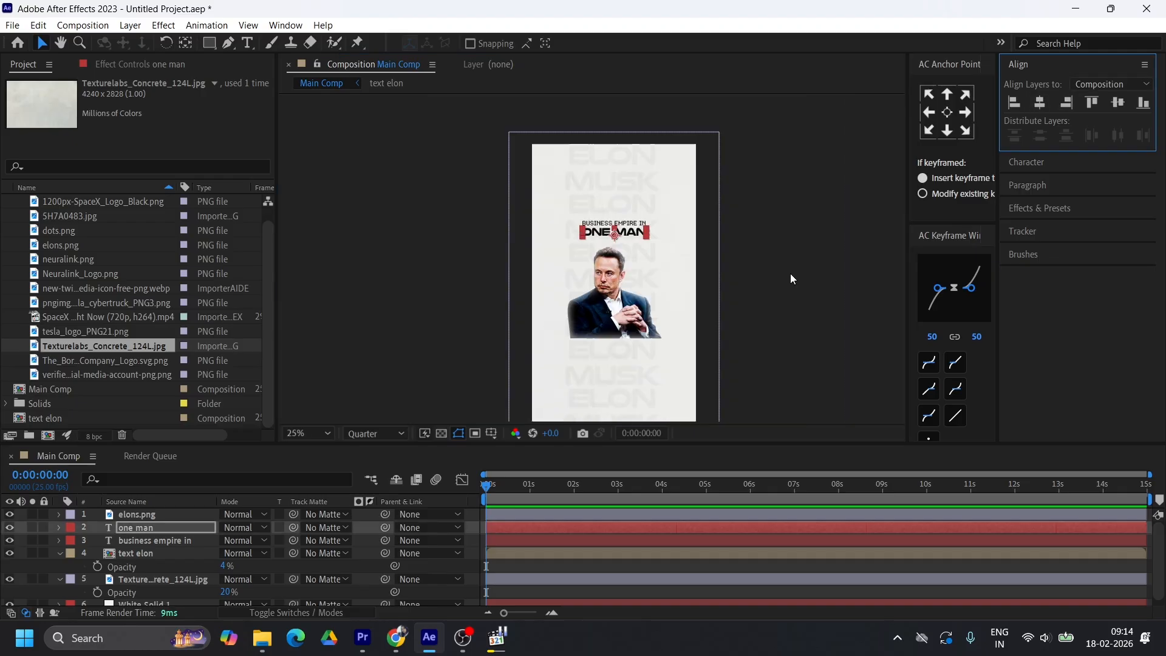
Check the title in the reference video, then collapse the text elon and concrete texture layers and the Assets folder
click(493, 645)
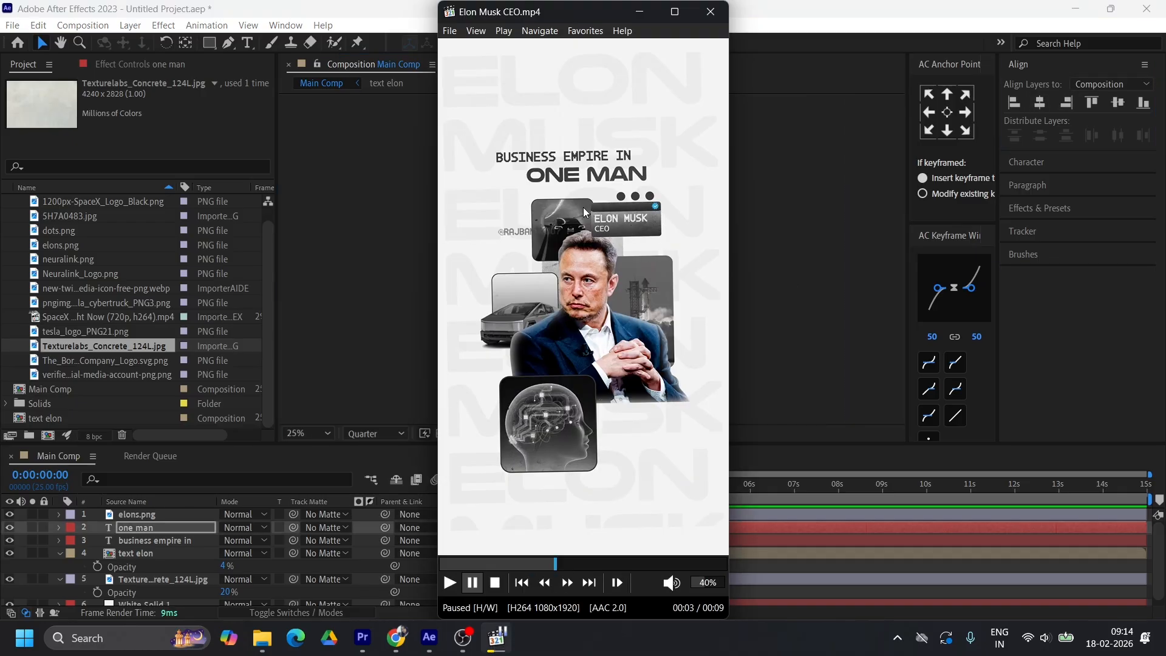
click(639, 12)
click(60, 553)
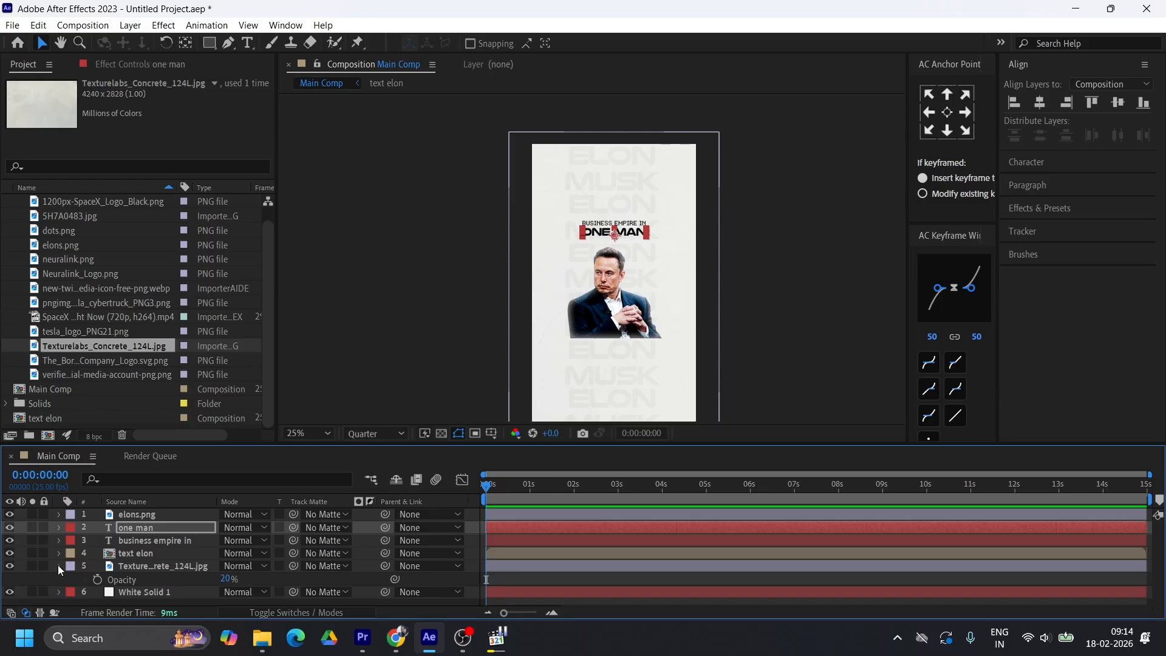
click(59, 566)
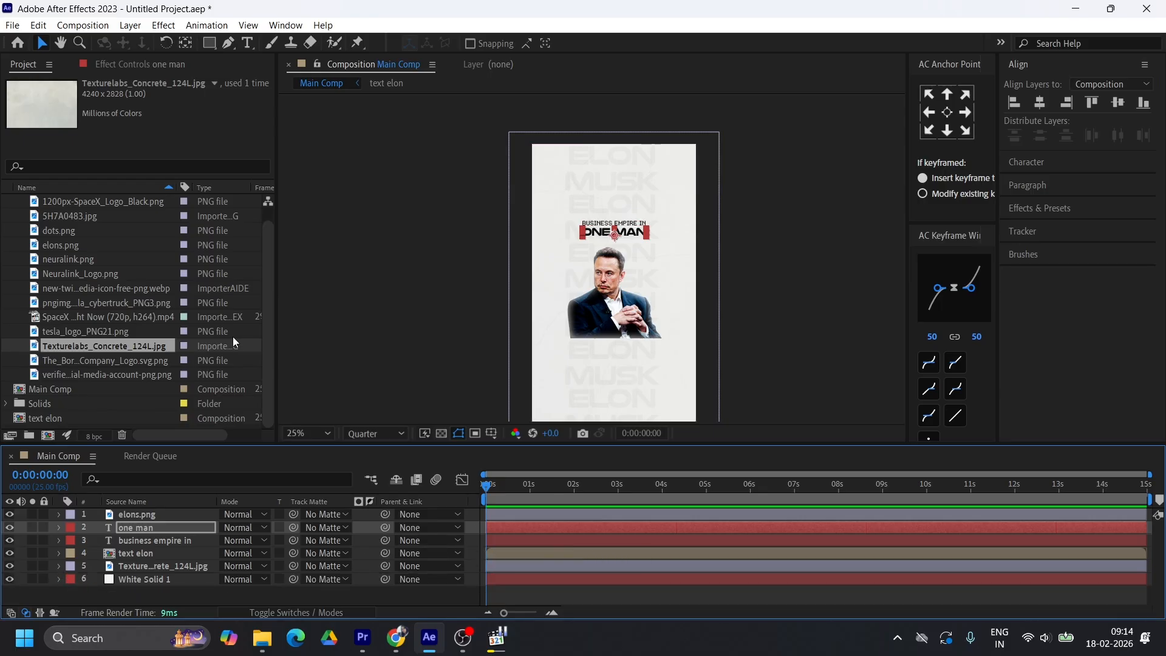
scroll(14, 282, up, 1)
click(7, 202)
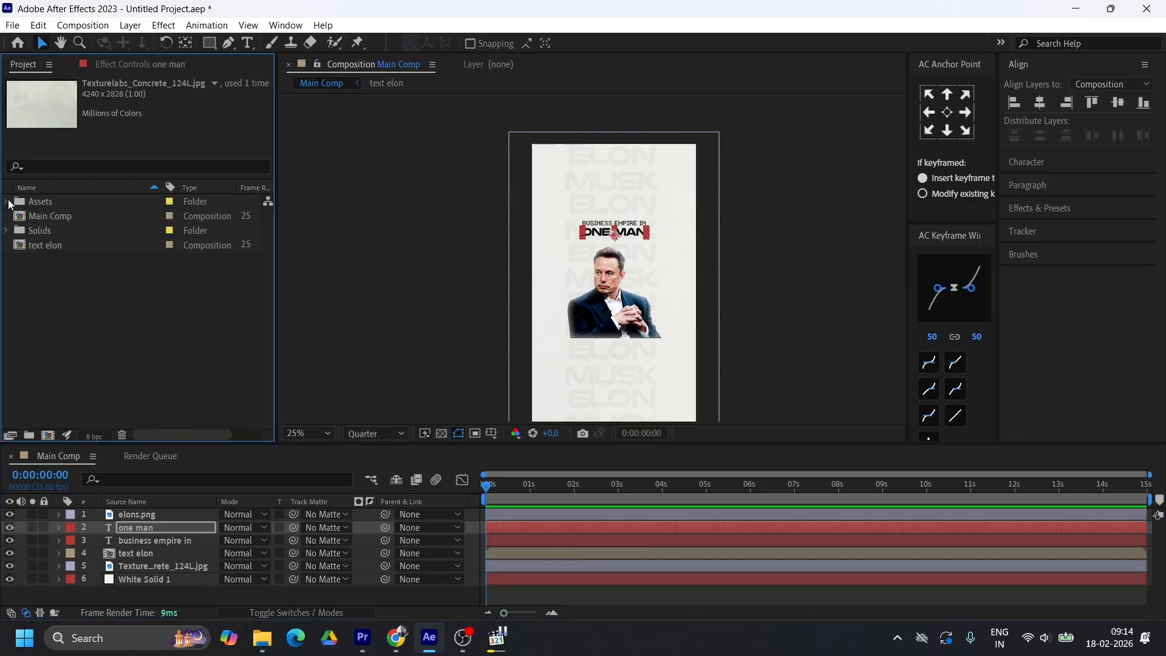
Create a new composition named boxes 00 with a width and height of 1000 px
click(48, 435)
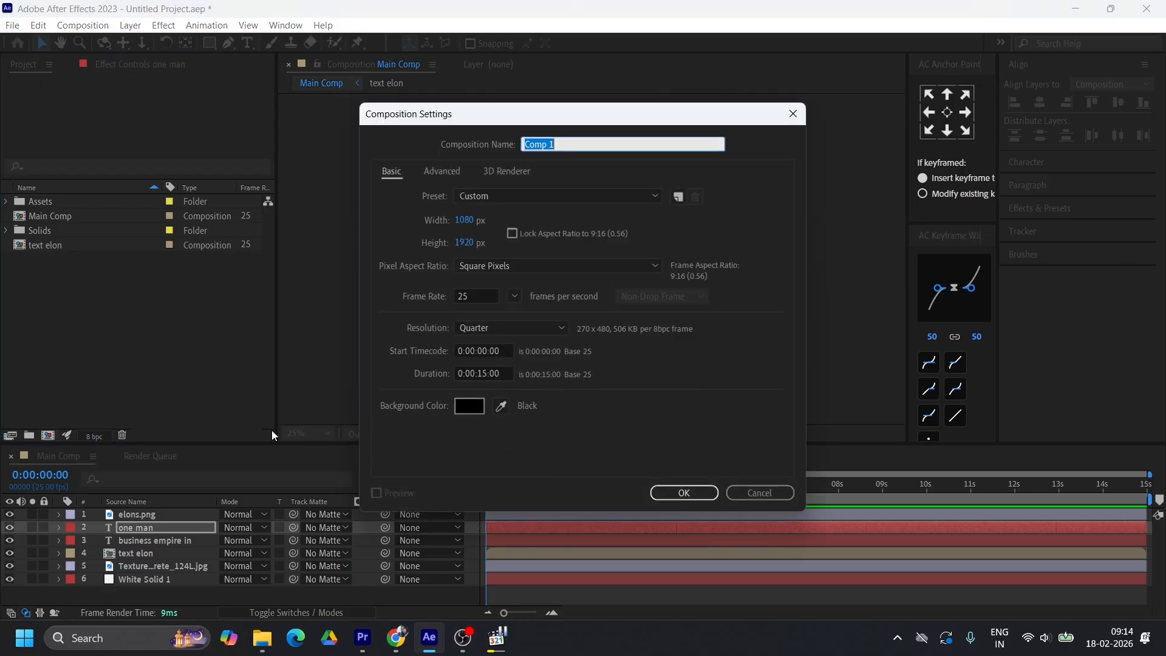
text(10)
click(464, 220)
text(1000)
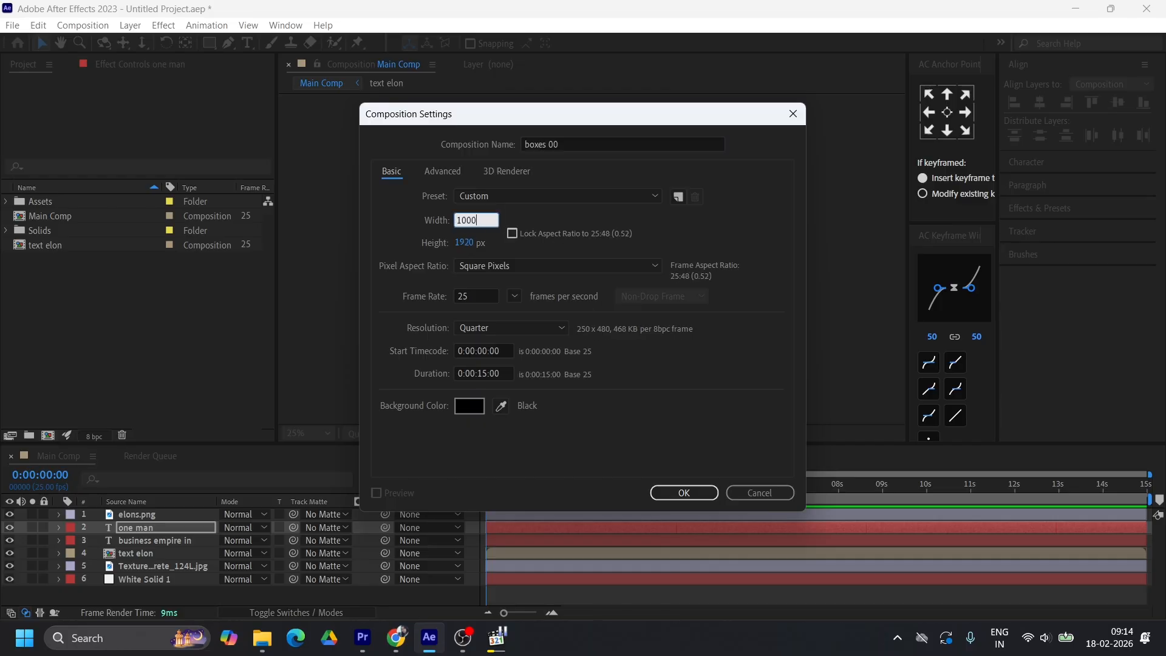
click(465, 243)
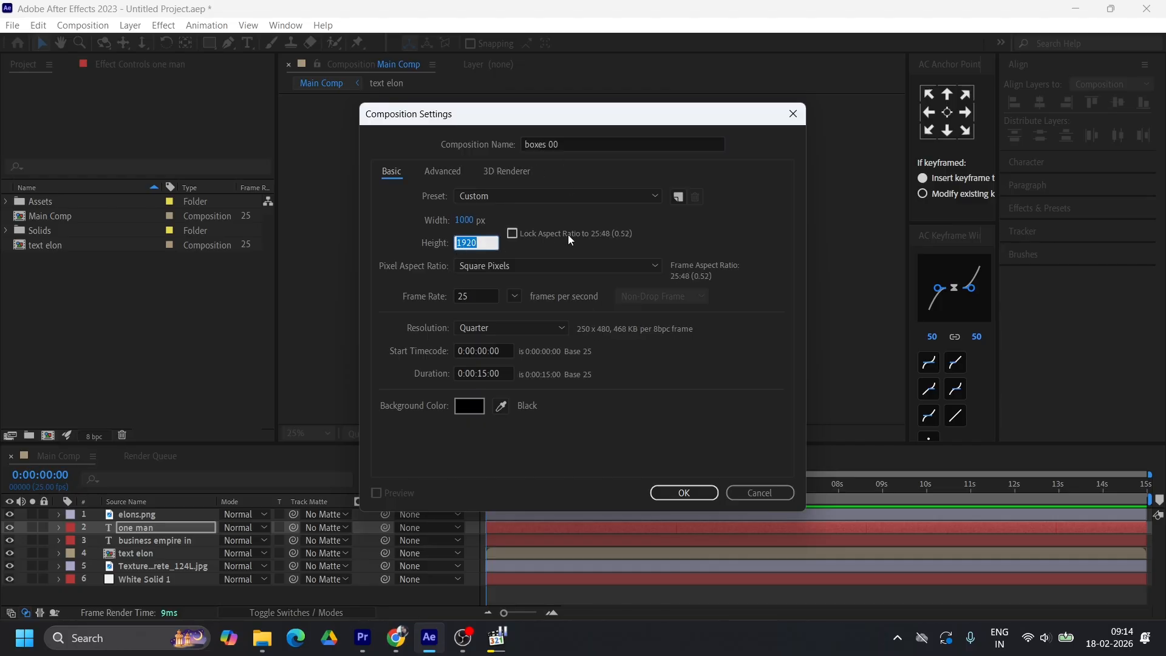
text(1000)
click(704, 497)
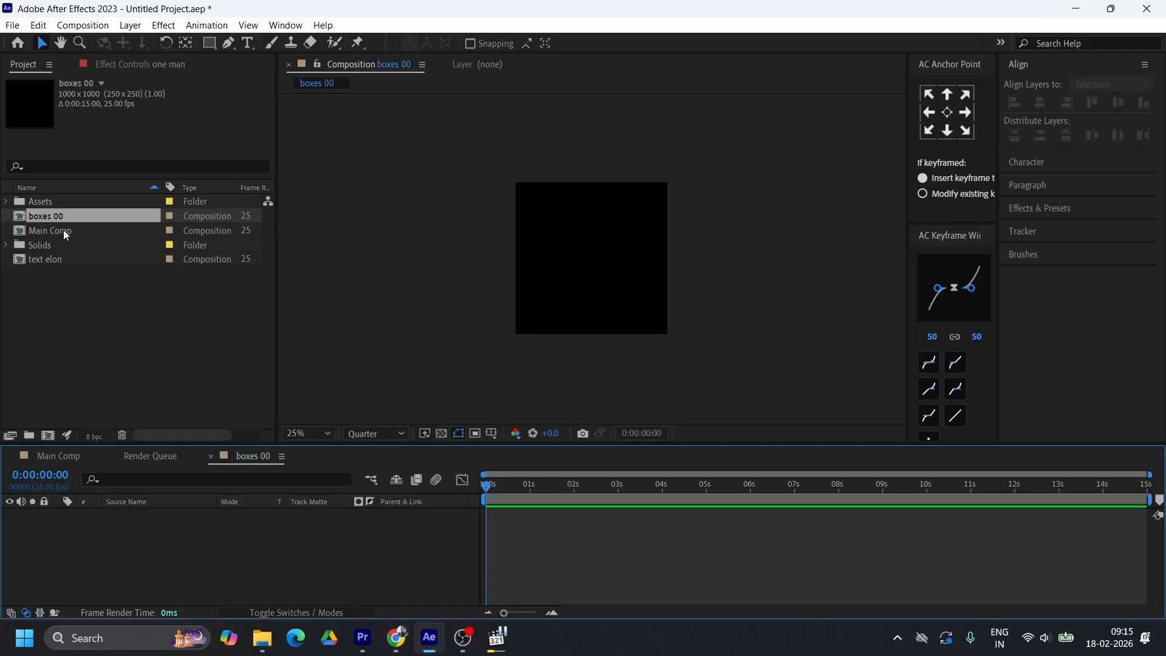
Add a shape layer to boxes 00, choose the Rounded Rectangle tool and set its stroke to None
right_click(305, 535)
mouse_move(377, 360)
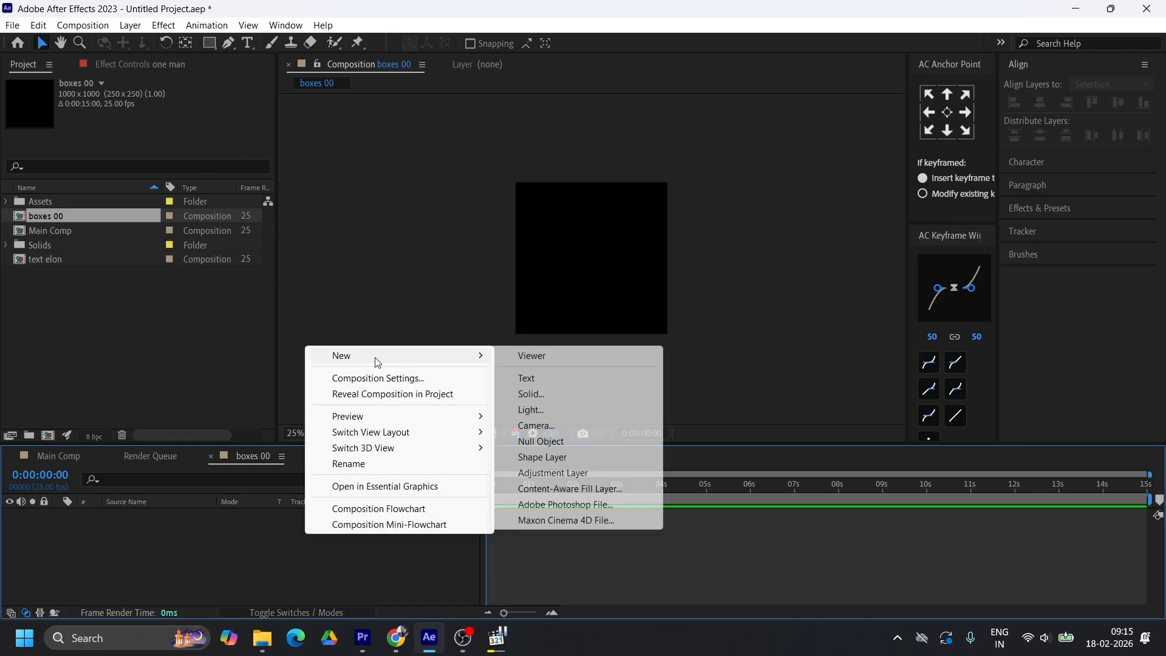
click(542, 456)
drag(209, 42, 249, 110)
click(509, 43)
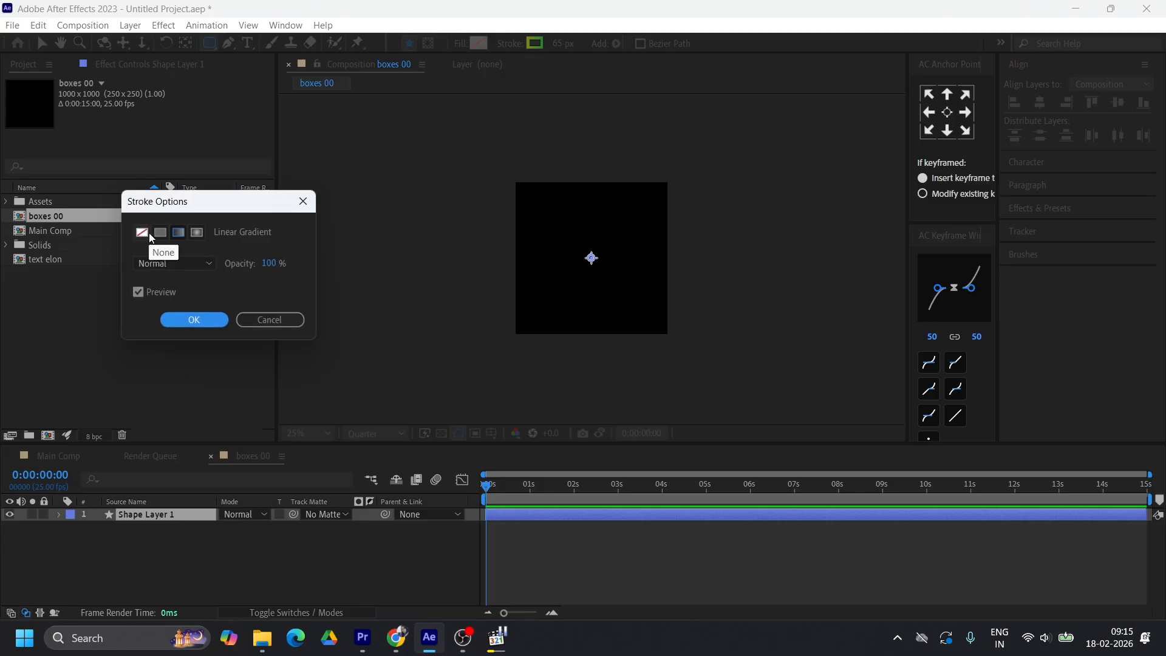
click(143, 234)
click(193, 320)
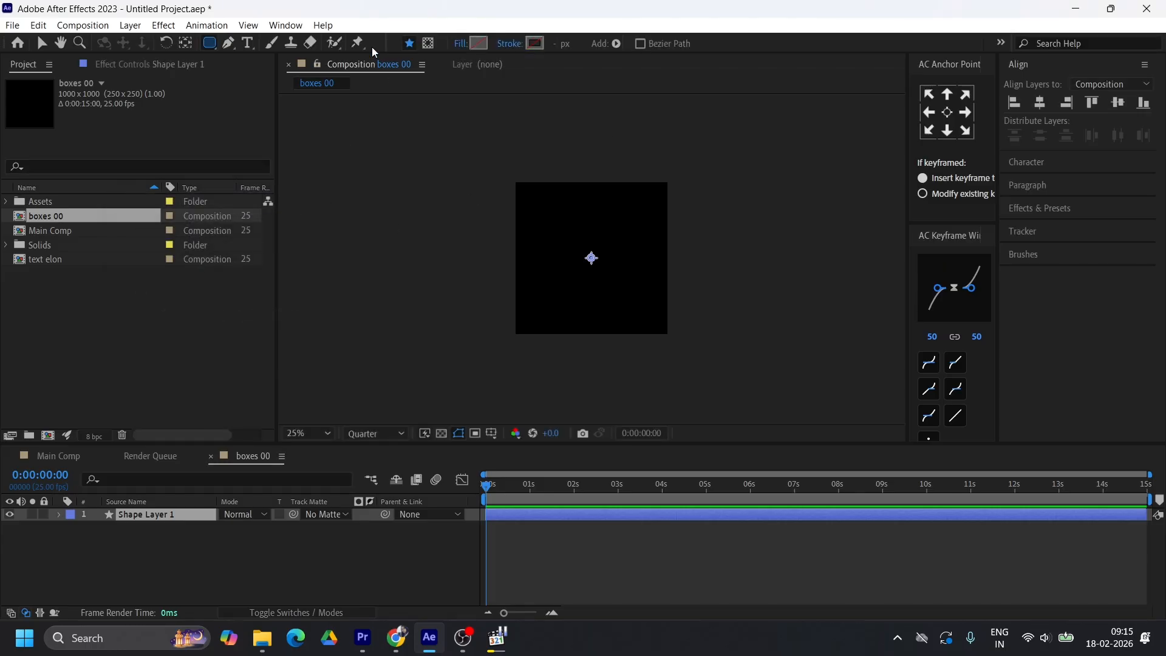
Set the shape fill to a solid neutral mid grey
click(478, 43)
click(481, 383)
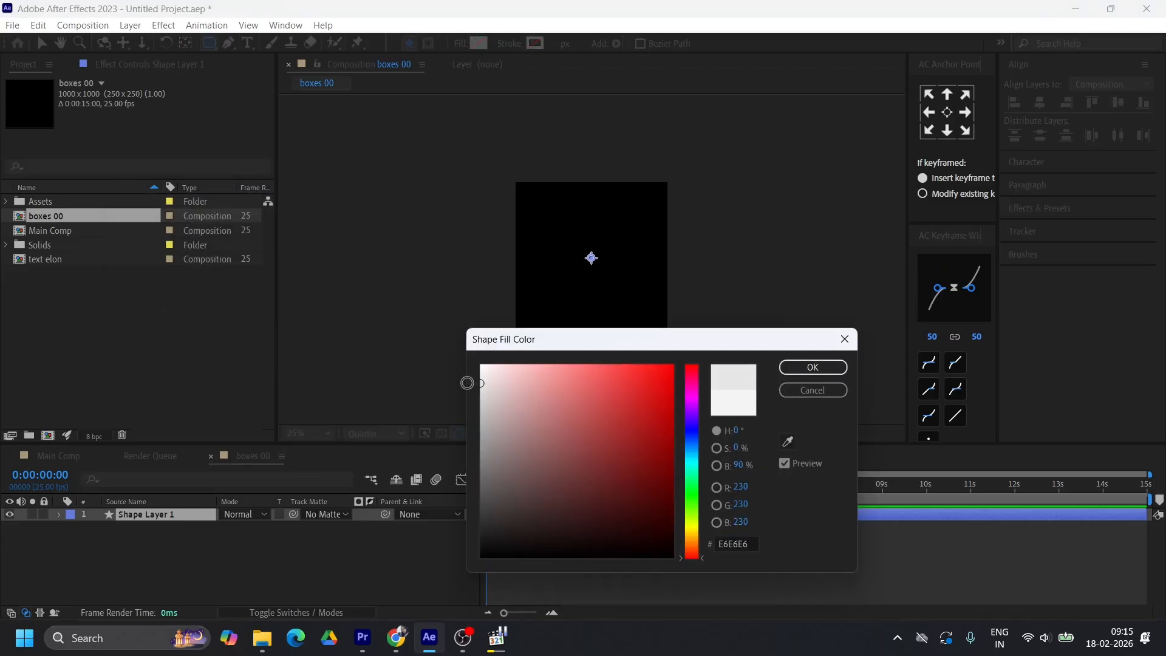
drag(484, 447, 465, 445)
click(812, 367)
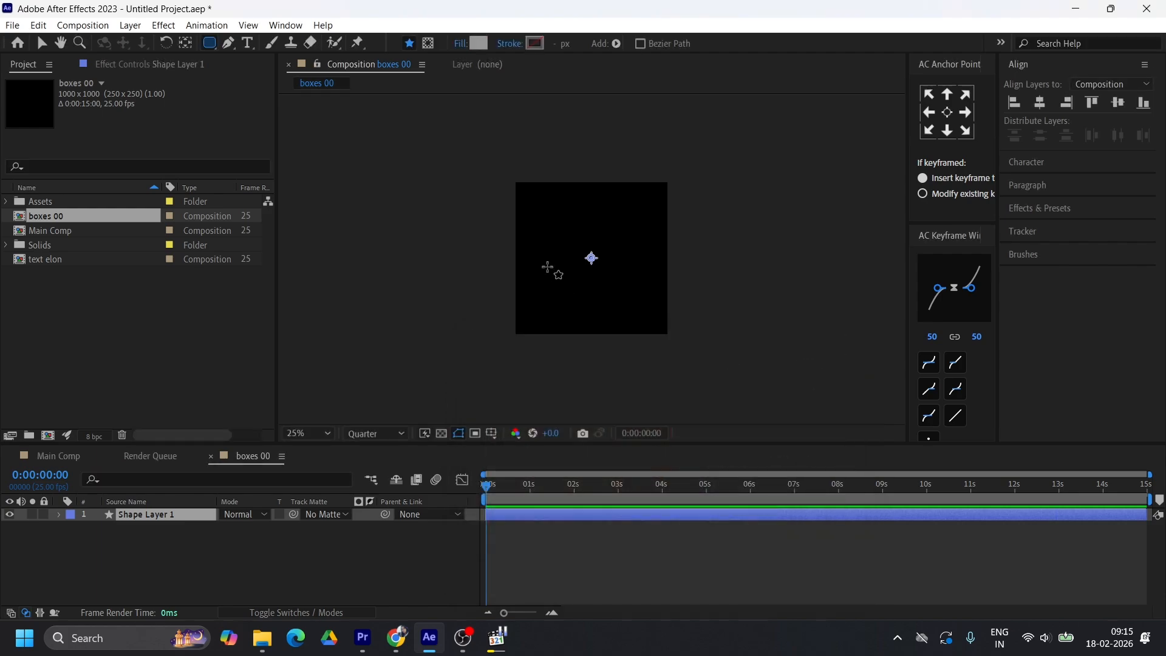
Draw a wide rounded rectangle across boxes 00 and centre it and its anchor point in the composition
mouse_move(535, 229)
mouse_down()
mouse_move(539, 260)
mouse_move(674, 287)
mouse_up()
click(1039, 103)
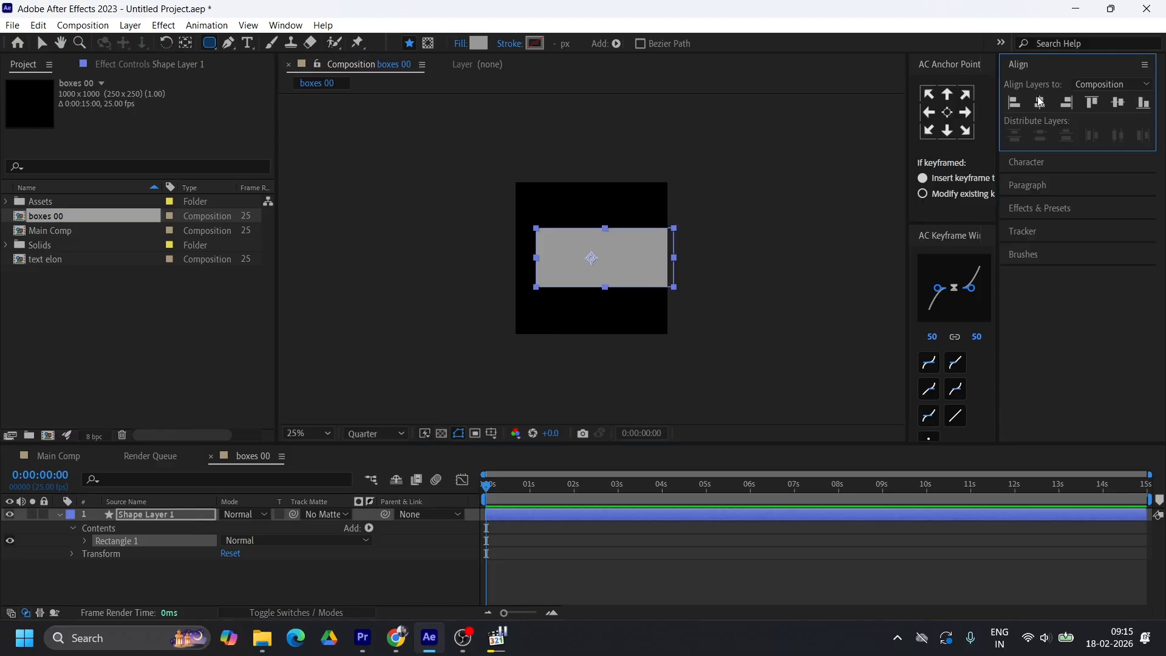
click(1117, 102)
scroll(591, 258, up, 2)
click(946, 113)
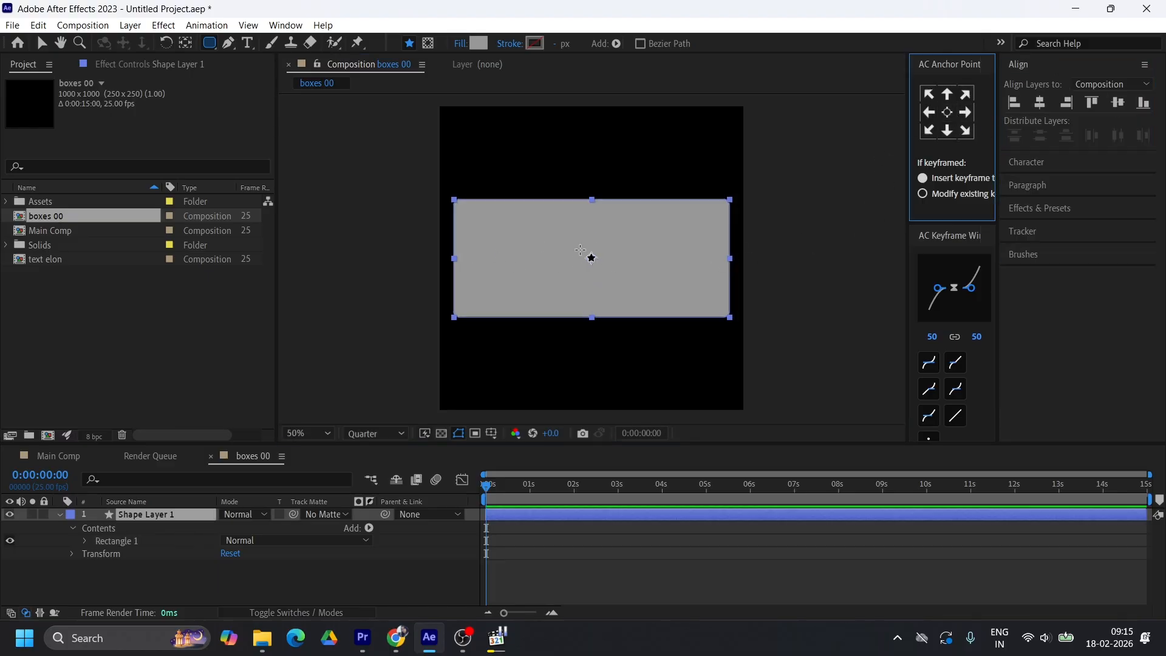
Move the shape layer's anchor point to its lower-left corner, then back to its centre
click(41, 43)
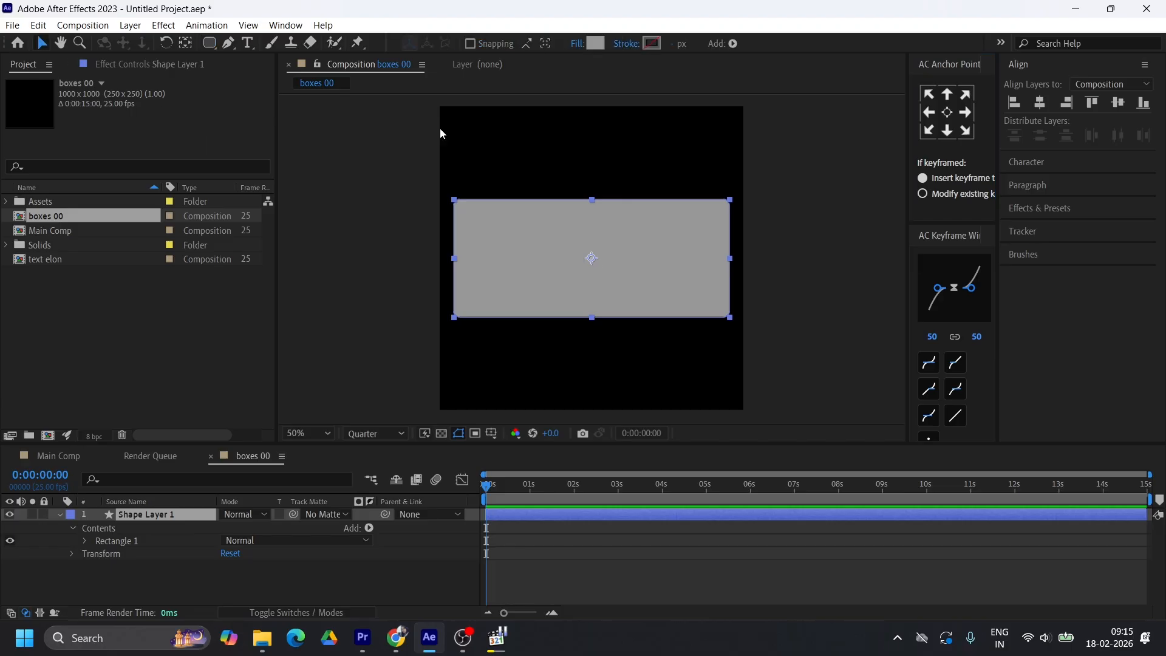
click(187, 45)
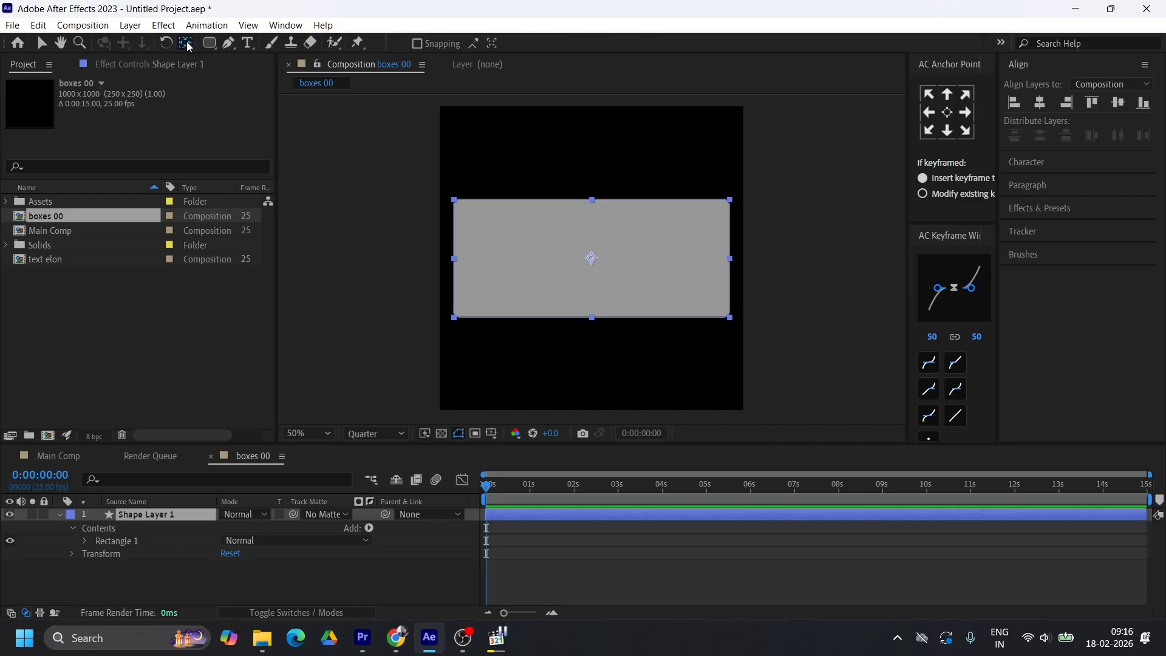
click(928, 131)
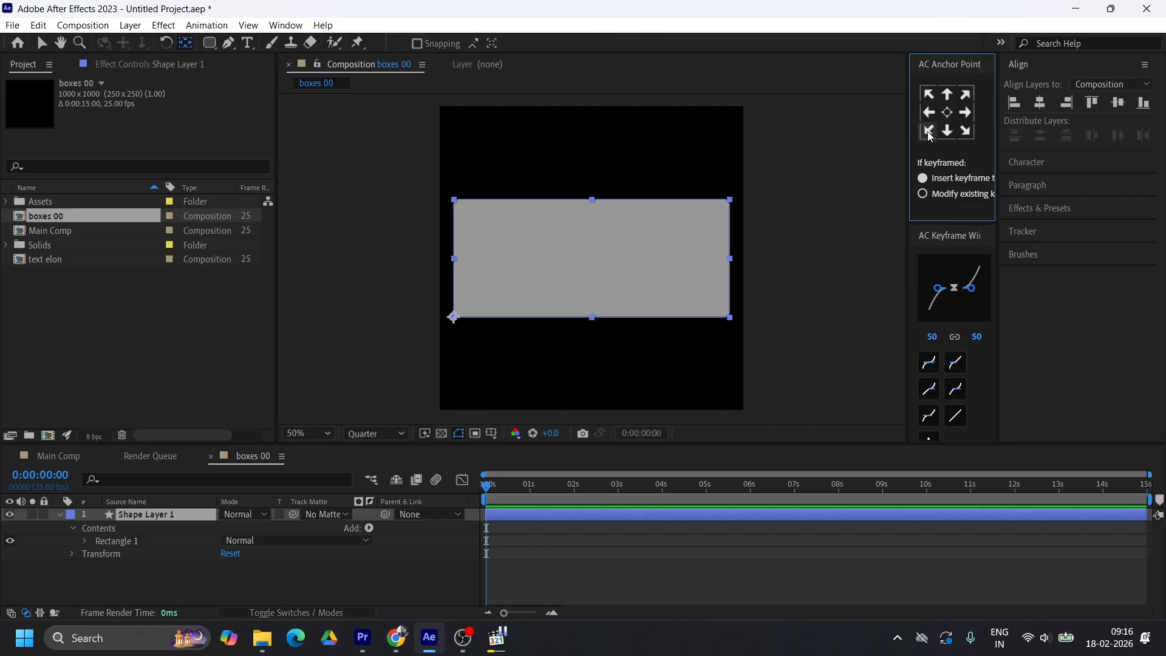
double_click(185, 43)
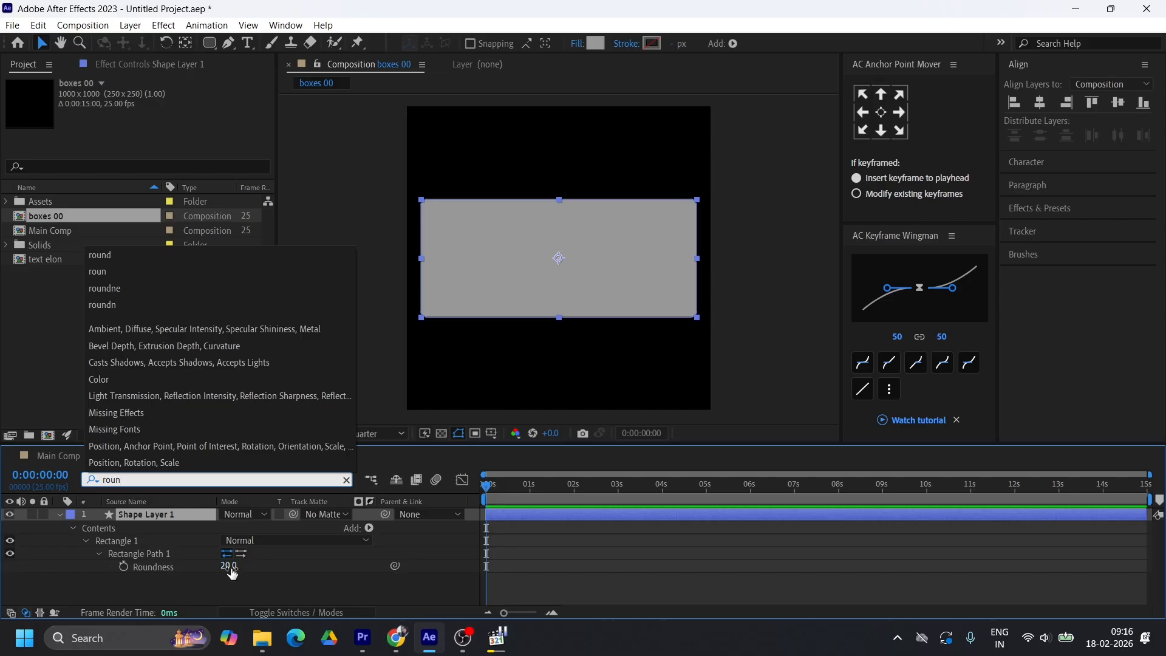
Set the Roundness of the grey rectangle's path to 40
click(229, 565)
drag(229, 565, 238, 565)
click(229, 565)
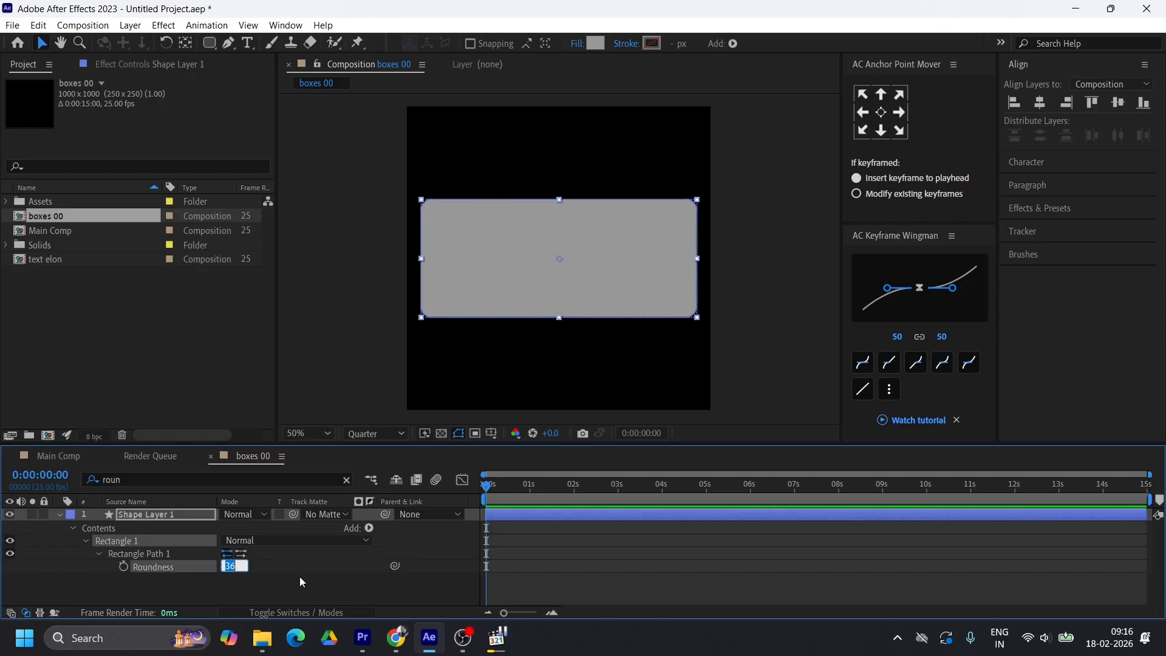
text(40)
key(Return)
click(513, 599)
Switch to the reference video and scrub through its opening seconds to examine the name card above the portrait
click(497, 637)
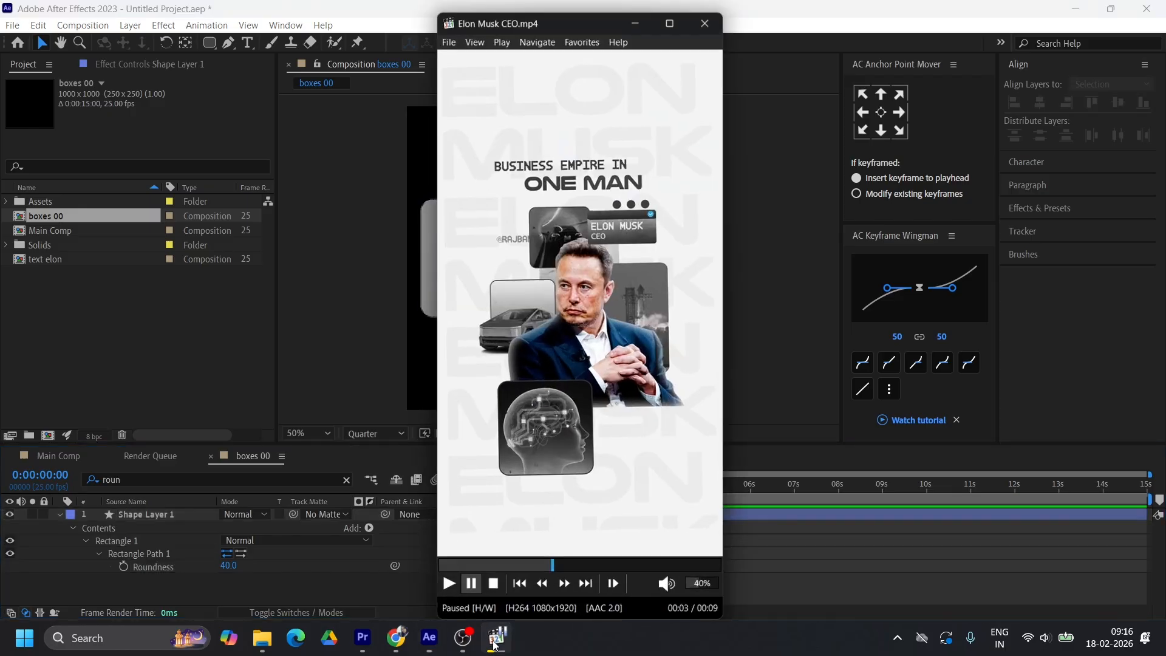
scroll(644, 195, up, 1)
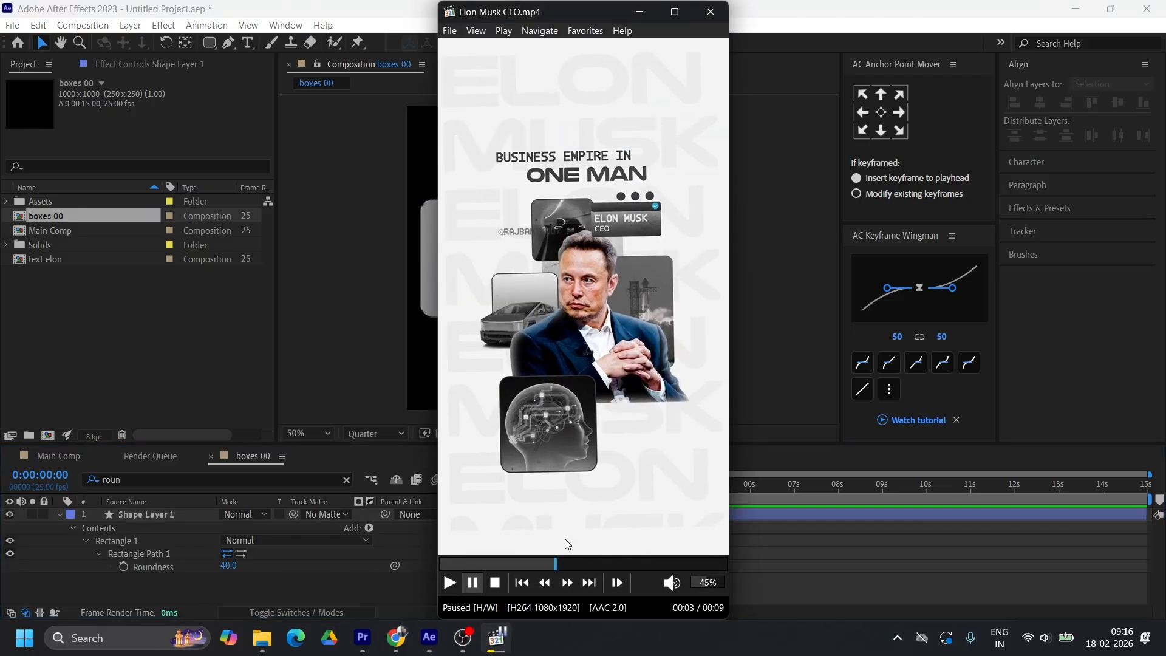
click(539, 564)
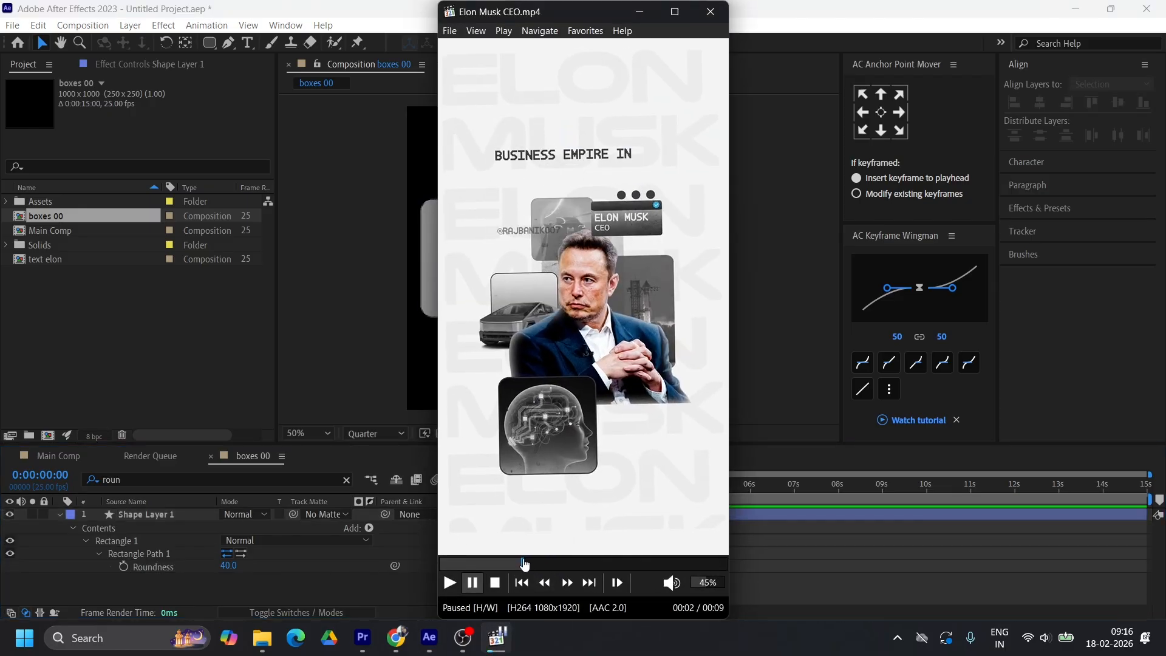
click(520, 564)
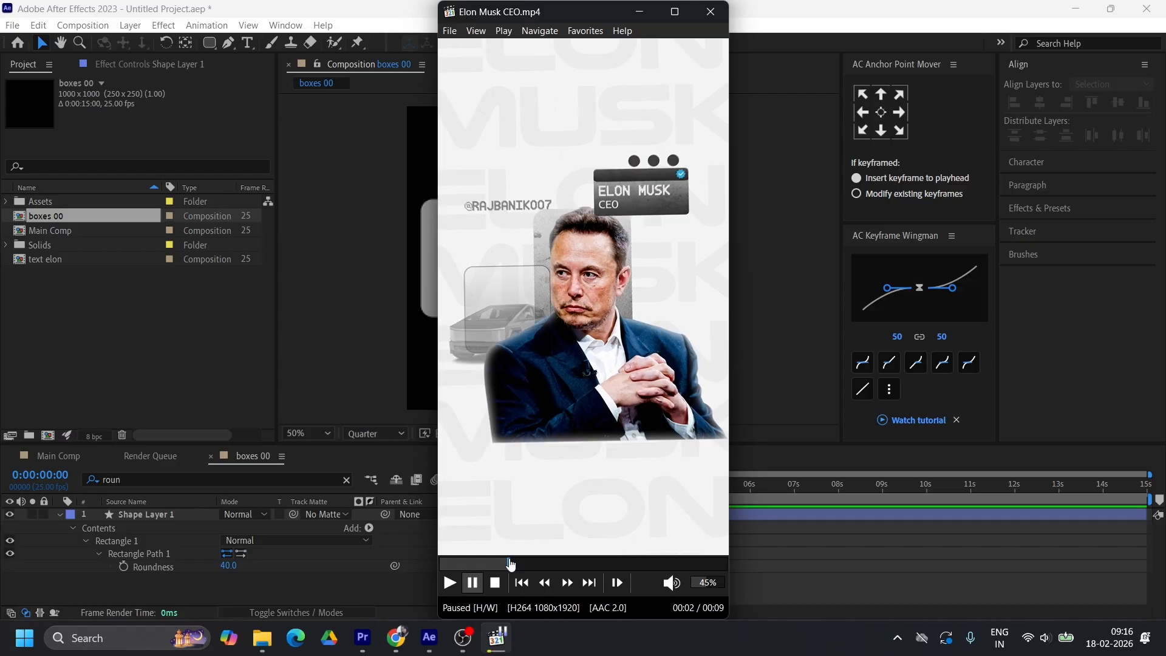
click(501, 563)
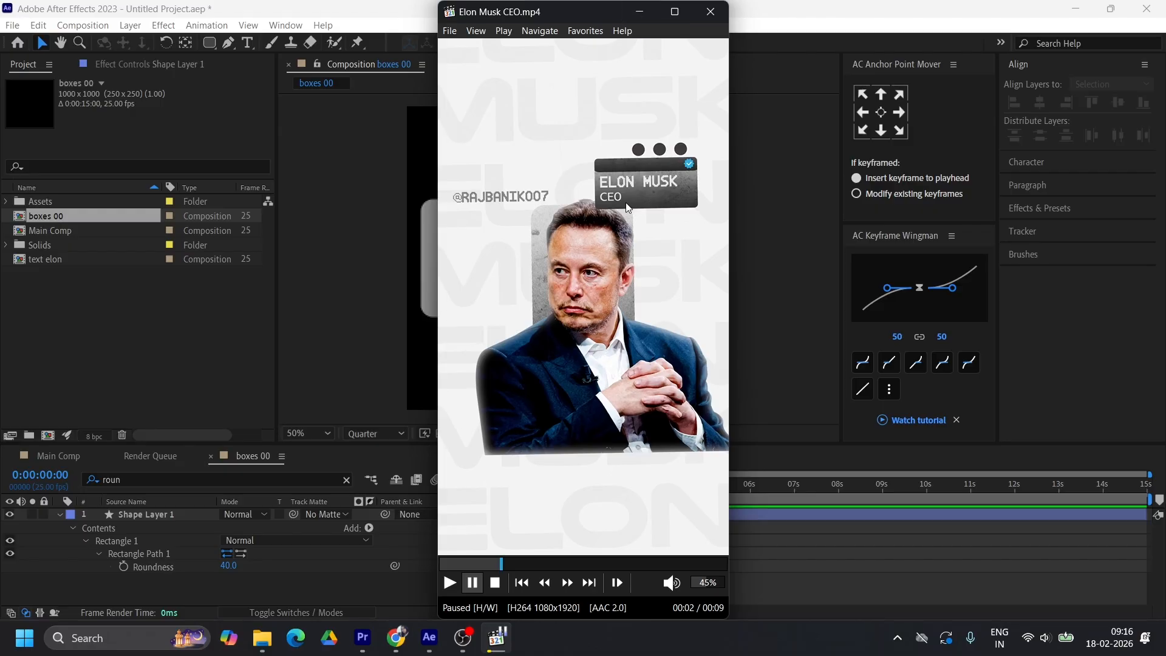
click(478, 564)
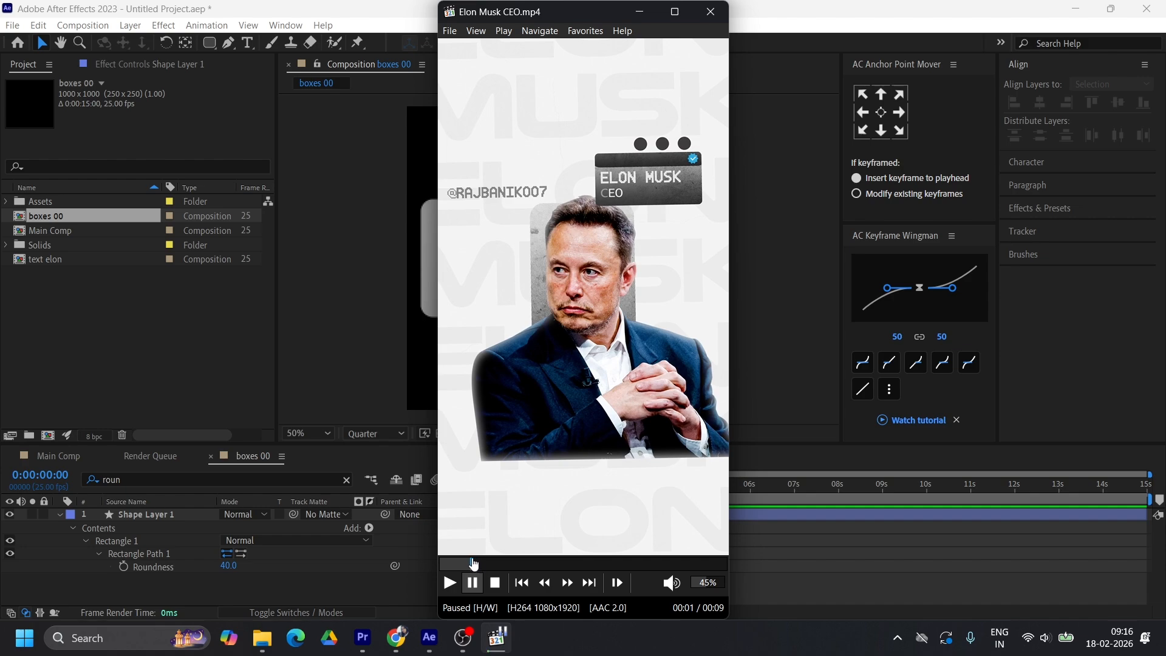
click(457, 563)
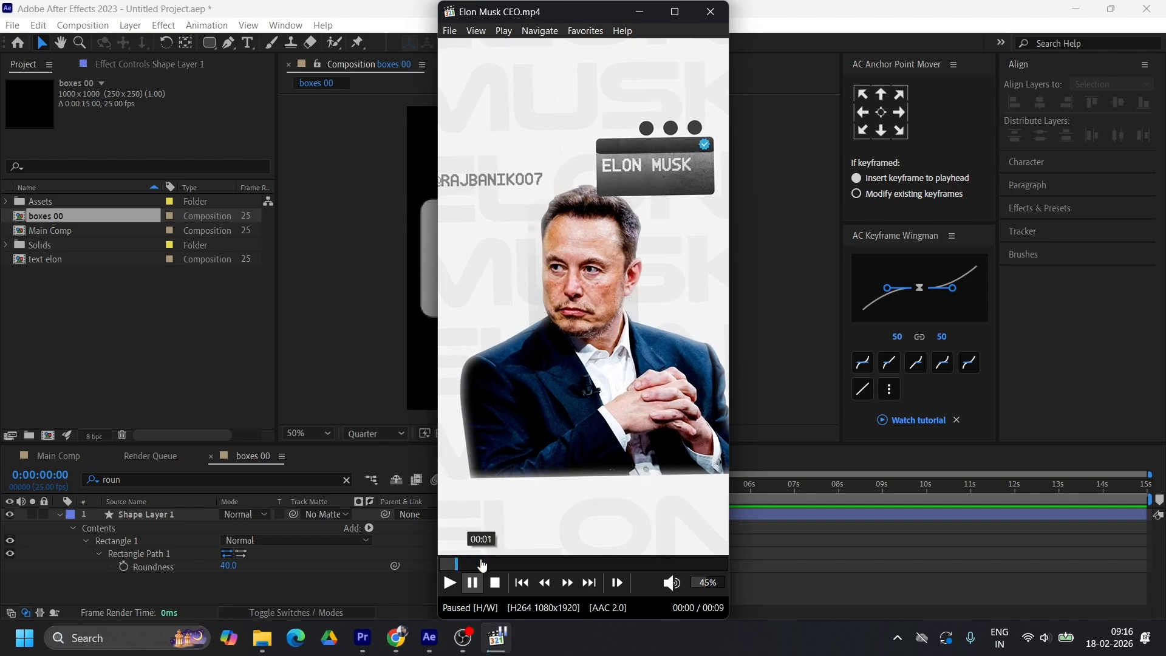
click(448, 563)
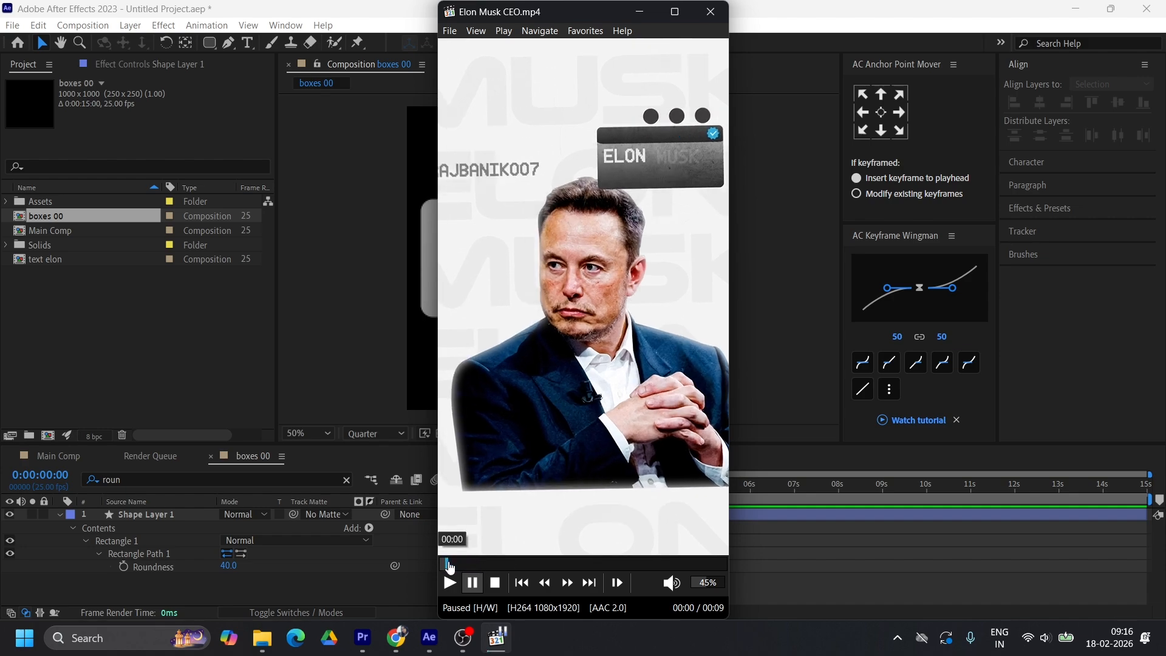
click(450, 564)
click(455, 564)
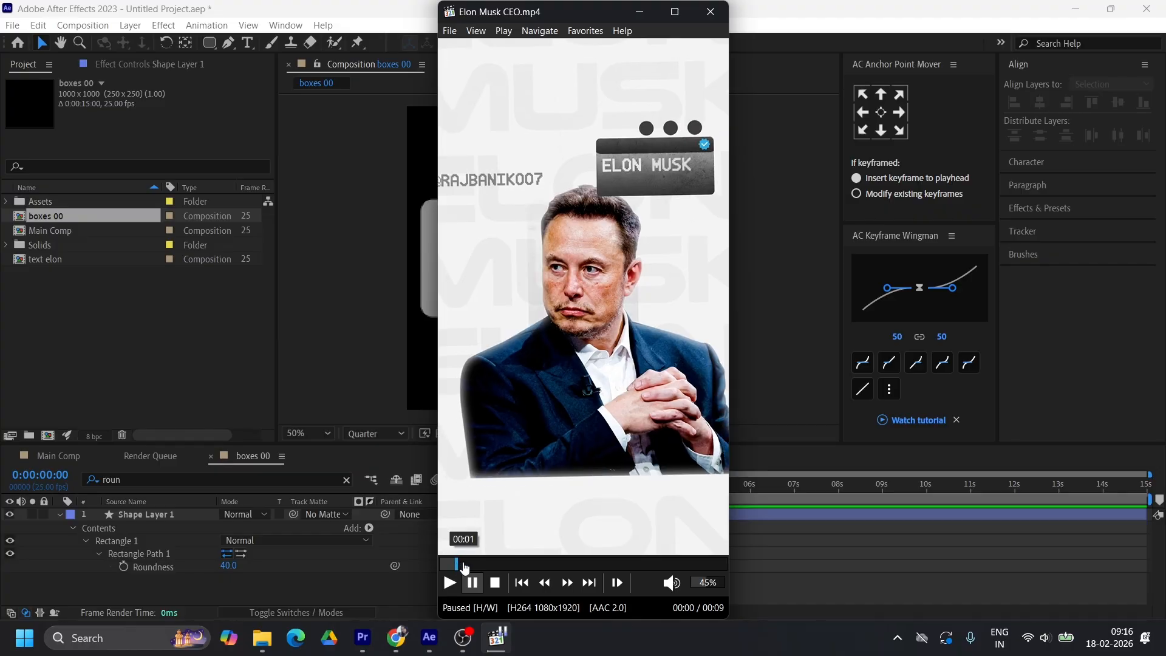
click(451, 564)
click(446, 564)
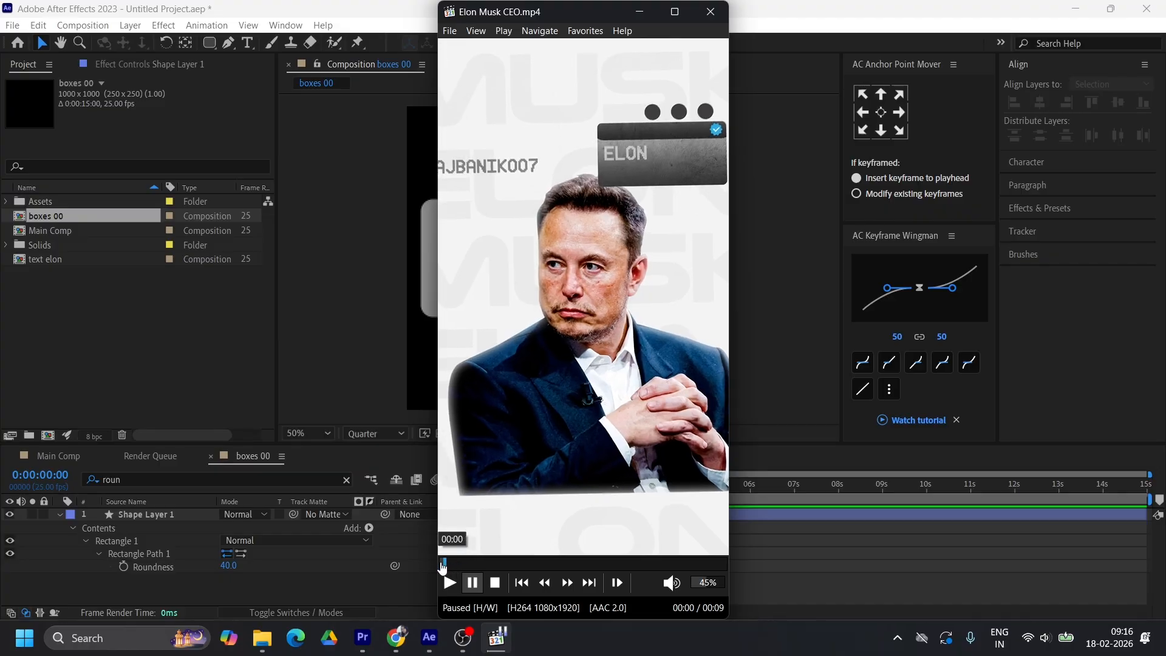
click(640, 11)
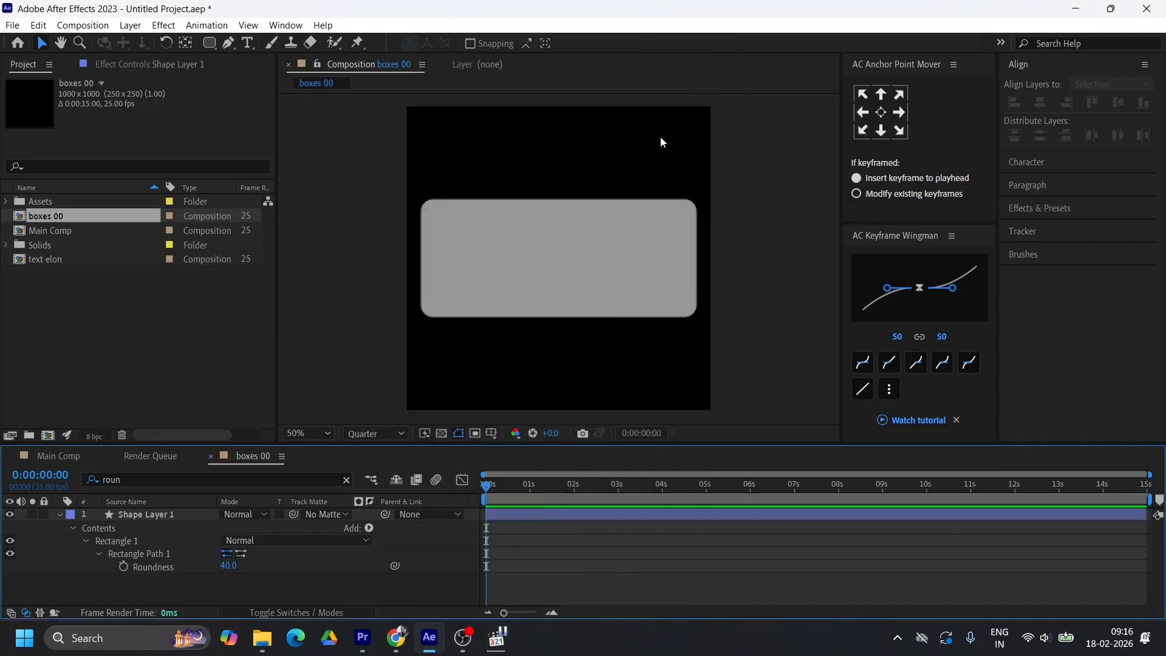
Duplicate the grey rounded rectangle layer and set only the copy's Rectangle Path height to 142, with its size proportions unlinked
click(520, 517)
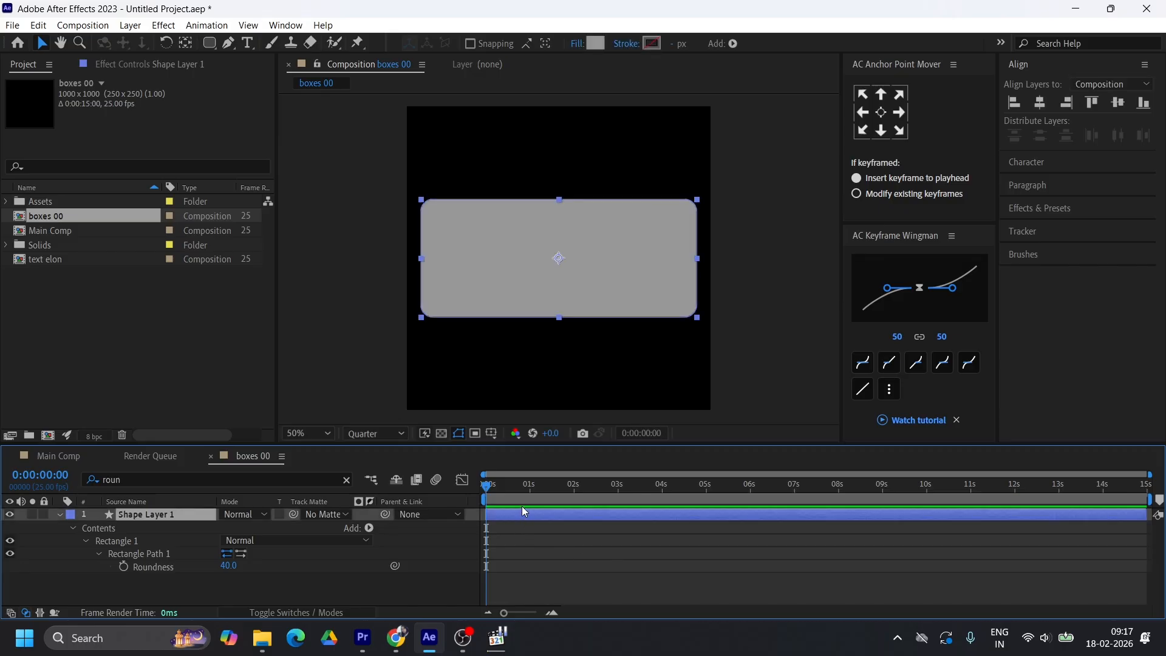
key(ctrl+d)
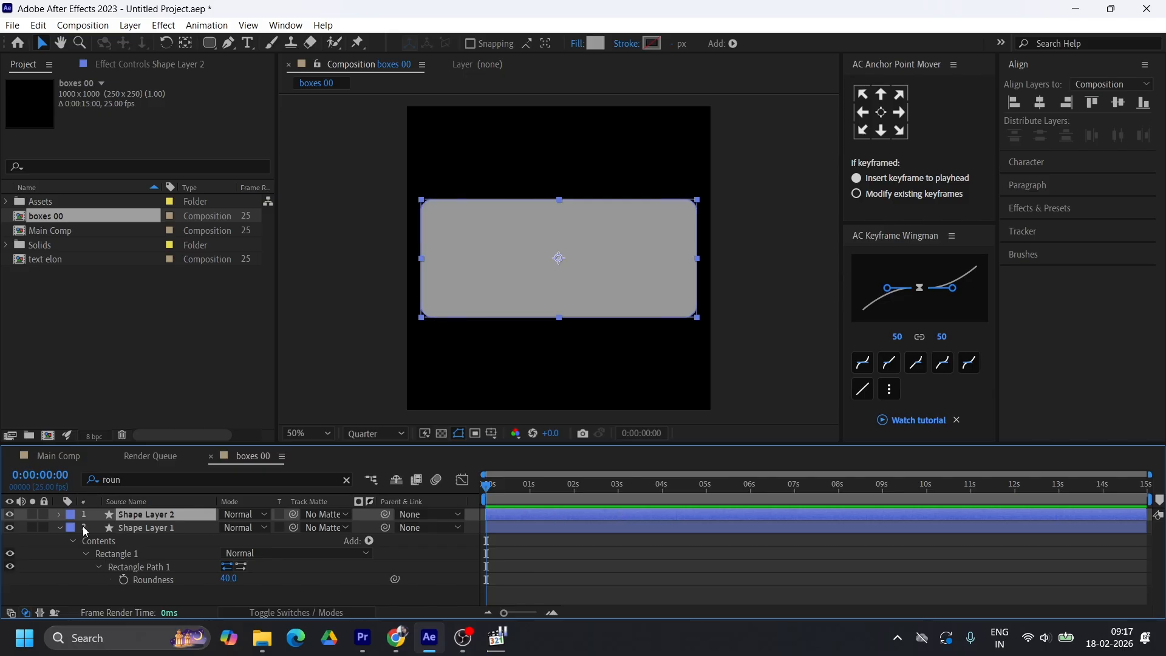
click(60, 527)
click(59, 514)
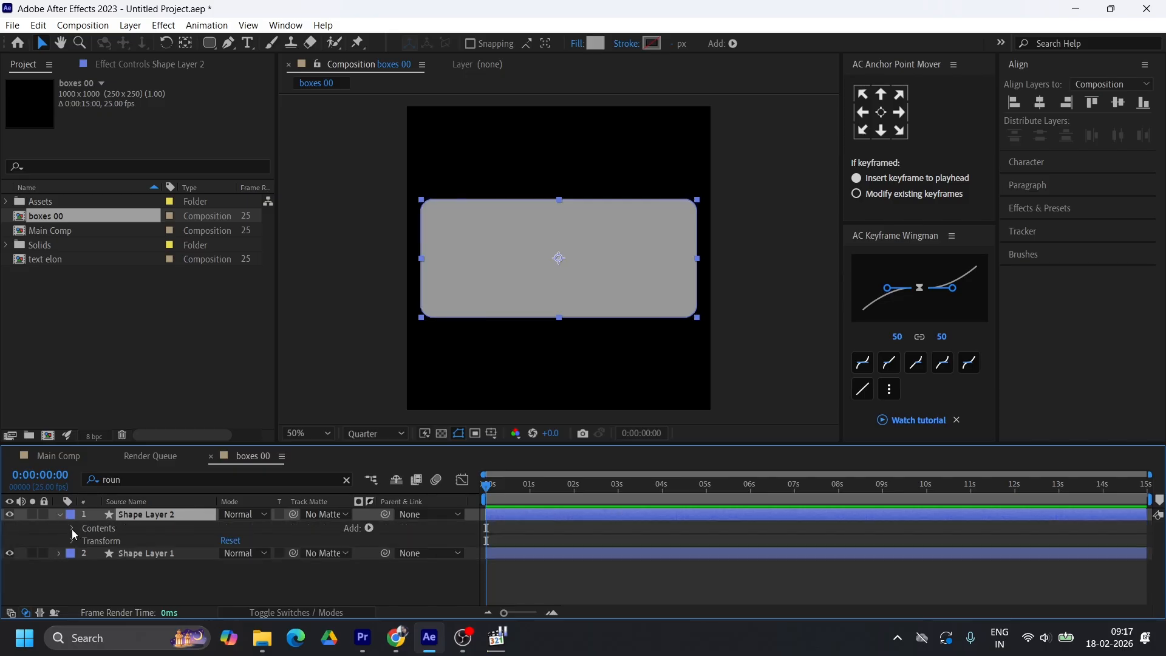
click(73, 528)
click(84, 540)
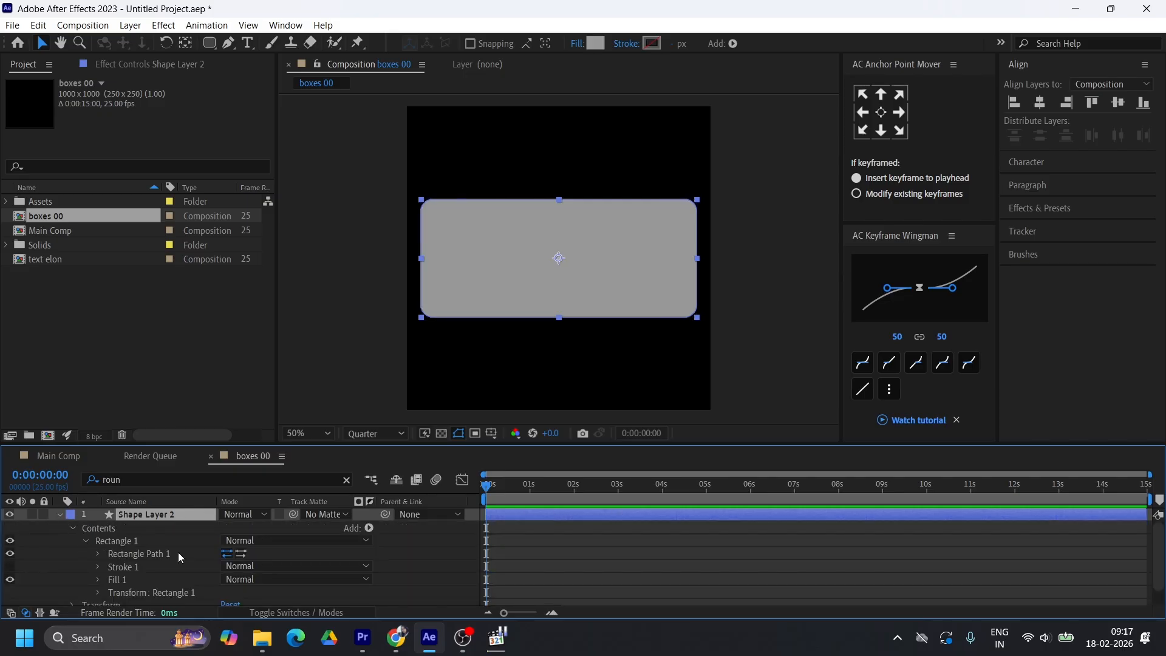
scroll(146, 559, down, 1)
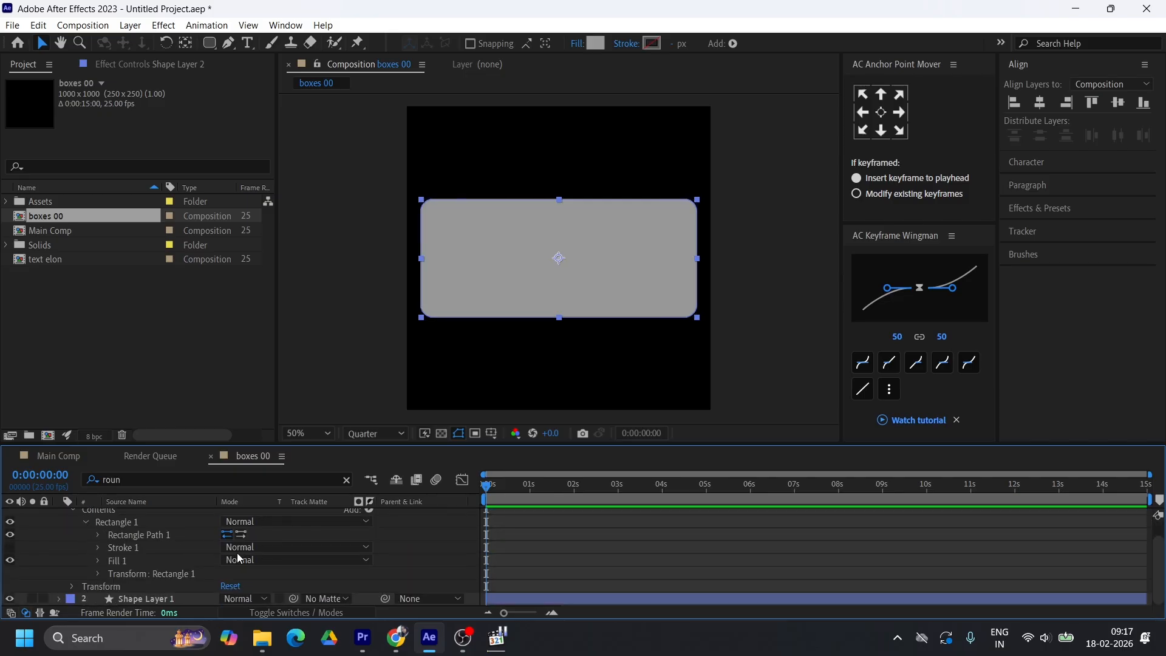
click(98, 534)
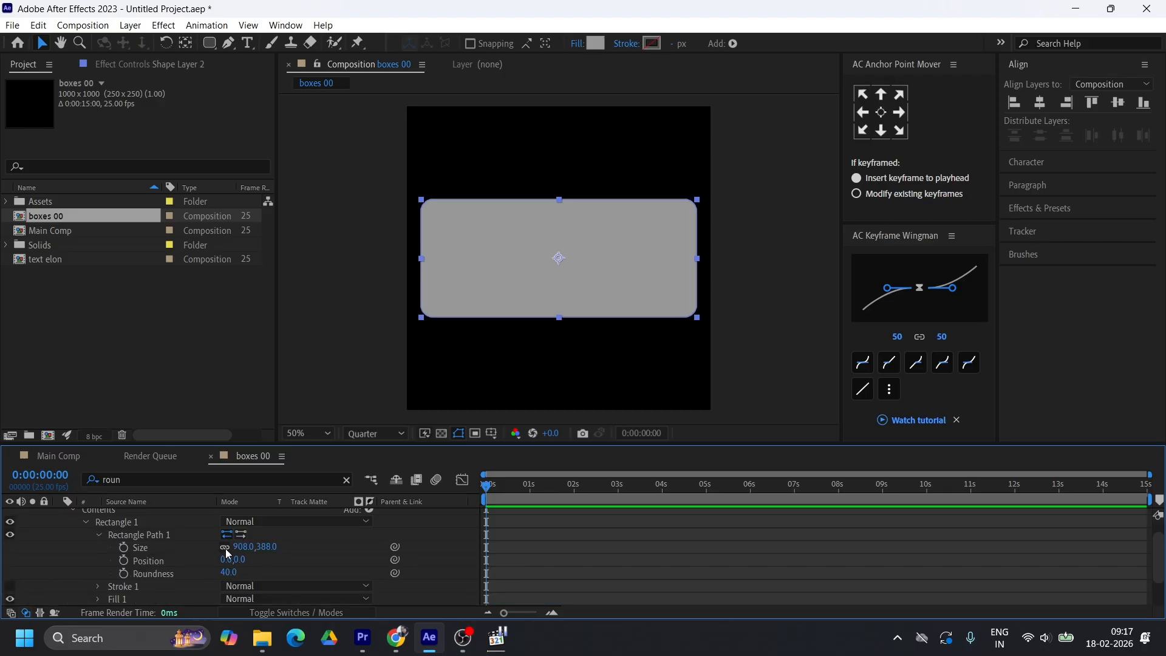
drag(275, 550, 53, 513)
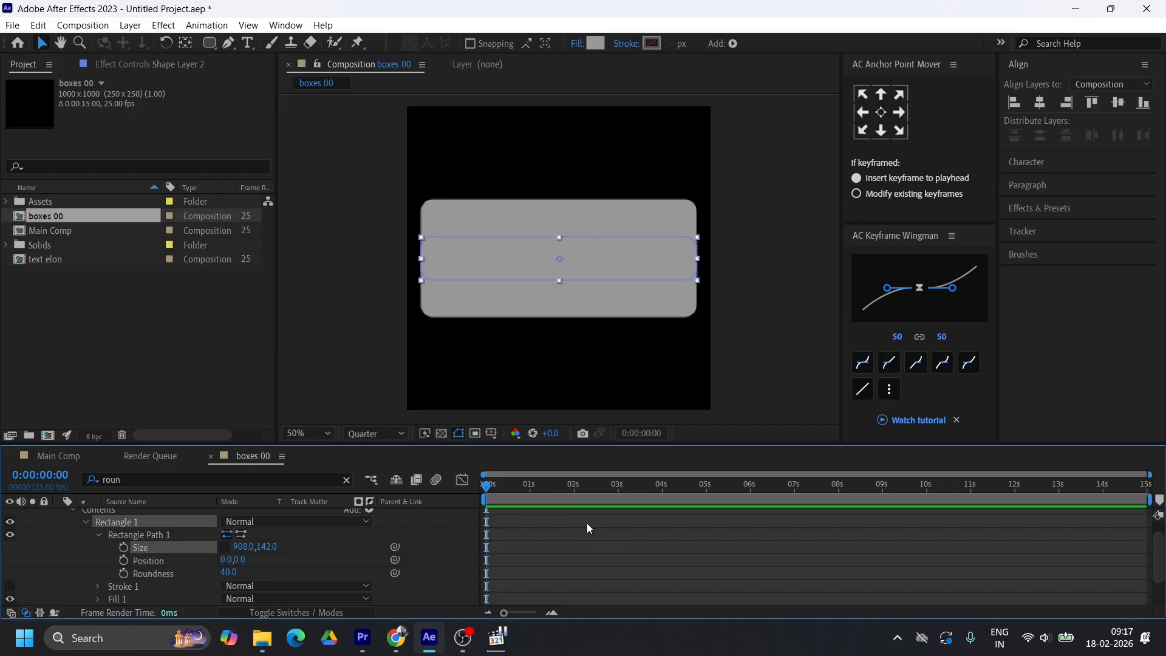
Move the shorter rectangle up to the card's upper edge and give it a dark grey fill
key(shift+Up)
key(shift+Up)
key(shift+Up)
key(shift+Up)
key(shift+Up)
key(shift+Up)
key(shift+Up)
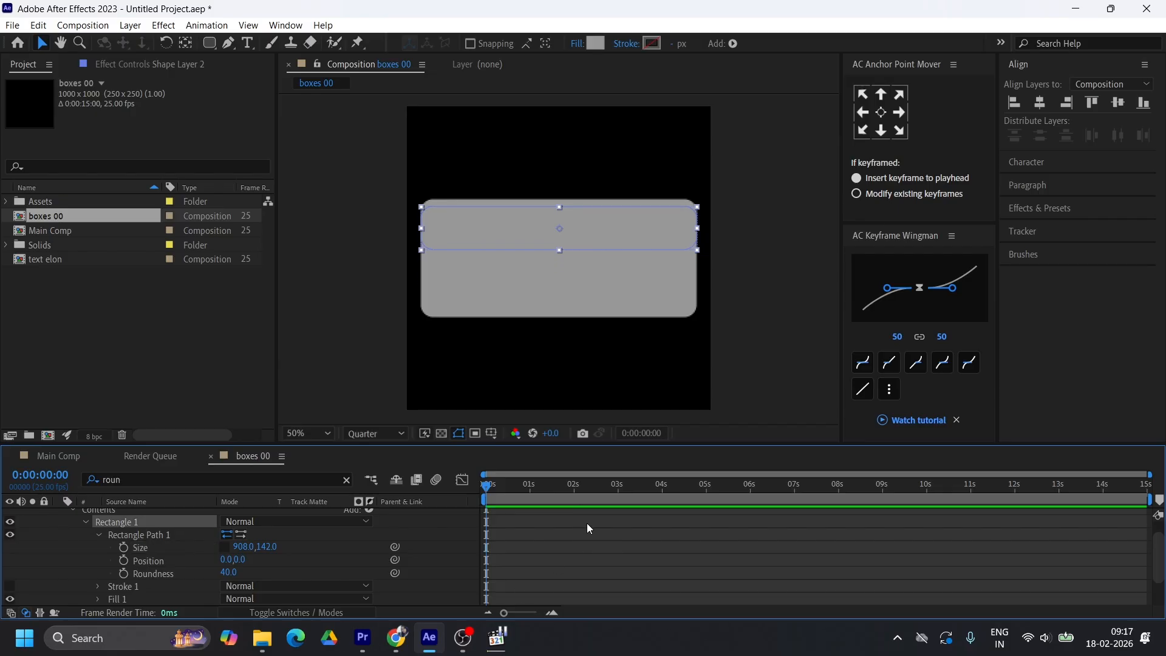
key(shift+Down)
click(680, 266)
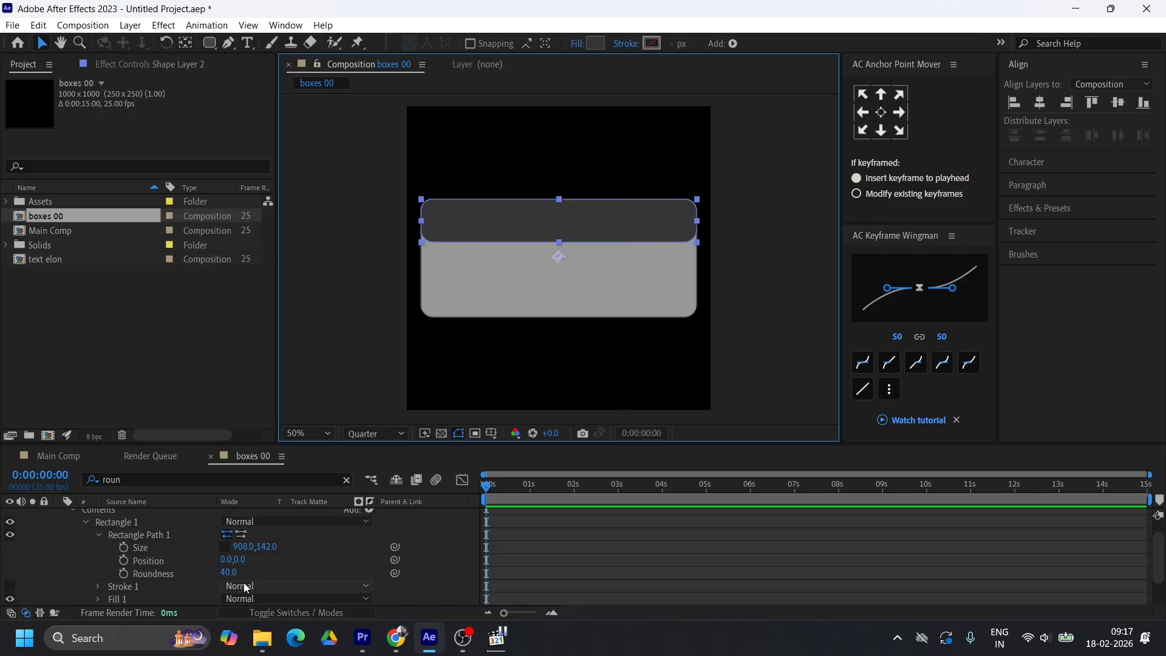
Set the Roundness of the dark strip's rectangle path to 0
click(229, 572)
text(2)
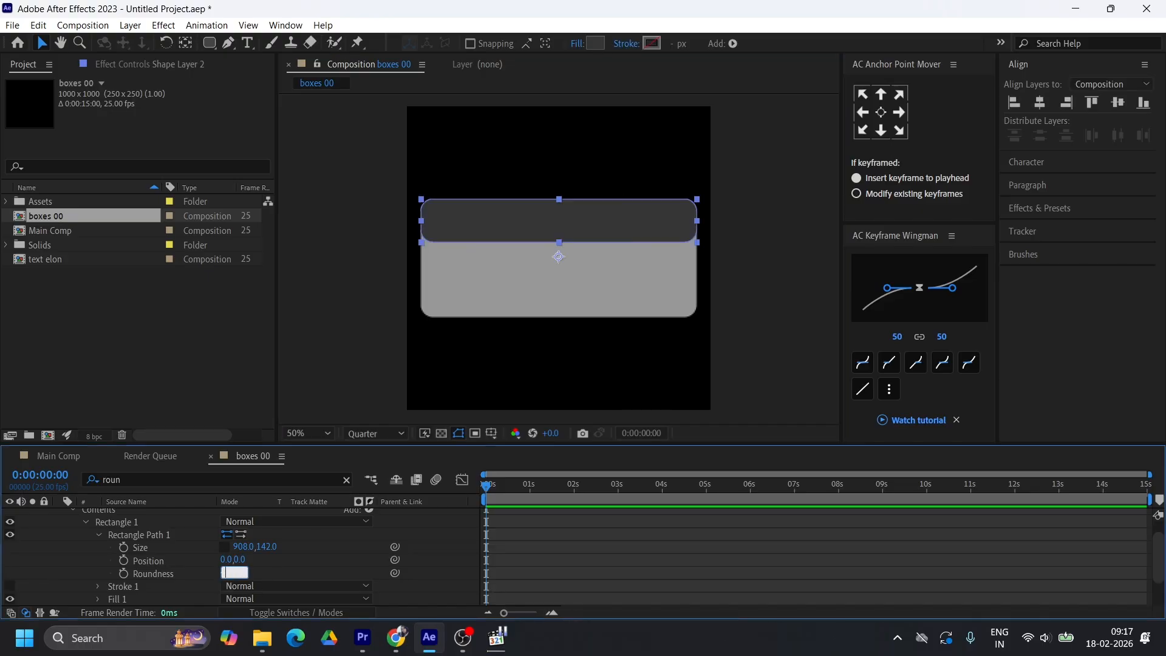
key(Return)
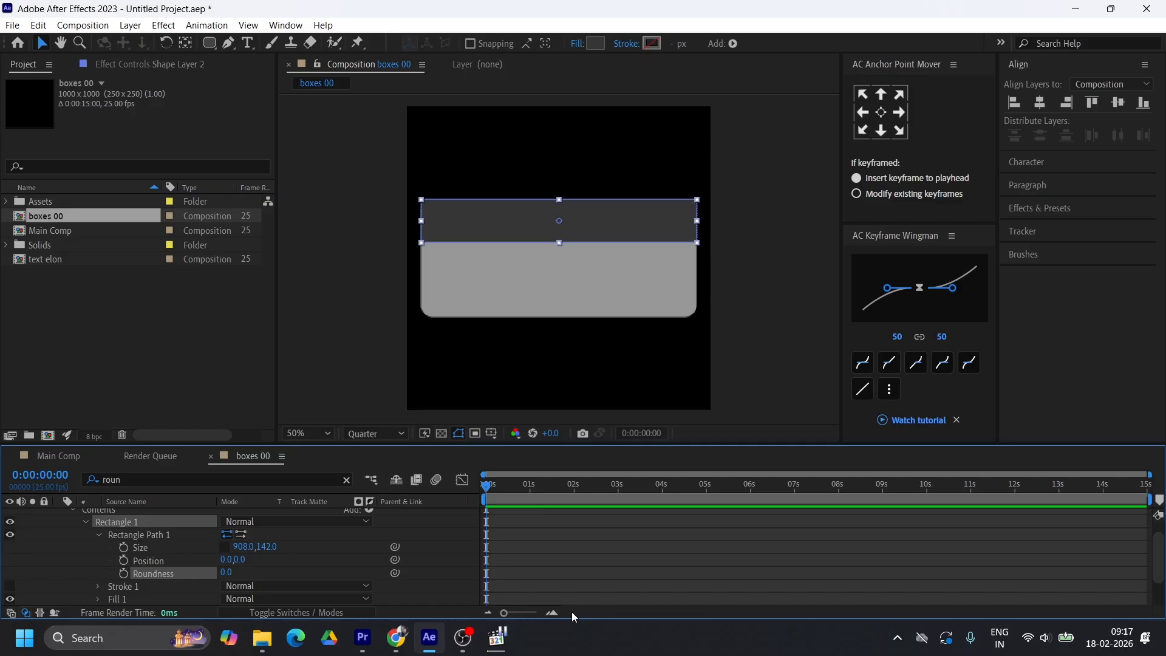
click(626, 163)
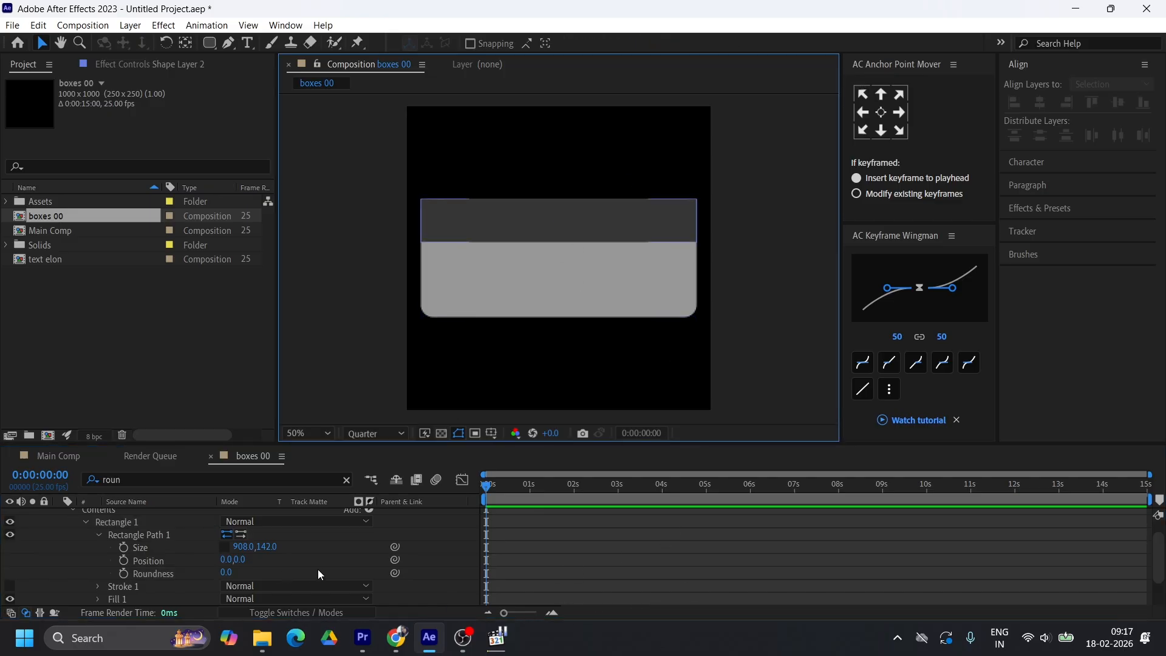
Collapse the strip's properties and rename the large grey rectangle layer as Main box
scroll(138, 555, up, 1)
click(57, 514)
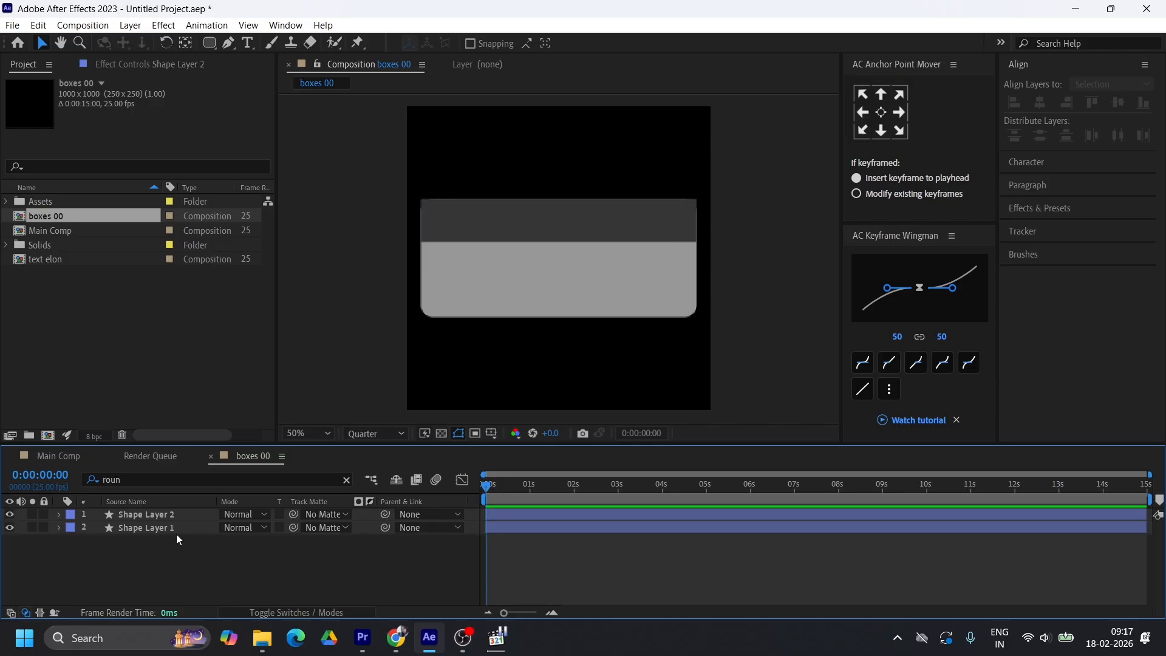
click(152, 535)
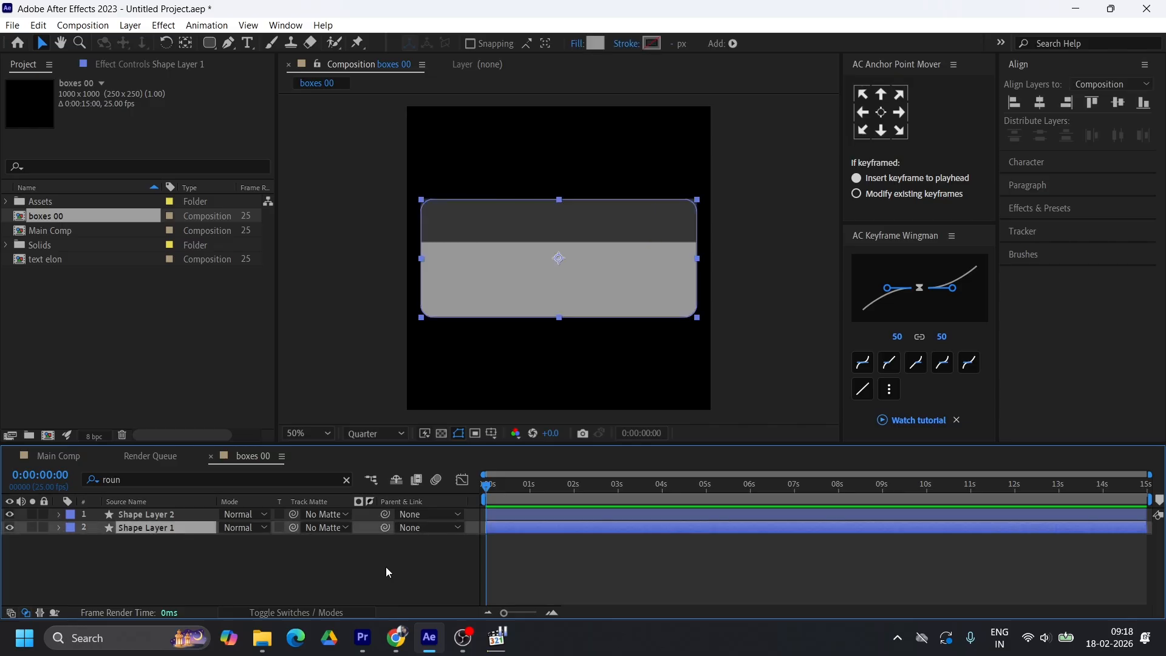
key(Return)
text(Main box)
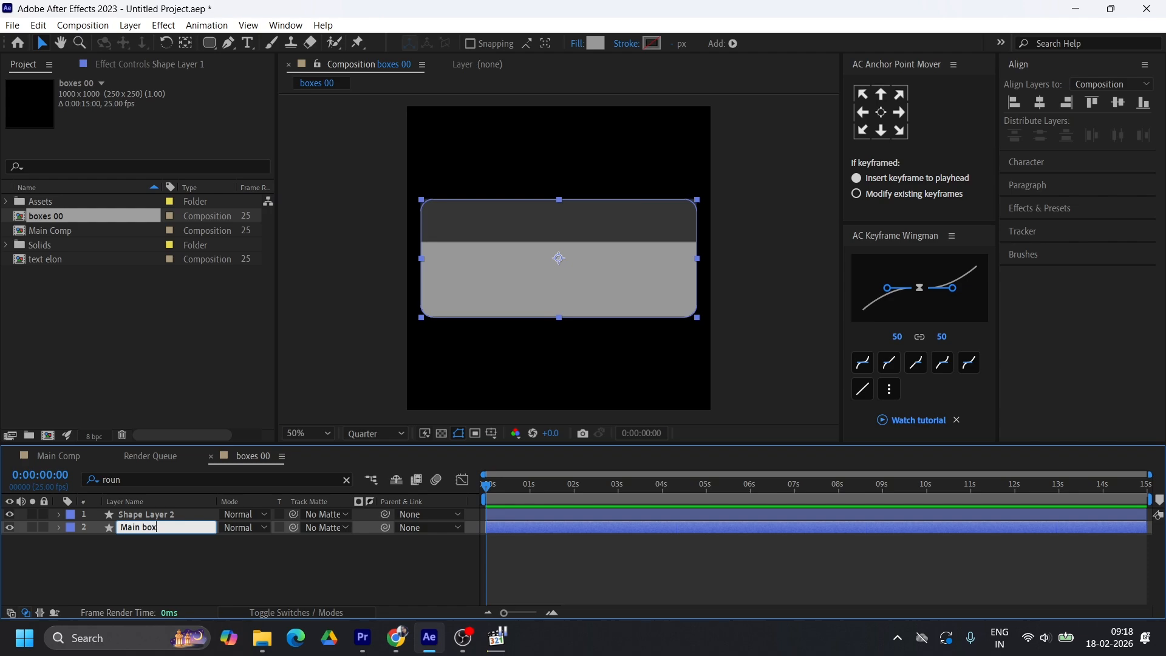
click(273, 571)
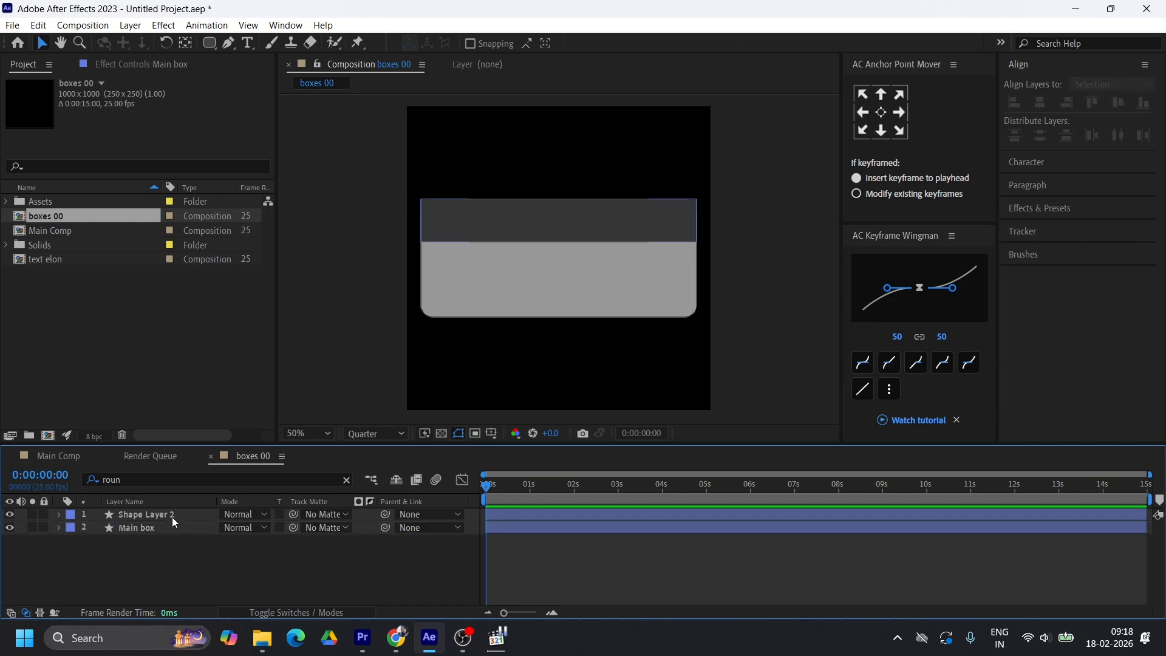
Rename the dark strip layer as header and change its label colour to light purple
click(170, 514)
key(Return)
text(header)
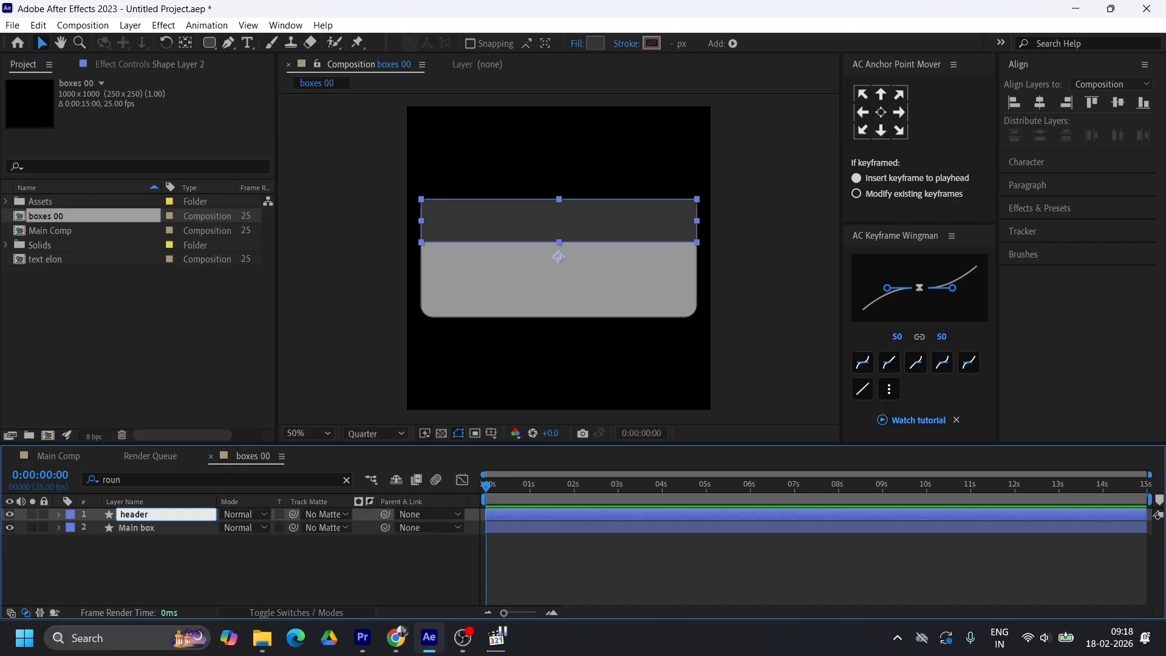
key(Return)
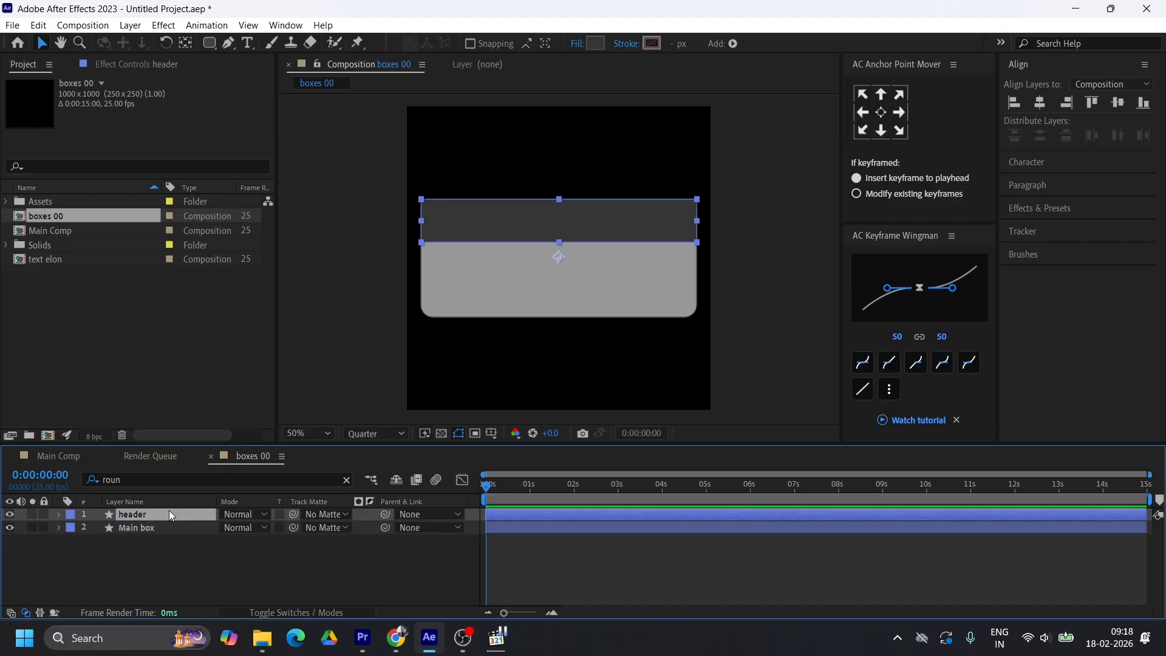
click(70, 514)
click(103, 315)
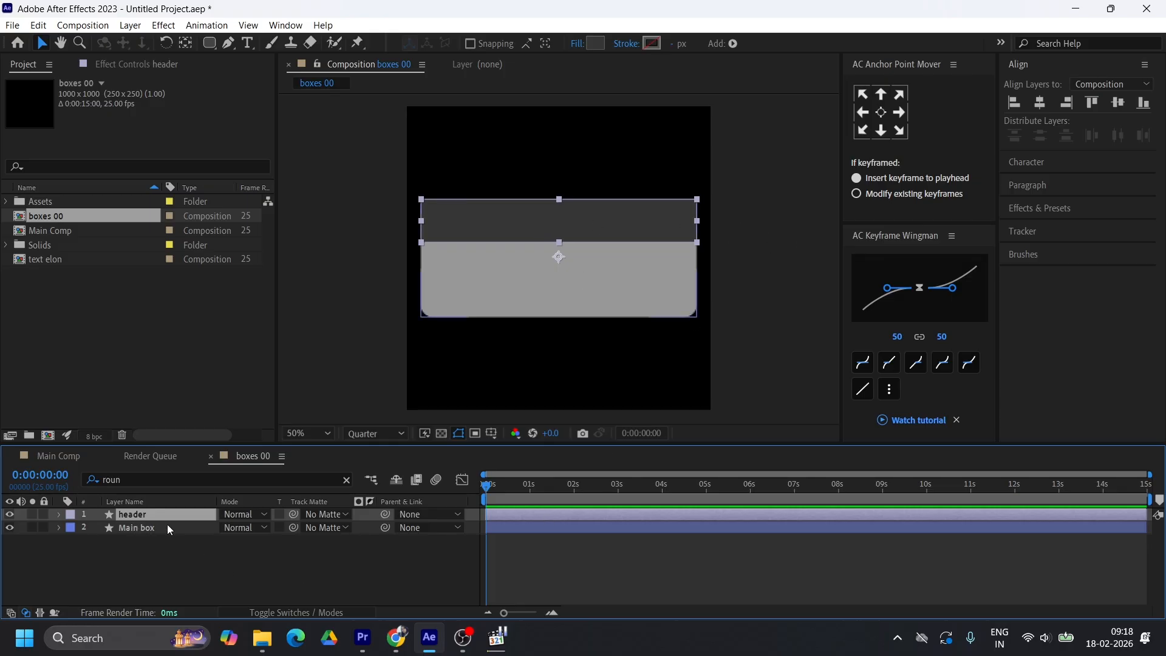
Use Main box as the track matte for the header layer and make Main box visible again
click(139, 530)
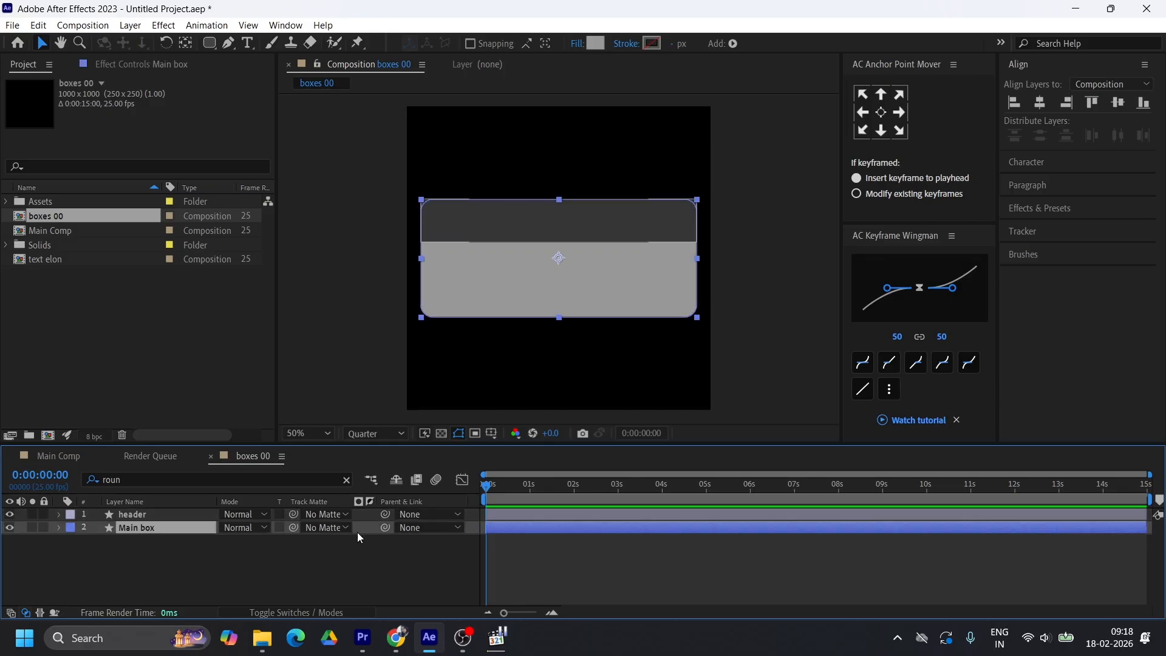
drag(293, 520, 144, 533)
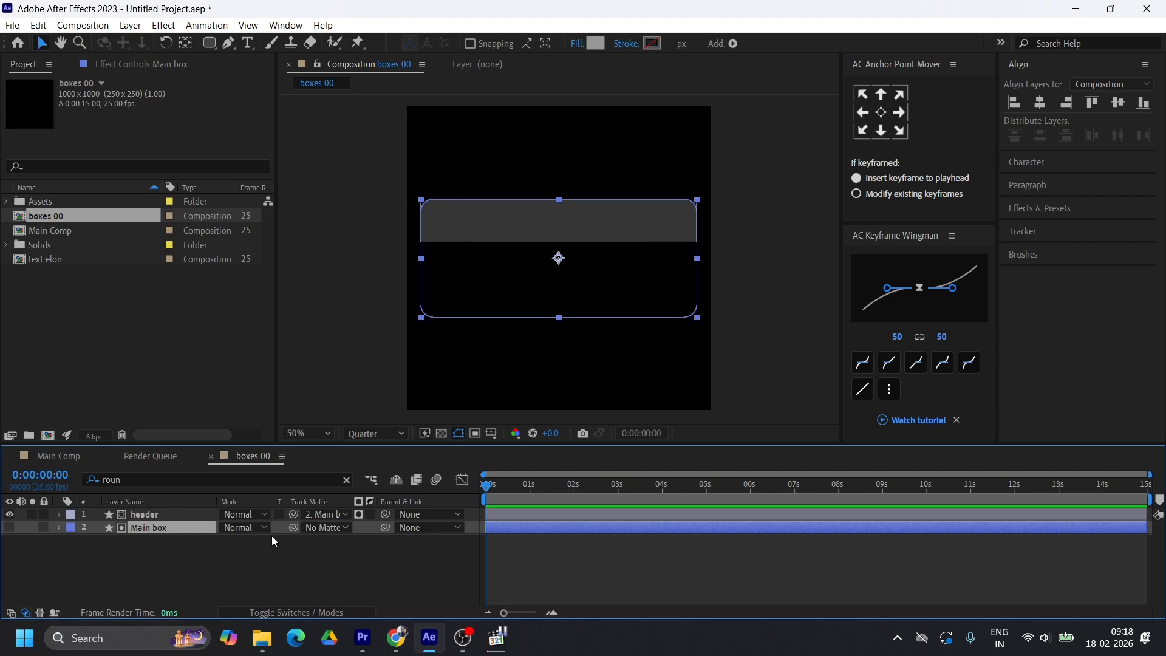
click(10, 528)
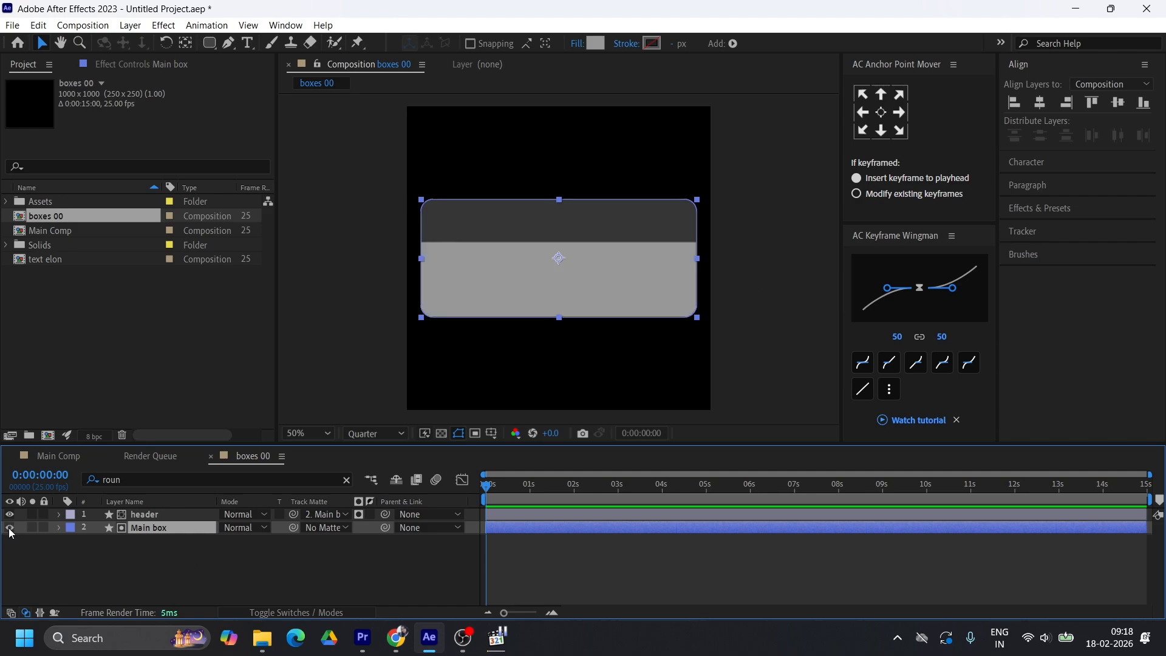
click(732, 189)
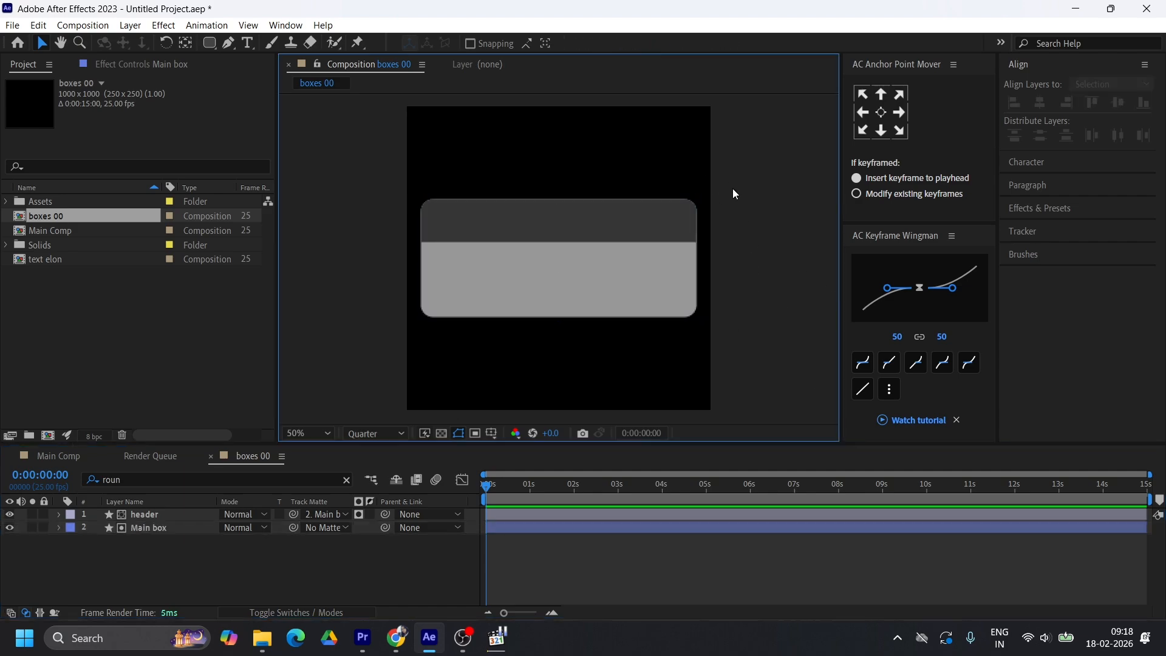
scroll(429, 205, up, 2)
scroll(428, 206, down, 1)
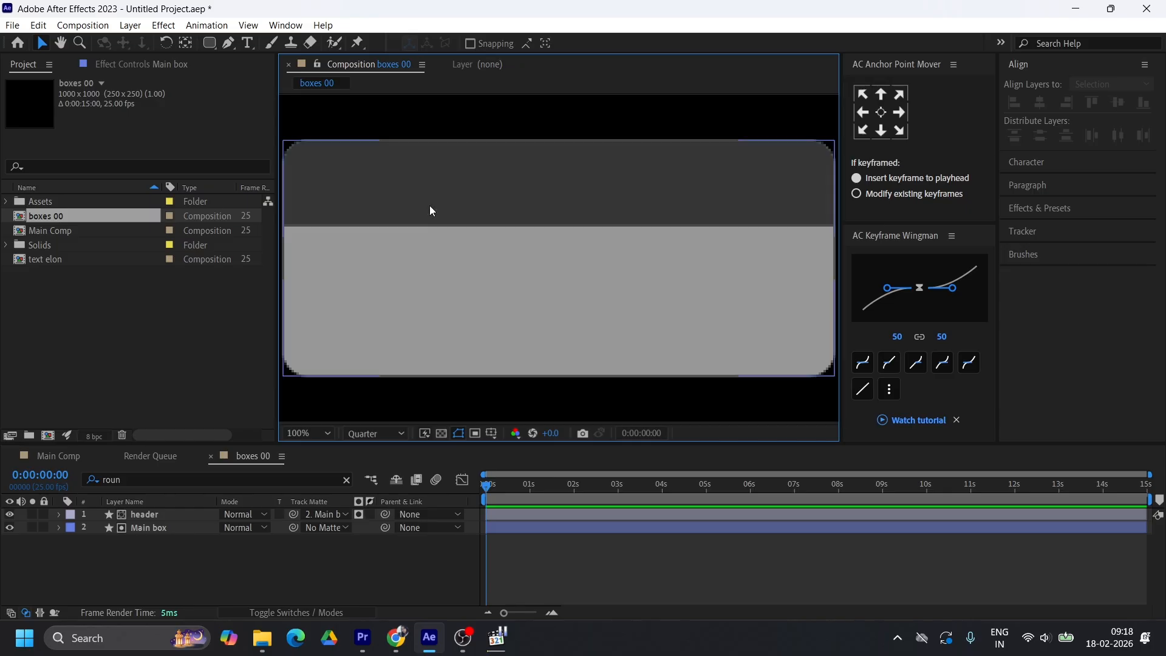
scroll(366, 192, down, 1)
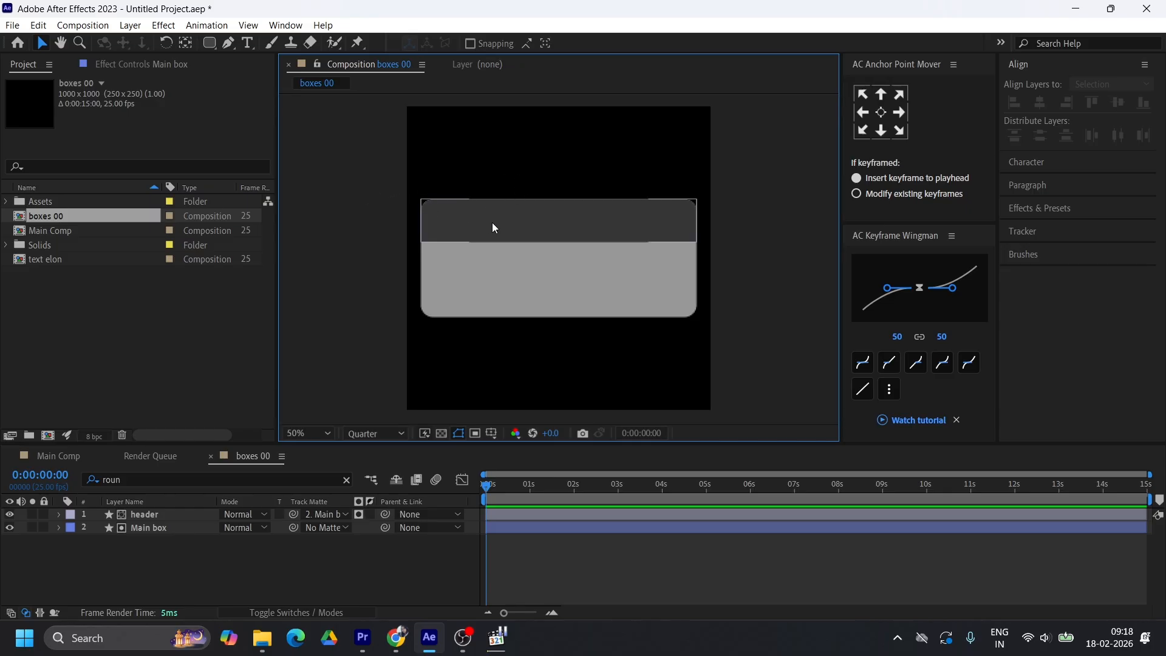
Scale the header strip slightly beyond the card's side edges and nudge it up a little
click(544, 230)
click(390, 207)
click(468, 216)
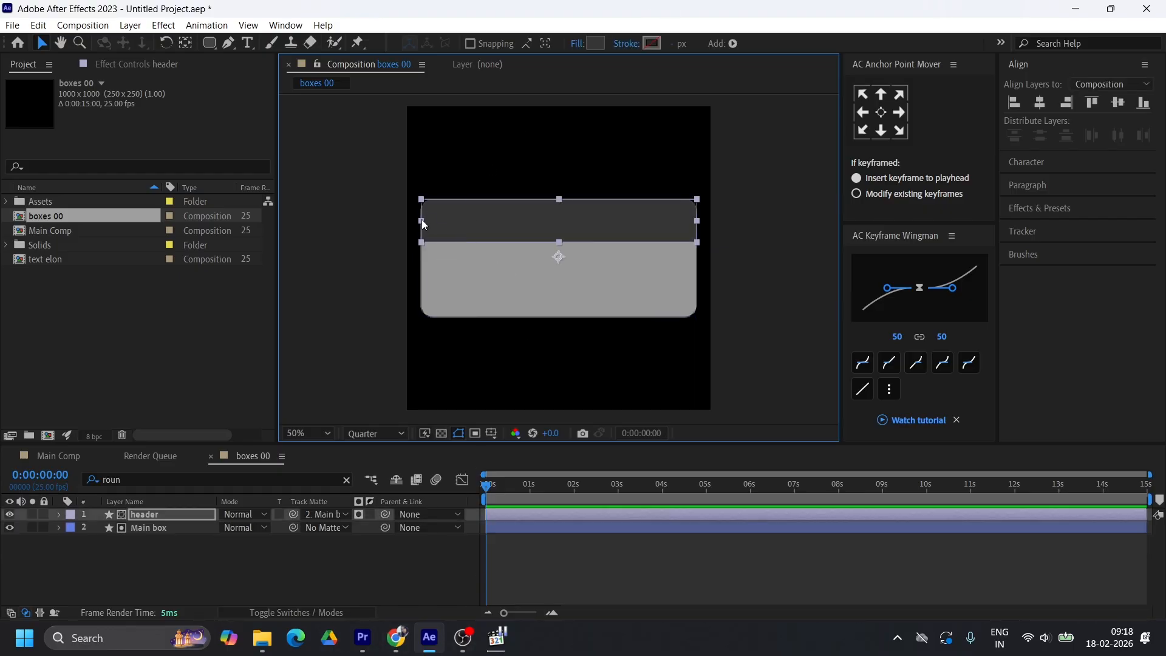
drag(423, 224, 419, 225)
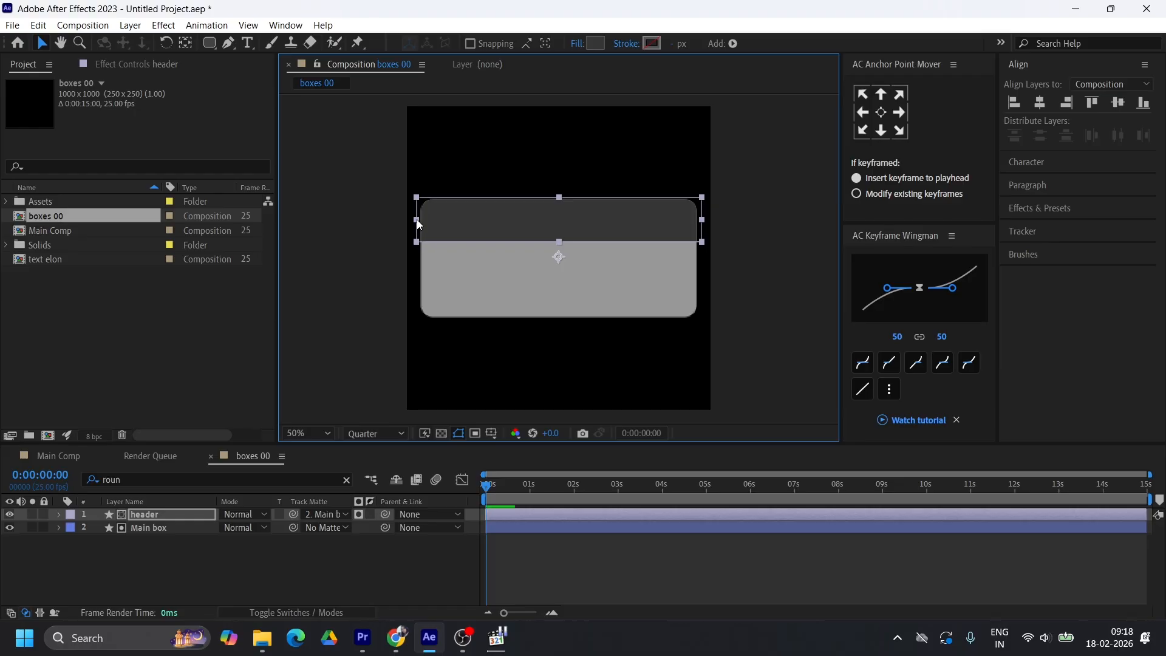
drag(583, 218, 584, 216)
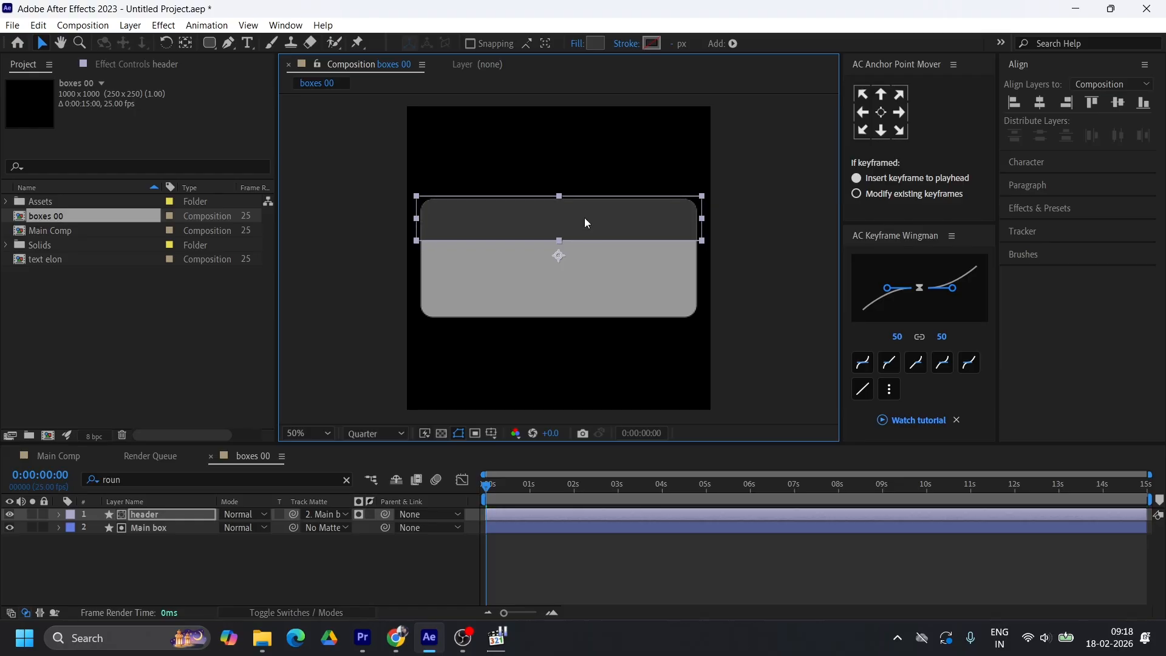
click(749, 251)
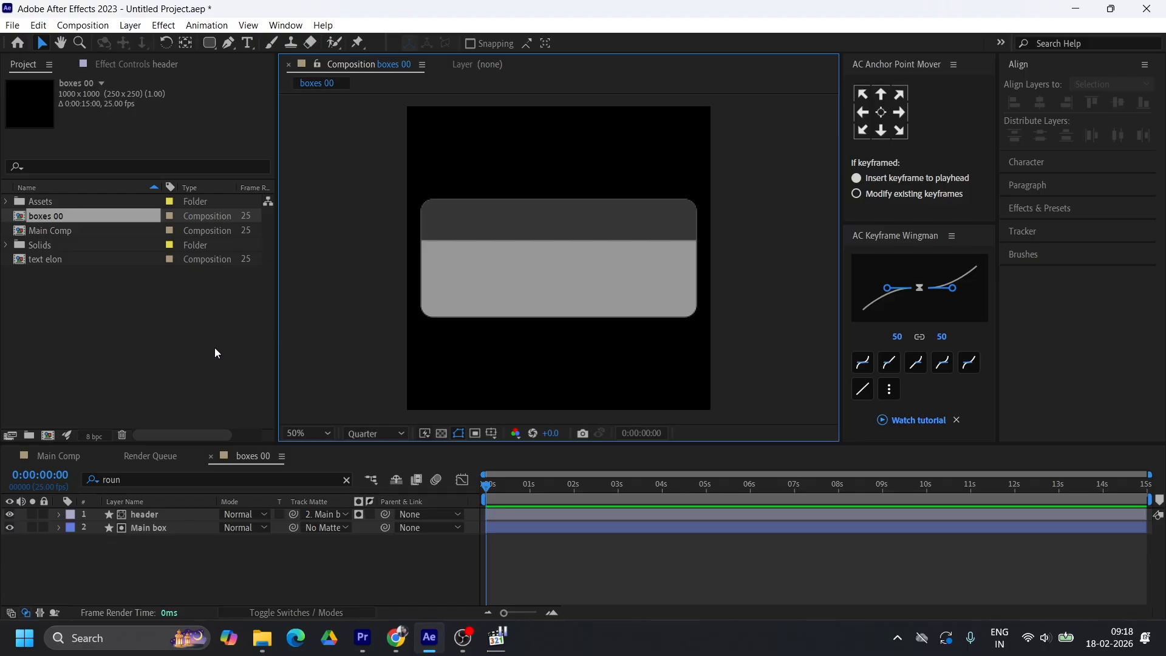
Preview the files in the Assets folder to look for a texture for the card
click(7, 203)
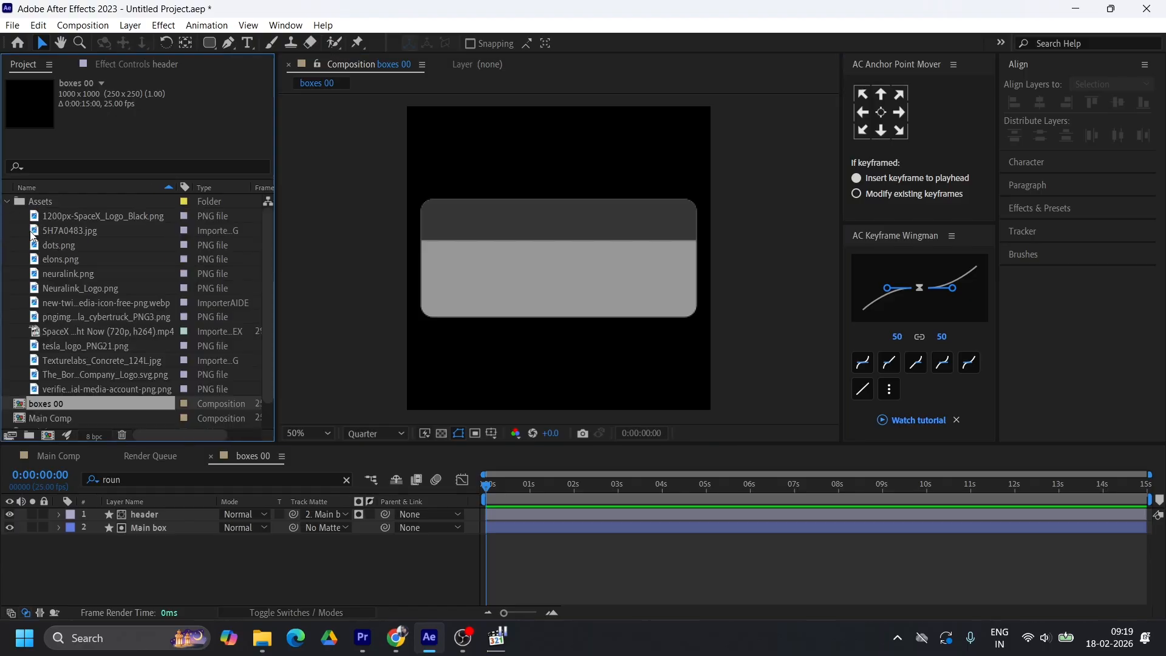
click(71, 361)
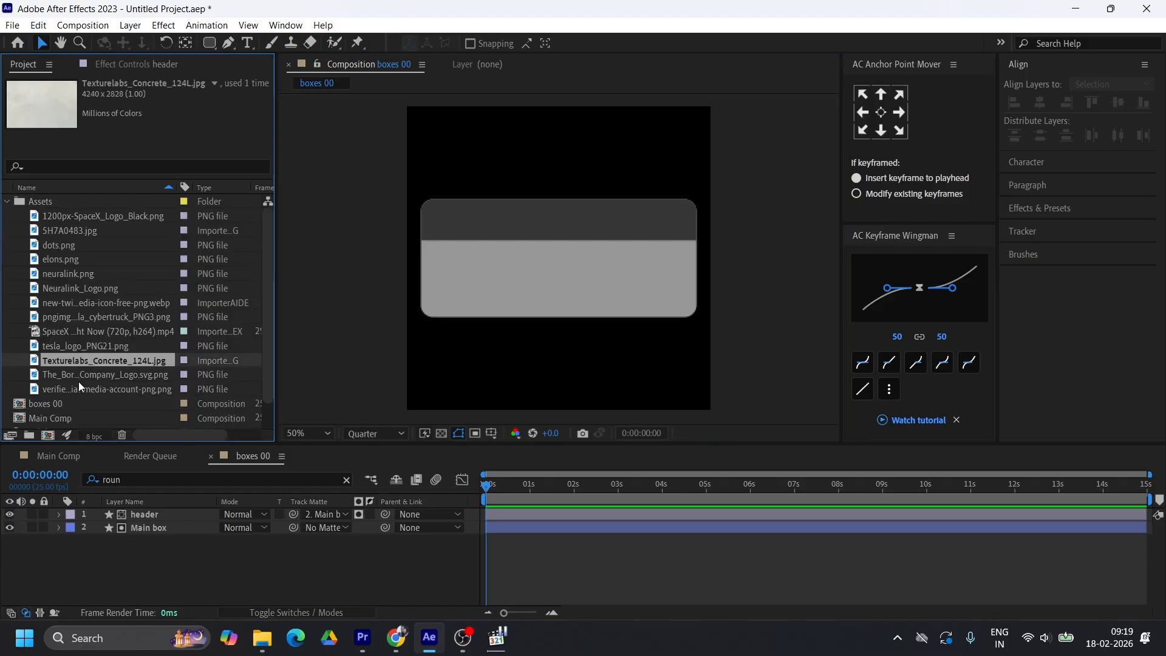
click(71, 378)
click(79, 391)
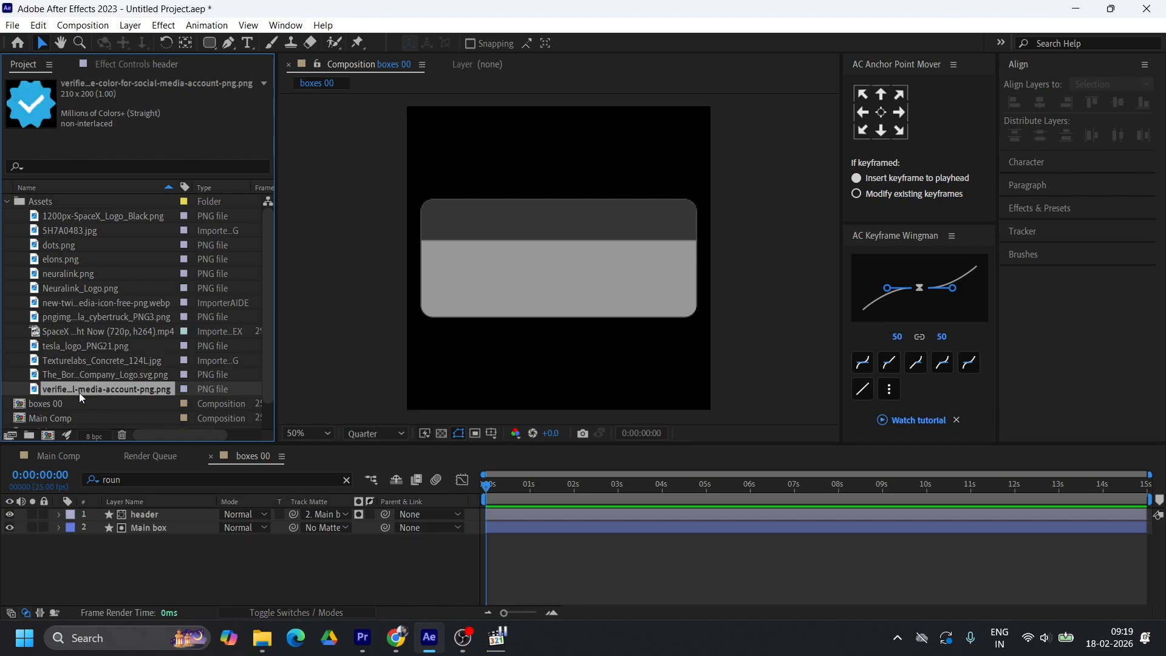
click(70, 377)
click(67, 357)
click(66, 346)
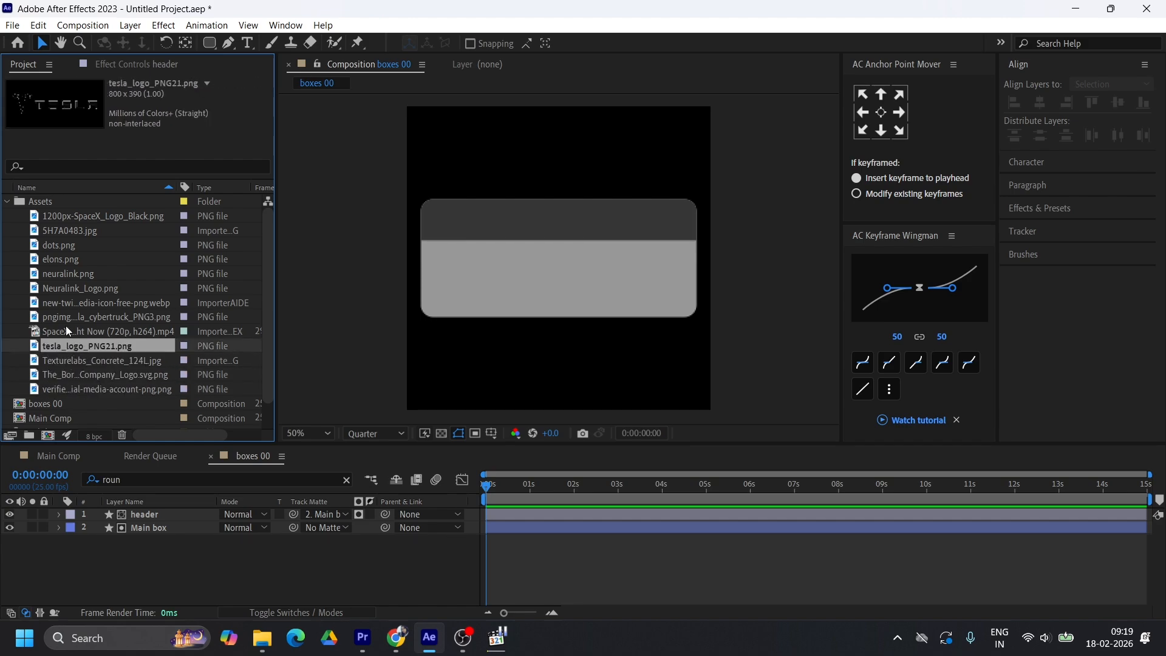
click(67, 231)
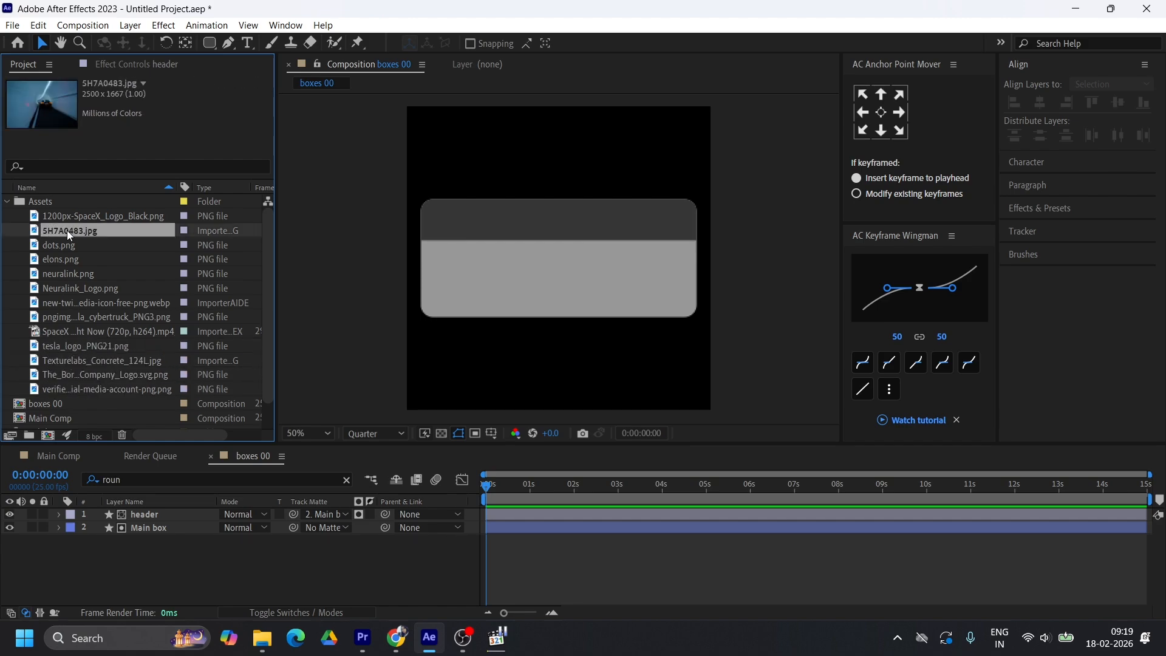
click(80, 215)
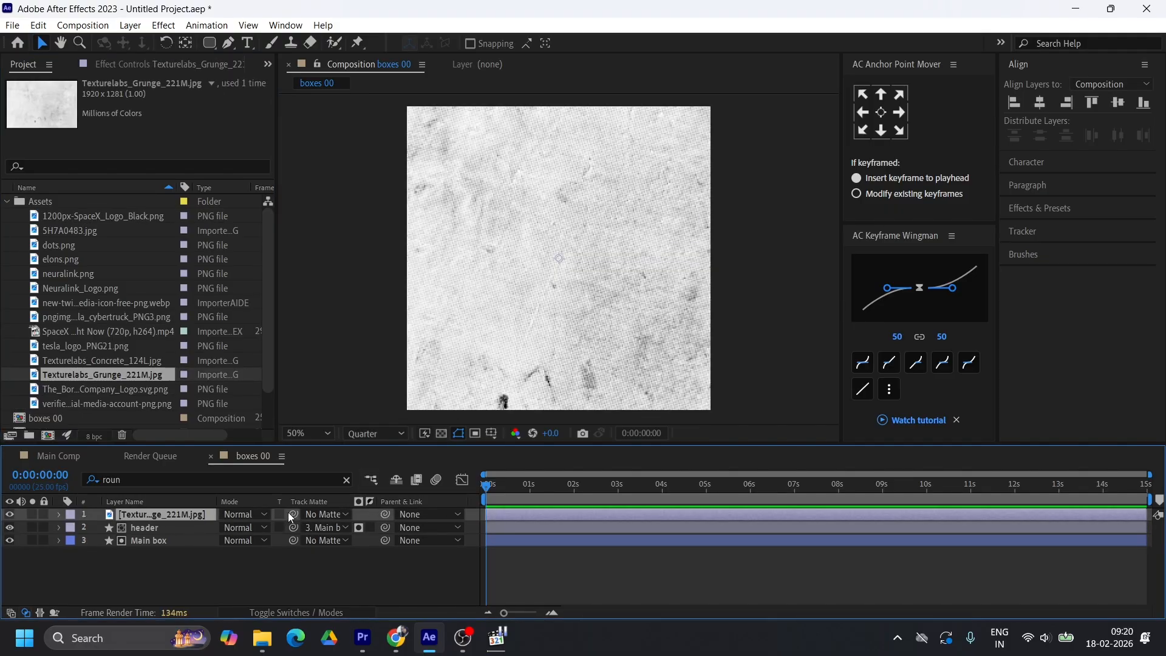
Use Main box as the track matte for the Texturelabs_Grunge_221M texture and move the texture layer below header
drag(294, 514, 162, 541)
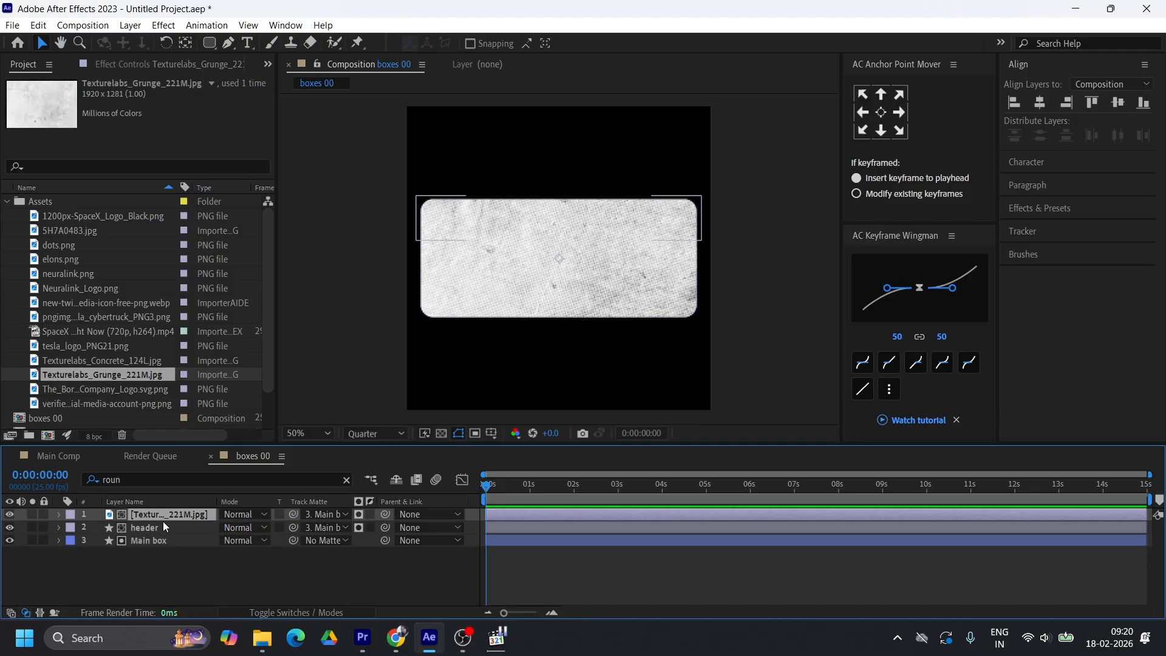
drag(163, 515, 163, 529)
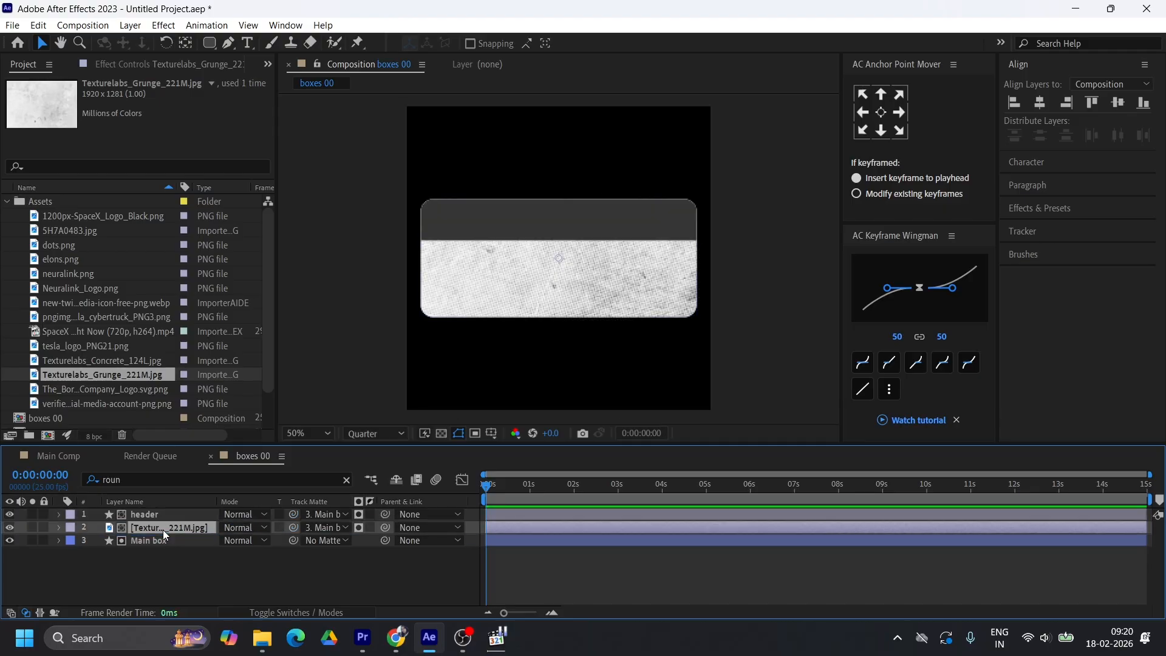
Set the header layer's opacity to 80% and compare it with the reference video
click(150, 512)
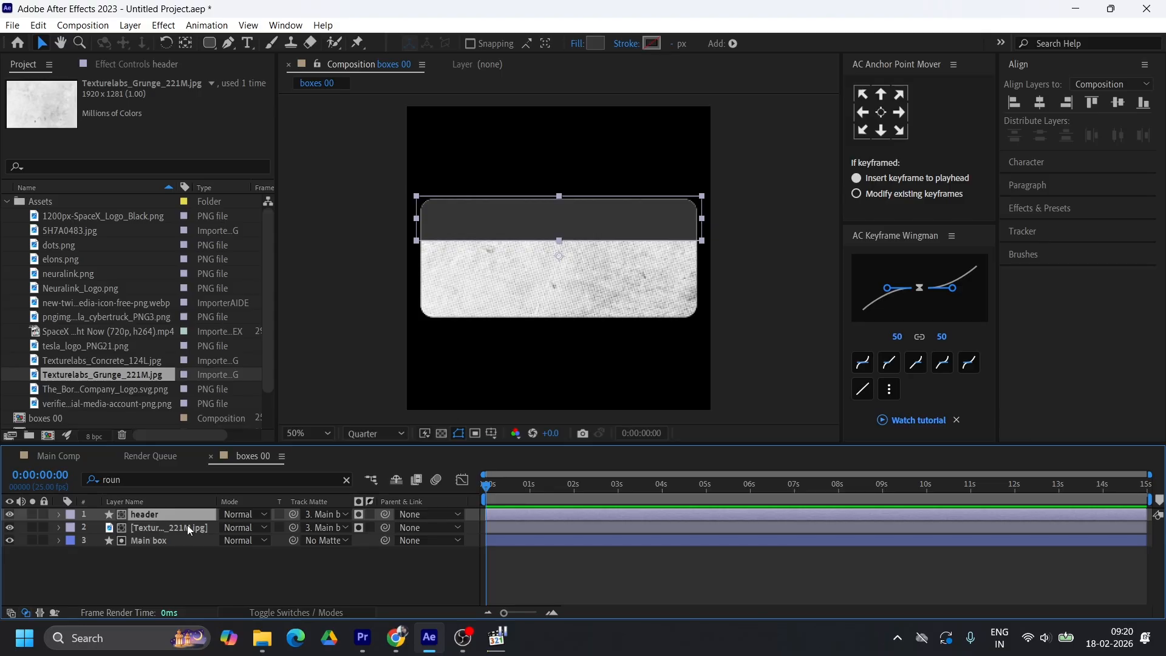
key(t)
click(227, 527)
text(50)
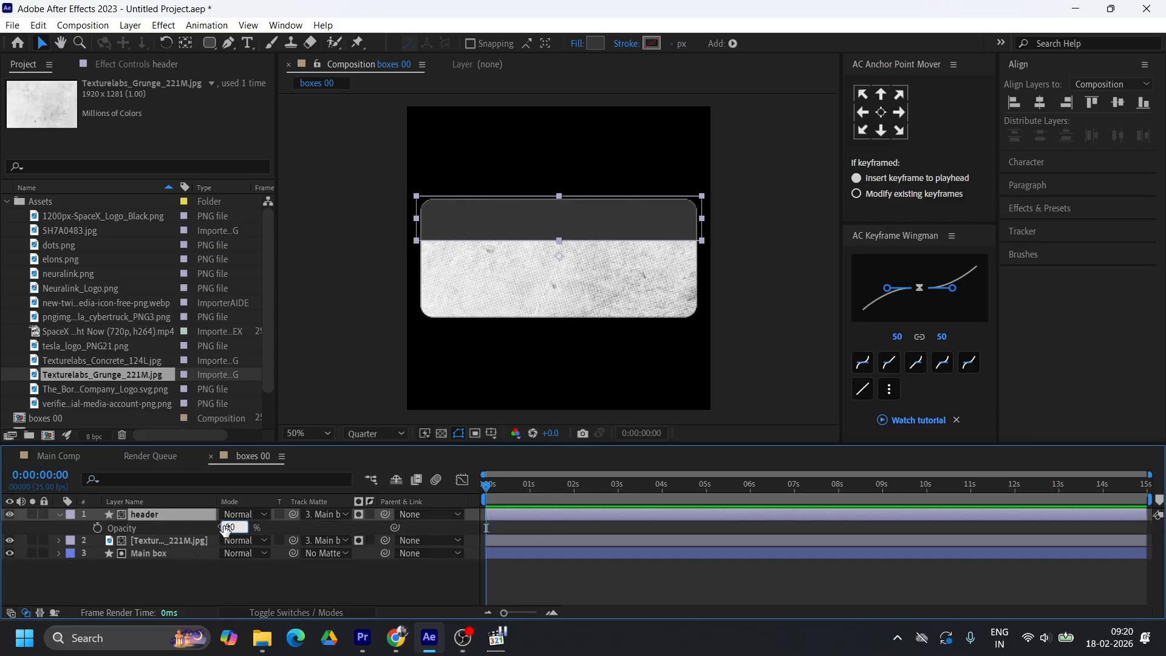
key(Return)
click(225, 527)
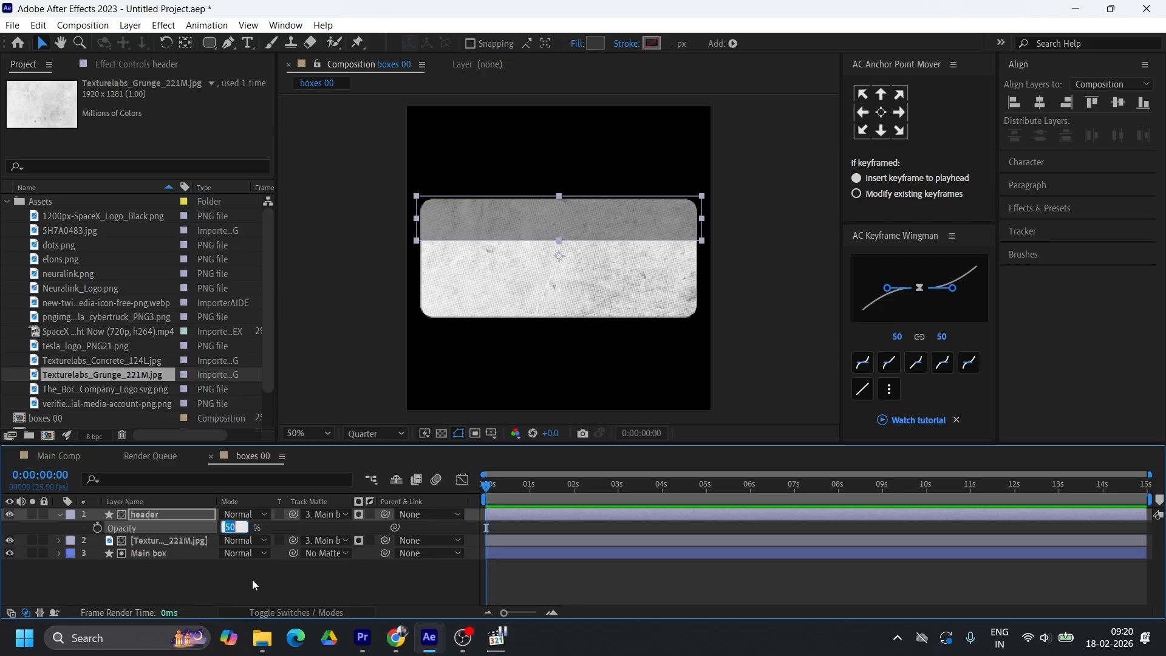
text(80)
key(Return)
click(496, 639)
click(496, 645)
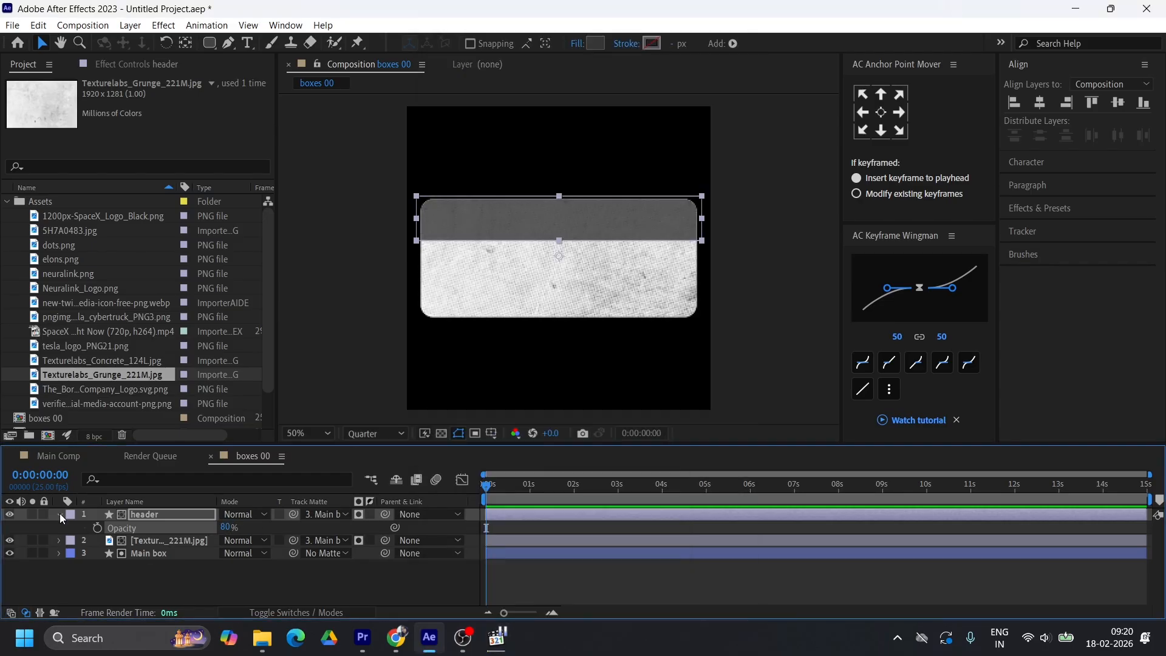
Set the grunge texture layer's opacity to 80% and collapse the layer's properties
click(168, 540)
key(t)
click(226, 553)
text(80)
key(Return)
click(248, 583)
key(u)
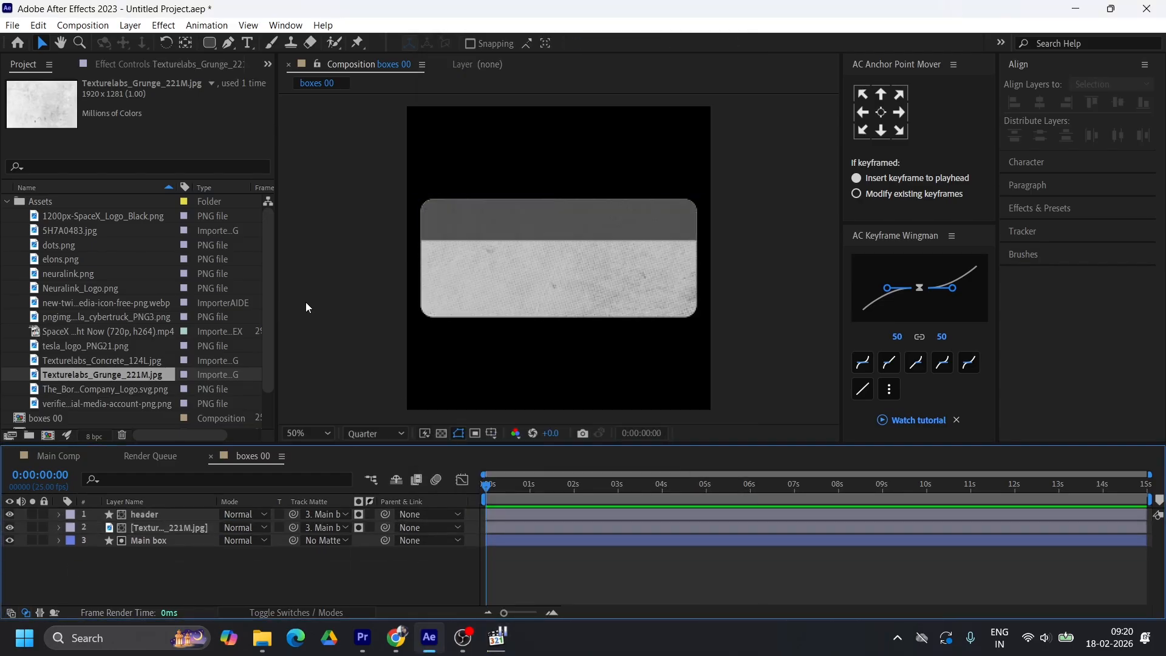
Add the blue verified badge image to the card, scale it down and place it at the header's right end
click(71, 274)
drag(106, 403, 102, 507)
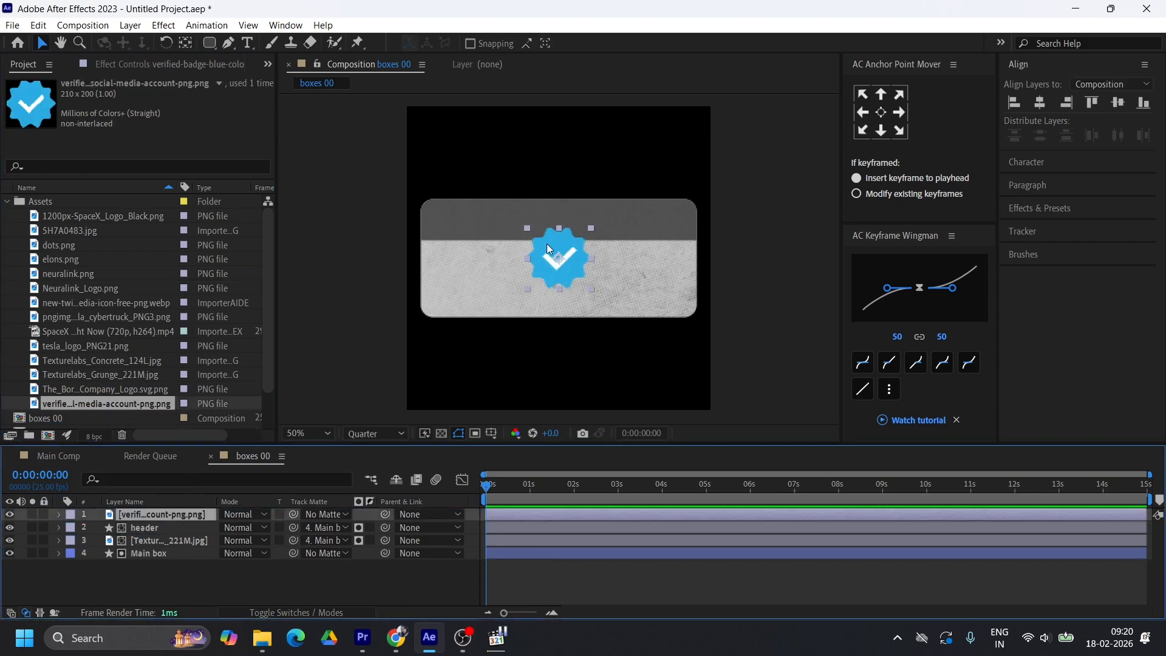
drag(566, 262, 657, 235)
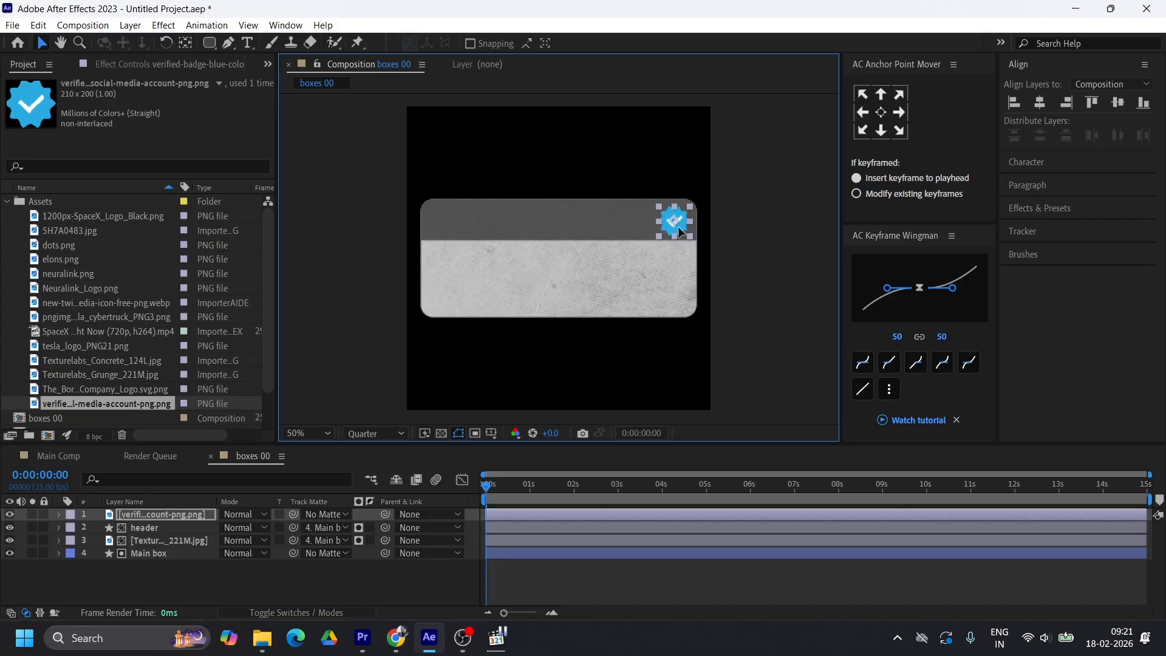
Check the card in the reference video, add dots.png as the top layer and rotate it 90° into a horizontal row
click(76, 388)
click(494, 641)
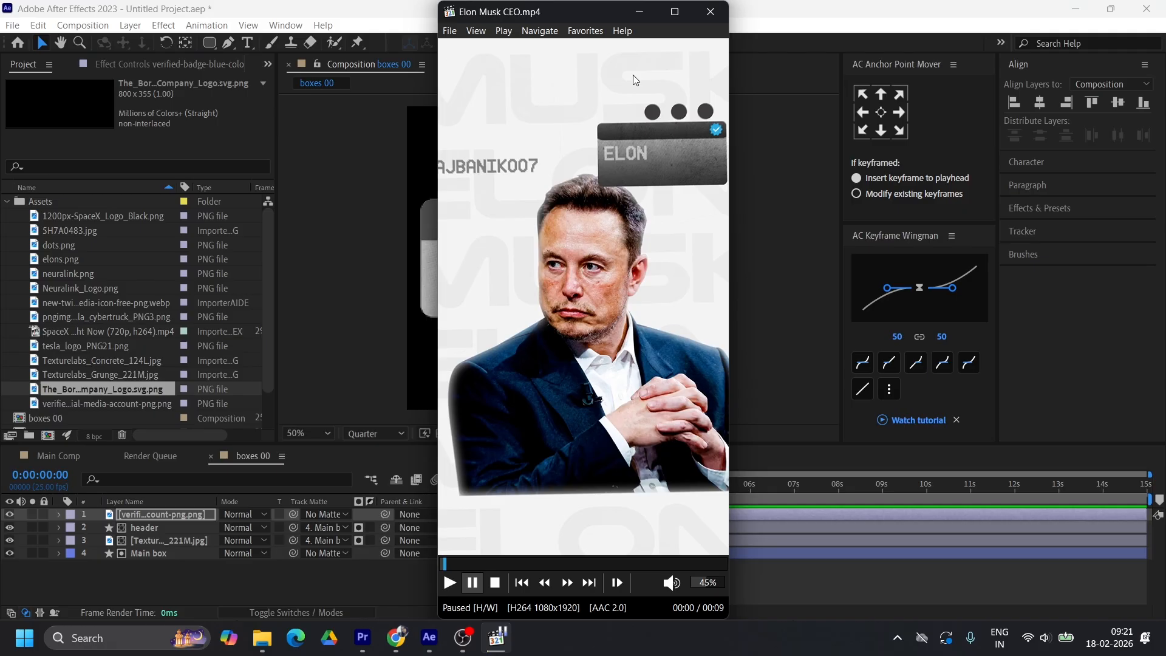
click(639, 12)
drag(63, 246, 130, 514)
key(r)
click(245, 527)
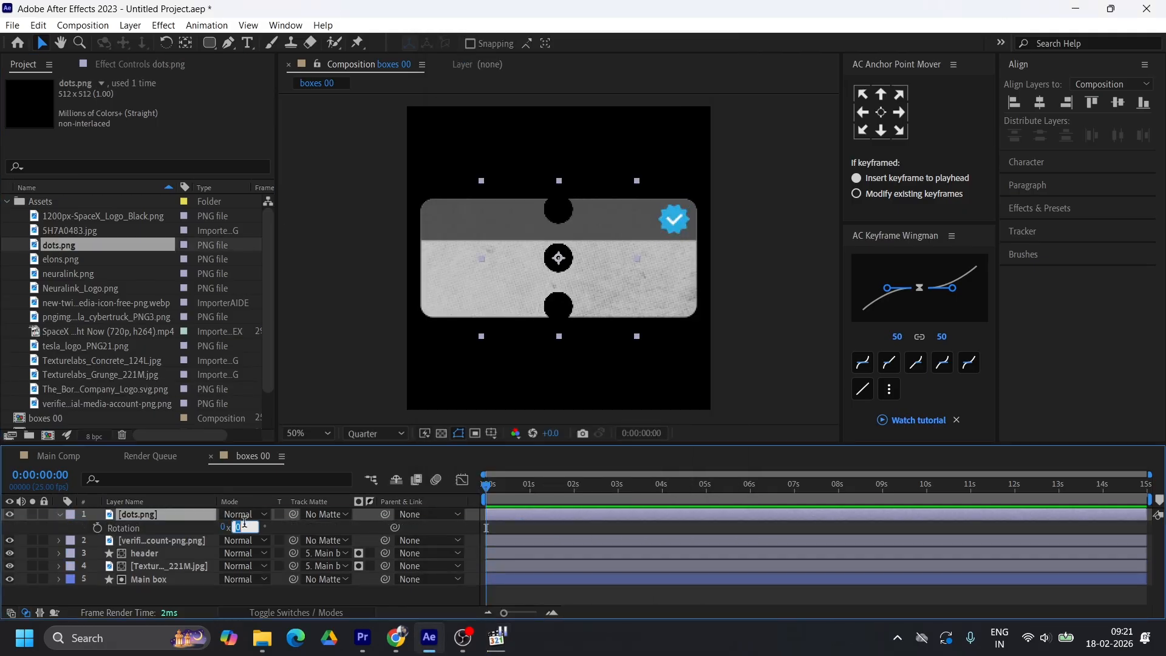
text(9)
key(Return)
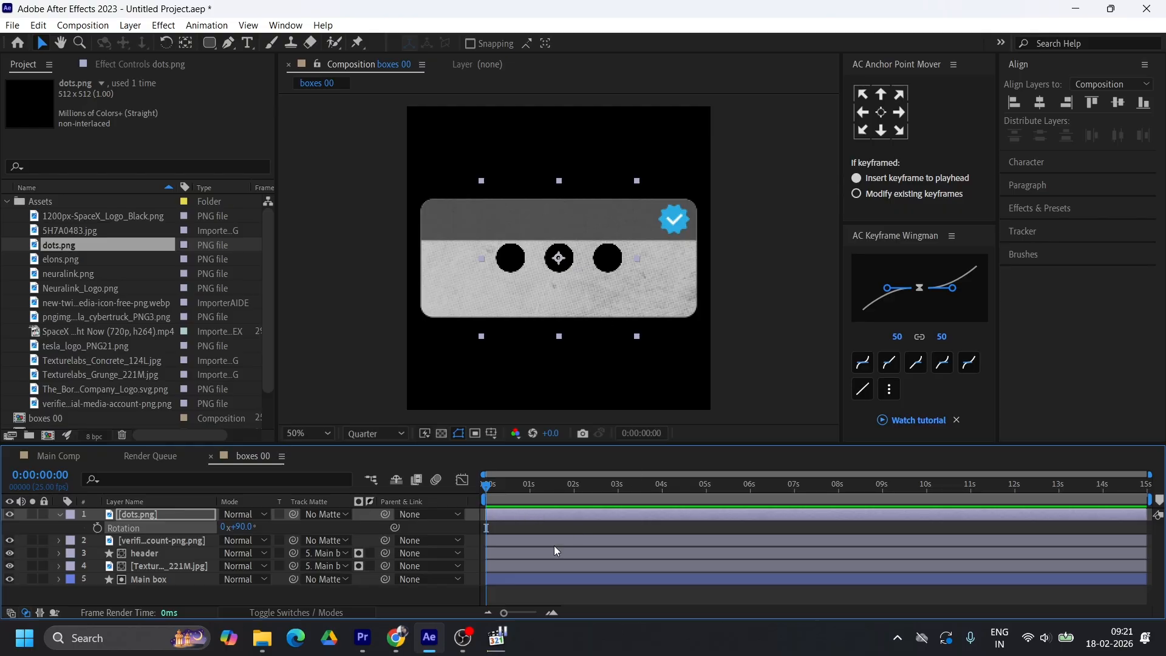
Apply Tint to dots.png with black mapped to dark grey, and move the dots above the card's right end
click(497, 636)
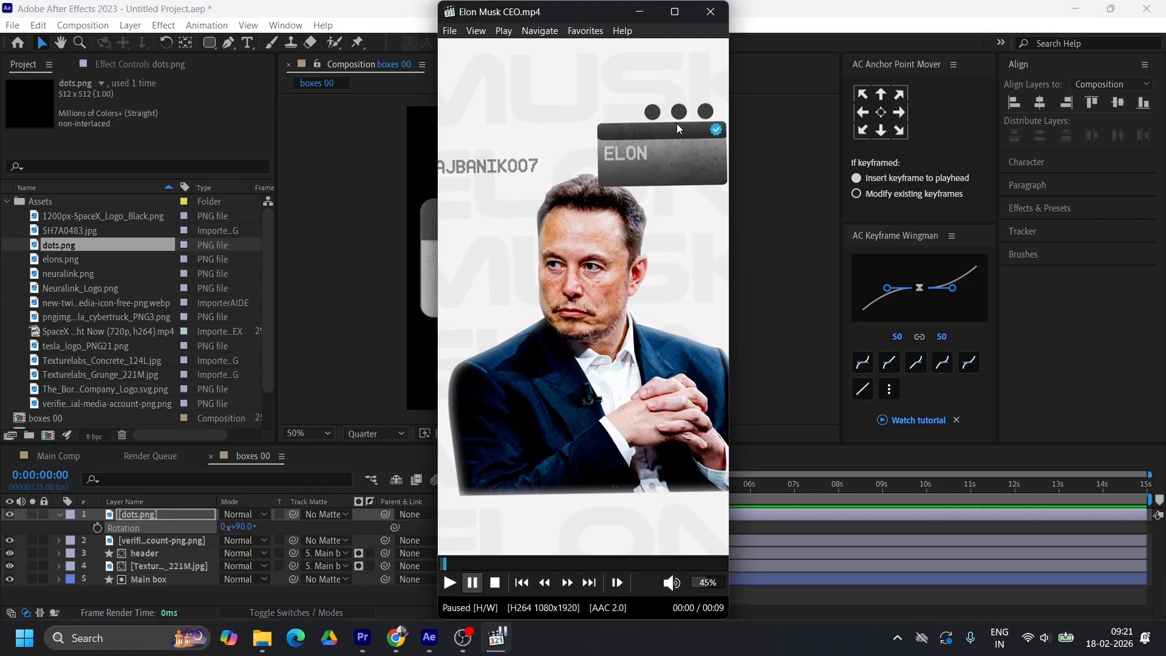
click(639, 12)
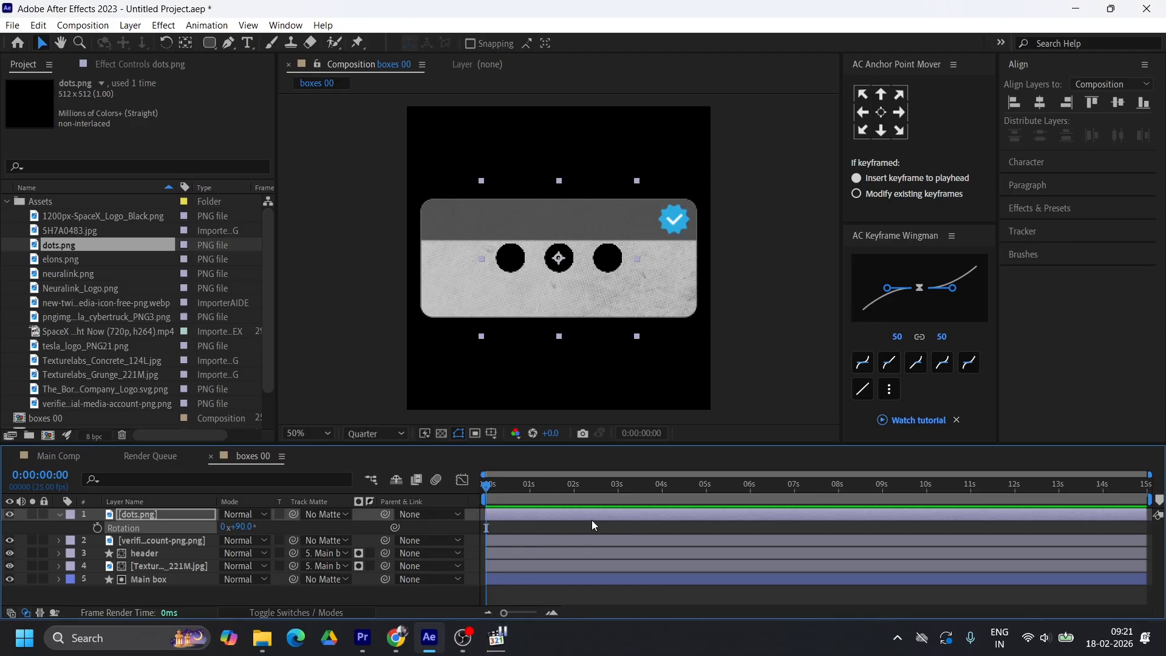
key(ctrl+space)
text(tin)
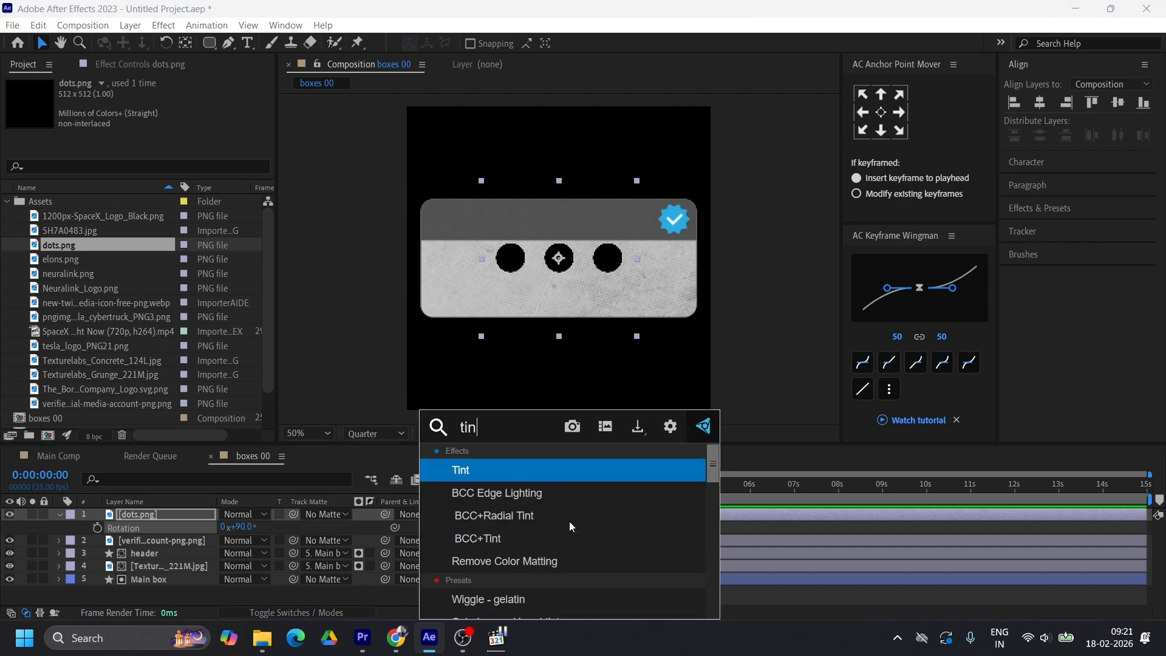
key(Return)
click(159, 110)
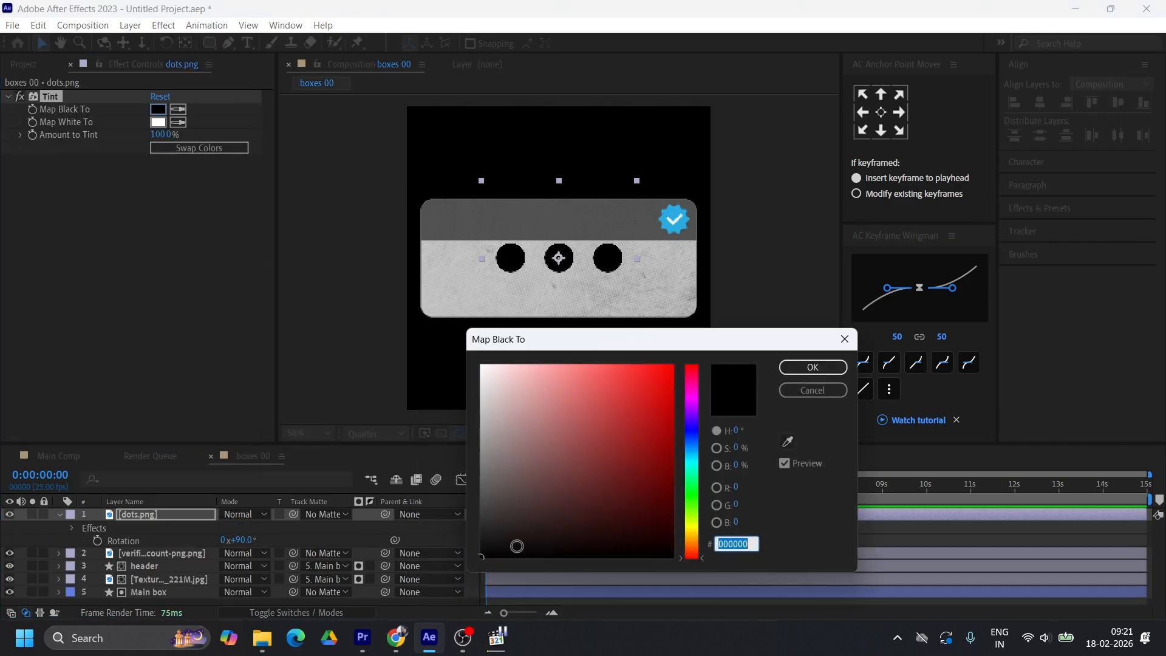
drag(517, 547, 460, 524)
click(803, 367)
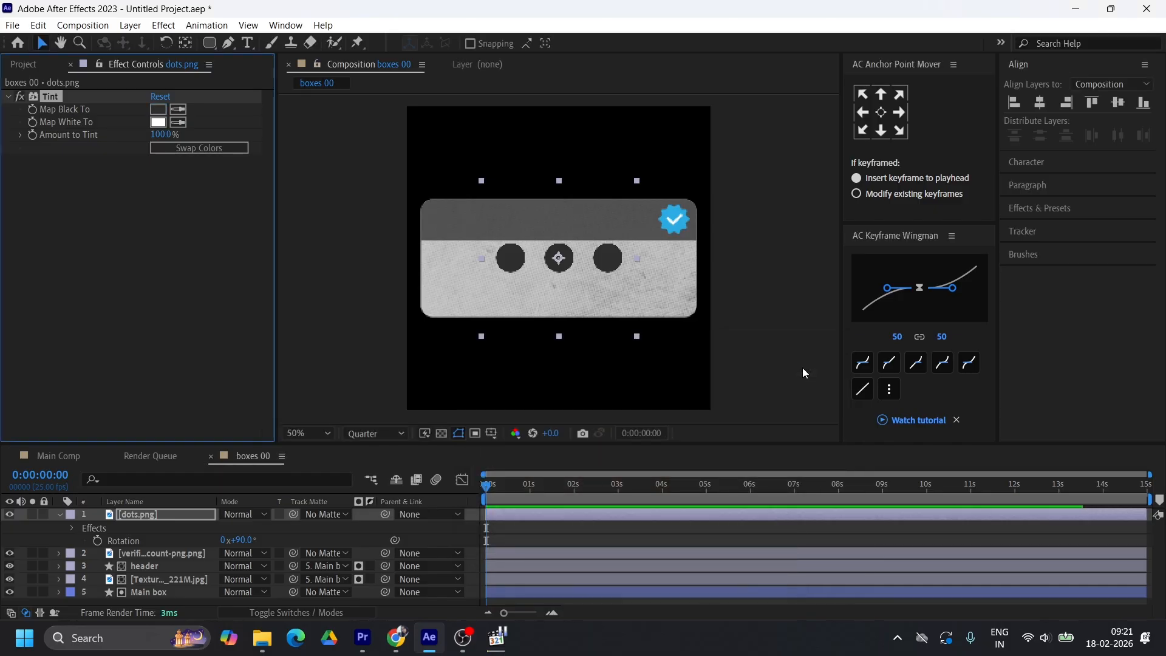
drag(609, 260, 675, 177)
key(r)
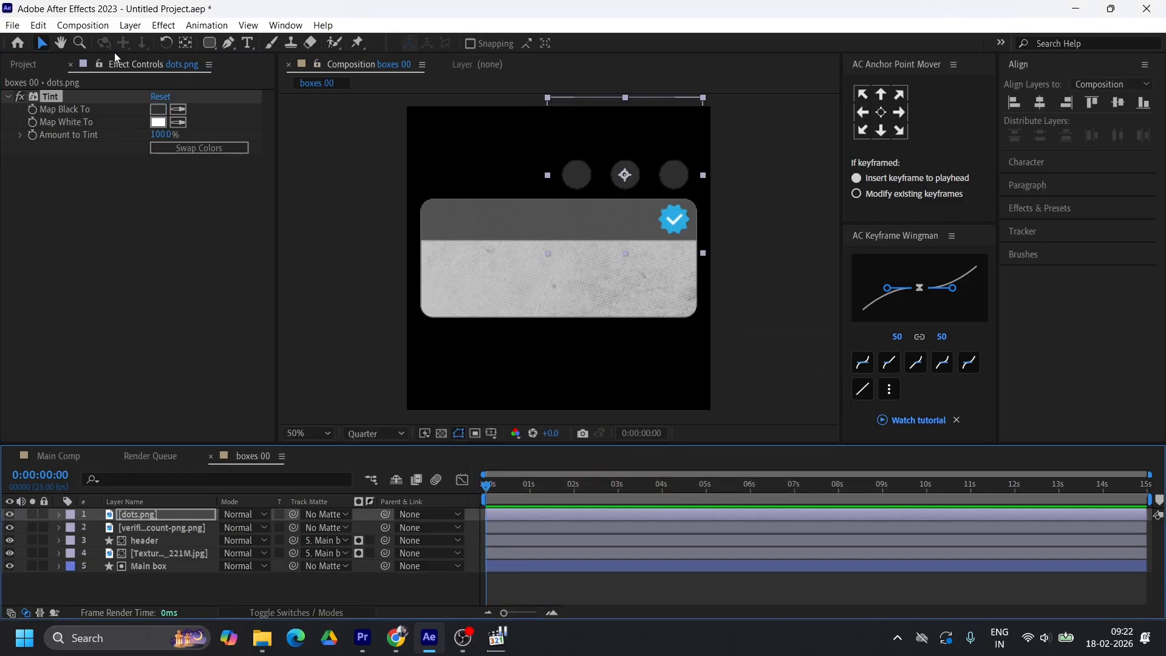
Add the text "Elon Musk" in Dogica Pixel at 40 px on the card's light area, just below the header
click(247, 42)
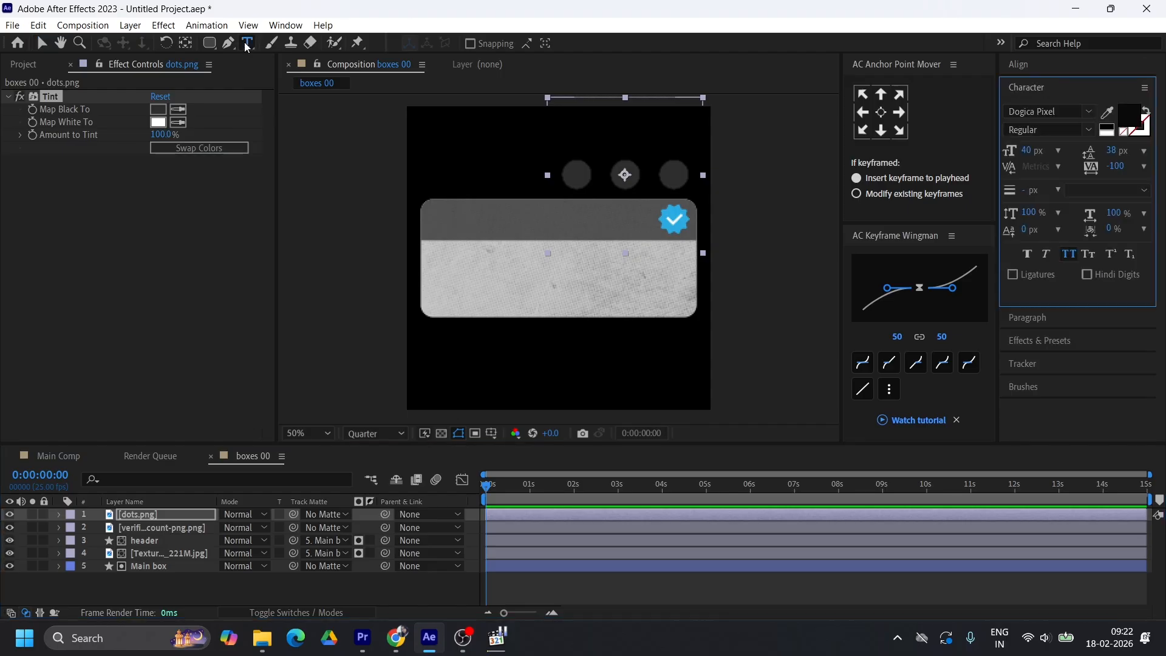
click(411, 255)
text(Elon Musk)
click(41, 42)
drag(484, 257, 529, 258)
drag(525, 243, 603, 257)
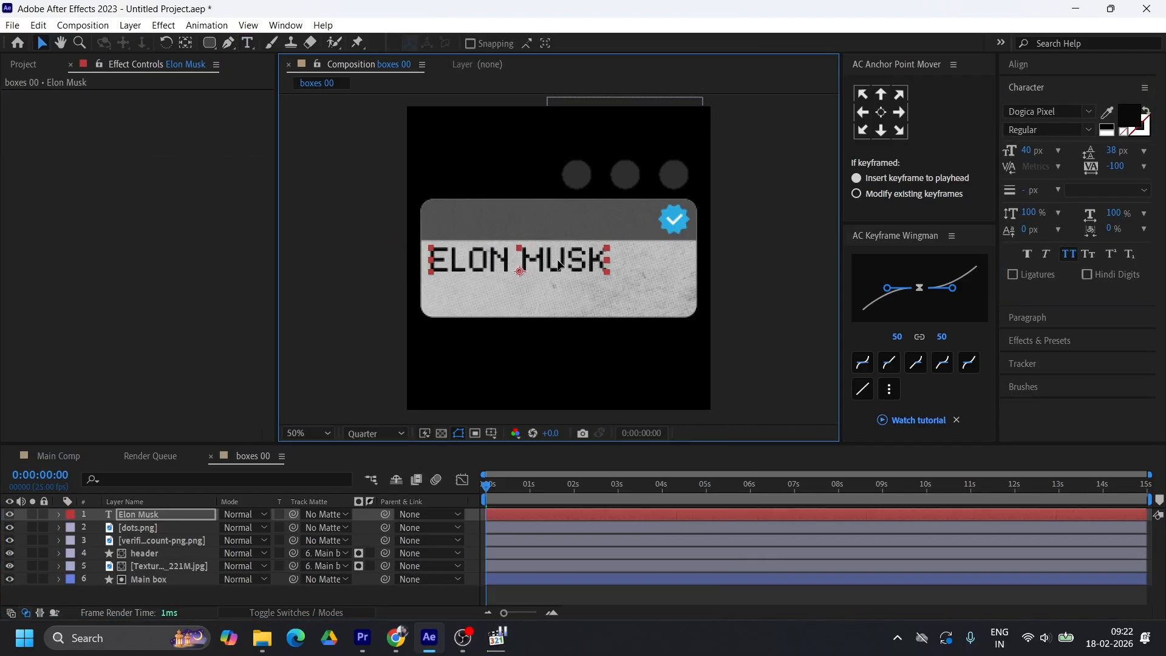
Duplicate the name text, change the copy to "ceo" in Nulshock Bold and place it beneath the name
click(512, 521)
key(ctrl+d)
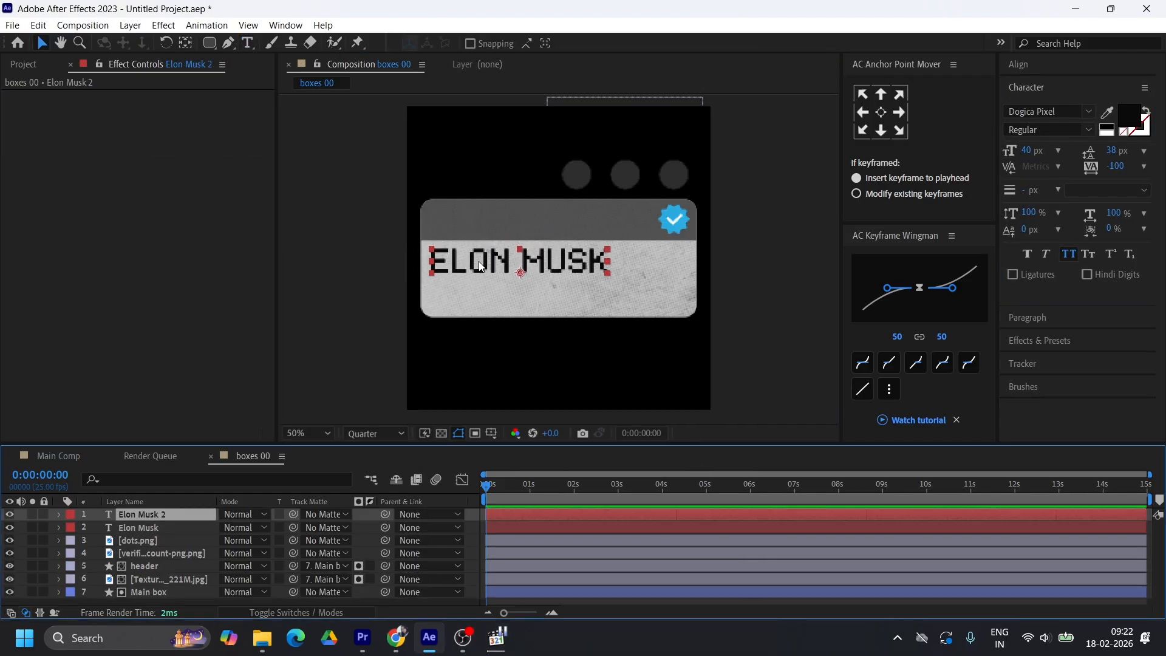
double_click(485, 267)
text(ceo)
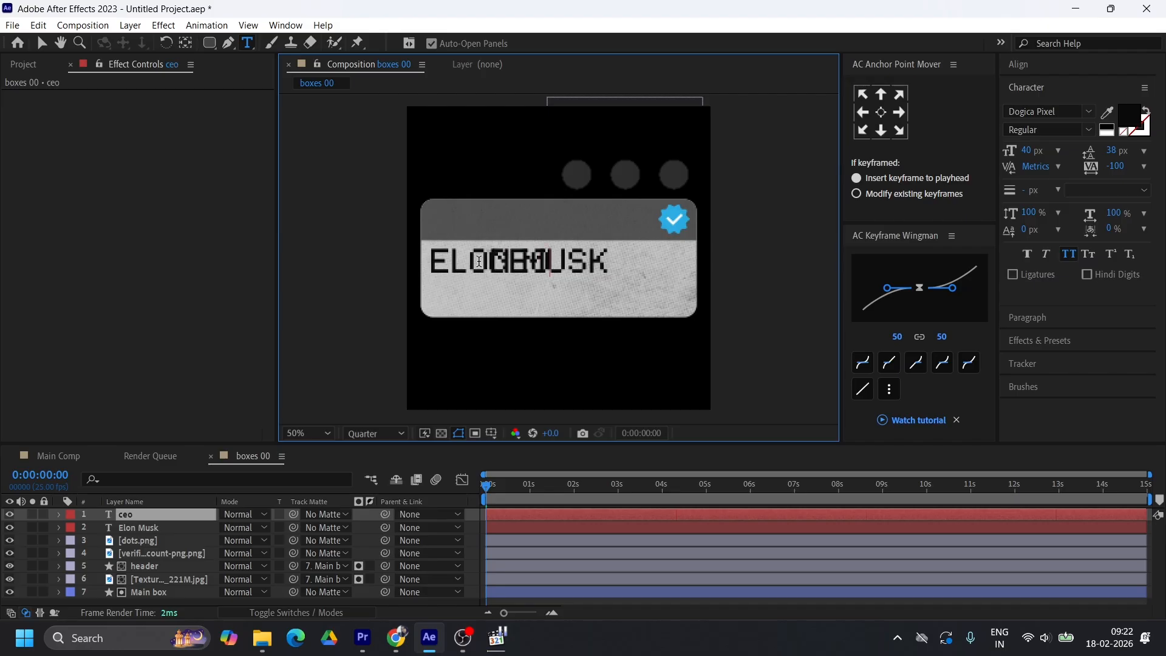
key(Escape)
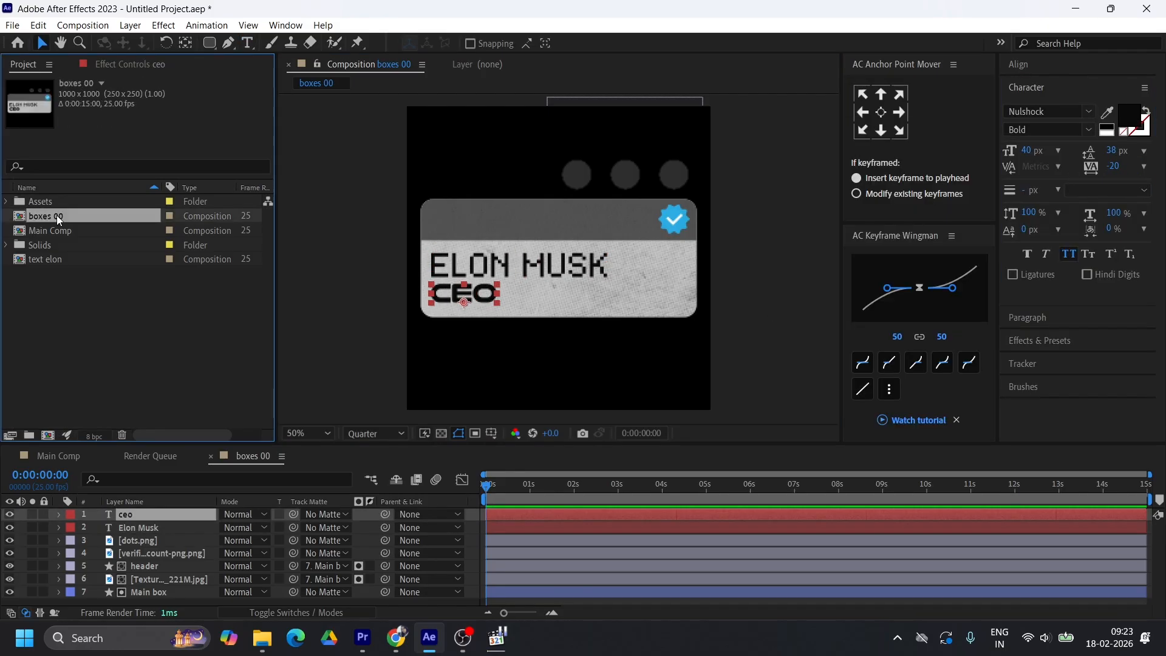
Switch to Main Comp, close the Render Queue and add boxes 00 as the top layer
click(152, 458)
click(73, 457)
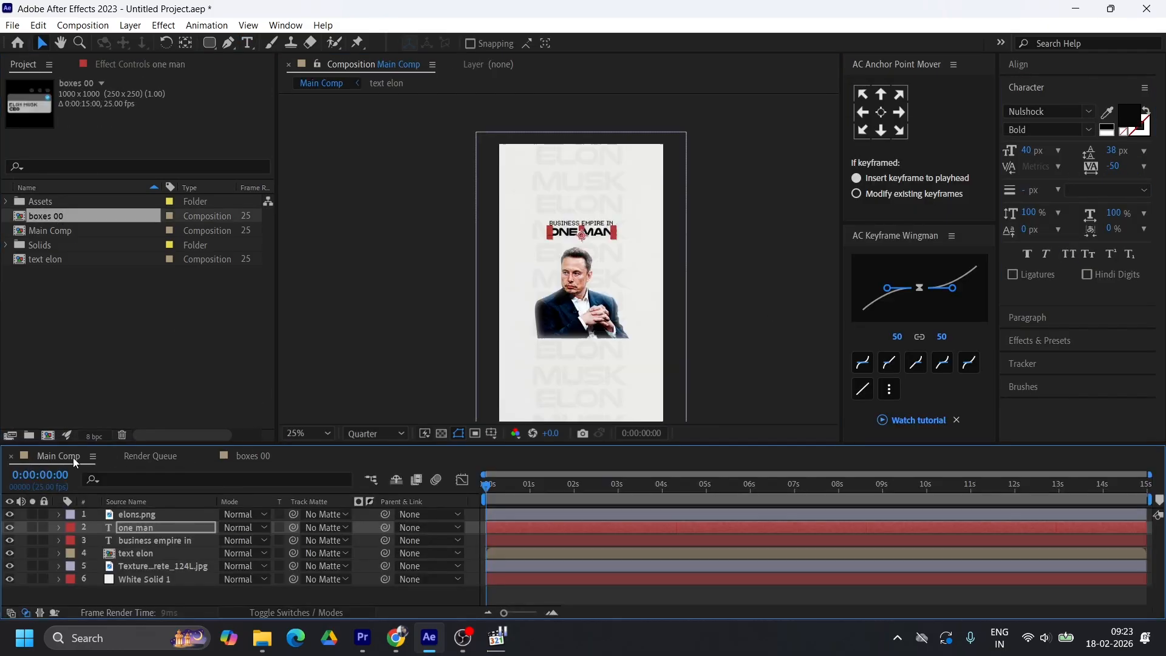
click(115, 457)
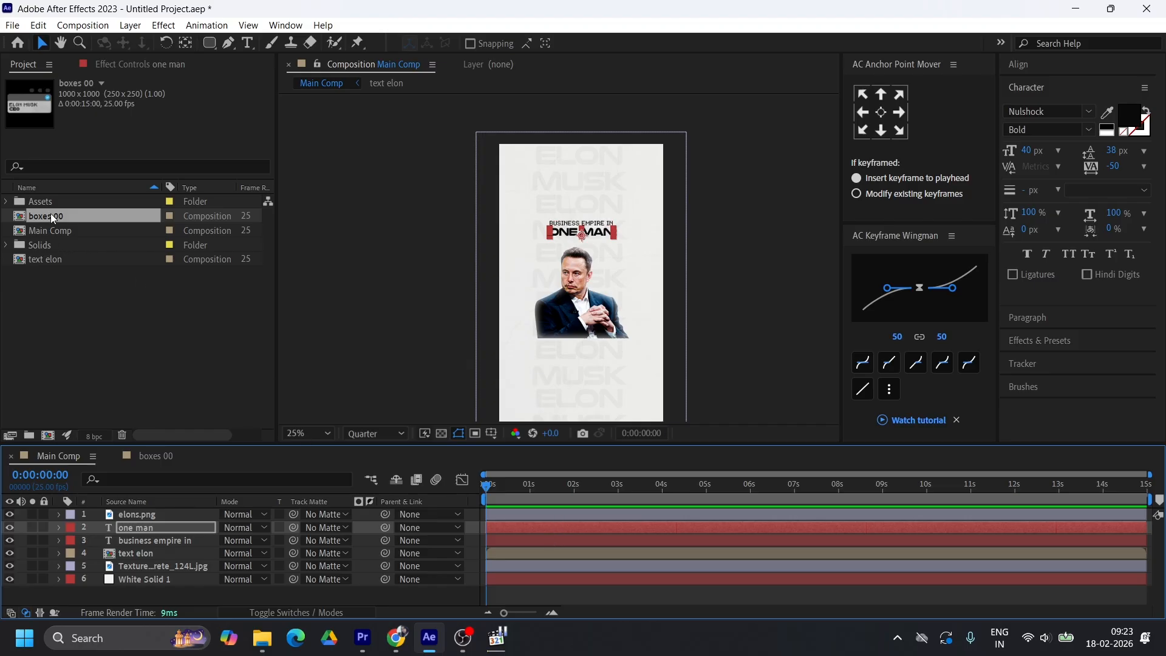
drag(52, 216, 94, 511)
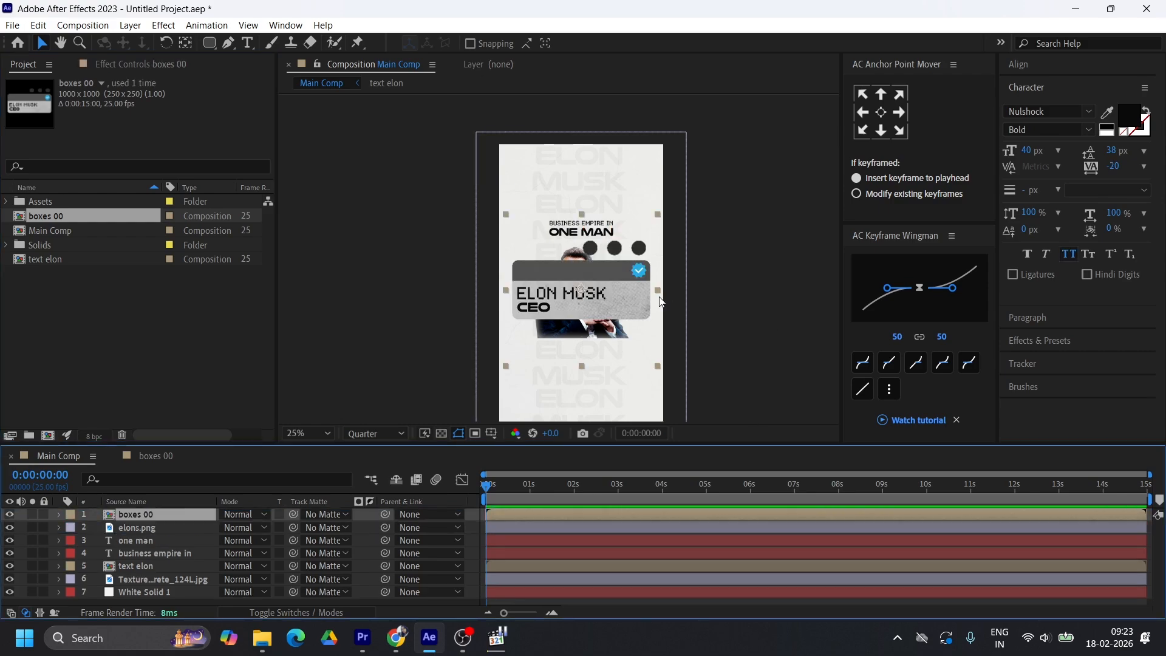
Scale the boxes 00 card down and place it beside the portrait's head, just under the ONE MAN title
key(period)
drag(754, 322, 689, 235)
drag(657, 233, 656, 238)
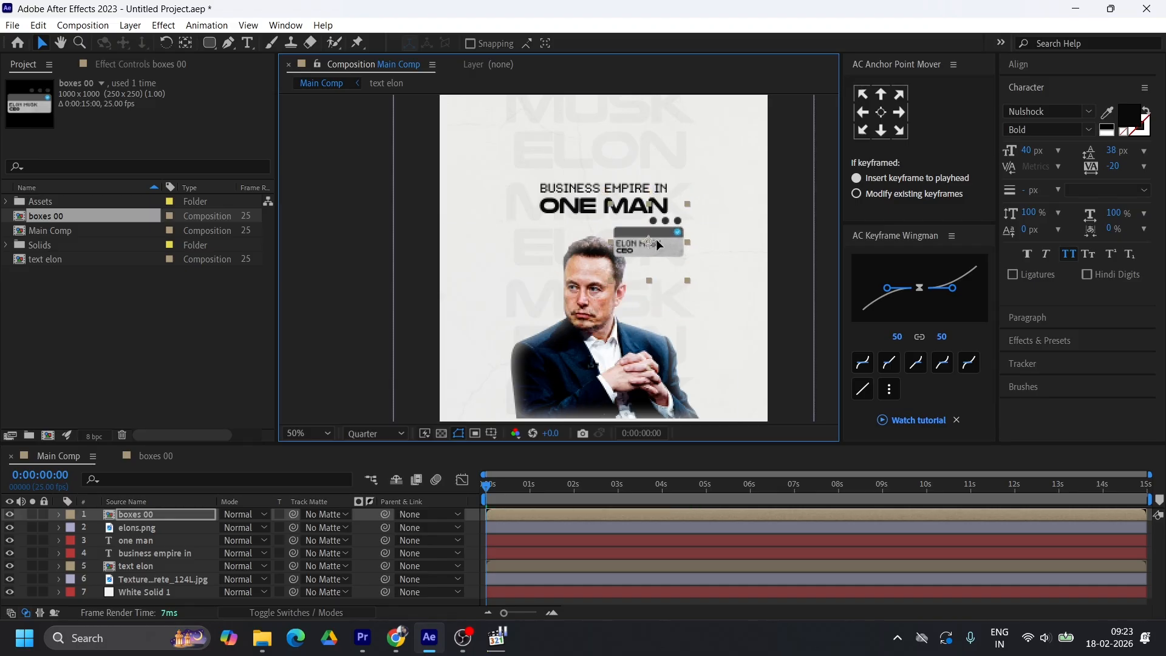
Scrub the reference video to examine the name card and the panel behind the portrait, and compare with Main Comp
click(773, 221)
key(alt+Tab)
click(503, 563)
drag(504, 564, 477, 565)
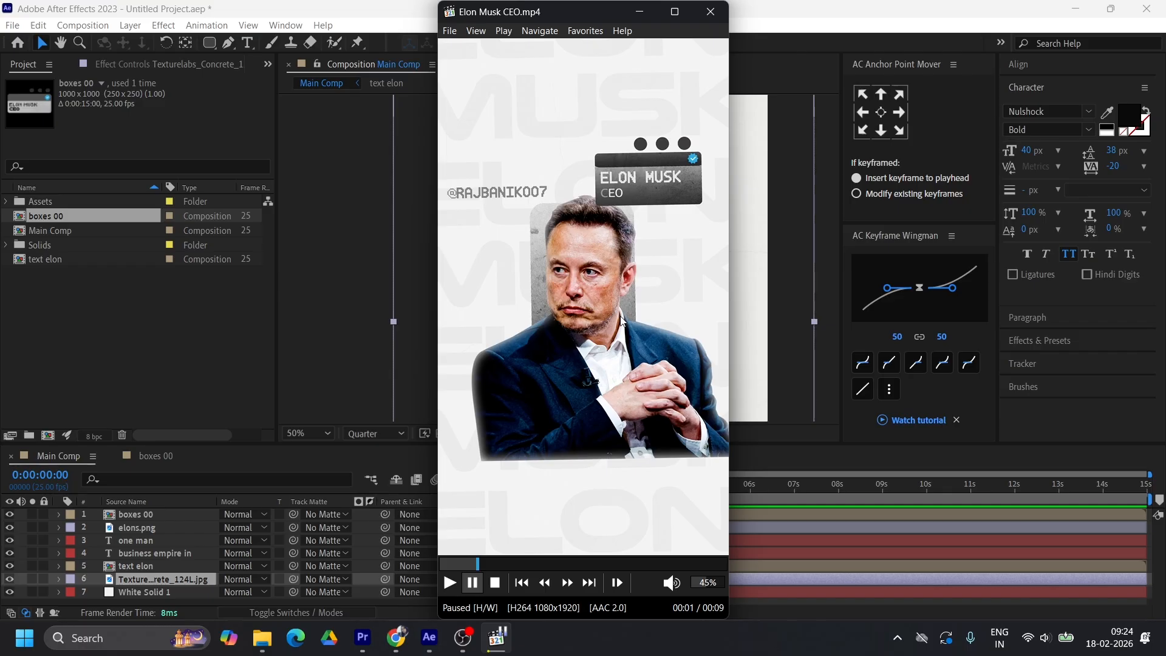
click(431, 647)
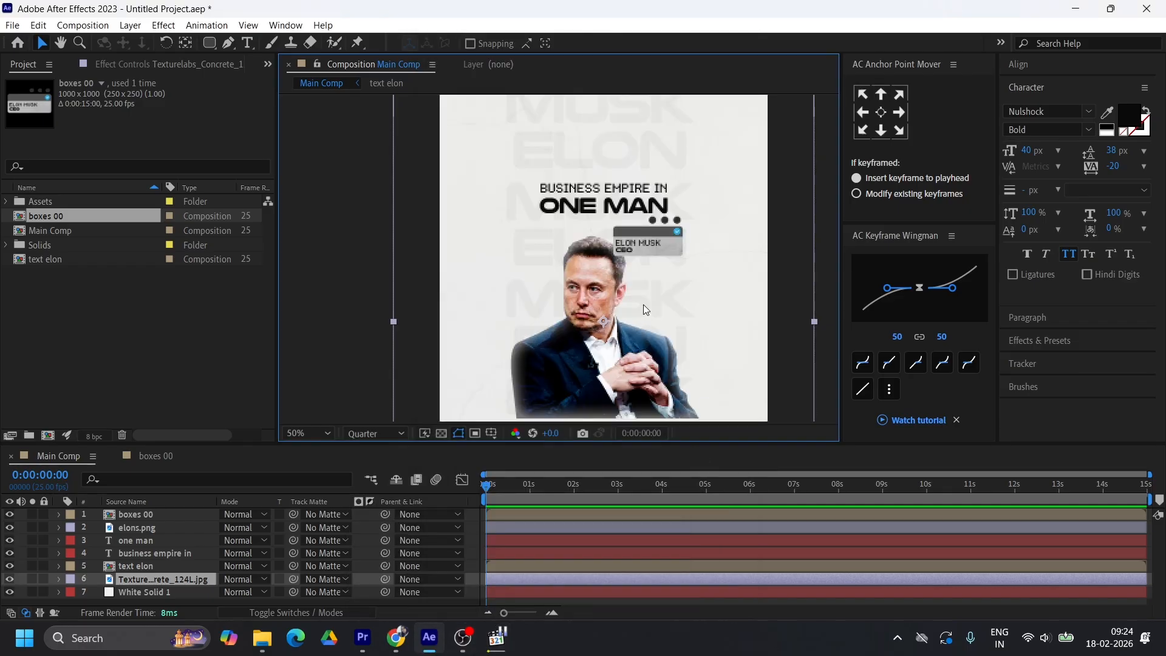
scroll(644, 305, down, 2)
scroll(578, 309, up, 2)
scroll(578, 344, down, 2)
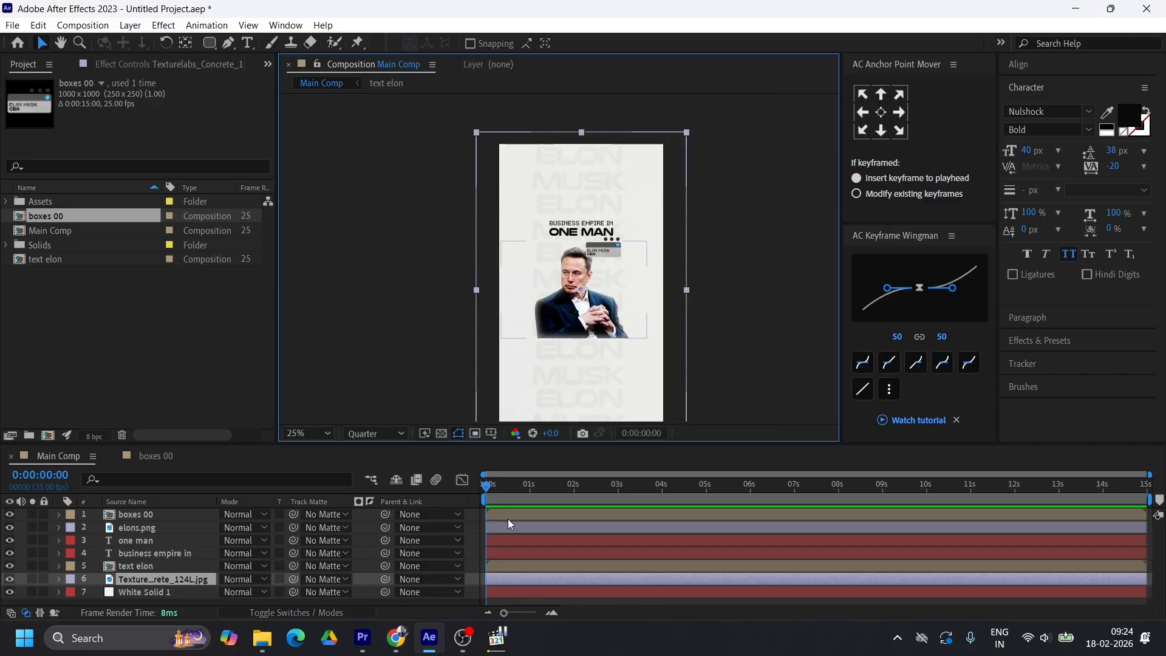
Create a shape layer between elons.png and the one man text and draw a tall dark rectangle behind the portrait
click(138, 529)
click(522, 542)
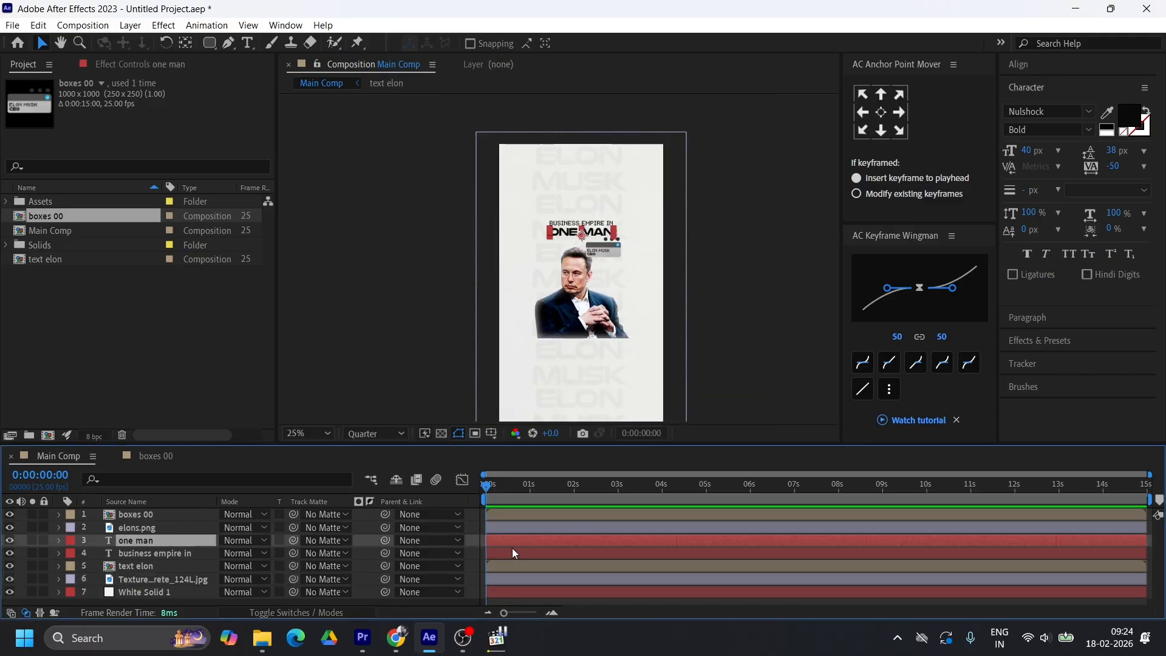
right_click(471, 540)
mouse_move(517, 365)
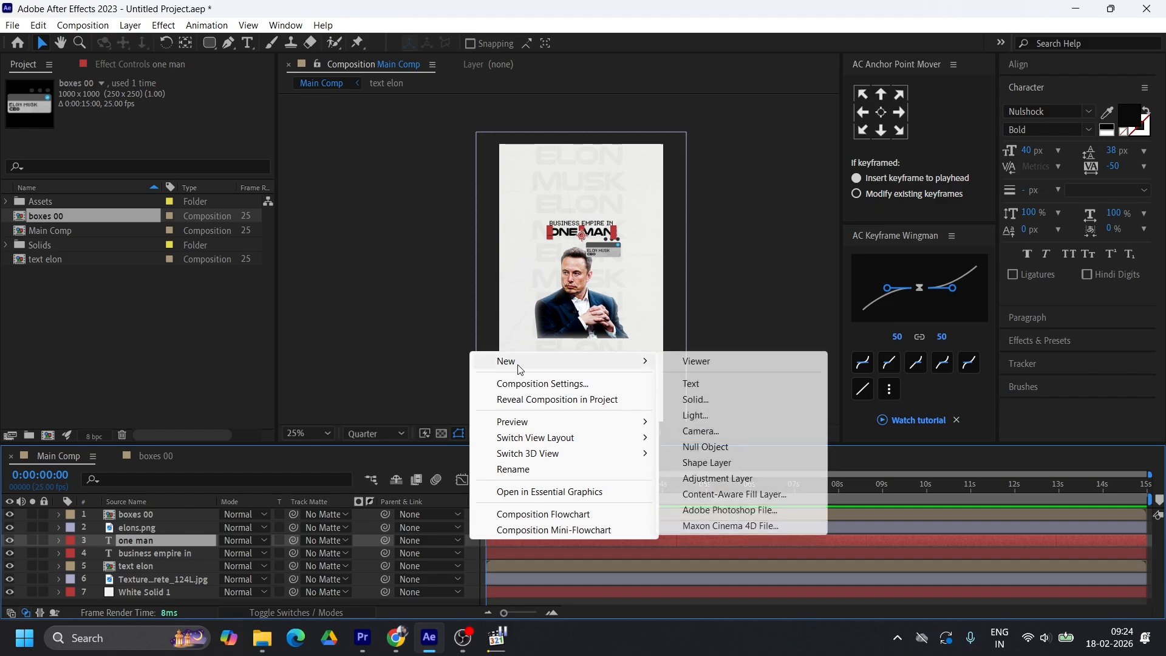
click(741, 464)
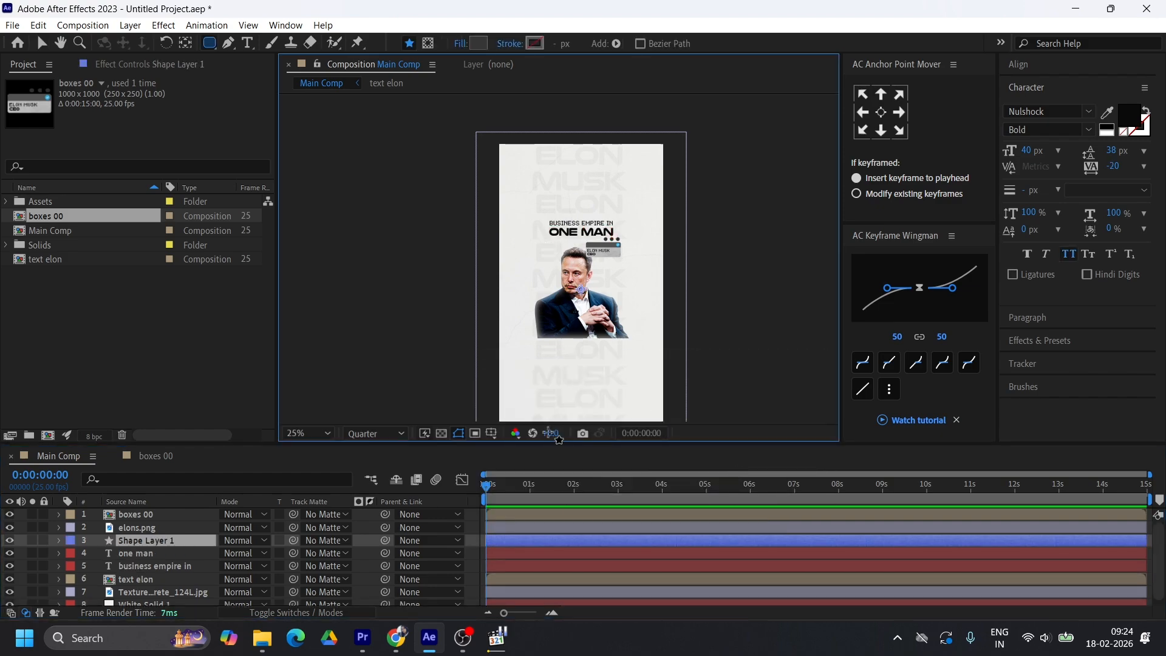
click(497, 639)
click(497, 638)
scroll(503, 171, up, 2)
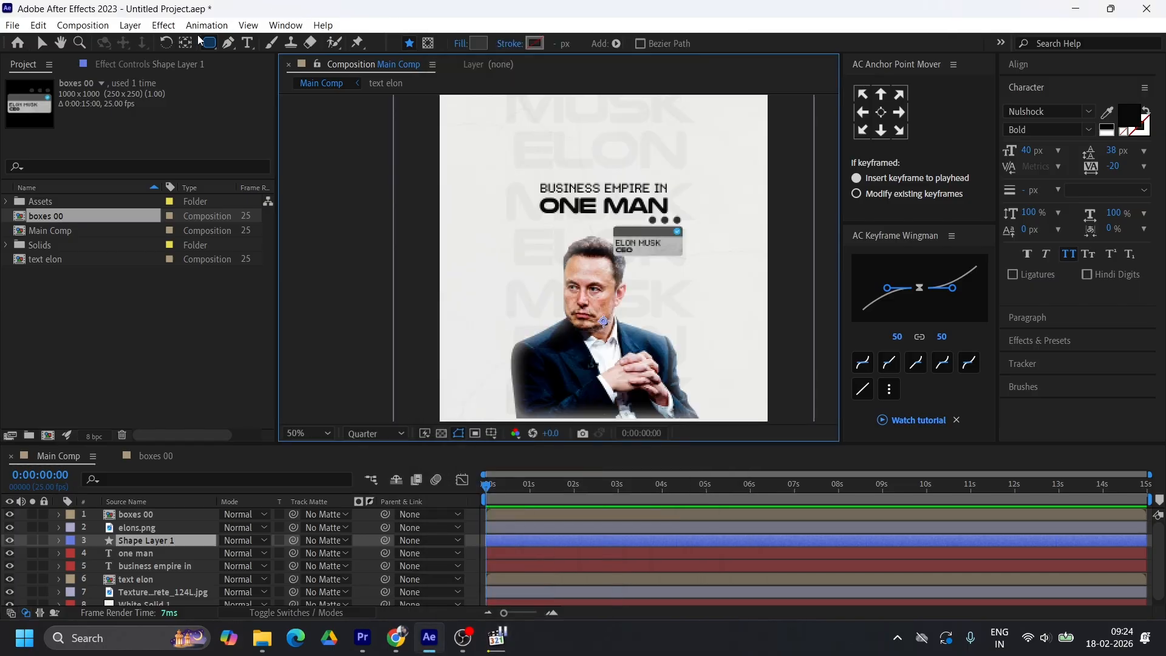
mouse_move(547, 219)
mouse_down()
mouse_move(583, 394)
mouse_move(648, 416)
mouse_up()
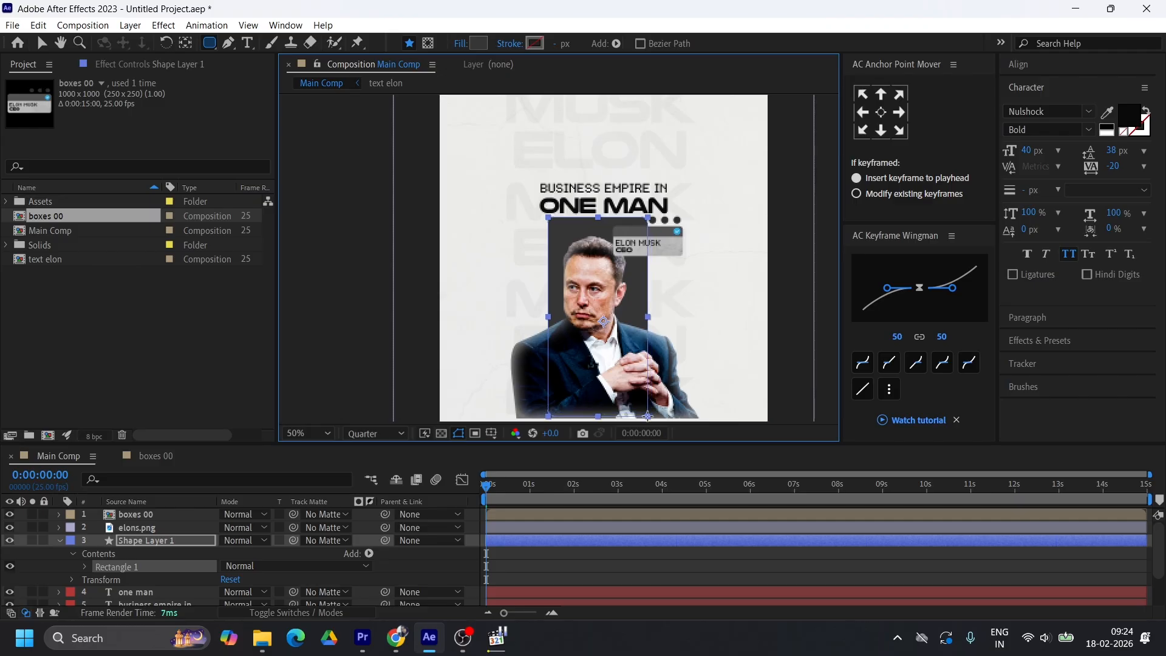
Centre the dark rectangle horizontally and vertically in the composition, nudge it slightly left and centre its anchor point
click(1019, 64)
click(1040, 104)
click(1118, 103)
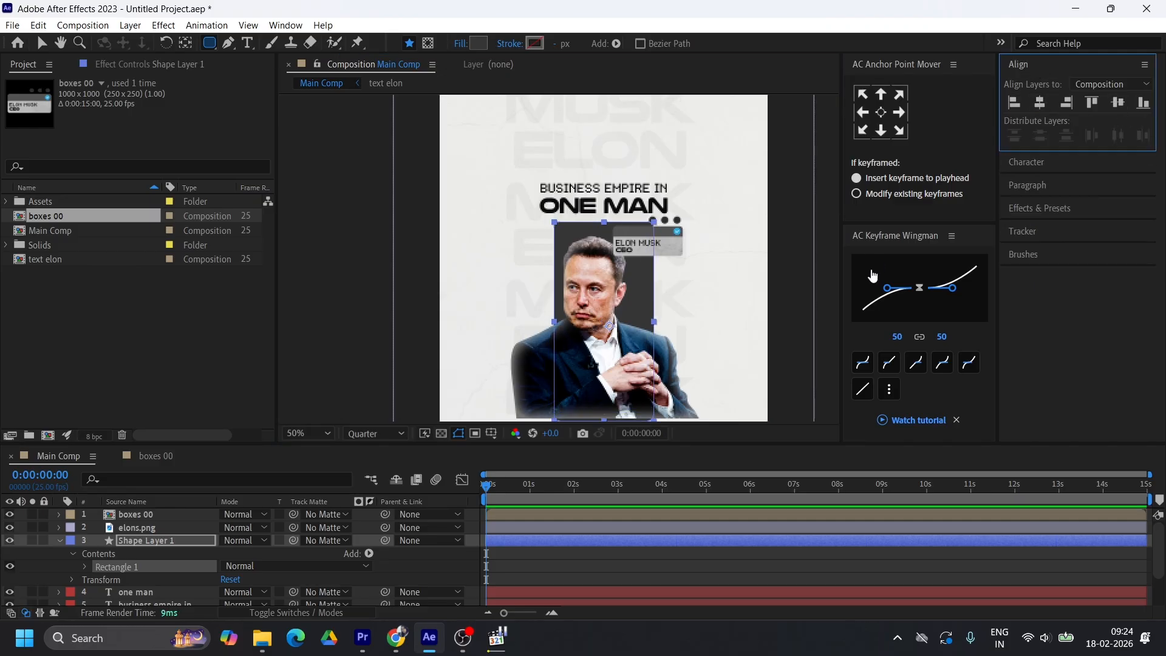
key(shift+Left)
click(881, 112)
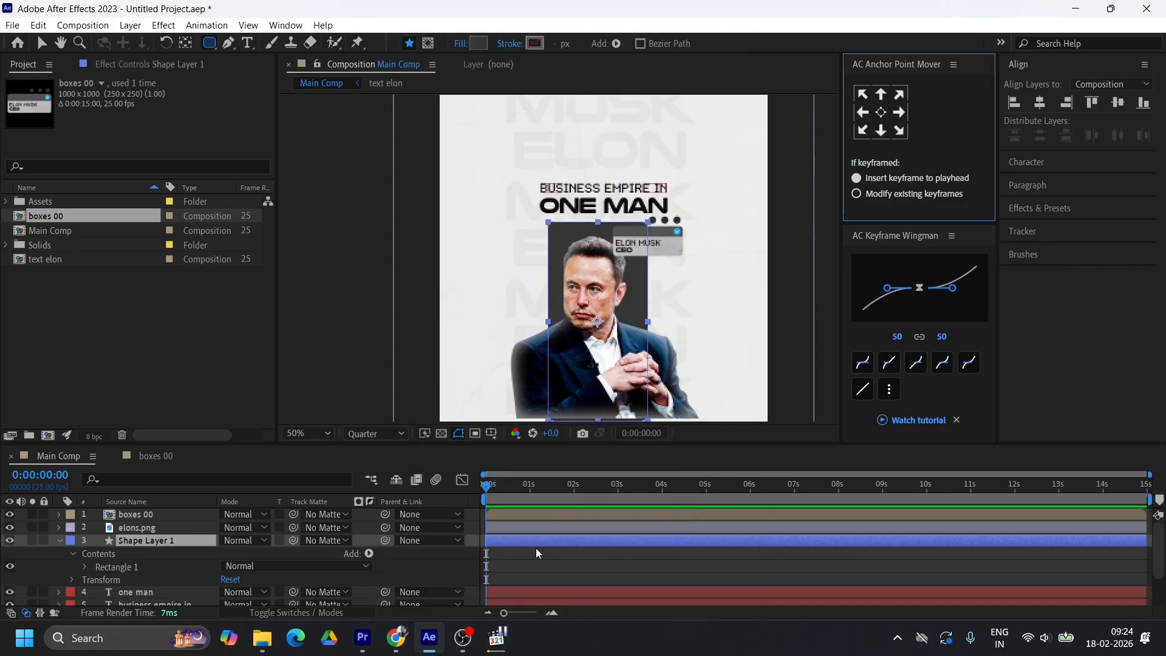
Centre the elons.png portrait horizontally in the composition and scale the dark rectangle behind it down slightly around its centre
click(146, 528)
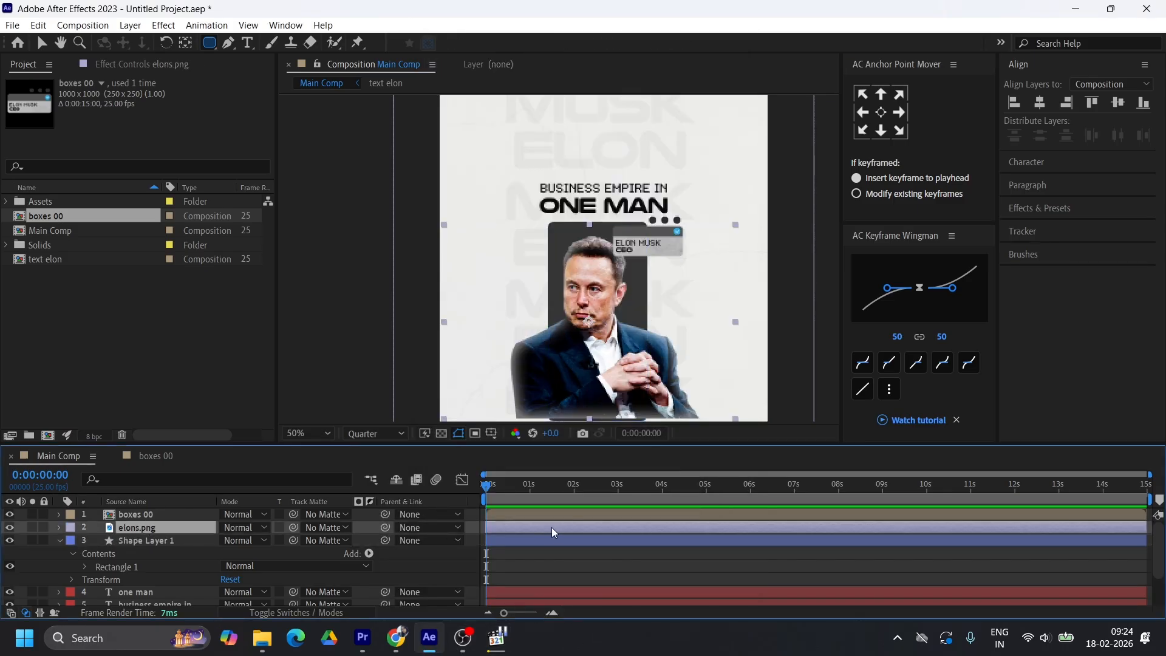
click(1040, 104)
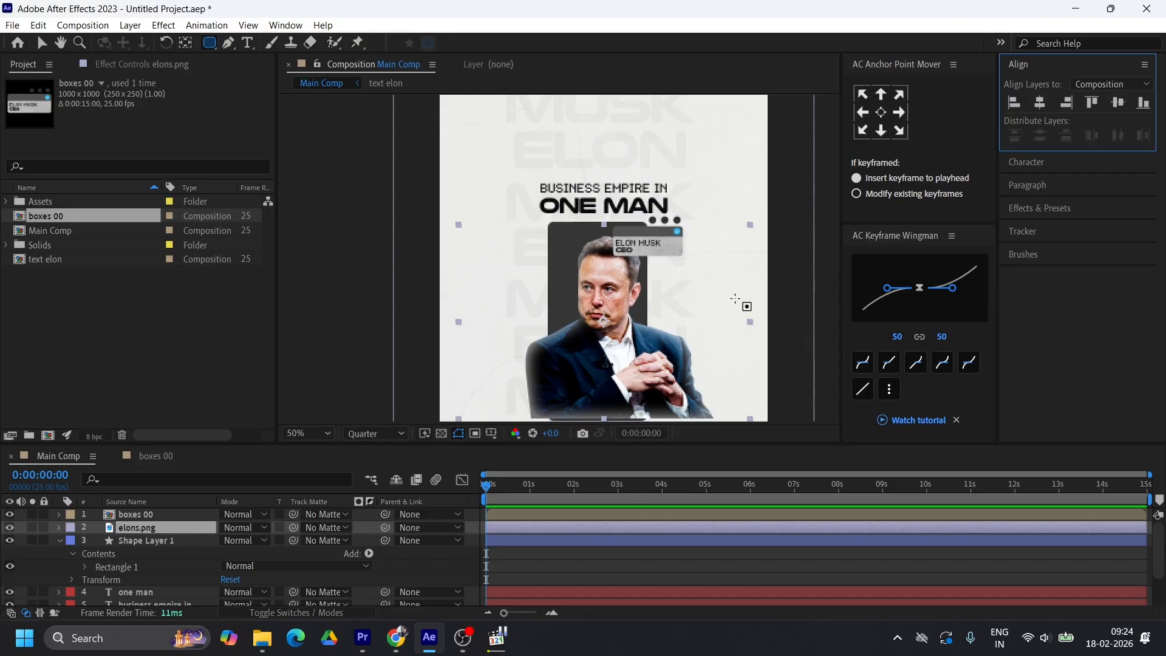
click(521, 541)
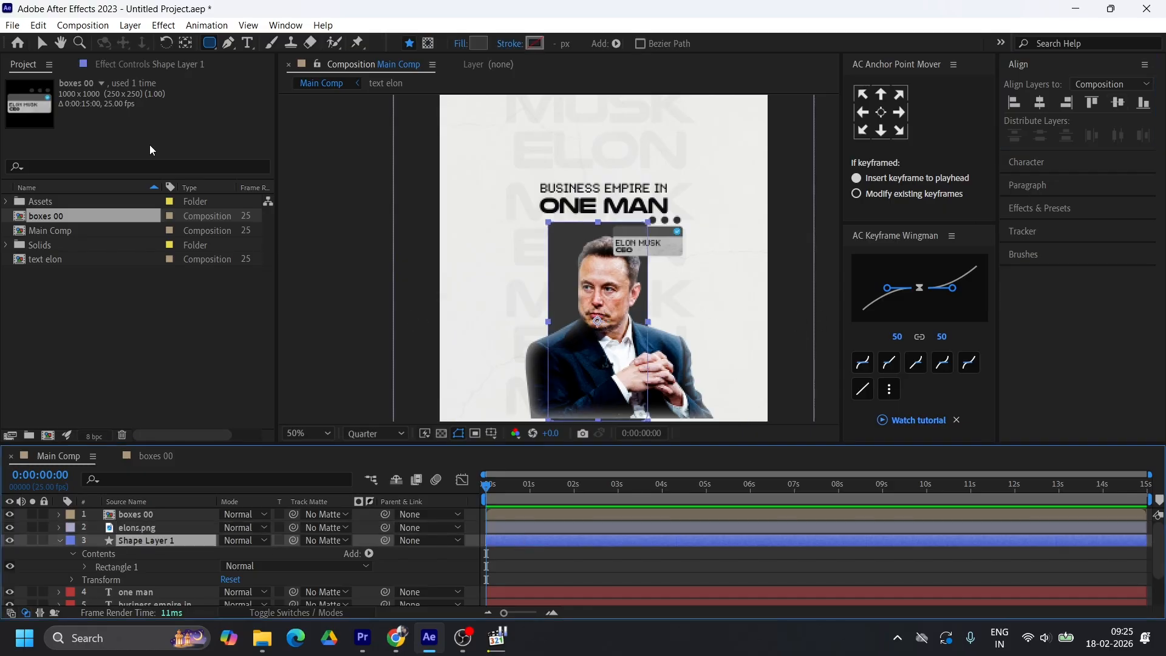
click(40, 41)
drag(550, 321, 556, 325)
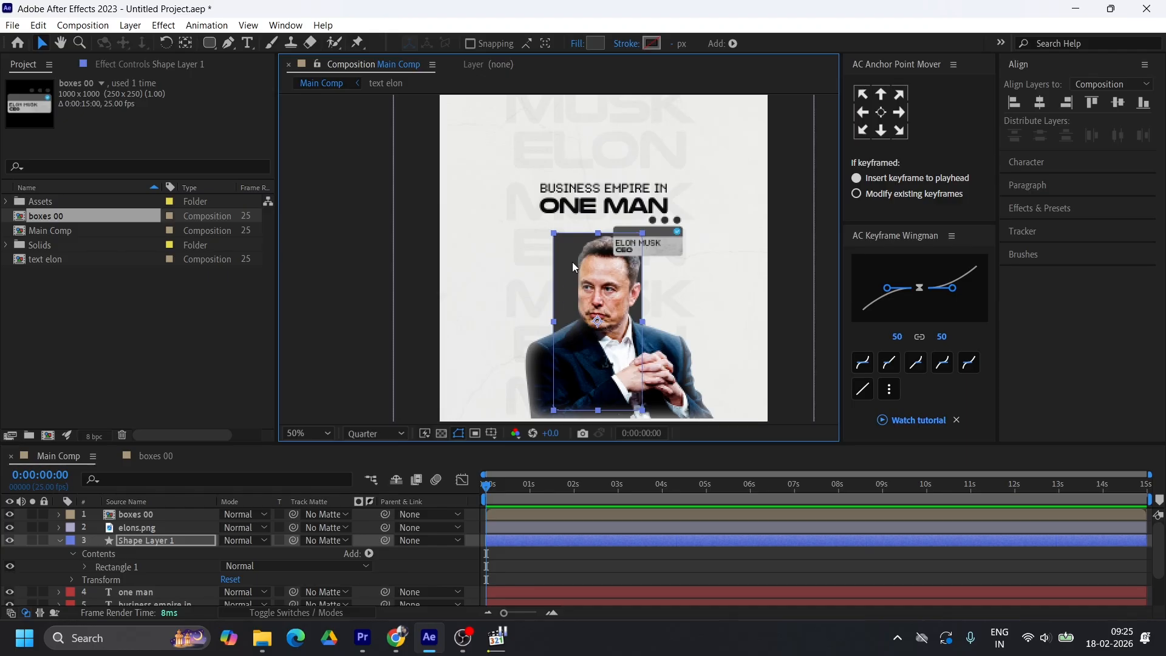
scroll(577, 246, up, 2)
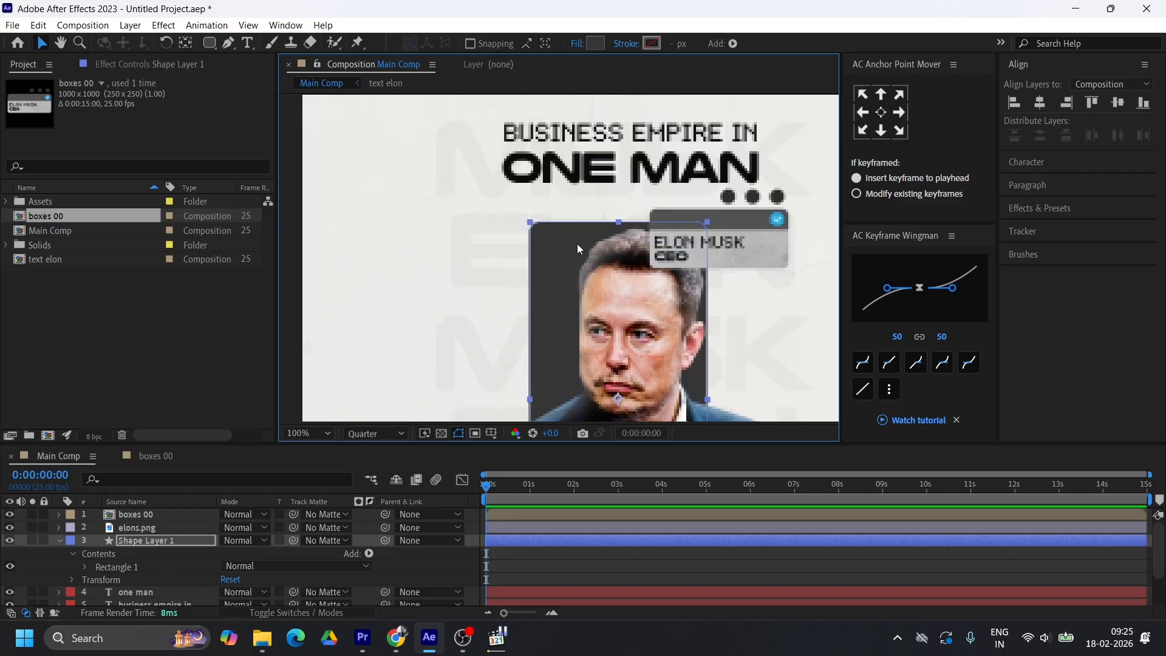
scroll(589, 282, down, 2)
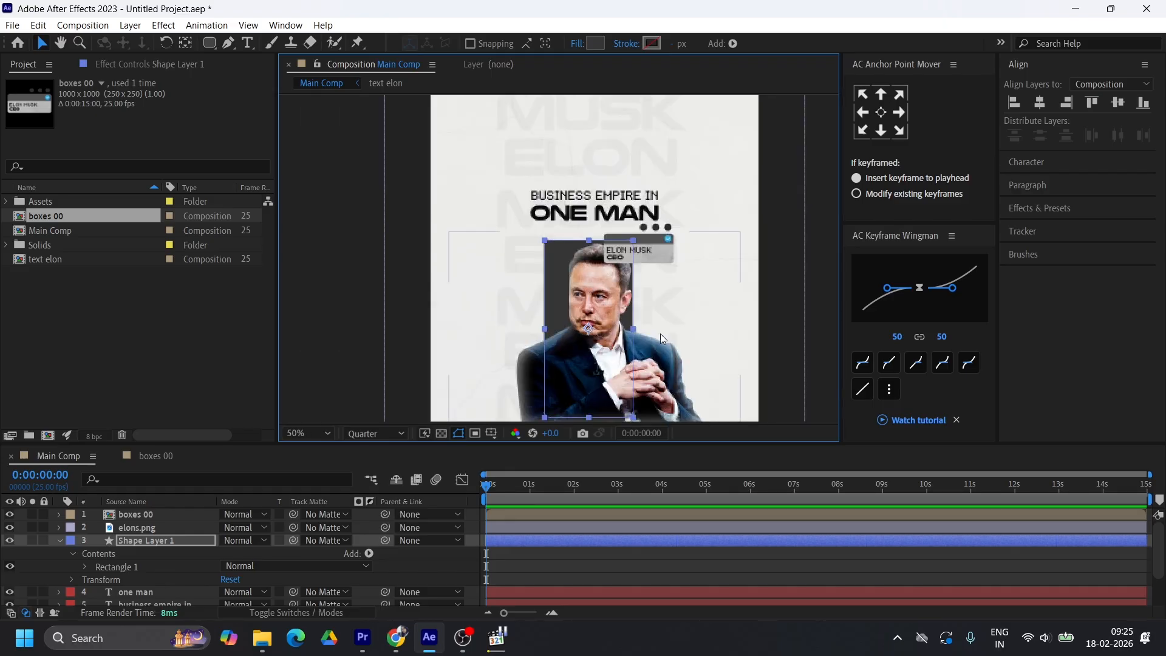
key(h)
scroll(660, 316, up, 1)
key(v)
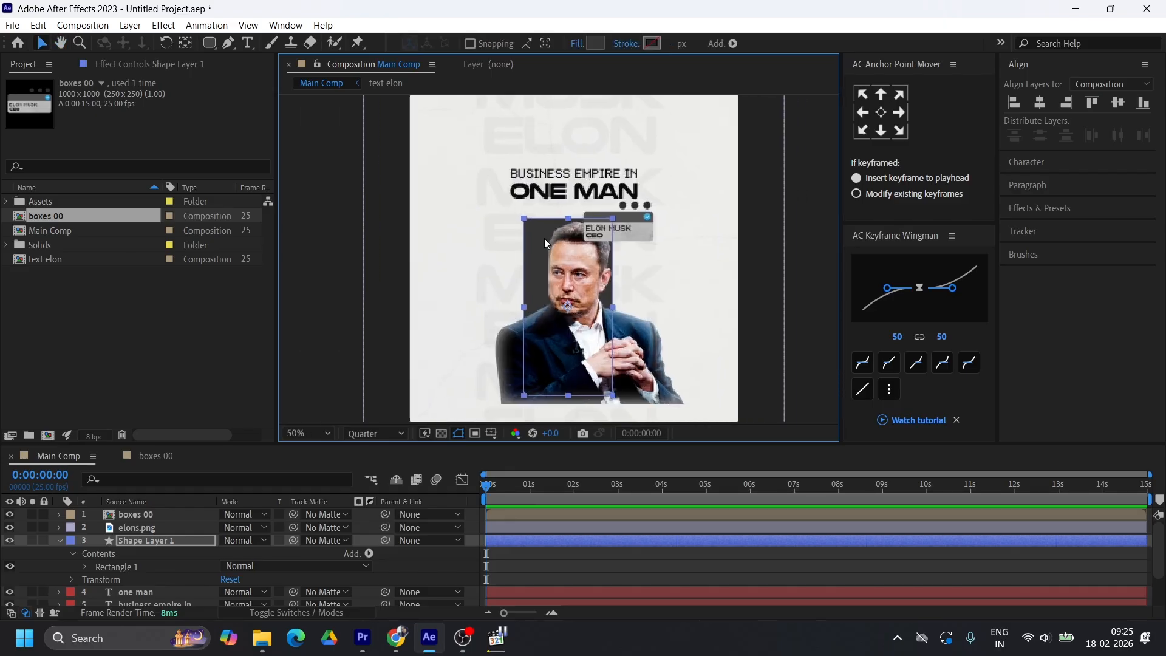
scroll(542, 238, up, 1)
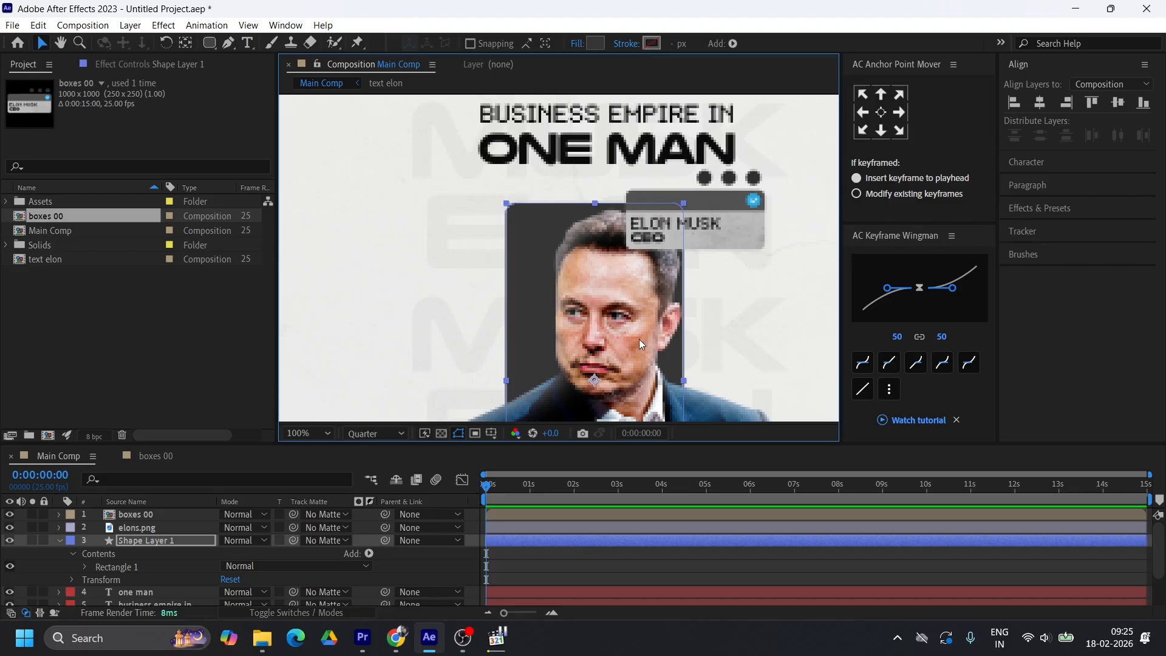
Add Texturelabs_Grunge_221M.jpg directly above Shape Layer 1 and use Shape Layer 1 as its track matte
click(542, 541)
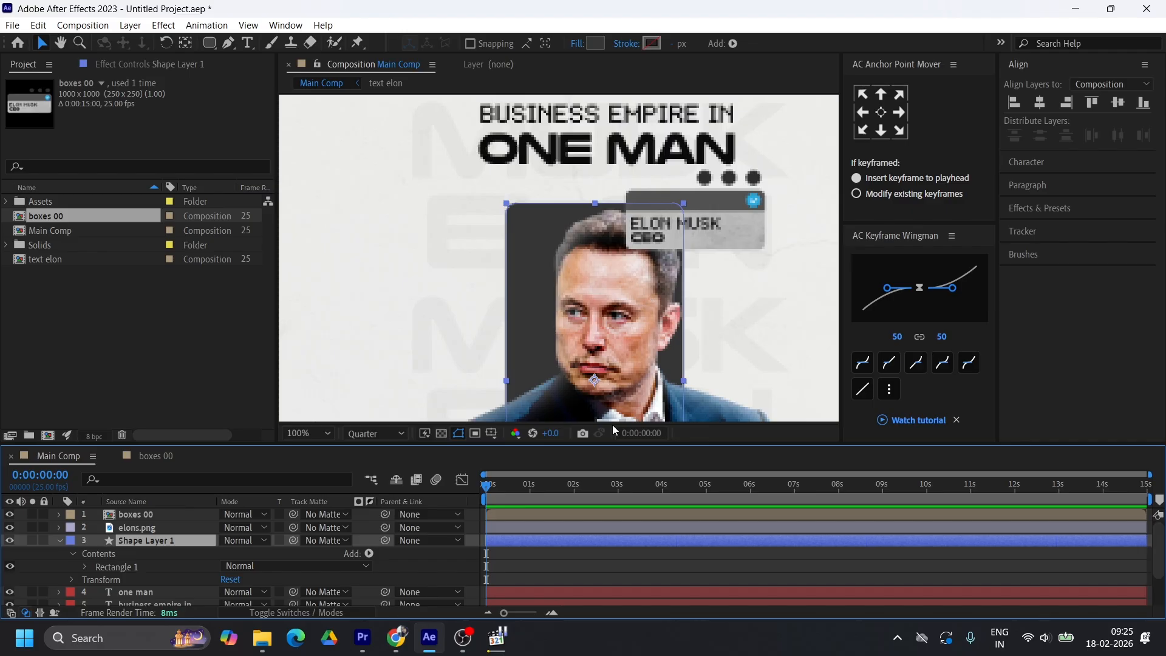
click(58, 540)
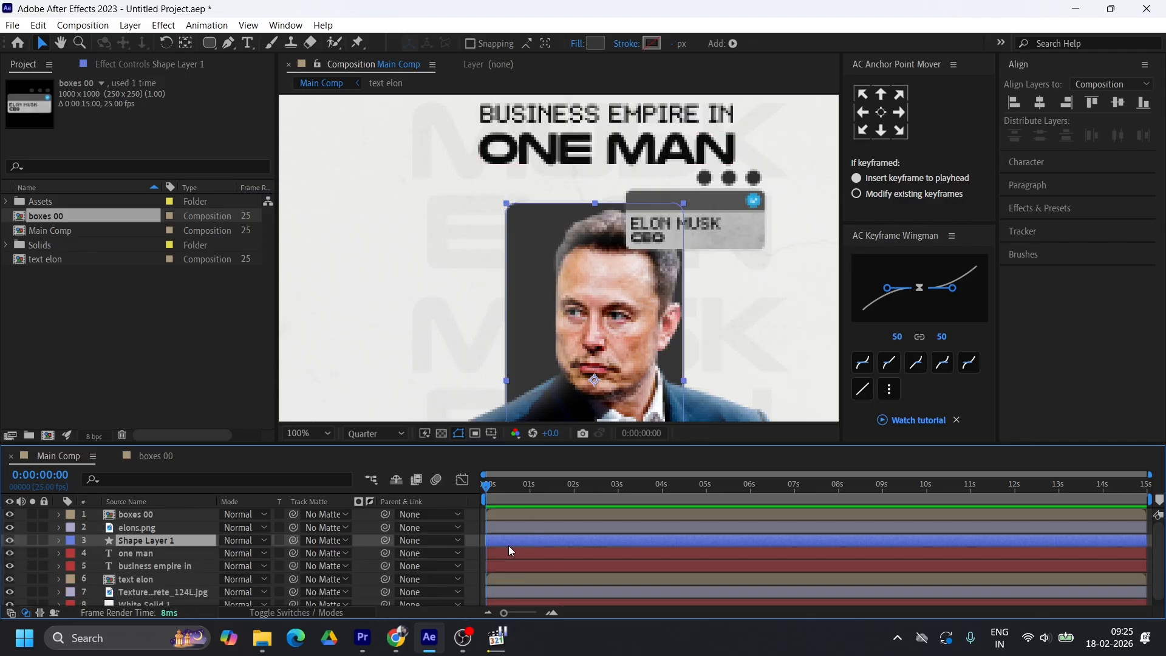
click(7, 201)
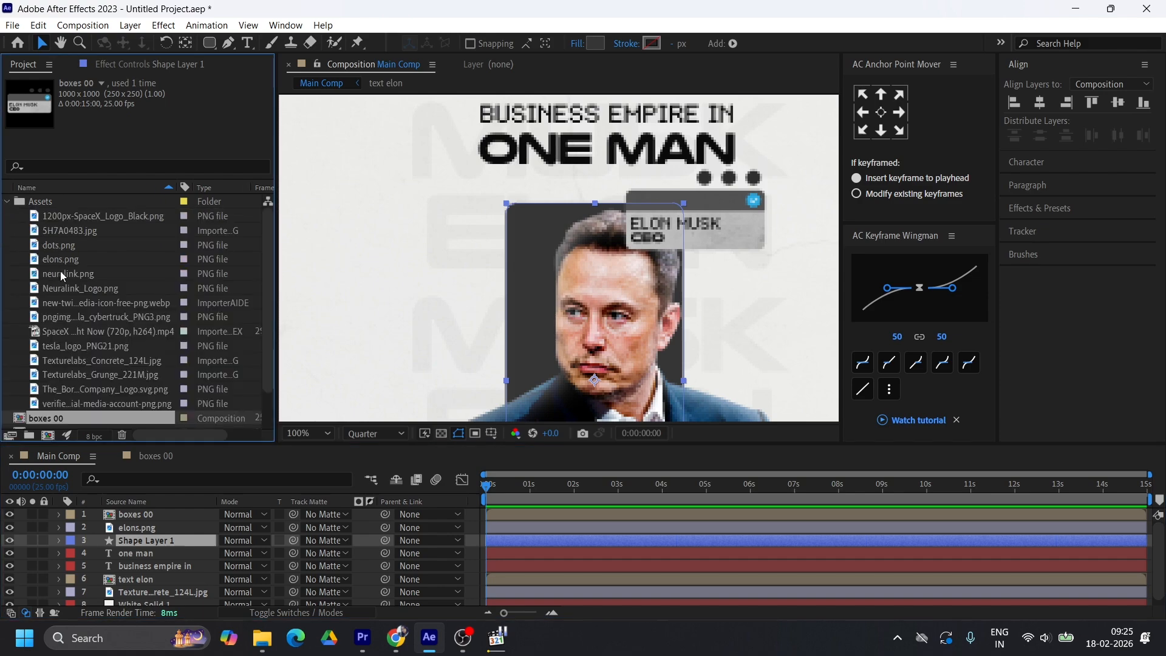
click(74, 374)
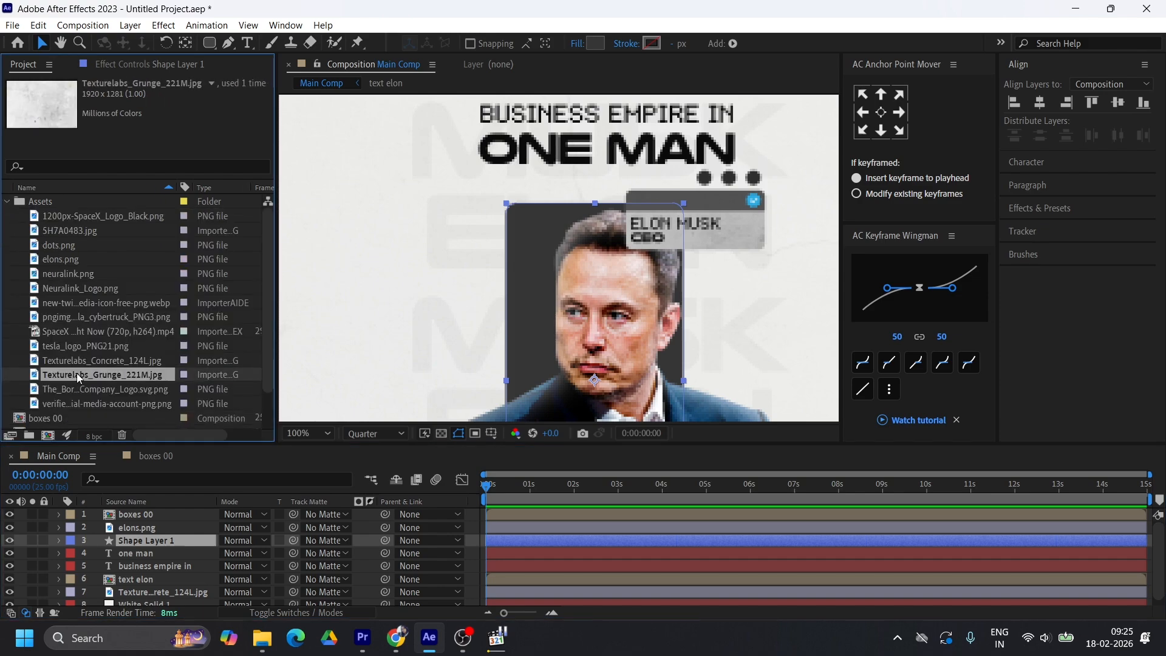
drag(101, 374, 110, 533)
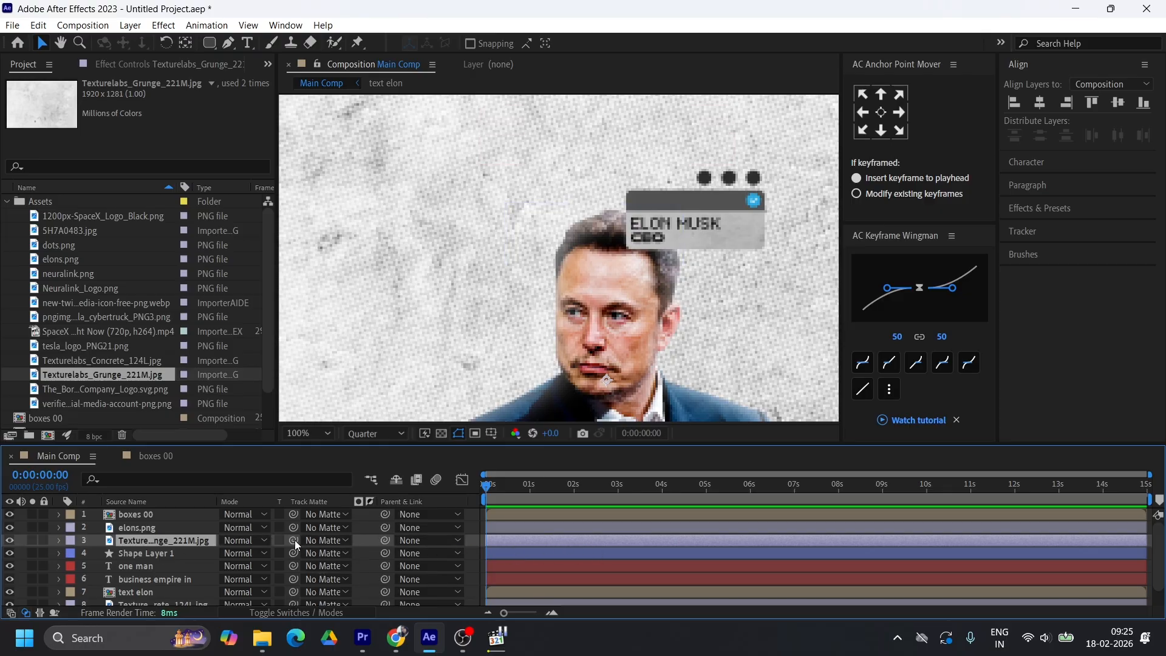
drag(294, 540, 153, 554)
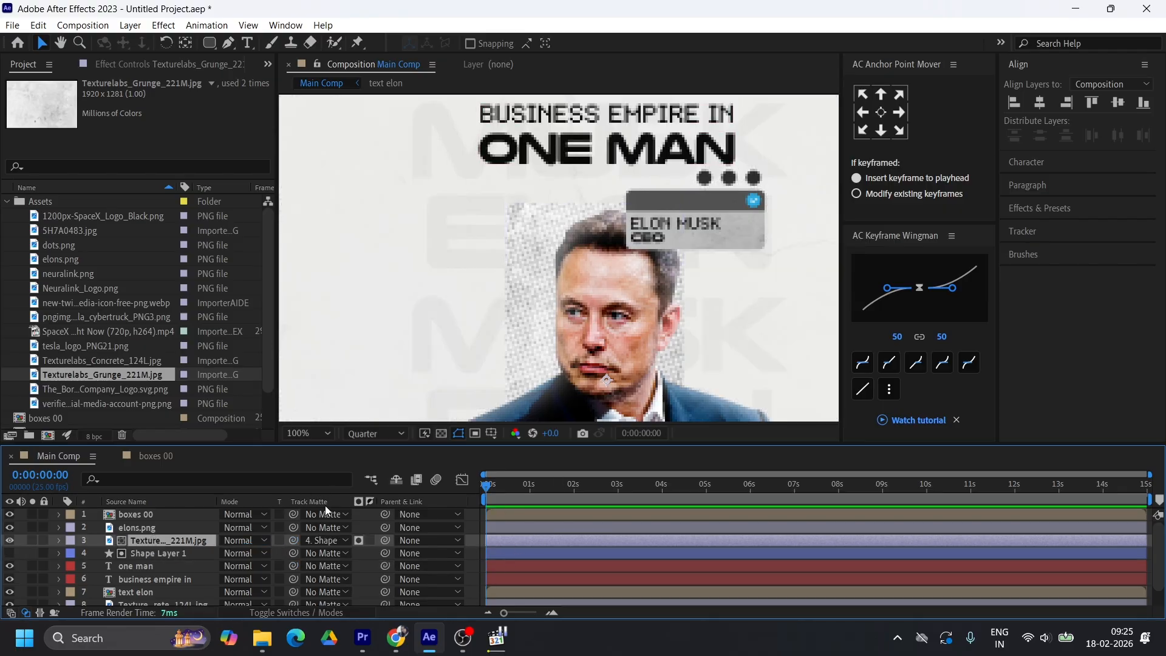
Try Color Burn, Lighten and Screen blending on the grunge texture layer and settle on Multiply
click(245, 541)
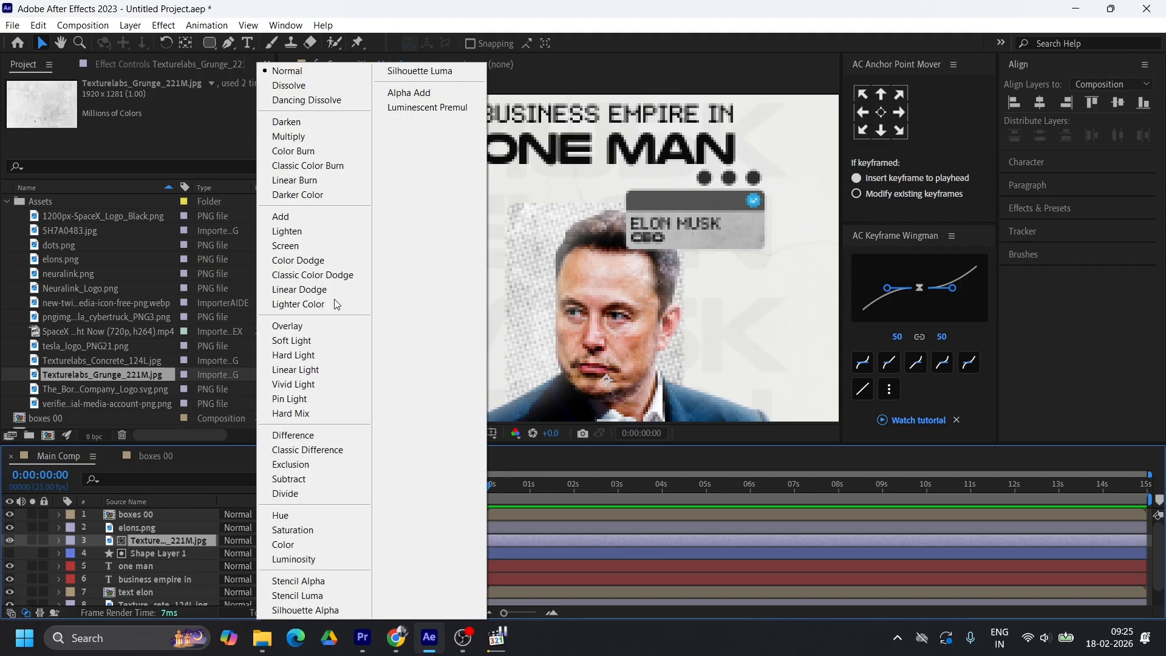
click(299, 136)
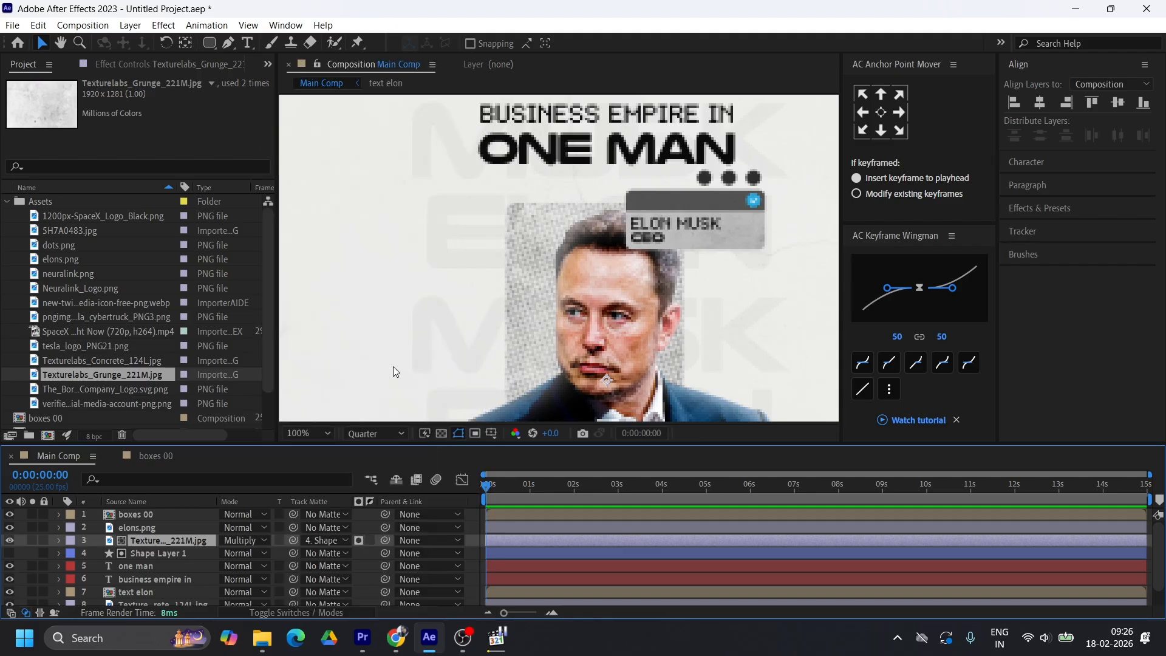
click(245, 541)
click(301, 151)
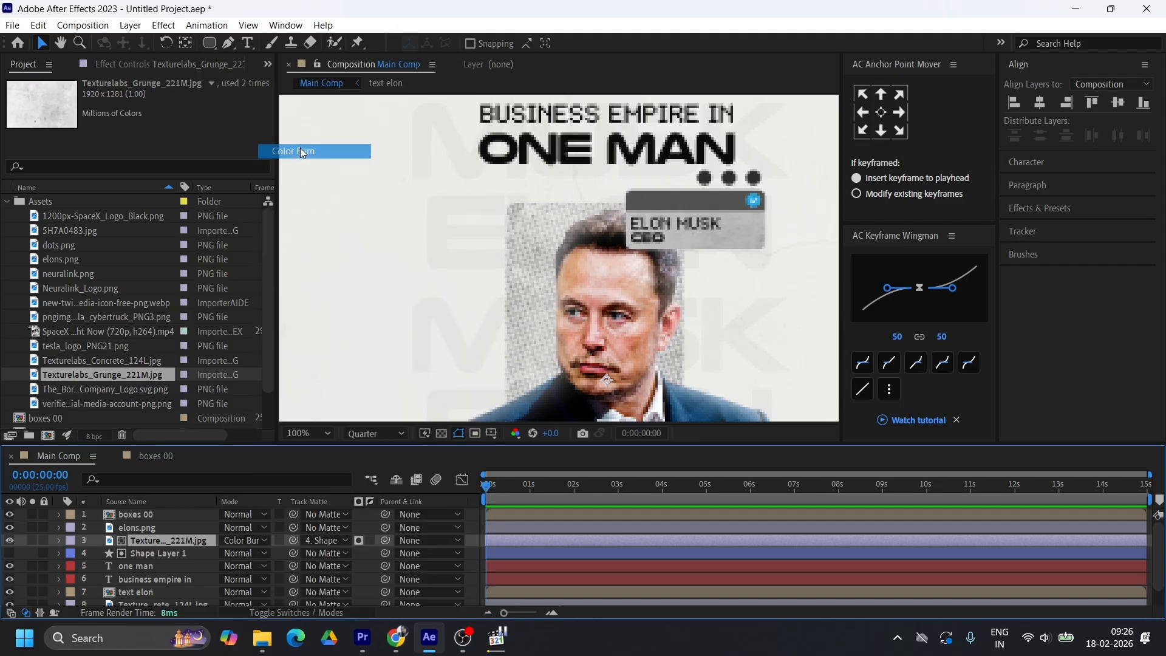
click(246, 540)
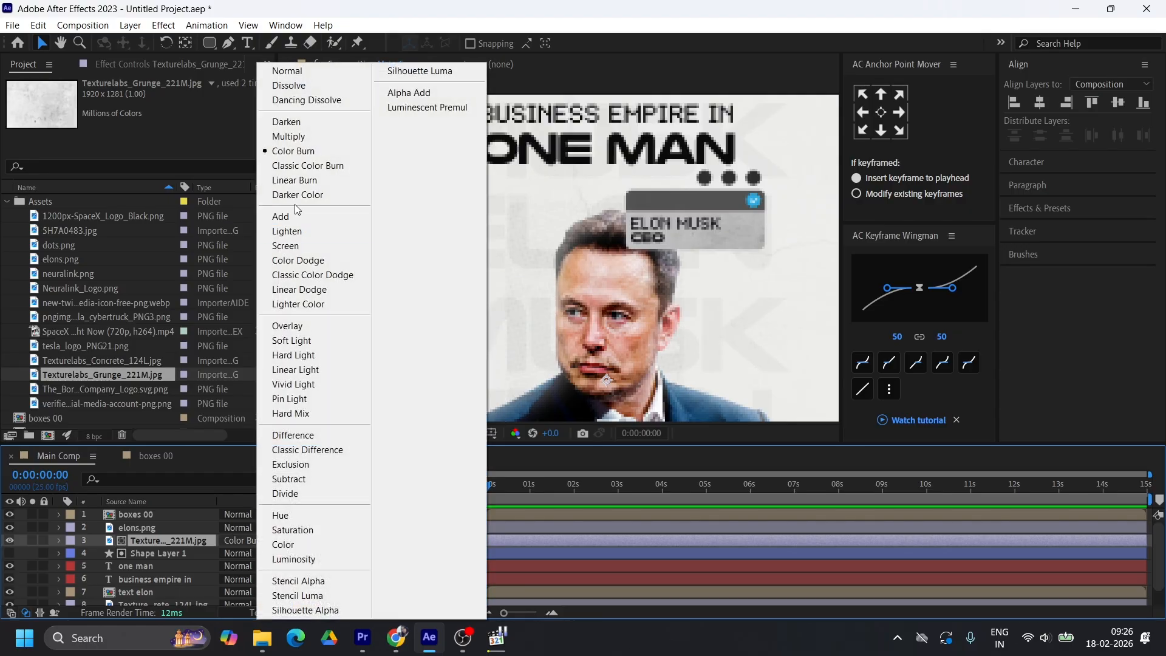
click(287, 231)
click(240, 540)
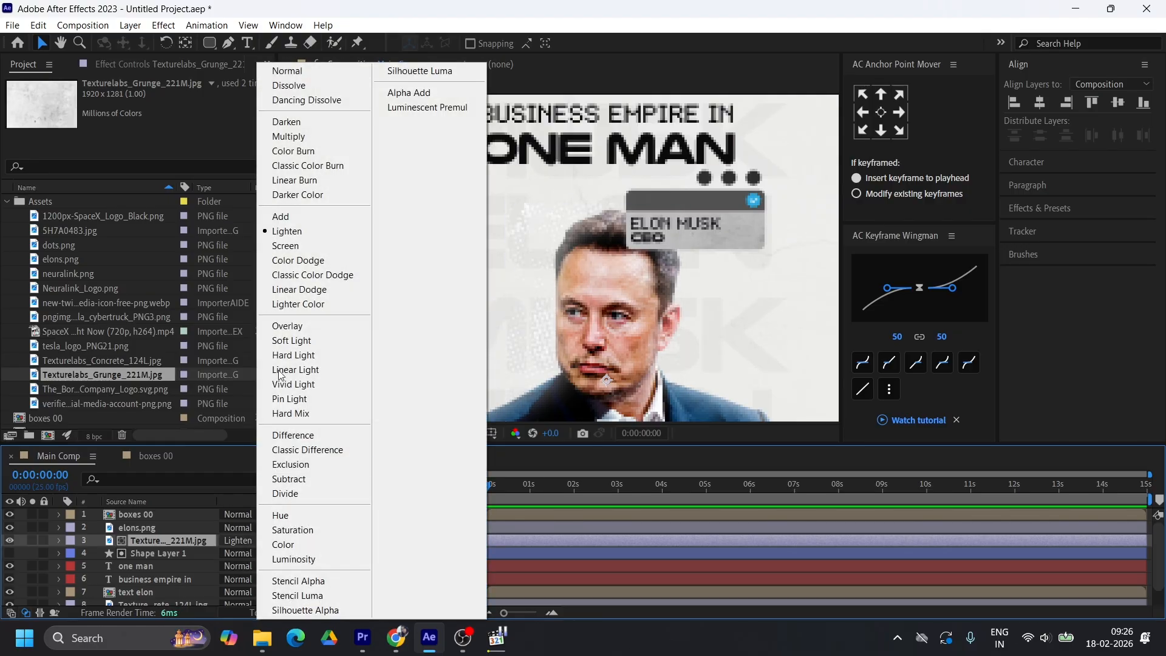
click(285, 245)
click(240, 541)
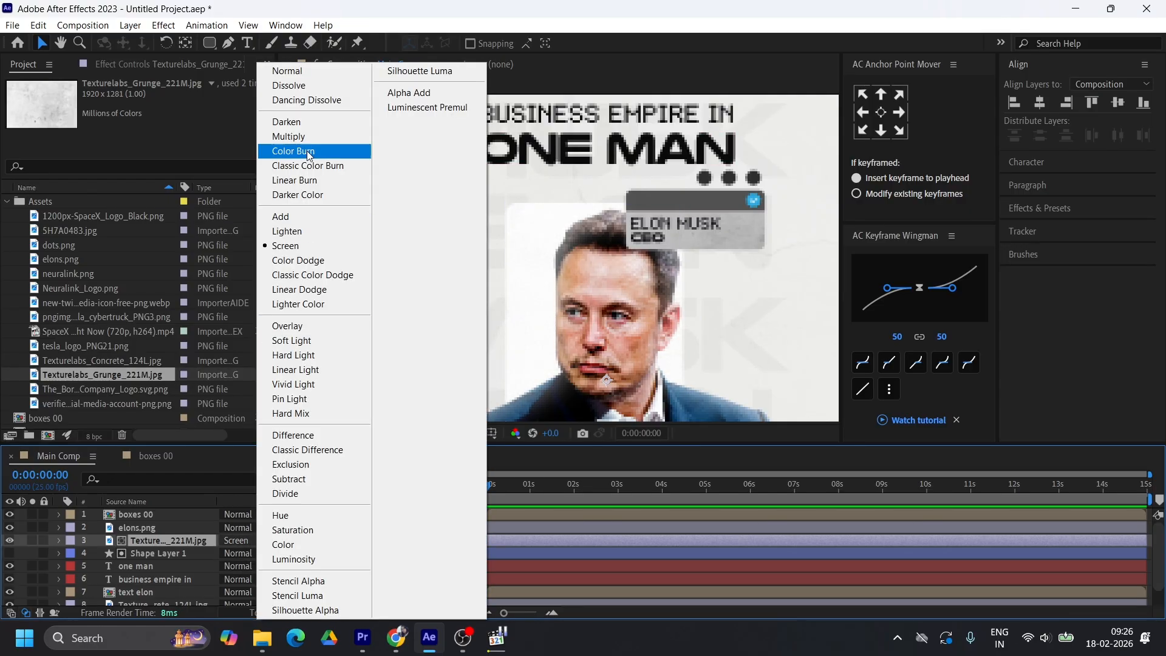
click(289, 137)
Make Shape Layer 1 visible again beneath the grunge texture and rotate the texture layer by 90°
key(t)
click(229, 553)
click(158, 566)
click(812, 367)
click(137, 527)
click(168, 540)
key(r)
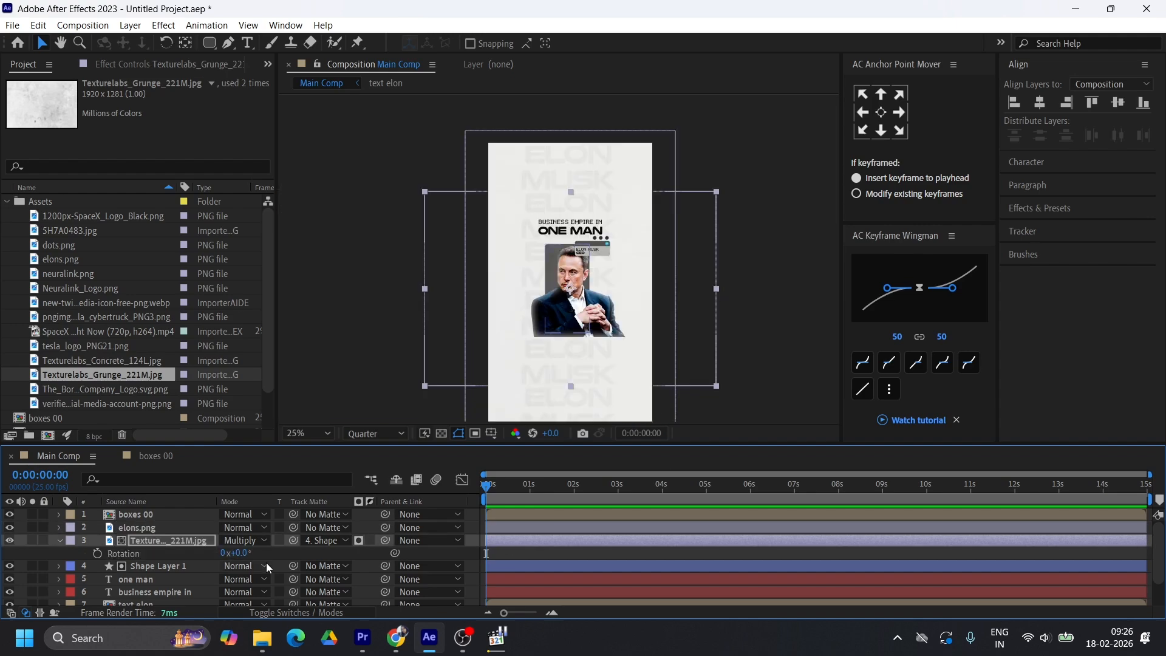
click(241, 553)
text(90)
scroll(569, 259, up, 3)
scroll(569, 259, down, 1)
Set the opacity of the grunge texture layer to 40%
click(162, 541)
key(t)
click(230, 553)
text(4)
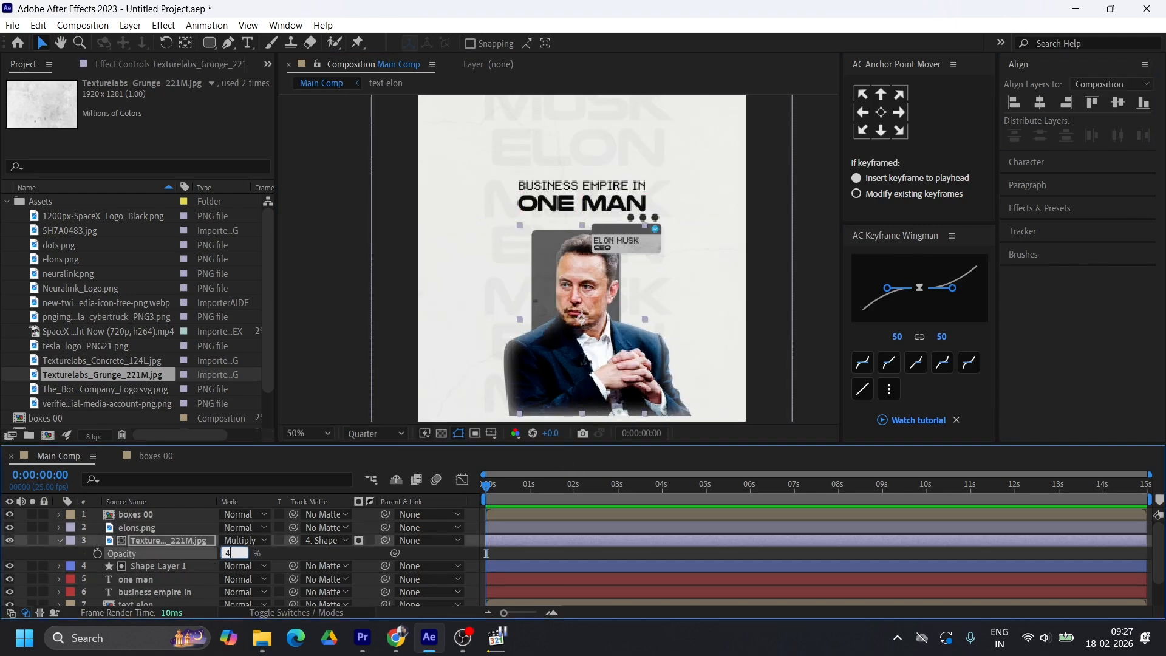
text(0)
key(Return)
Bring up the Elon Musk CEO.mp4 reference video and scrub through its opening seconds to examine the picture boxes around the portrait
mouse_move(497, 636)
click(494, 555)
click(505, 565)
click(520, 566)
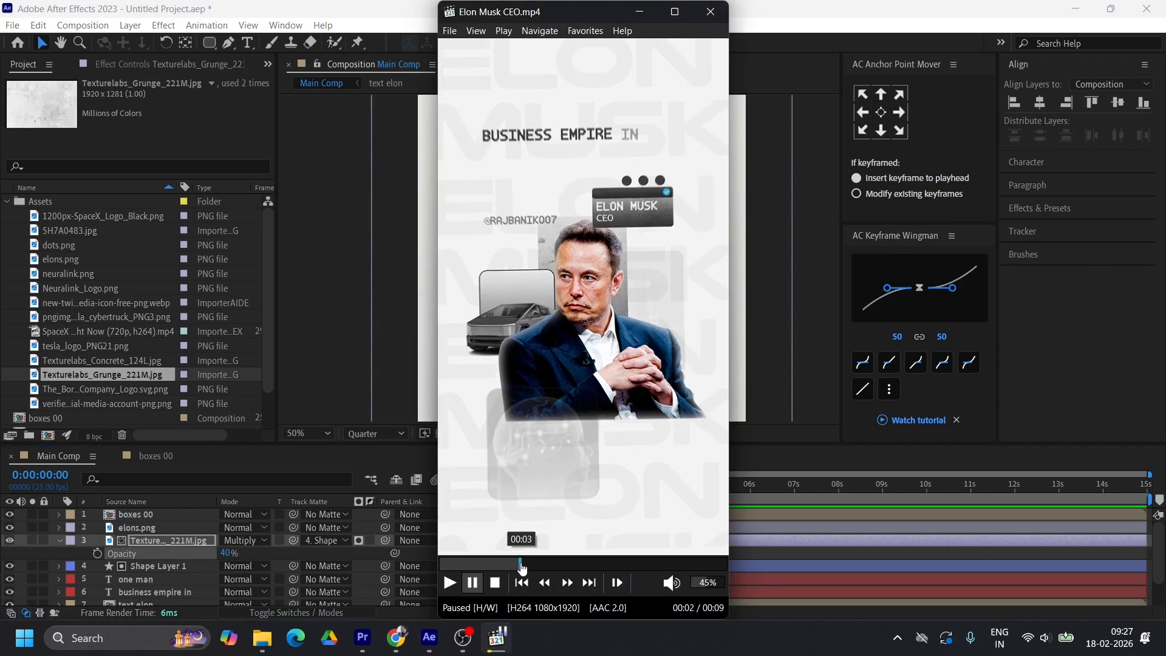
click(533, 565)
click(547, 565)
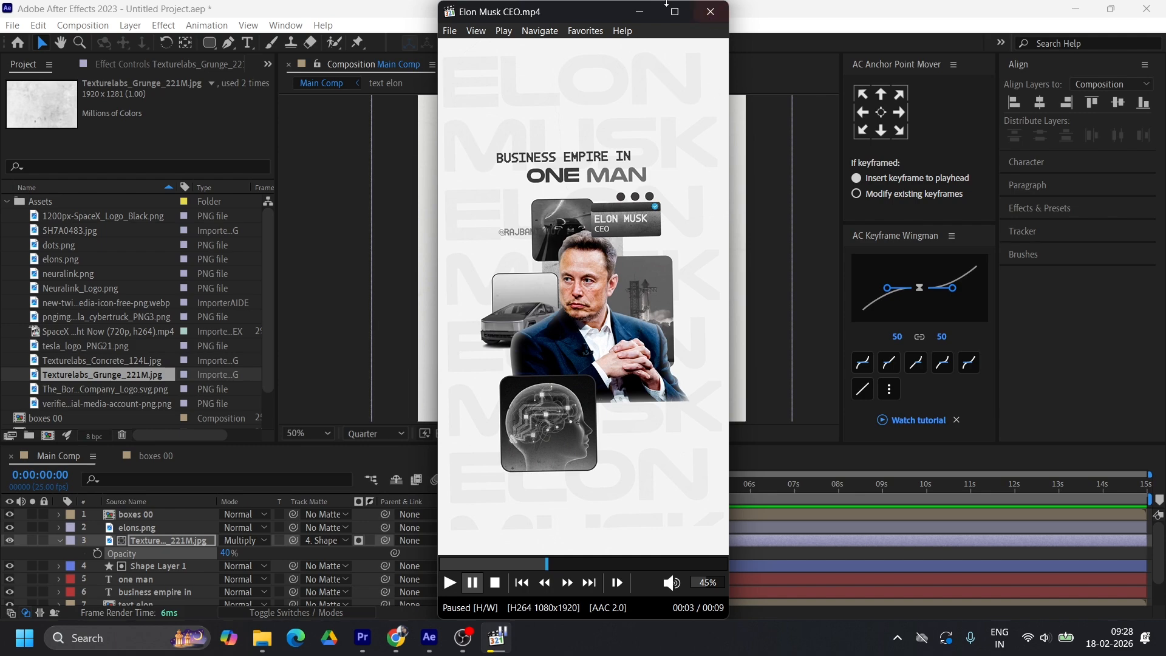
Scrub through the middle and later seconds of Elon Musk CEO.mp4 to examine the company boxes around the portrait
click(640, 12)
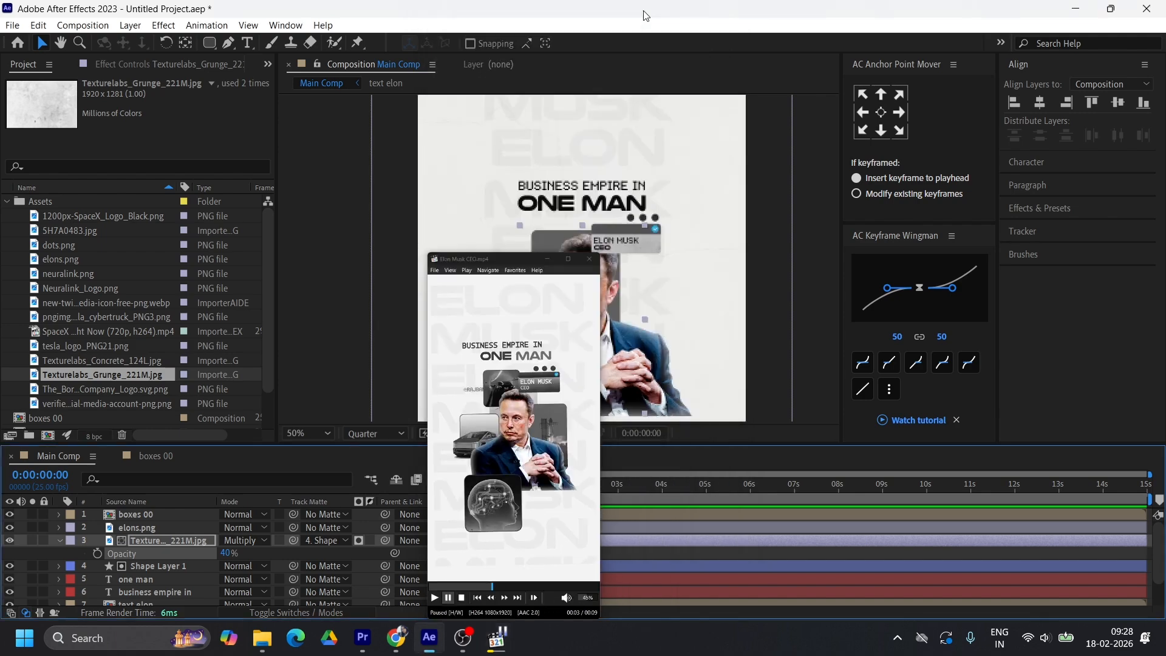
click(496, 638)
click(595, 564)
click(613, 564)
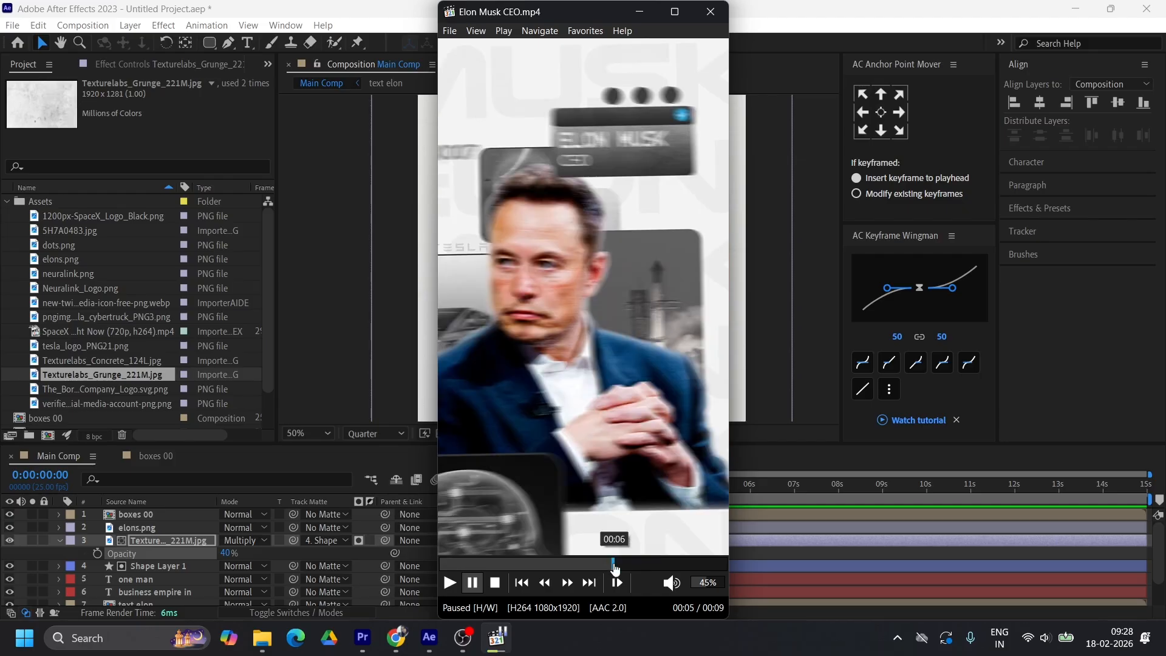
click(625, 564)
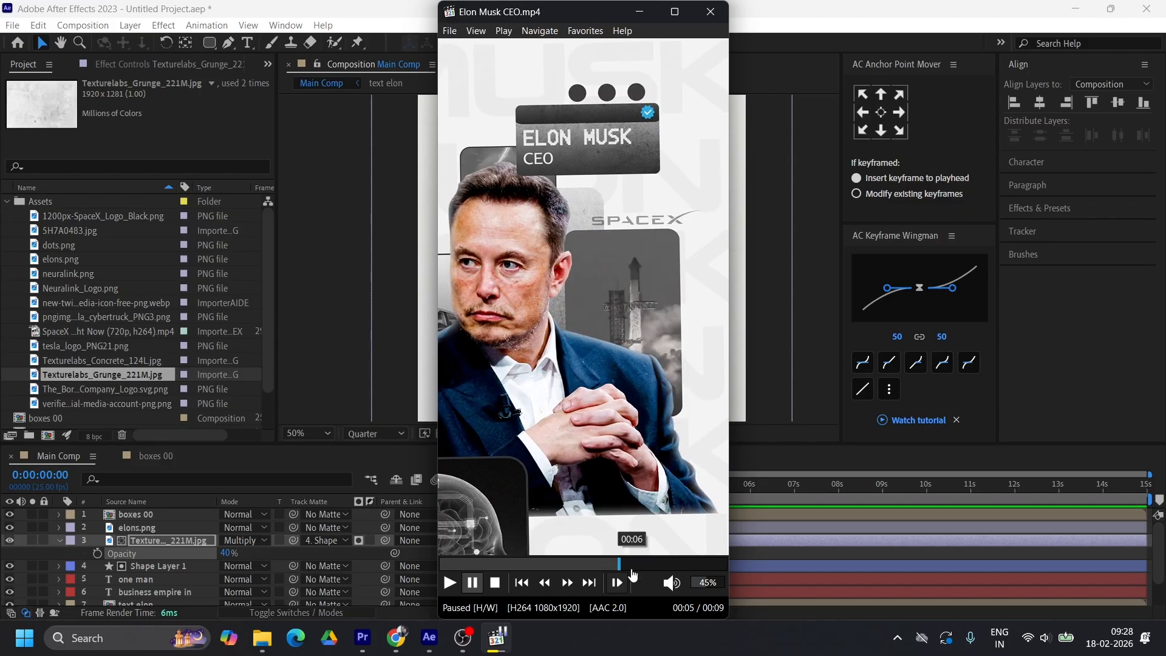
click(632, 564)
click(645, 564)
click(659, 564)
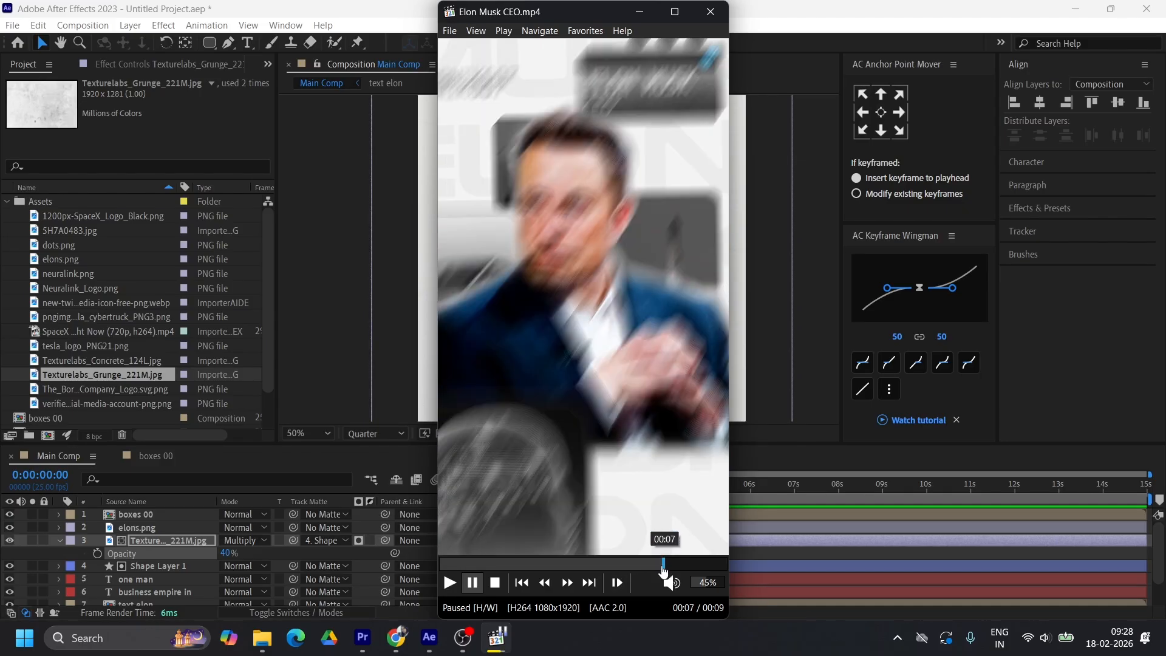
click(638, 564)
click(591, 564)
click(567, 564)
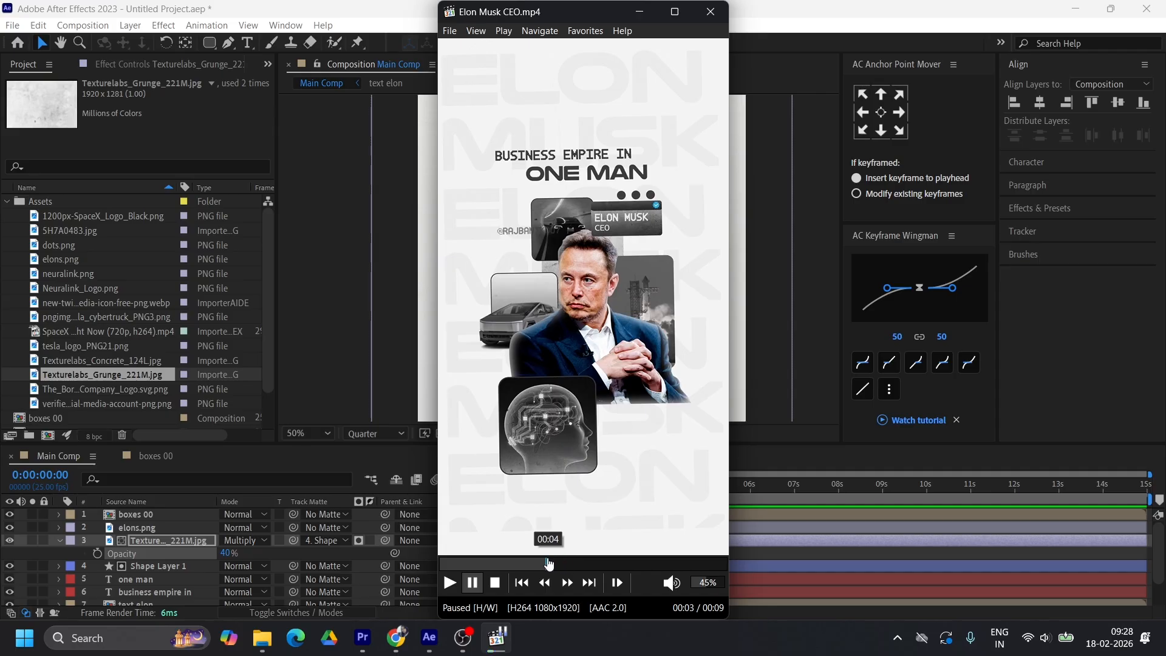
click(547, 564)
click(558, 564)
click(574, 566)
click(598, 567)
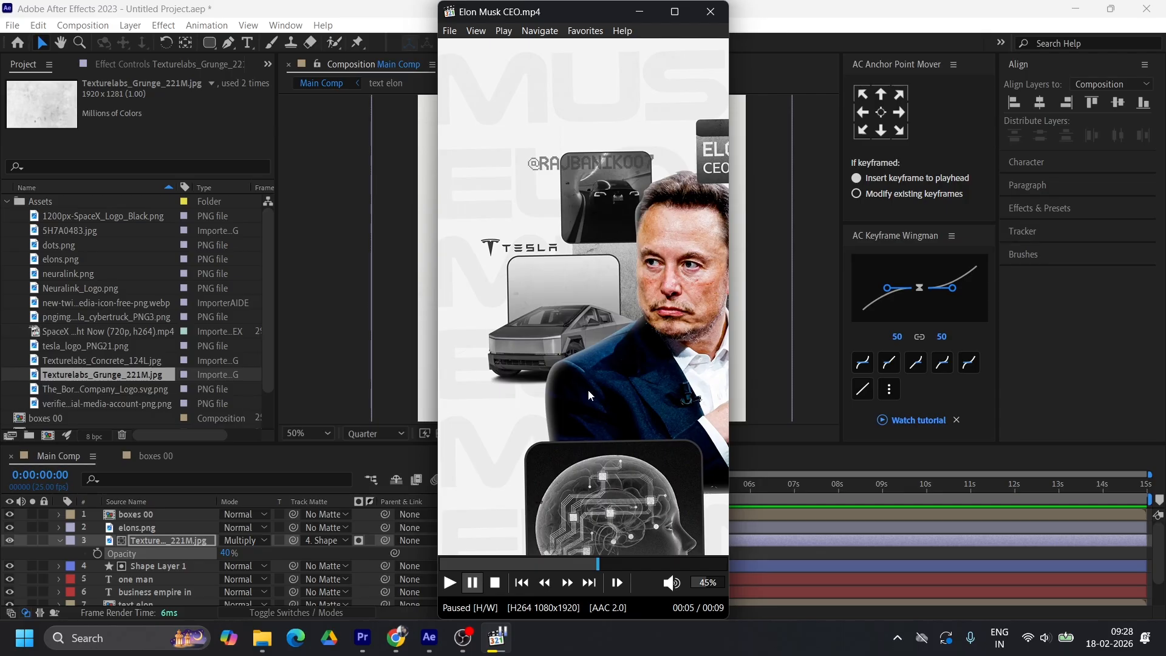
click(640, 11)
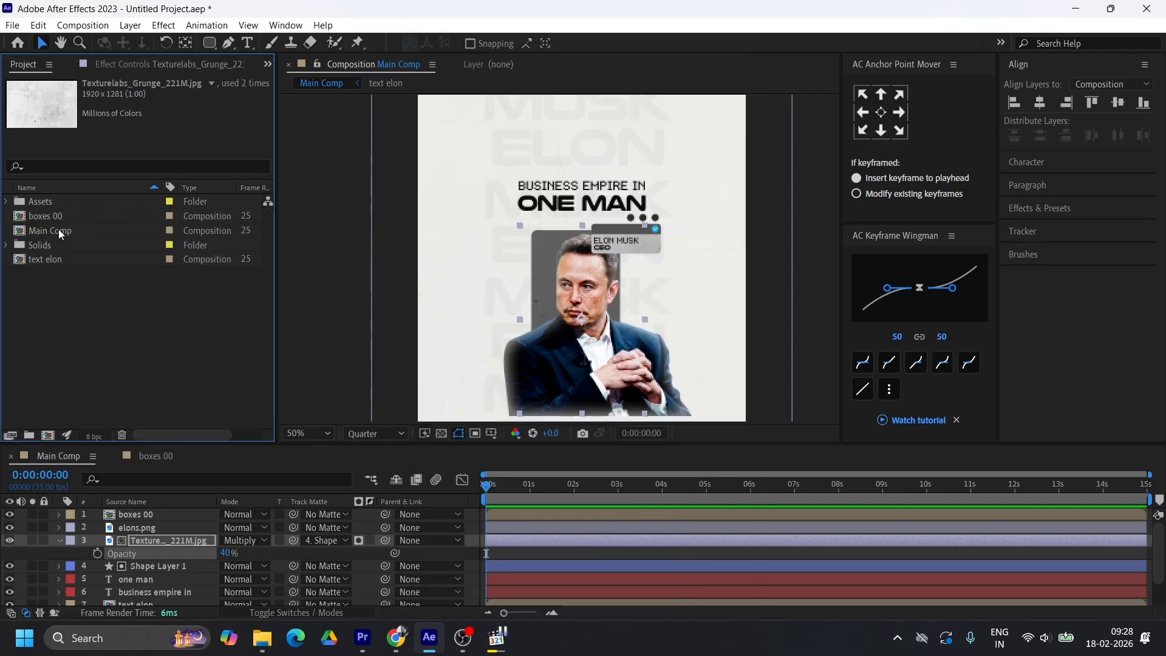
Duplicate the boxes 00 composition in the project and open the copy, boxes 2, for editing
click(50, 217)
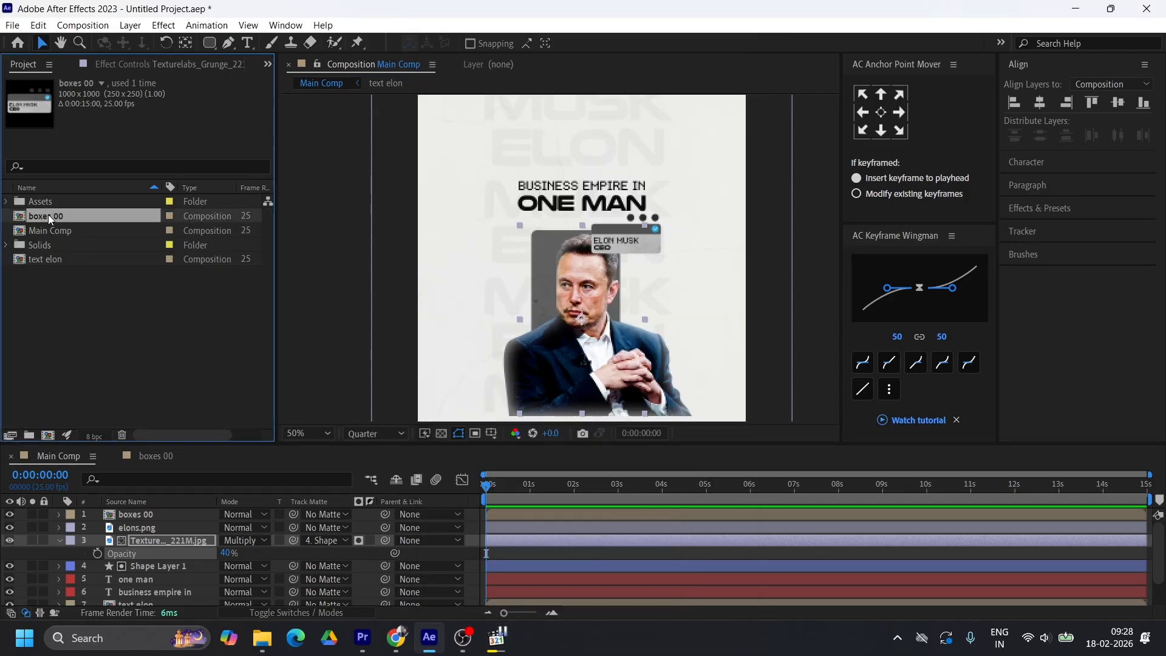
key(ctrl+d)
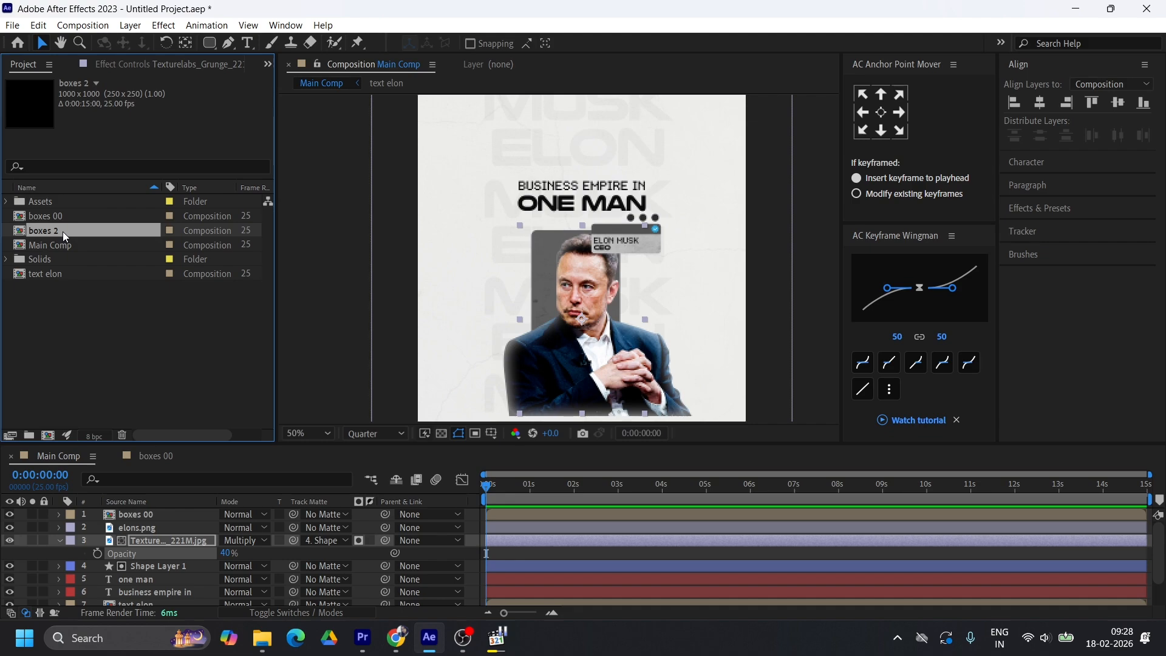
double_click(62, 229)
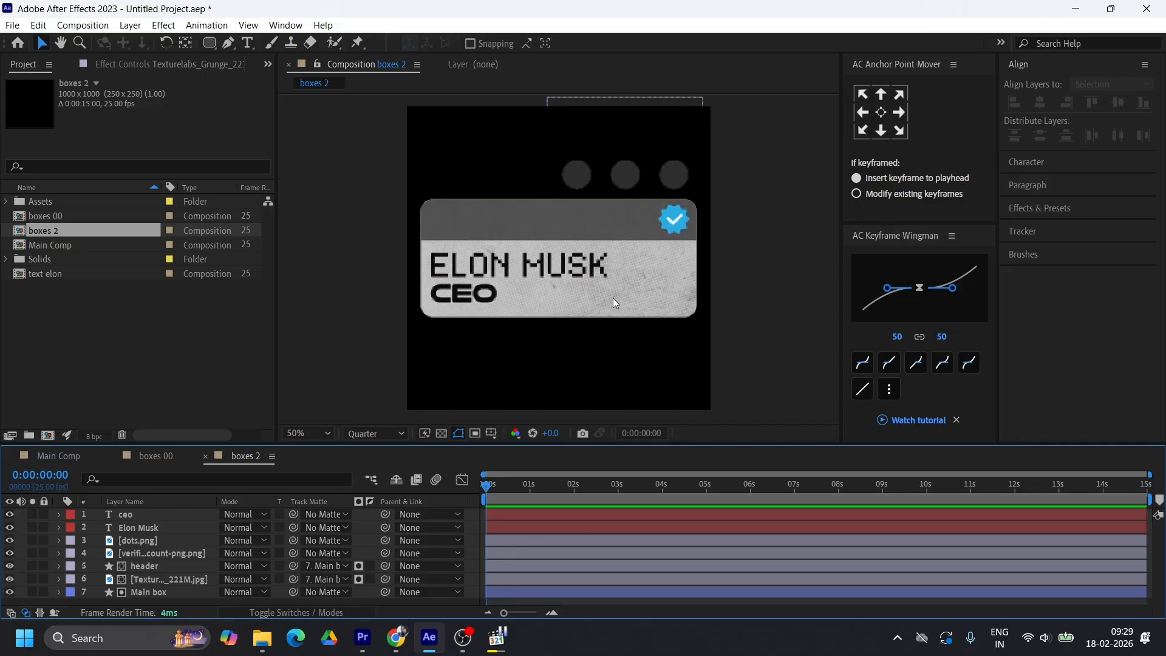
Delete the ceo, Elon Musk, dots.png, verified badge and header layers from boxes 2, leaving the grunge texture and Main box
click(512, 579)
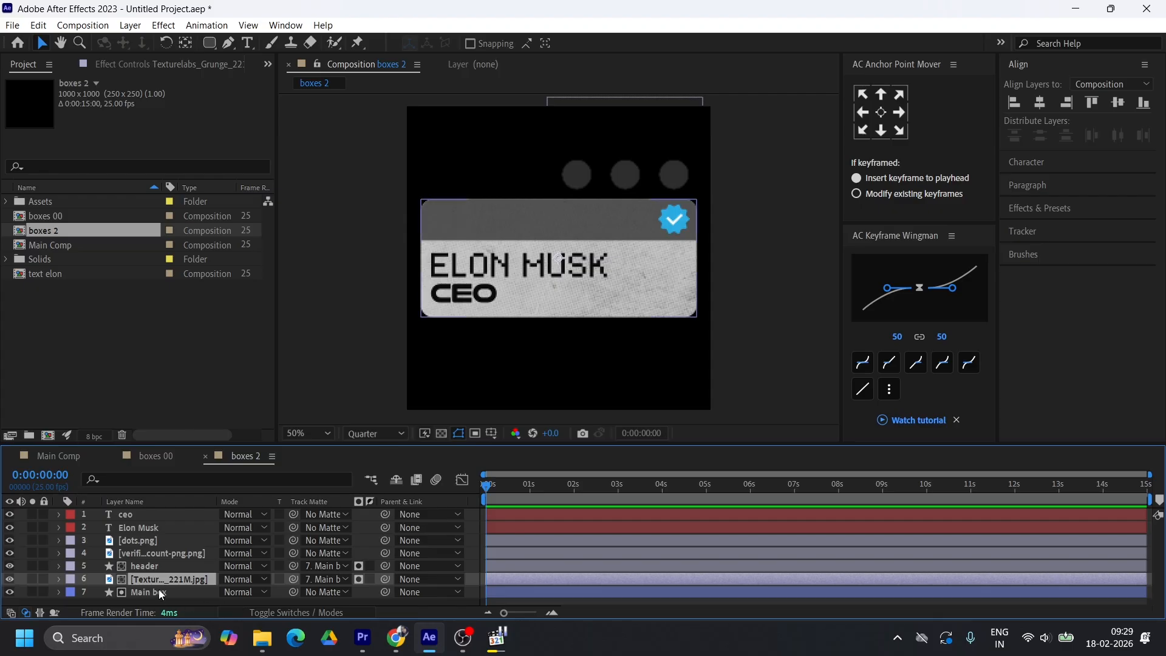
click(152, 565)
shift+click(516, 513)
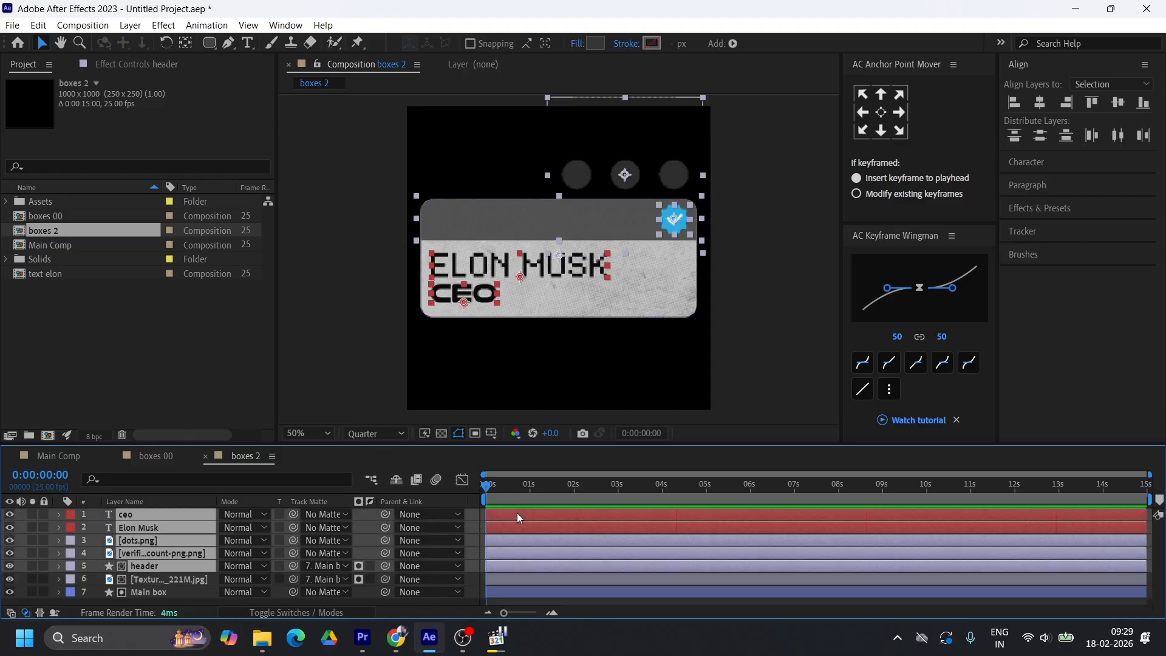
key(Delete)
Expand the Main box layer's rectangle path properties and unlink the width and height of its size
click(64, 527)
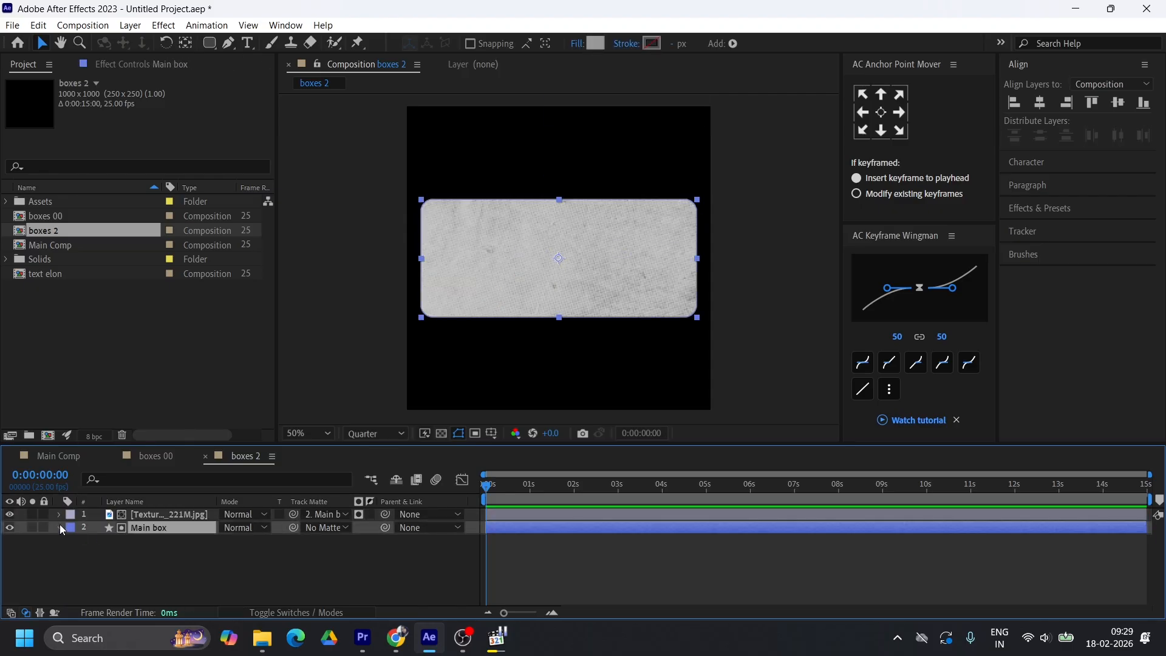
click(60, 527)
click(71, 541)
click(84, 552)
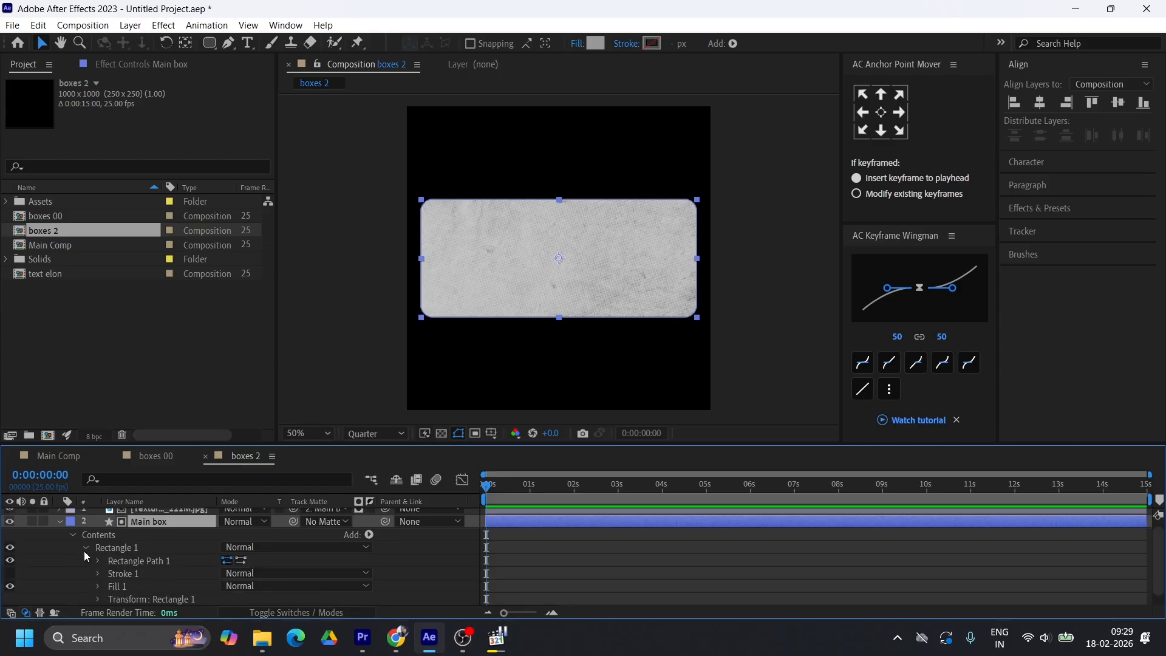
click(97, 559)
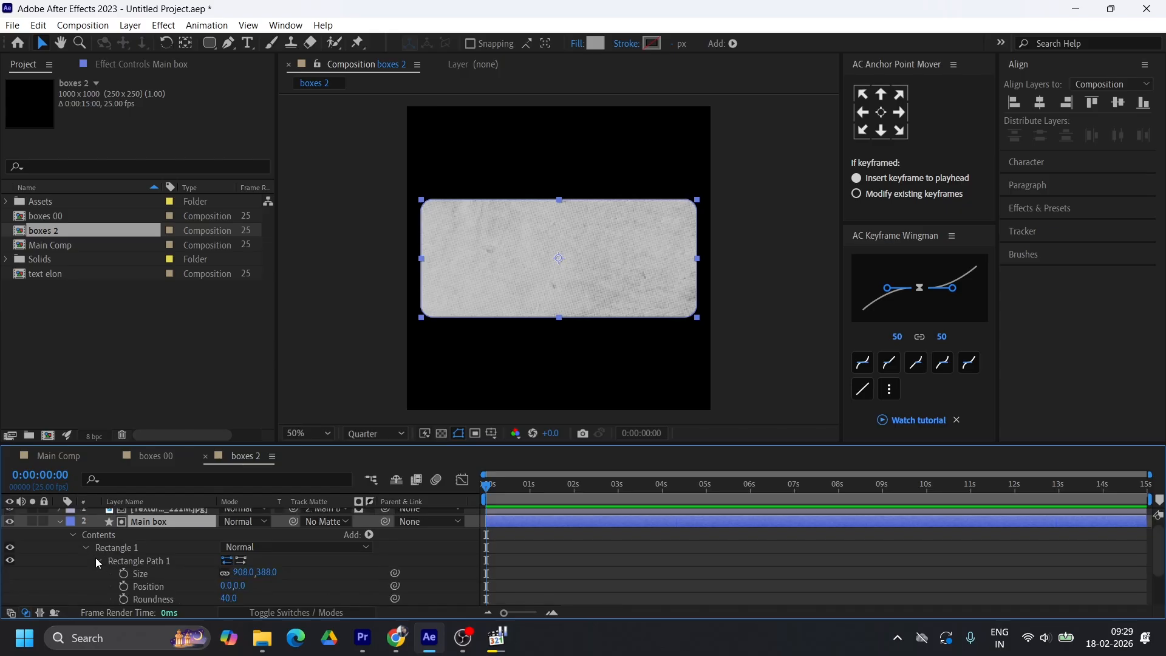
scroll(292, 581, down, 2)
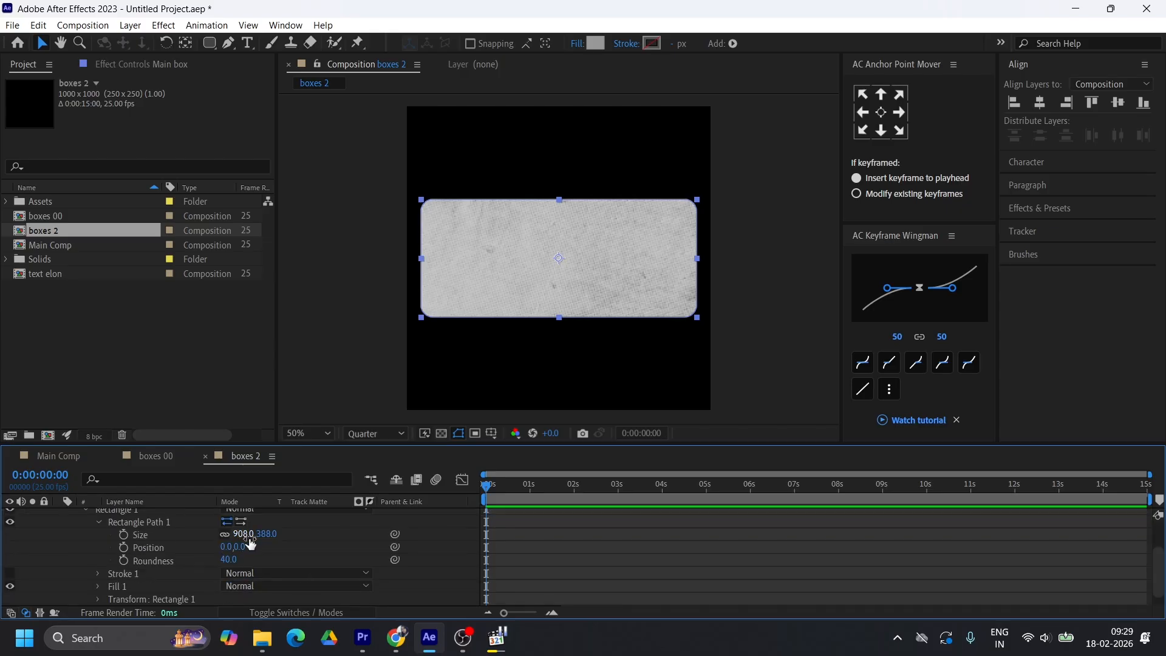
click(224, 534)
Set the Main box rectangle's size to 900 × 900
click(243, 534)
text(900)
click(277, 533)
text(90)
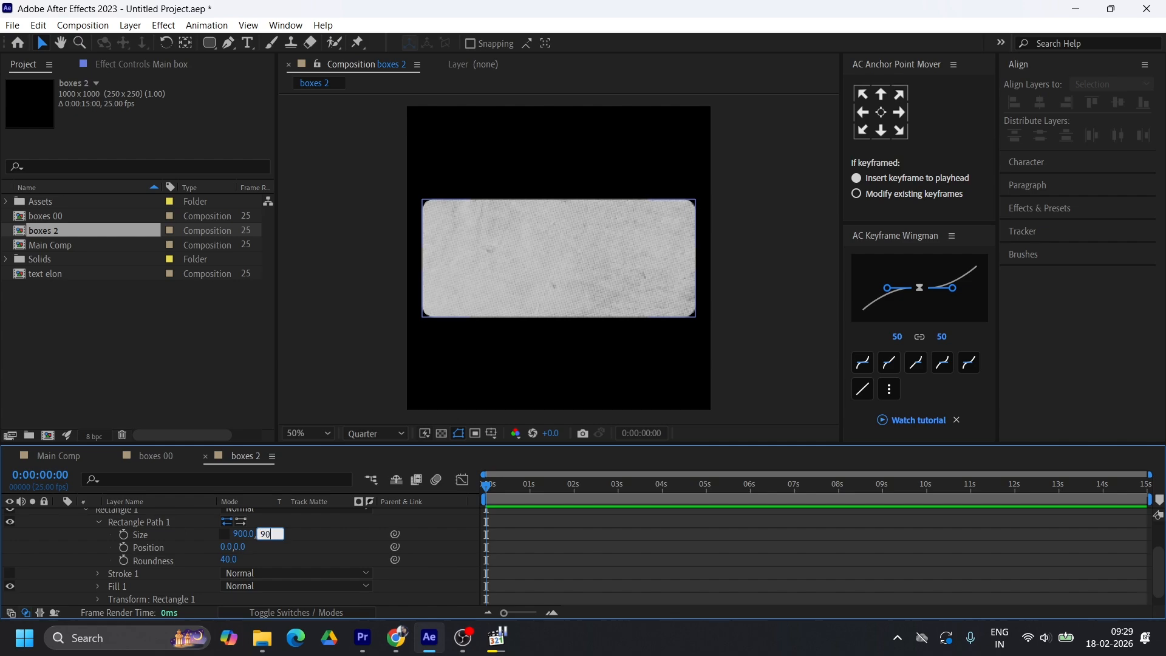
text(0)
key(Return)
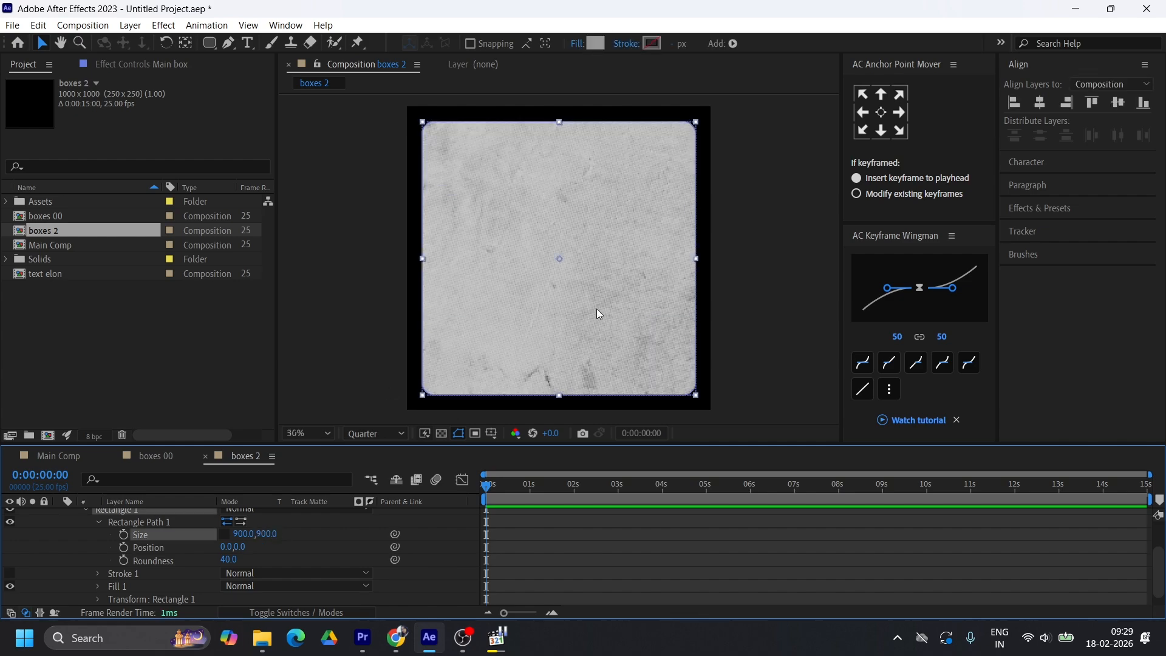
Change the boxes 2 composition's dimensions to 1080 × 1080 px
key(comma)
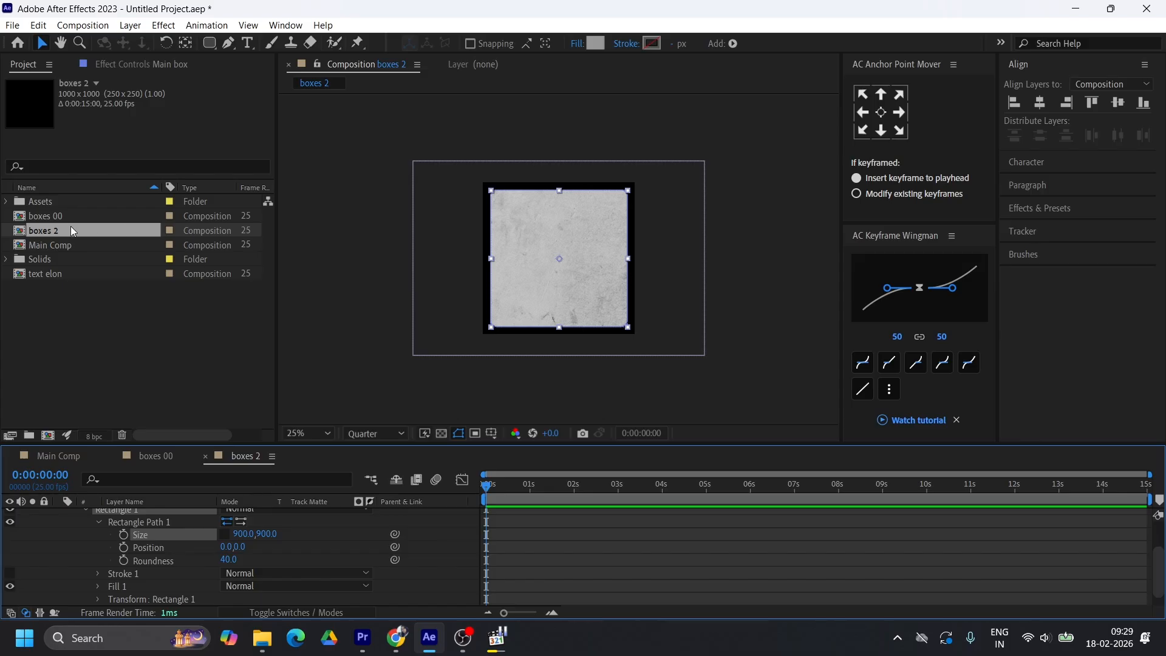
right_click(52, 233)
click(118, 238)
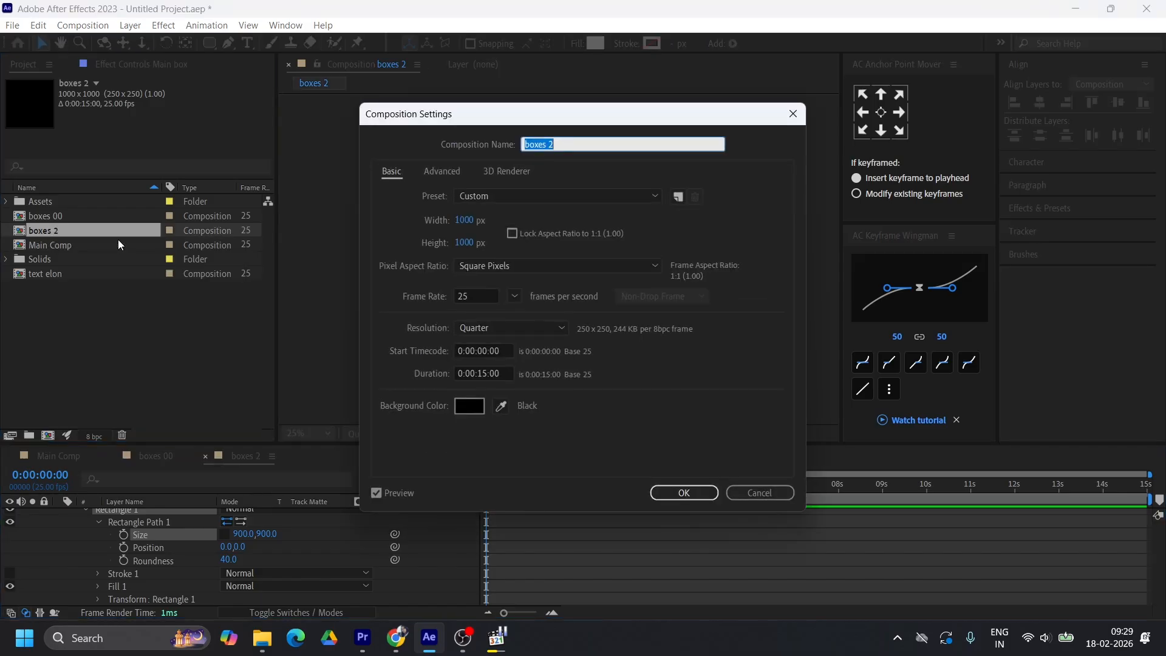
click(463, 220)
text(1080)
key(Tab)
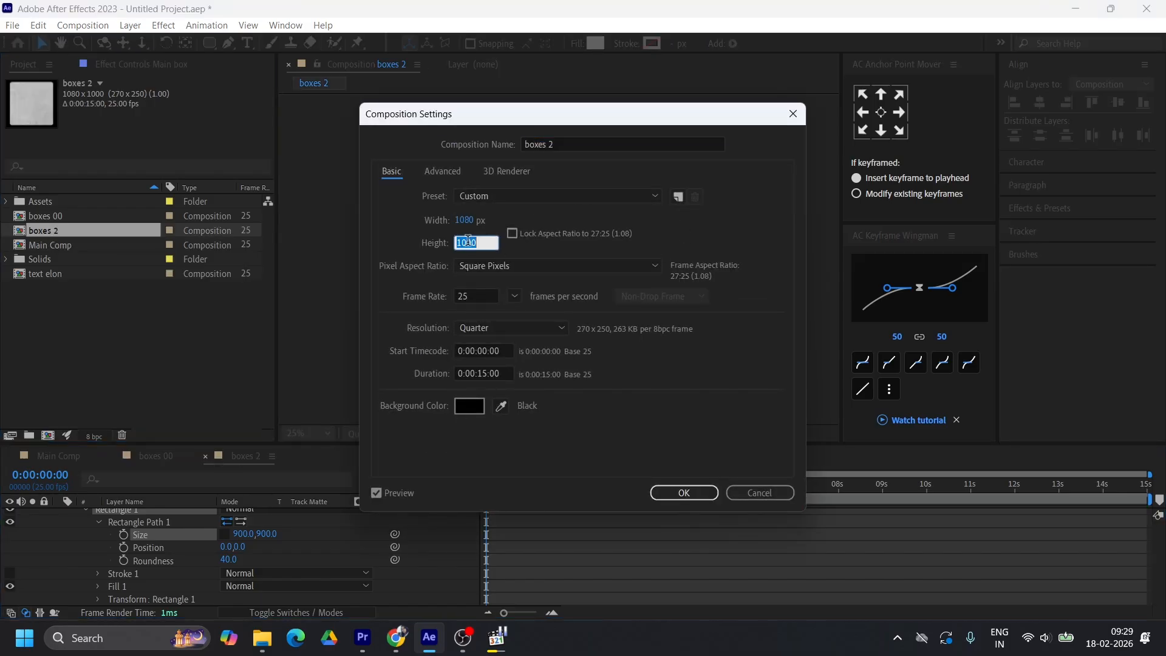
text(1080)
key(Return)
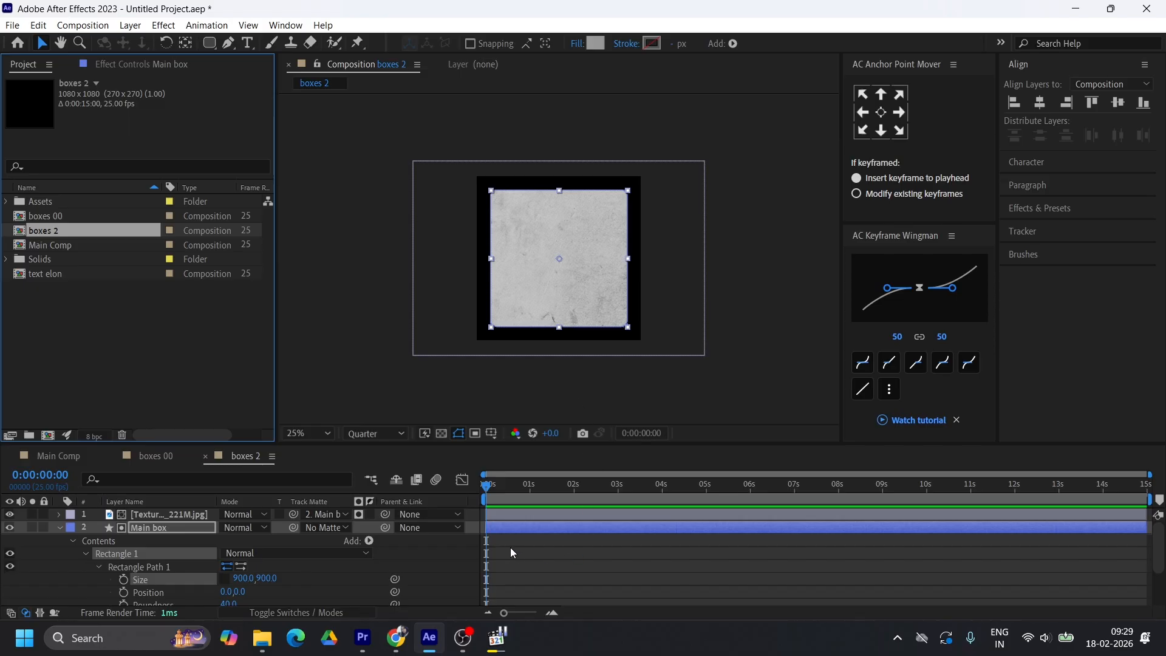
Resize the Main box rectangle to 700 × 700
click(243, 577)
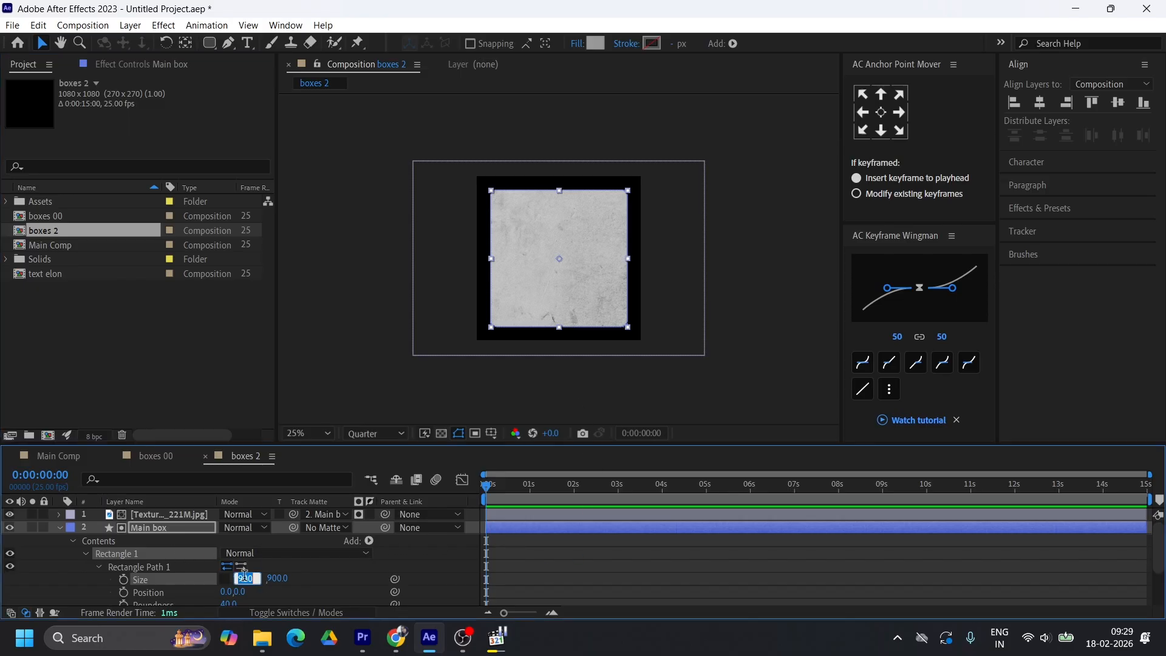
text(700)
key(Return)
click(271, 577)
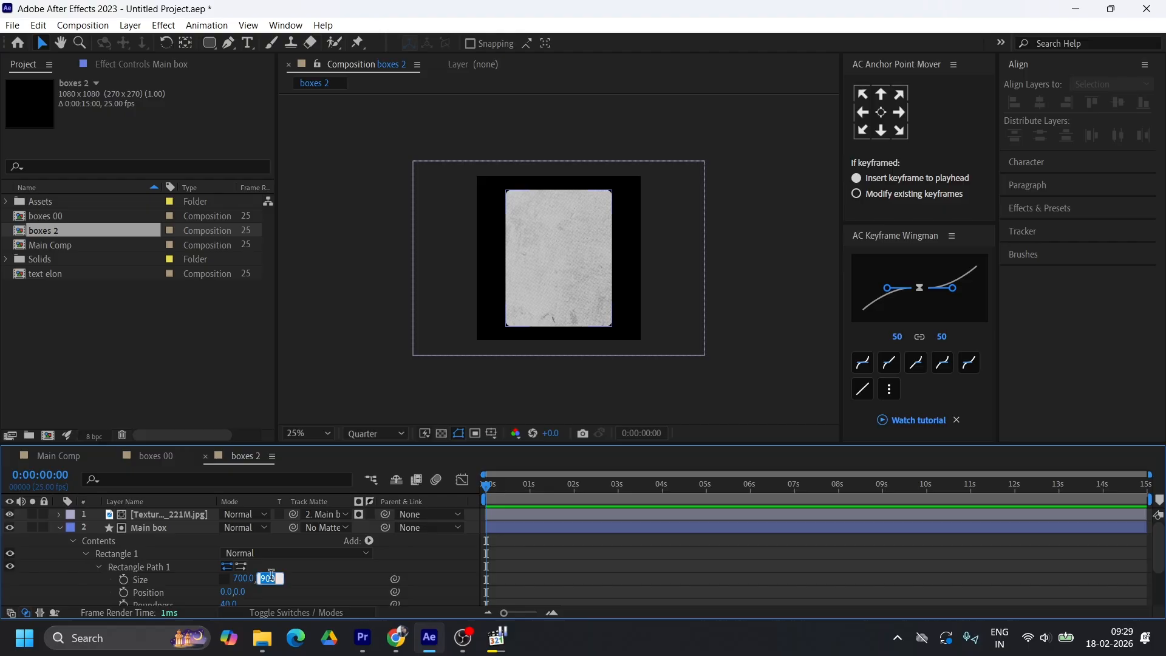
text(700)
key(Return)
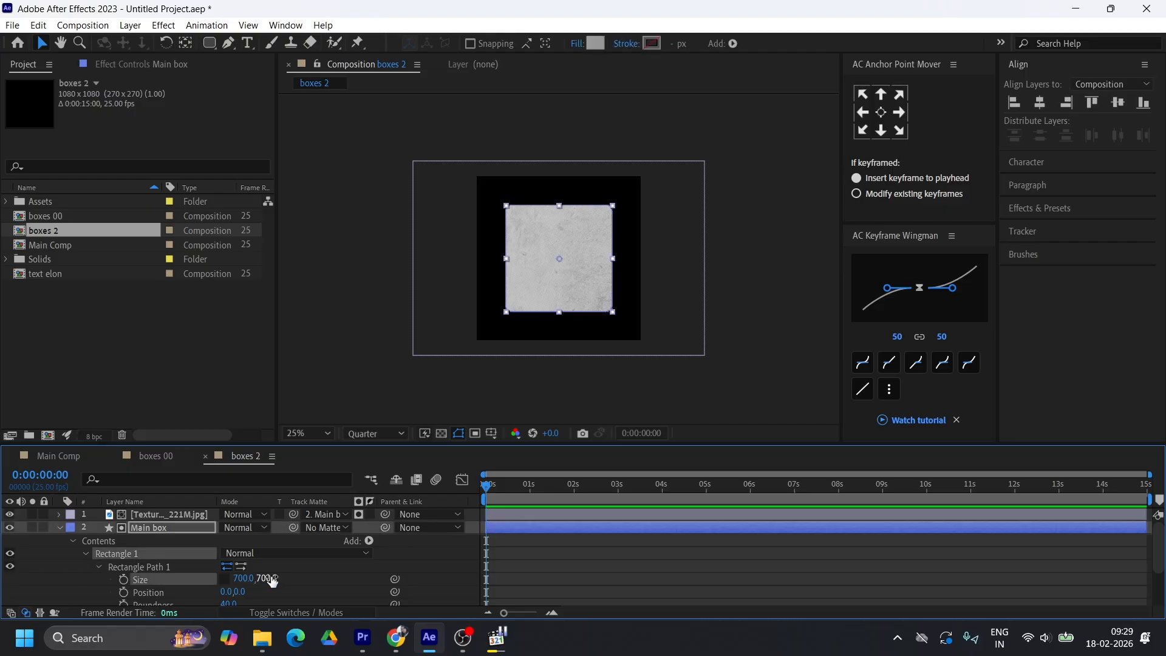
Set the Main box rectangle's corner roundness to 50 and collapse the layer's properties
scroll(285, 569, down, 1)
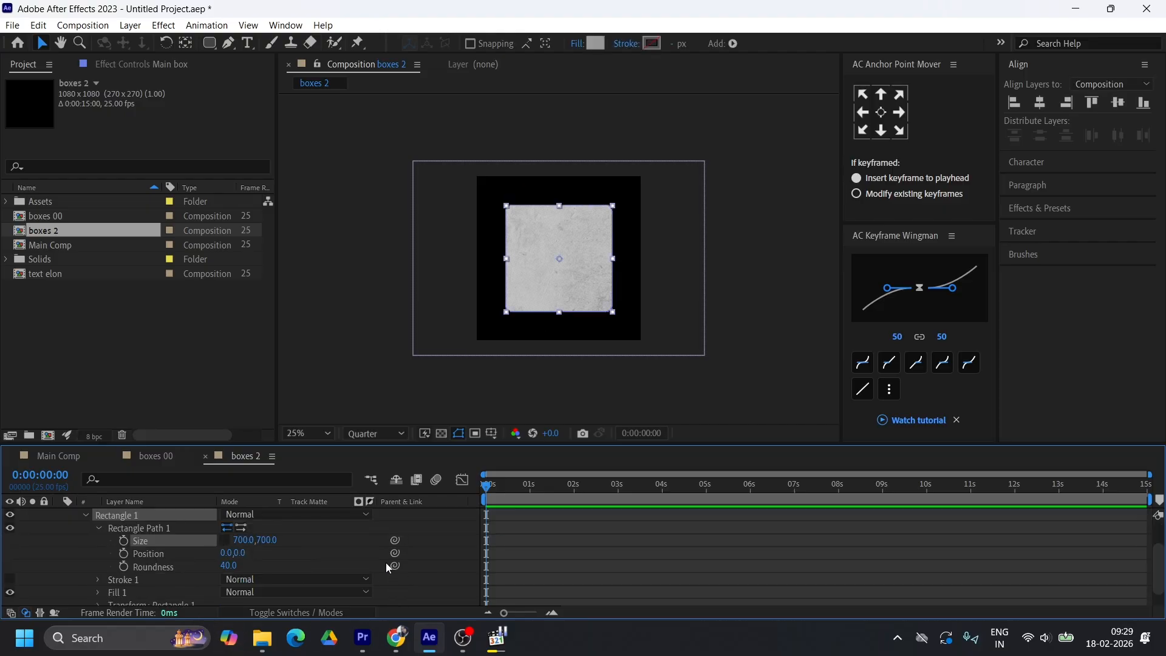
click(233, 565)
text(50)
key(Return)
scroll(587, 548, up, 1)
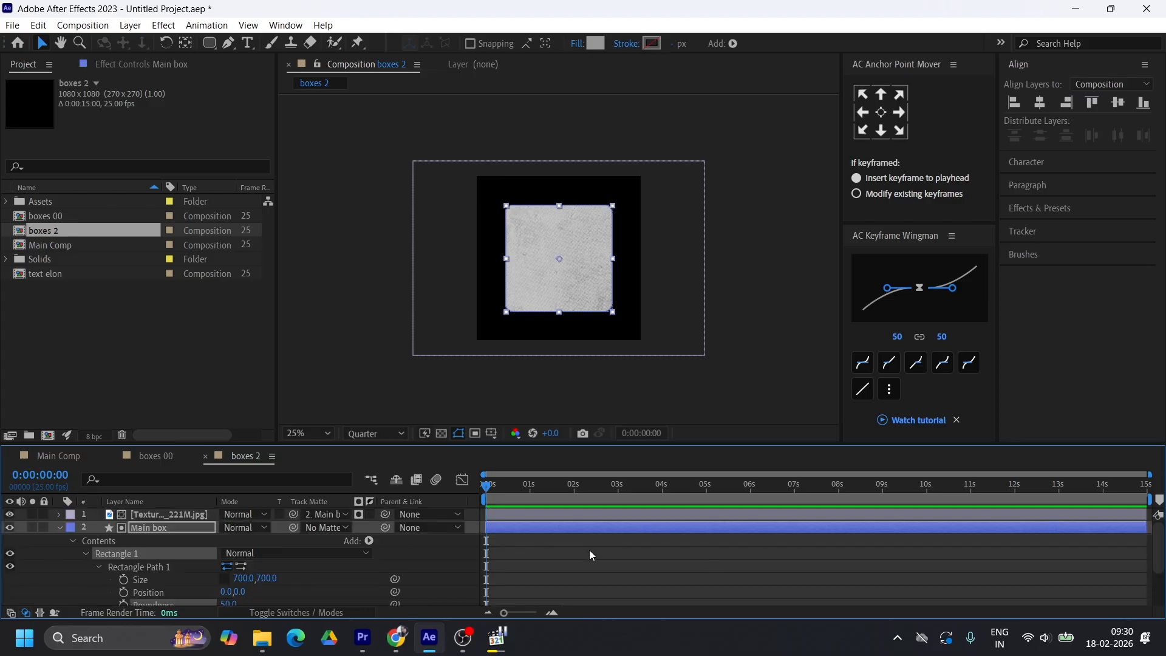
click(589, 549)
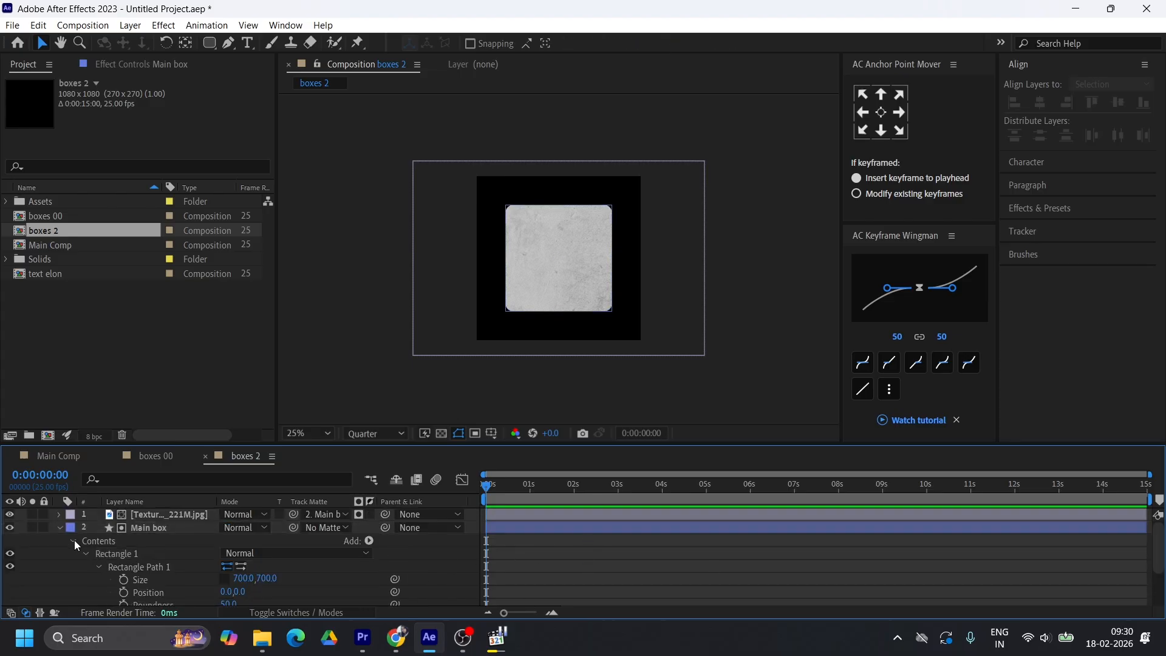
click(58, 527)
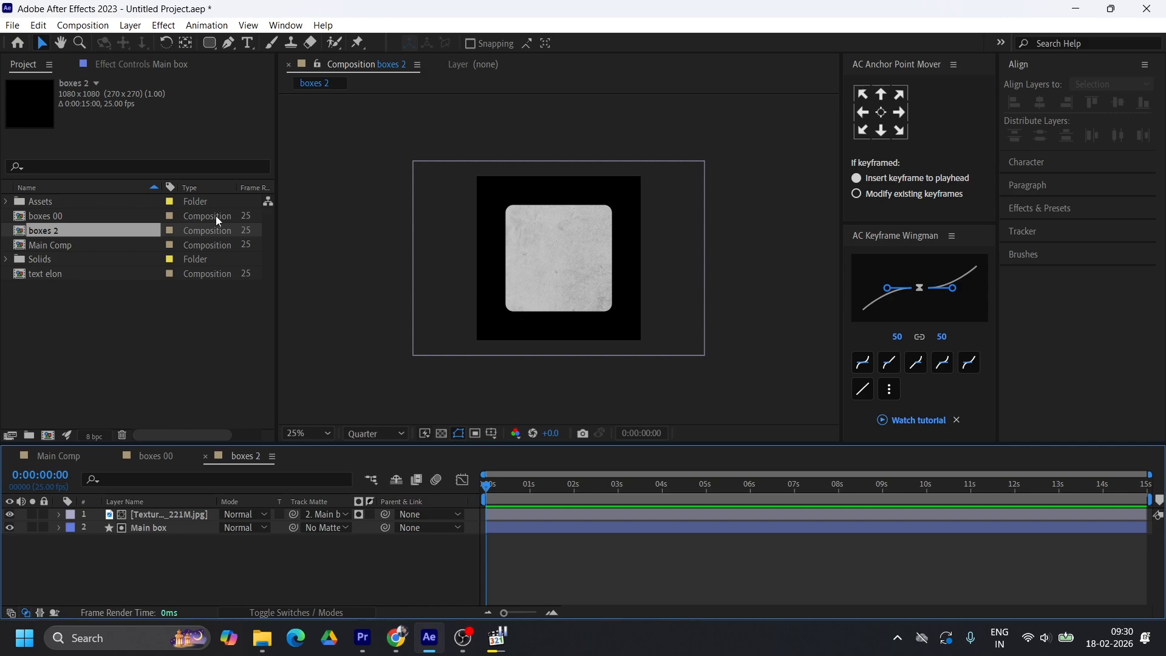
Change the boxes 2 composition's background color to white
right_click(54, 231)
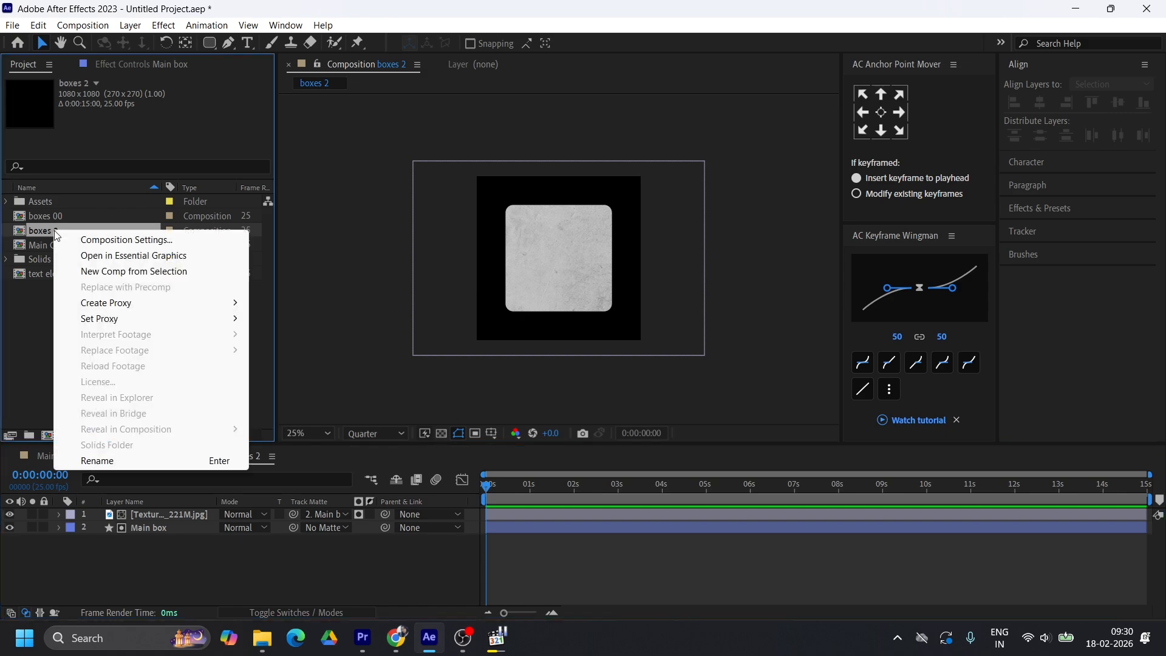
click(120, 242)
click(474, 405)
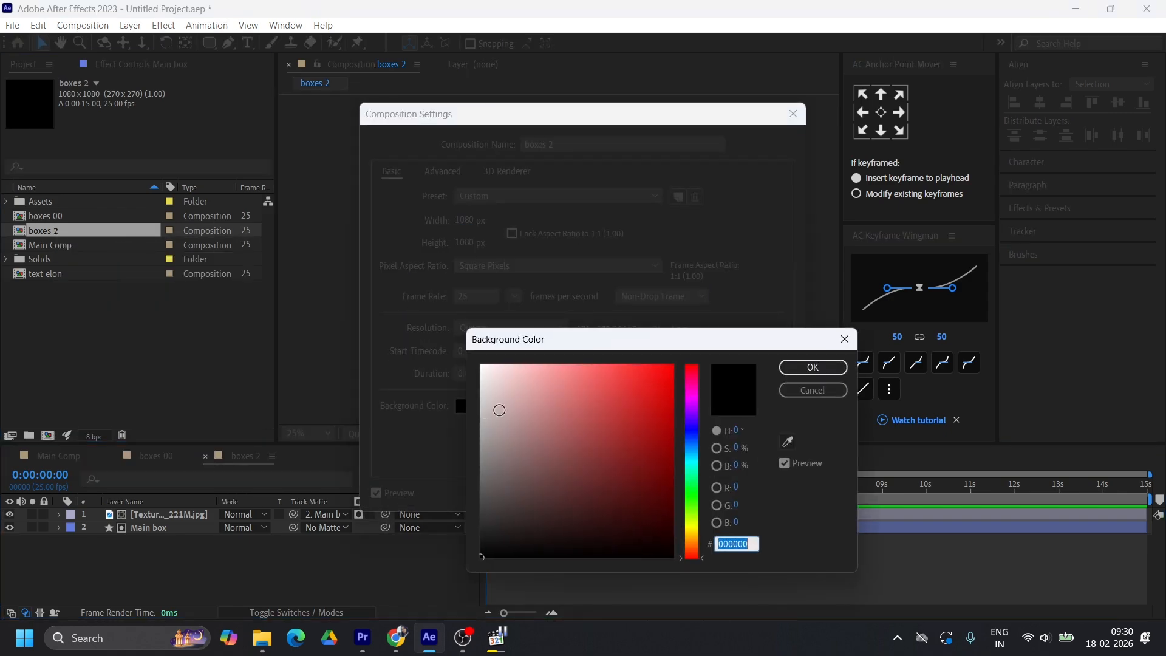
drag(504, 371, 482, 367)
click(812, 366)
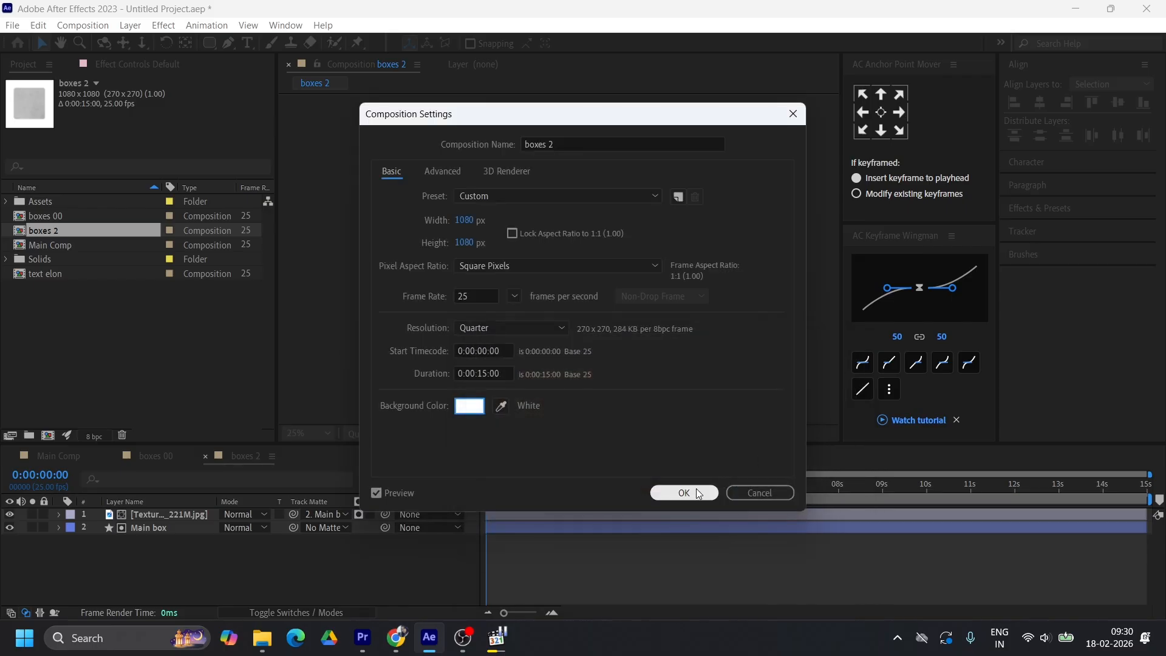
click(700, 495)
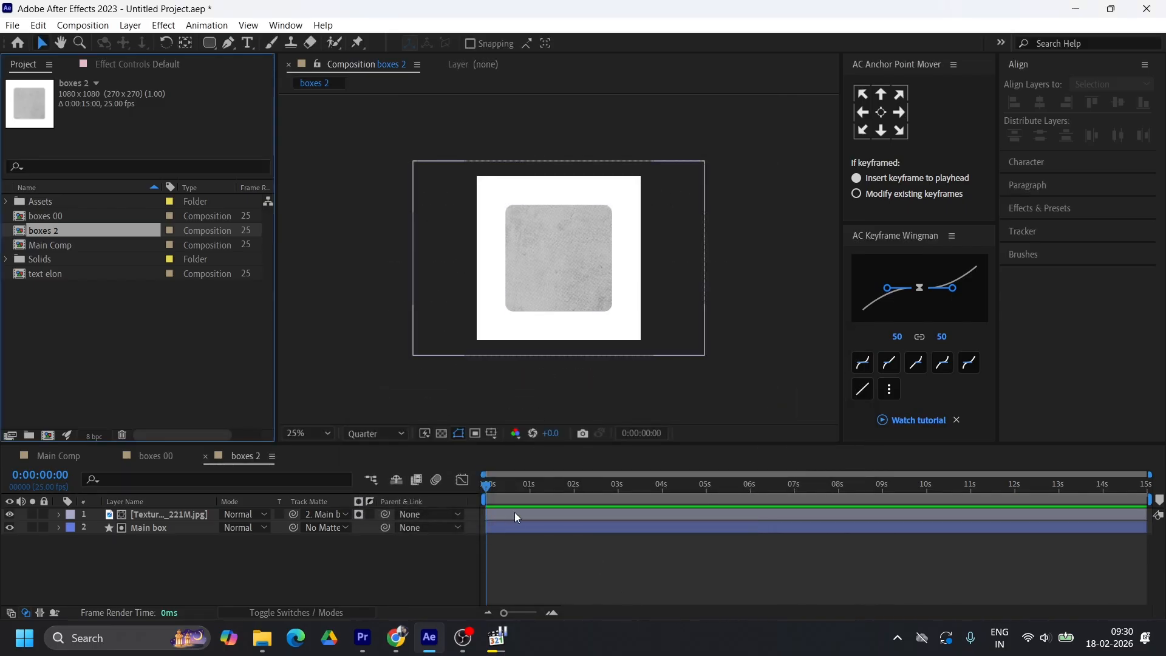
Add a solid-color stroke to the Main box shape and set its width to 4 px
click(517, 529)
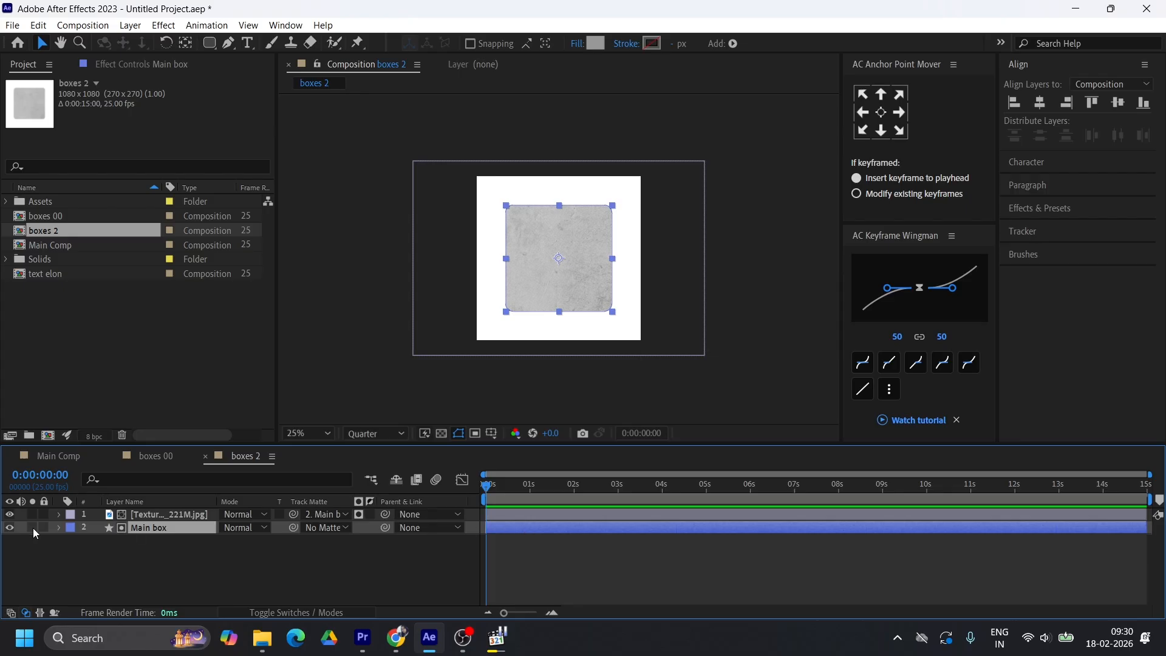
click(631, 47)
click(164, 230)
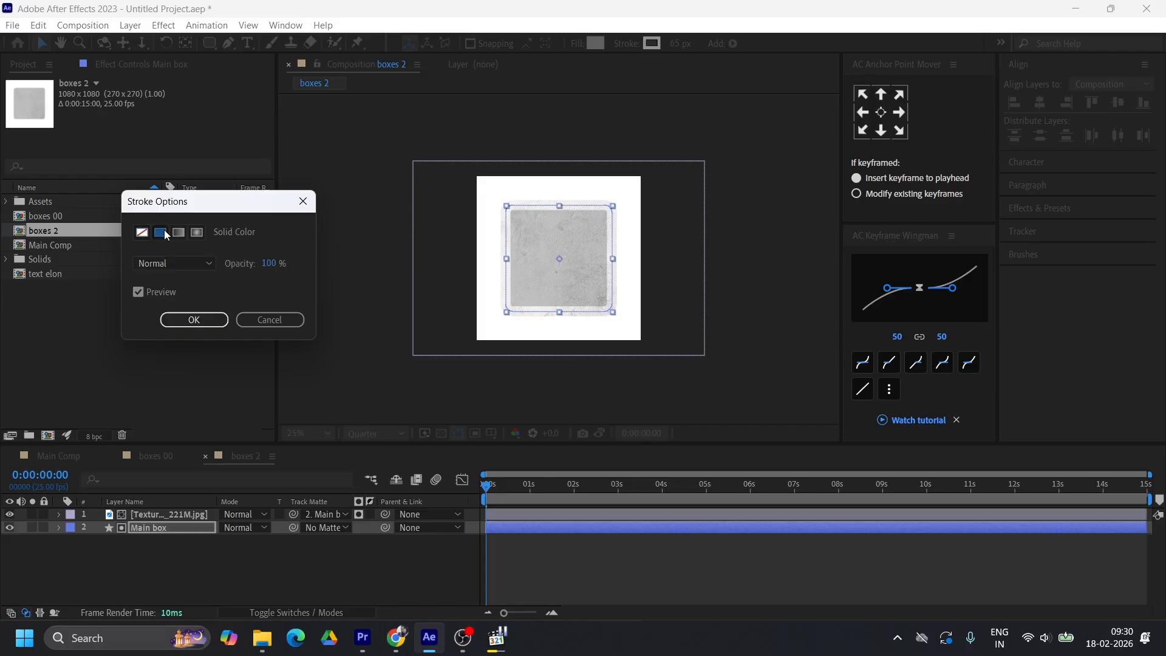
click(198, 322)
click(676, 43)
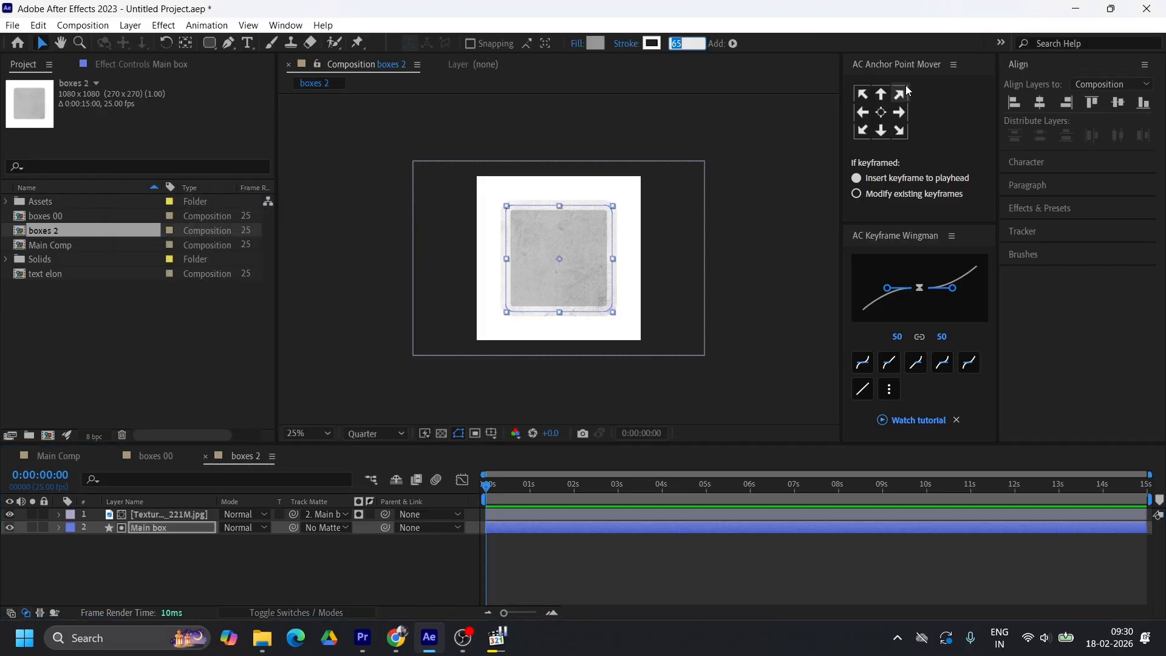
text(4)
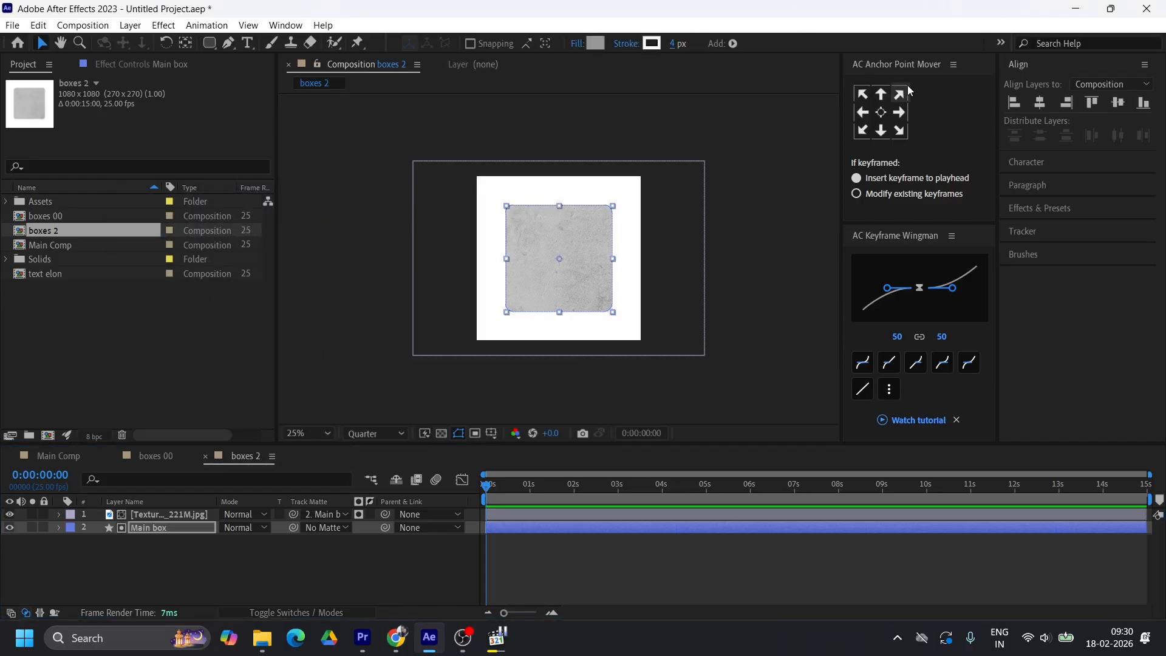
Change the Main box stroke color to a very dark, near-black shade
click(652, 43)
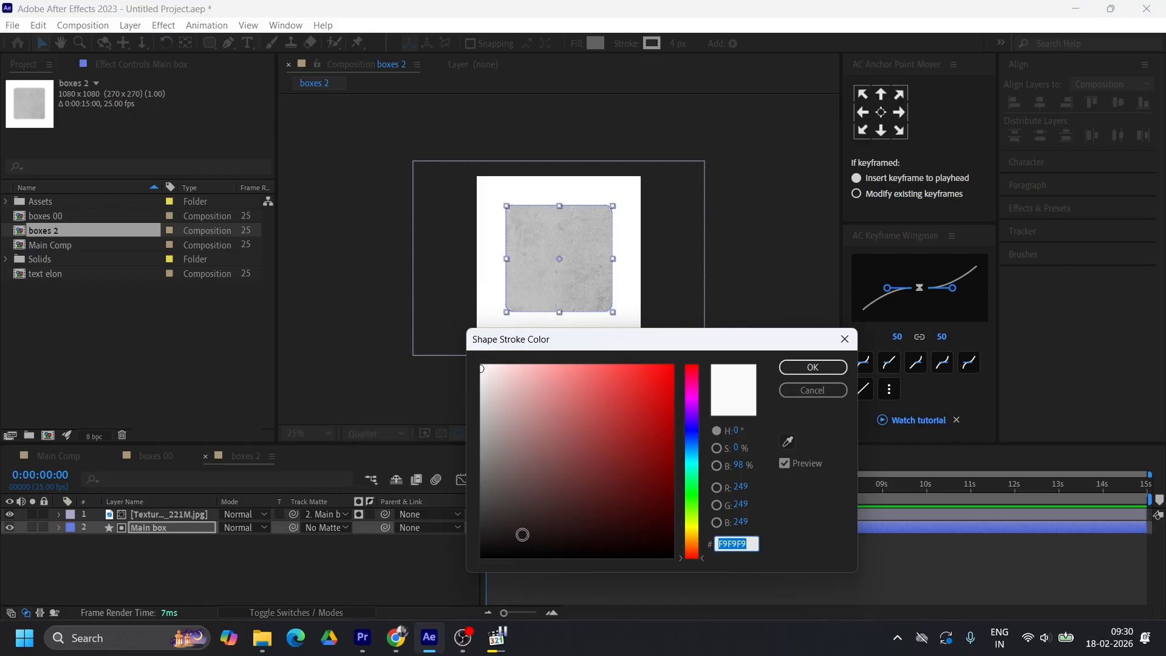
click(522, 535)
click(812, 366)
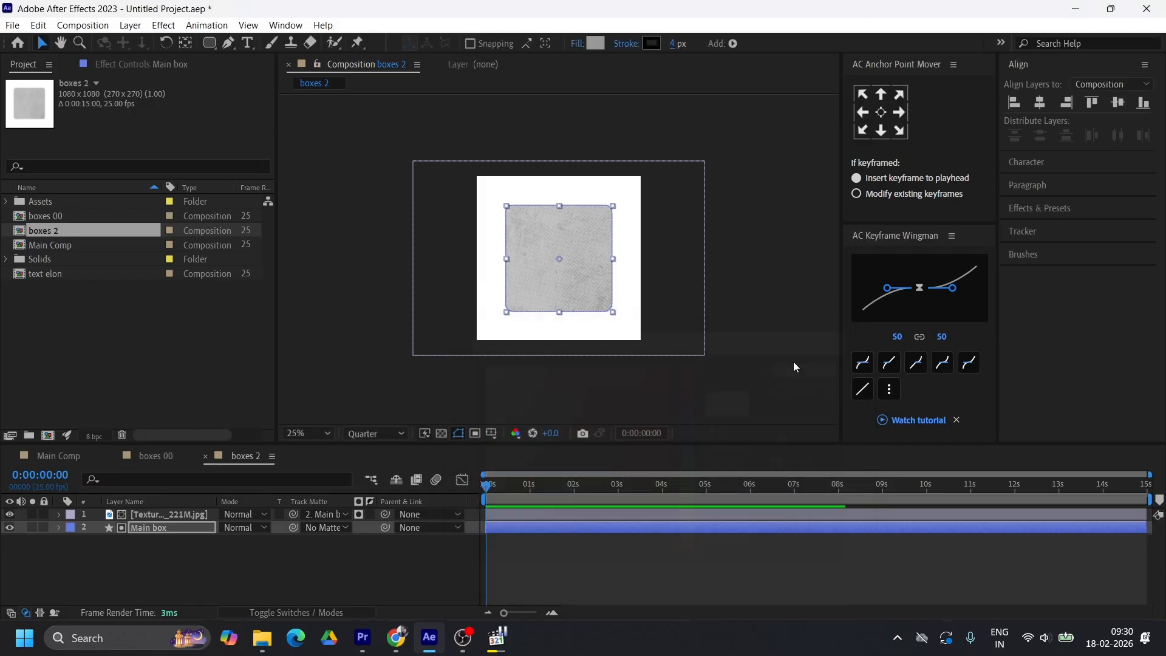
click(616, 337)
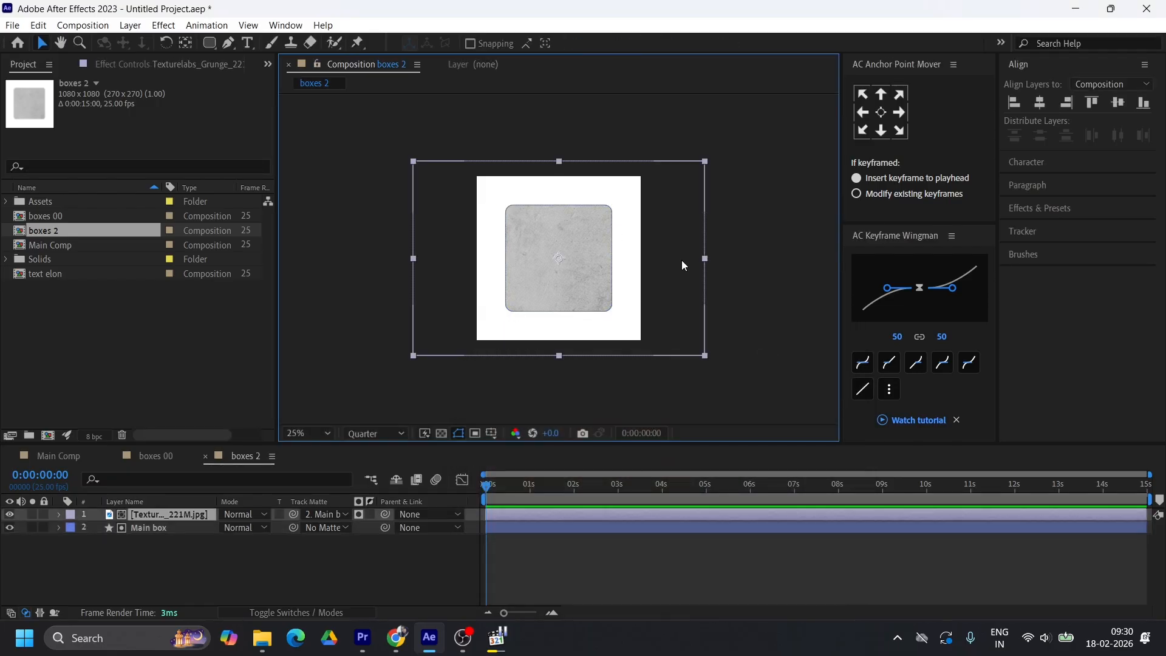
click(512, 516)
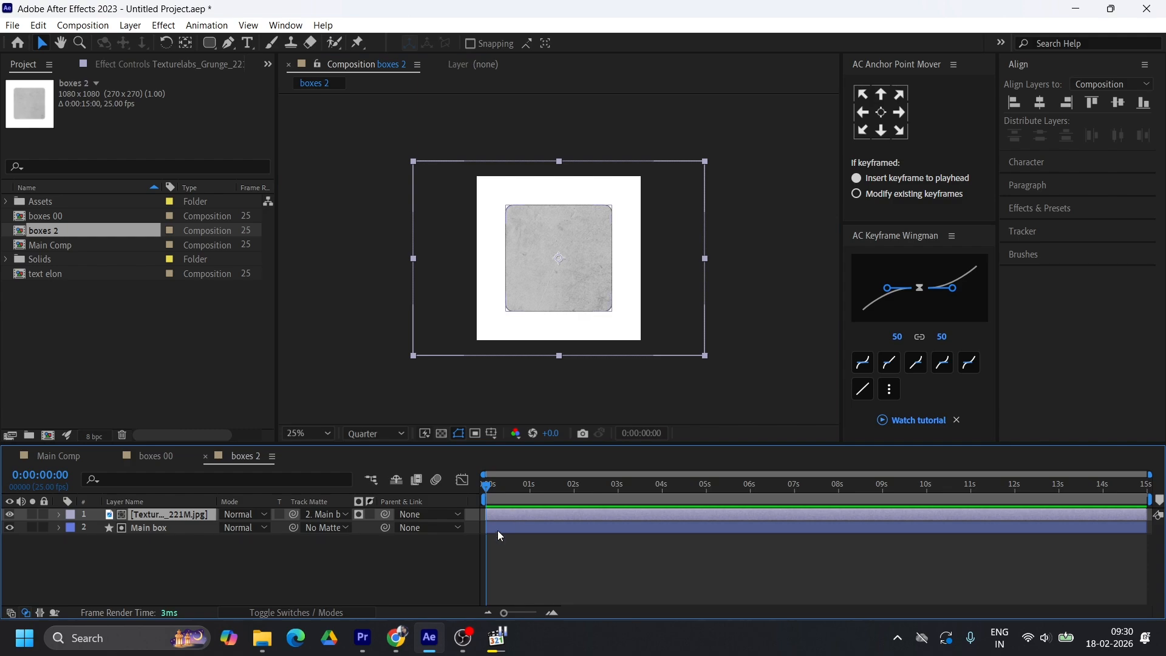
Set the Main box stroke width to 6 px
click(524, 528)
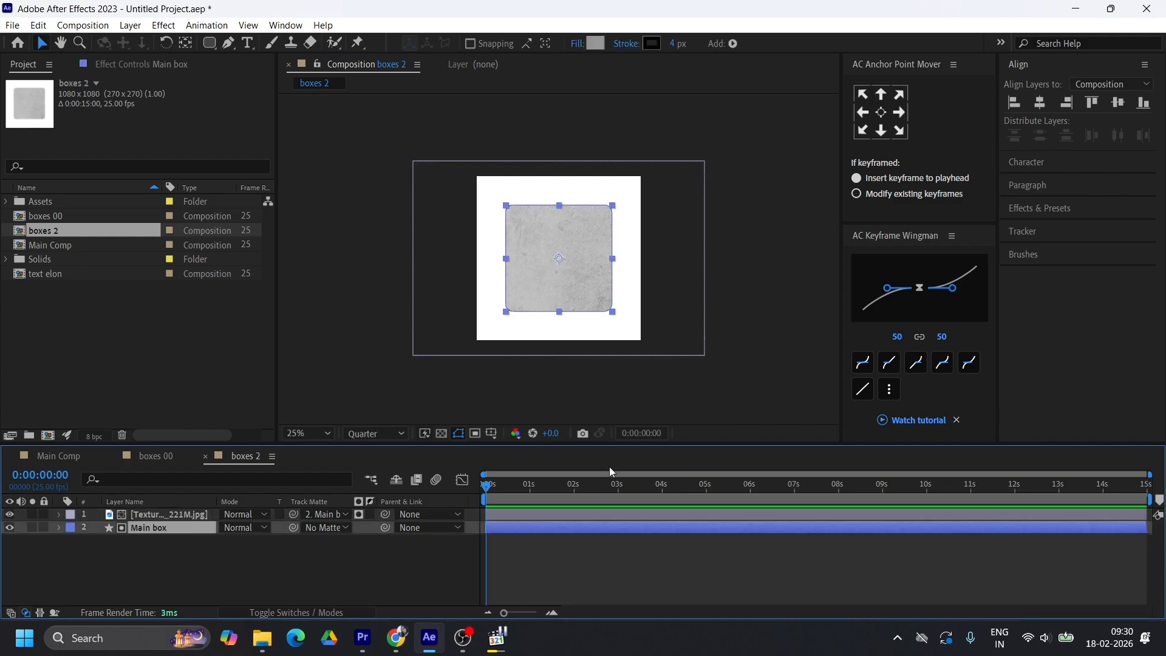
click(674, 43)
text(6)
key(Return)
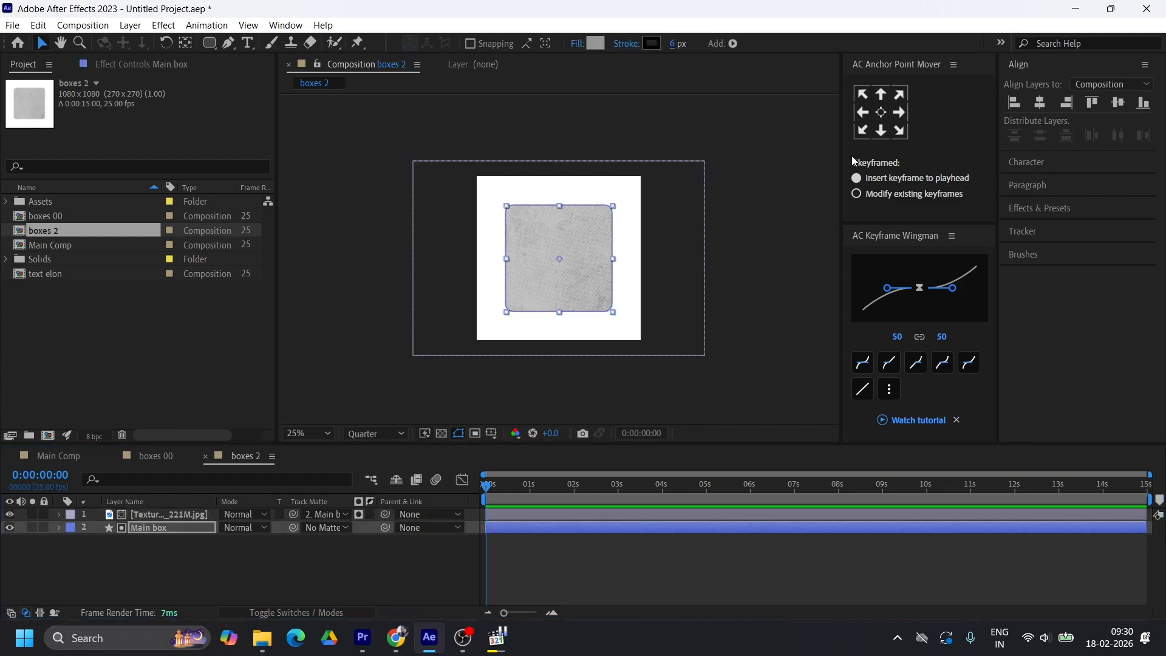
click(571, 567)
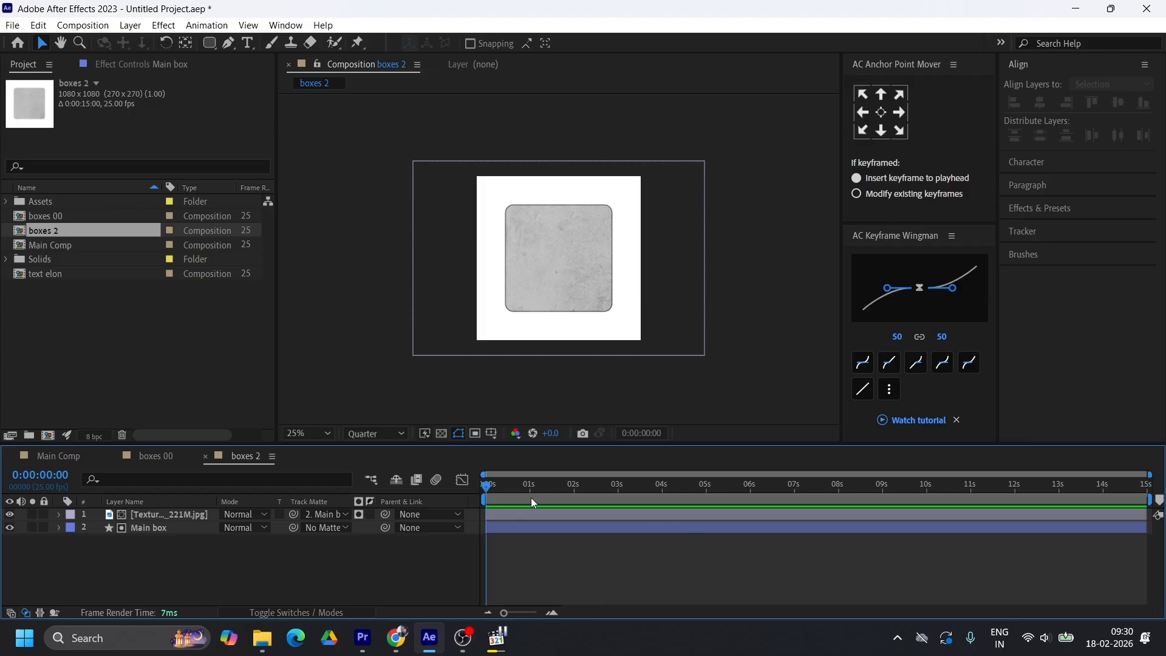
Set the grunge texture layer's opacity to 70%
click(517, 514)
key(t)
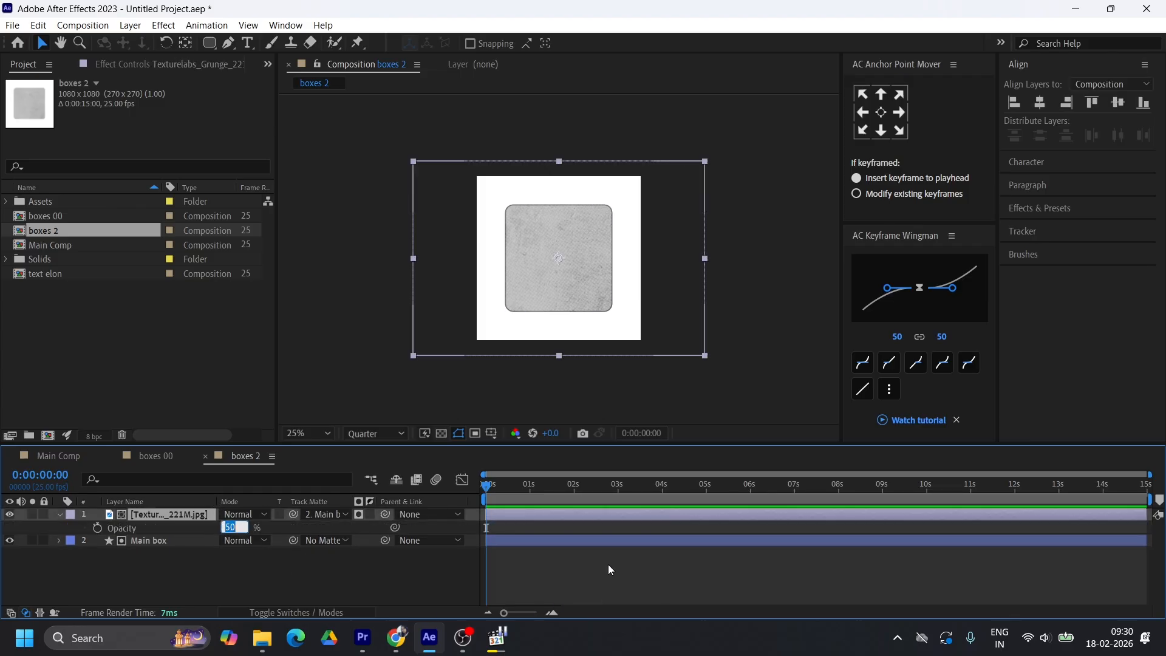
text(70)
key(Return)
click(523, 541)
Scale the grunge texture layer down until it is slightly wider than the composition, and reveal its Rotation property
click(524, 514)
drag(705, 261, 646, 260)
key(r)
click(242, 527)
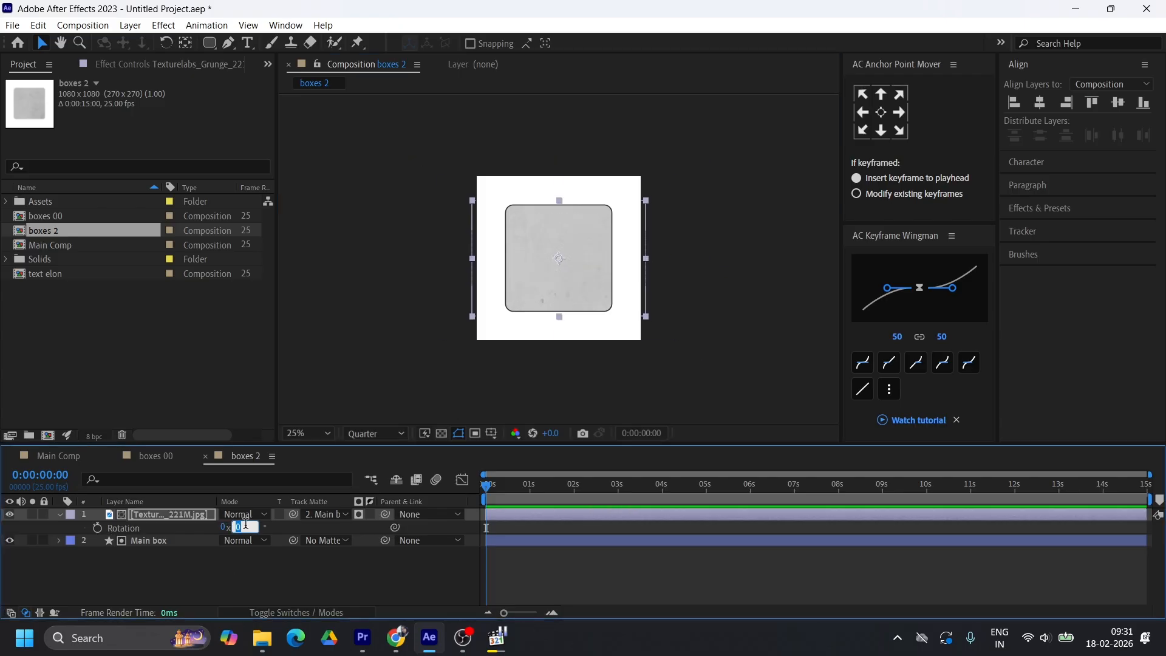
click(523, 540)
click(716, 106)
Add the Tesla Cybertruck PNG from the Assets folder as the uppermost layer of the boxes 2 composition
click(6, 201)
click(64, 244)
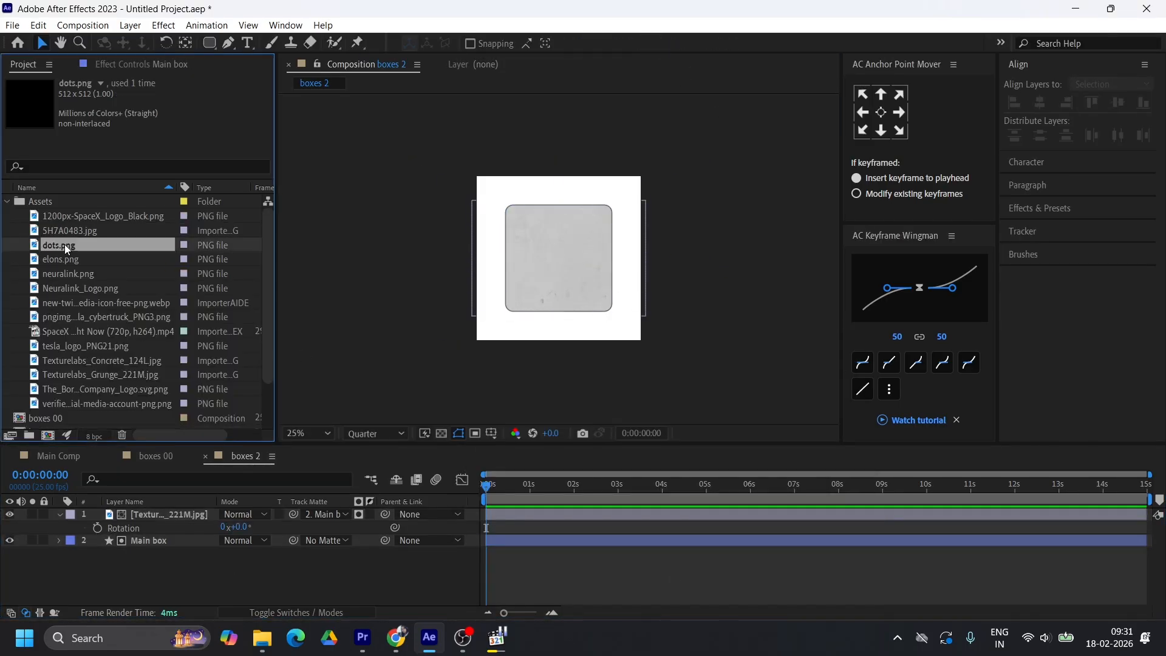
click(71, 258)
drag(73, 316, 118, 500)
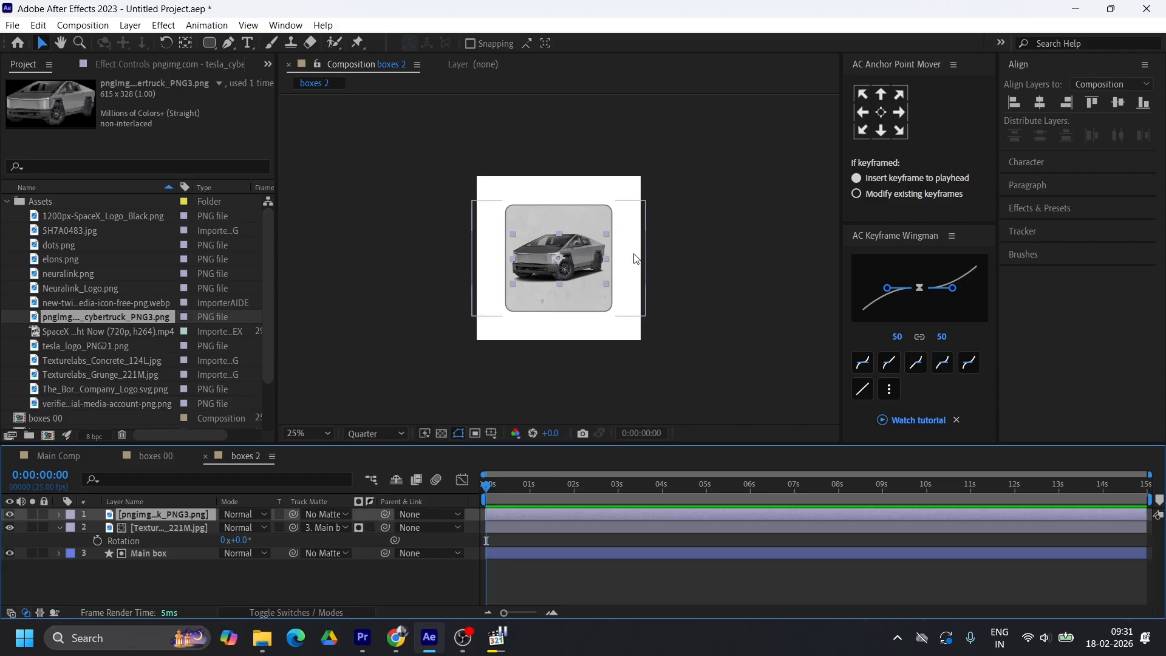
Enlarge the Cybertruck beyond the box's sides and move it down over the box's lower edge
click(606, 260)
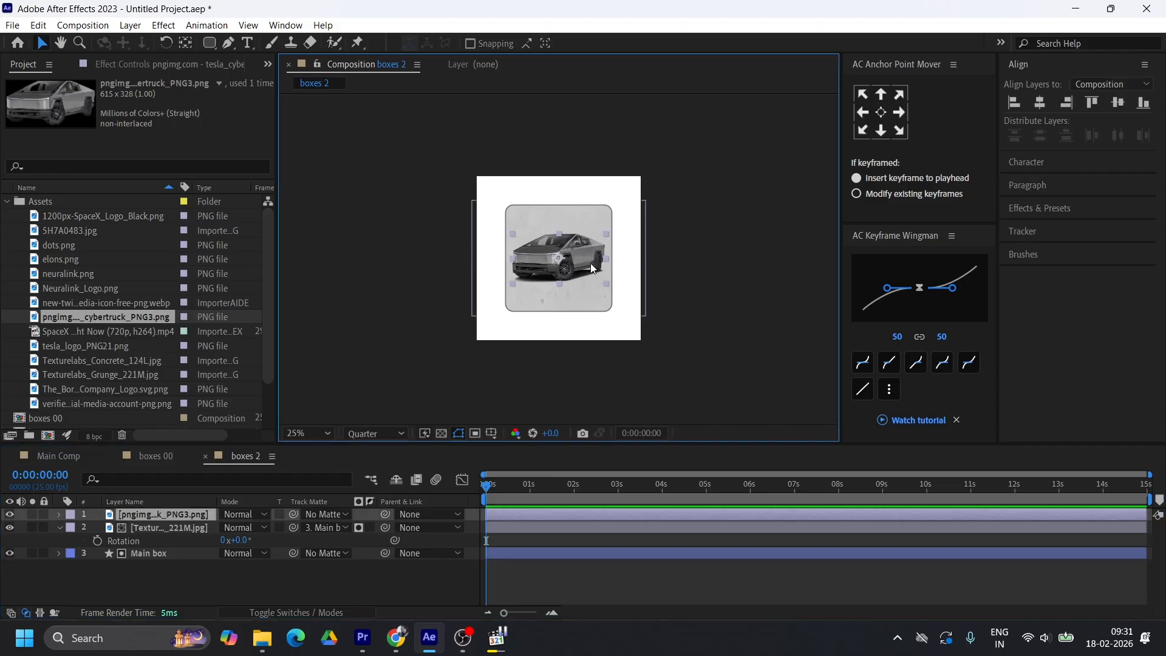
click(507, 516)
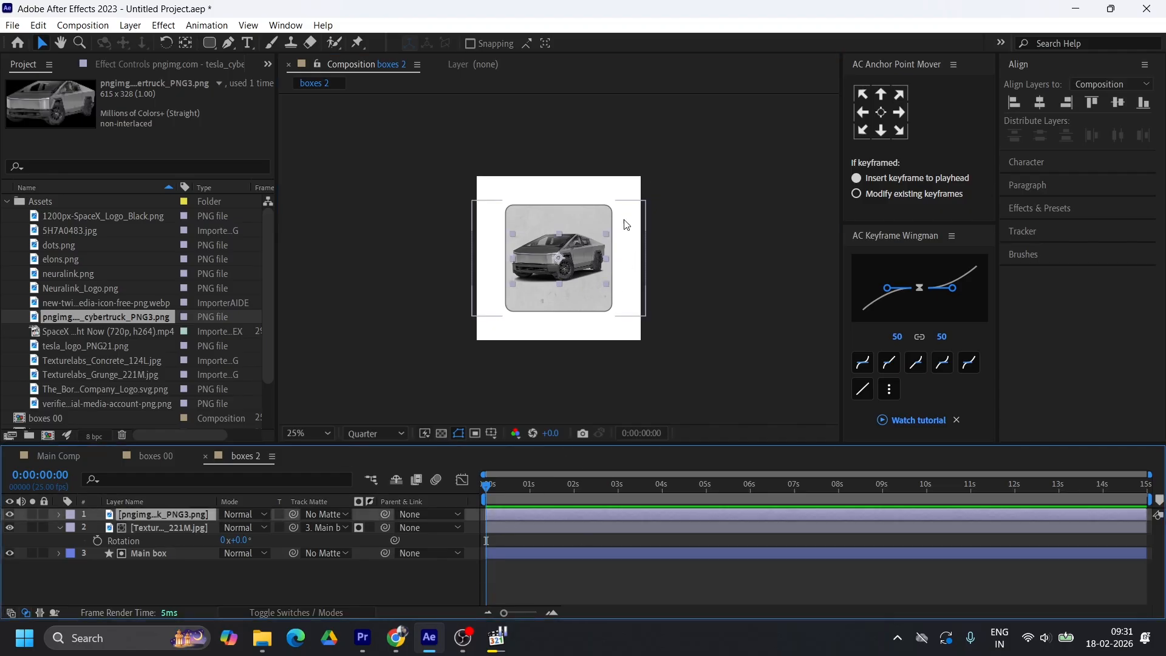
click(608, 261)
drag(609, 260, 633, 263)
drag(580, 251, 580, 277)
drag(632, 287, 629, 288)
click(559, 582)
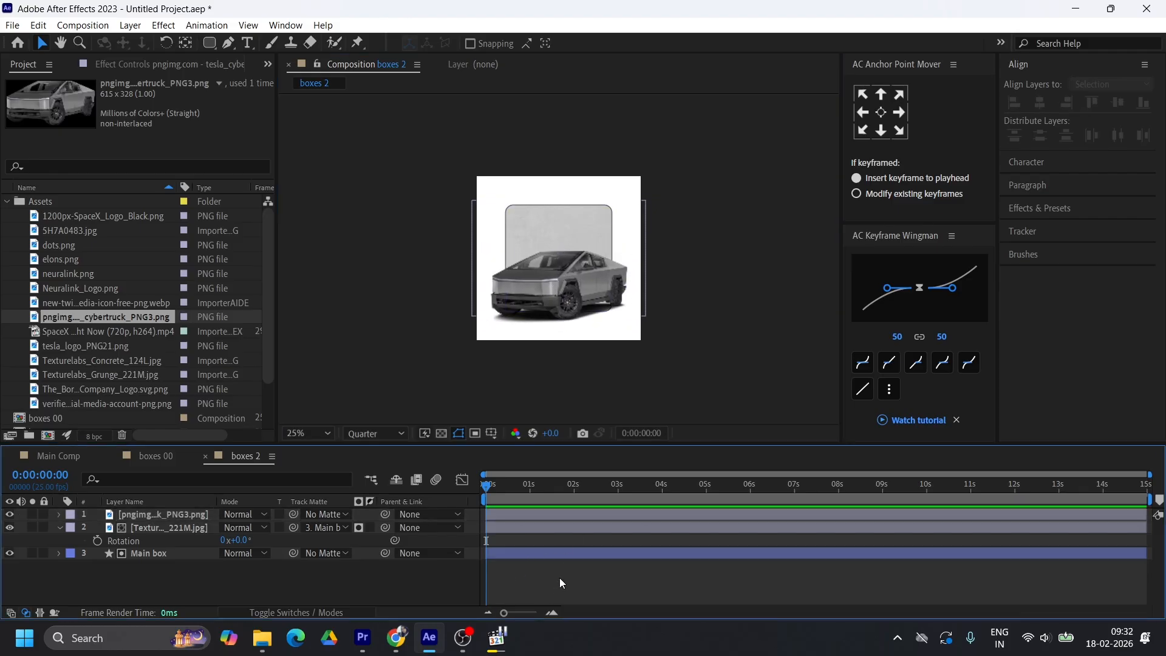
Switch to Main Comp and close the boxes 00 timeline
click(156, 455)
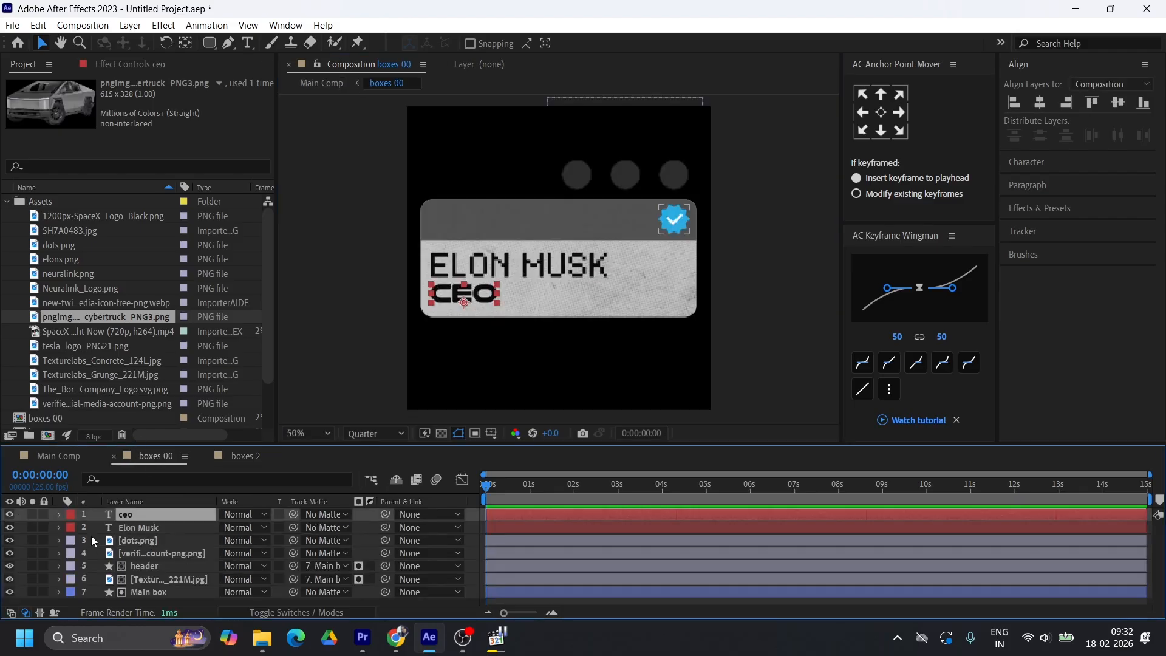
click(71, 455)
click(112, 452)
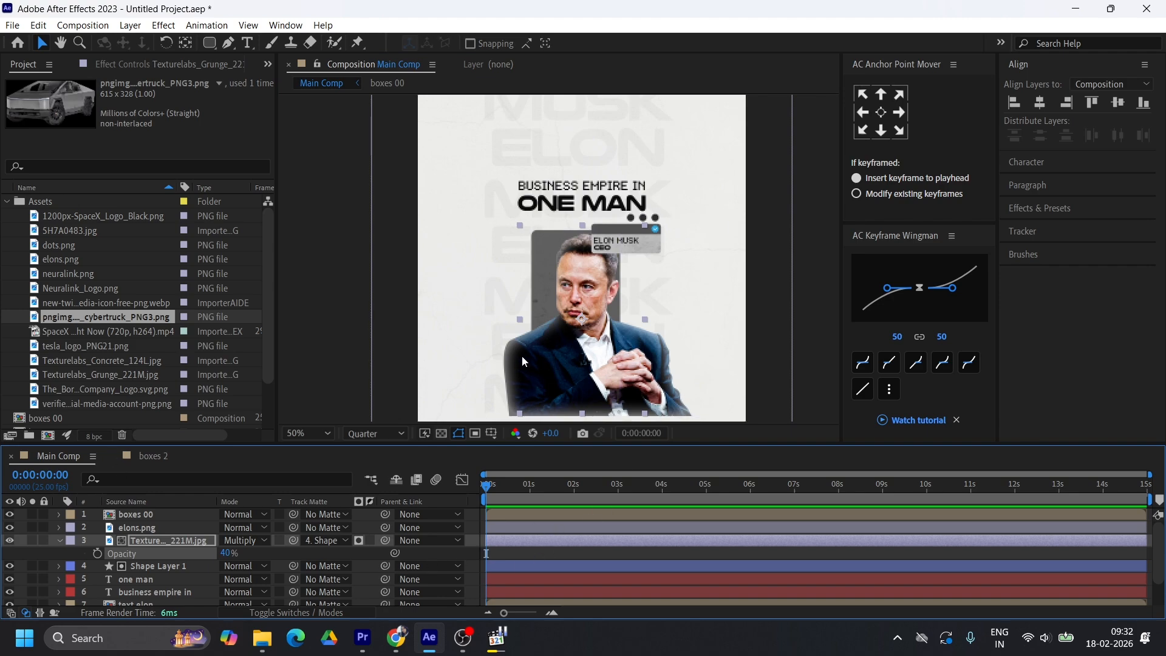
Rename the boxes 2 composition Car Tesla and place it in Main Comp directly beneath the elons.png layer
click(9, 202)
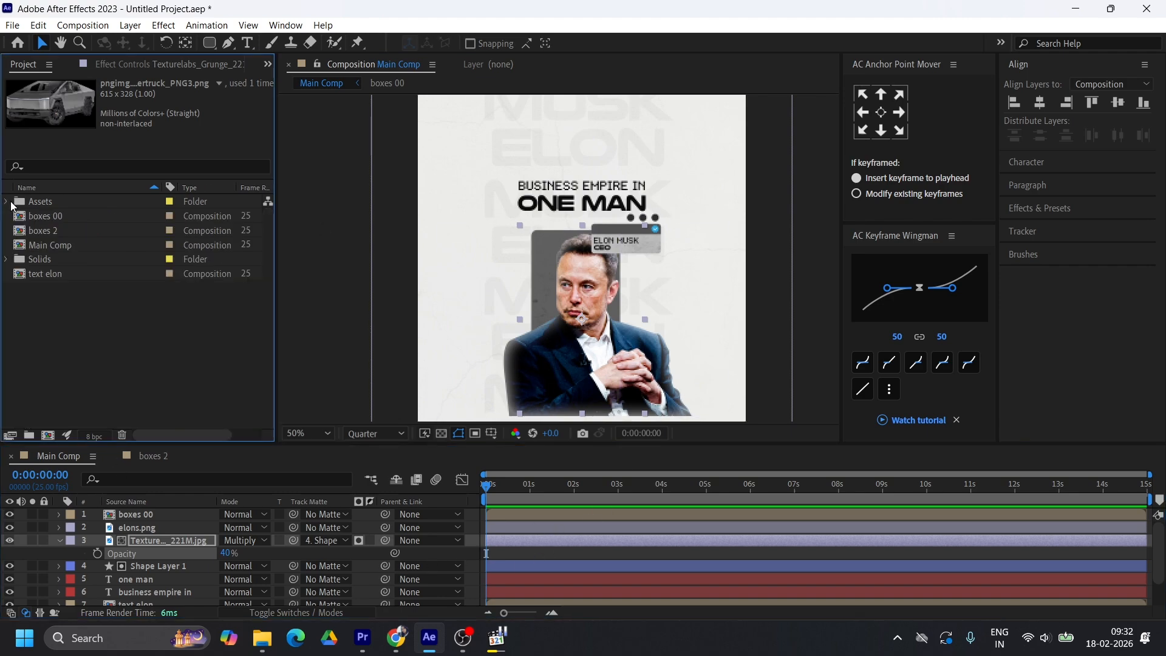
click(53, 231)
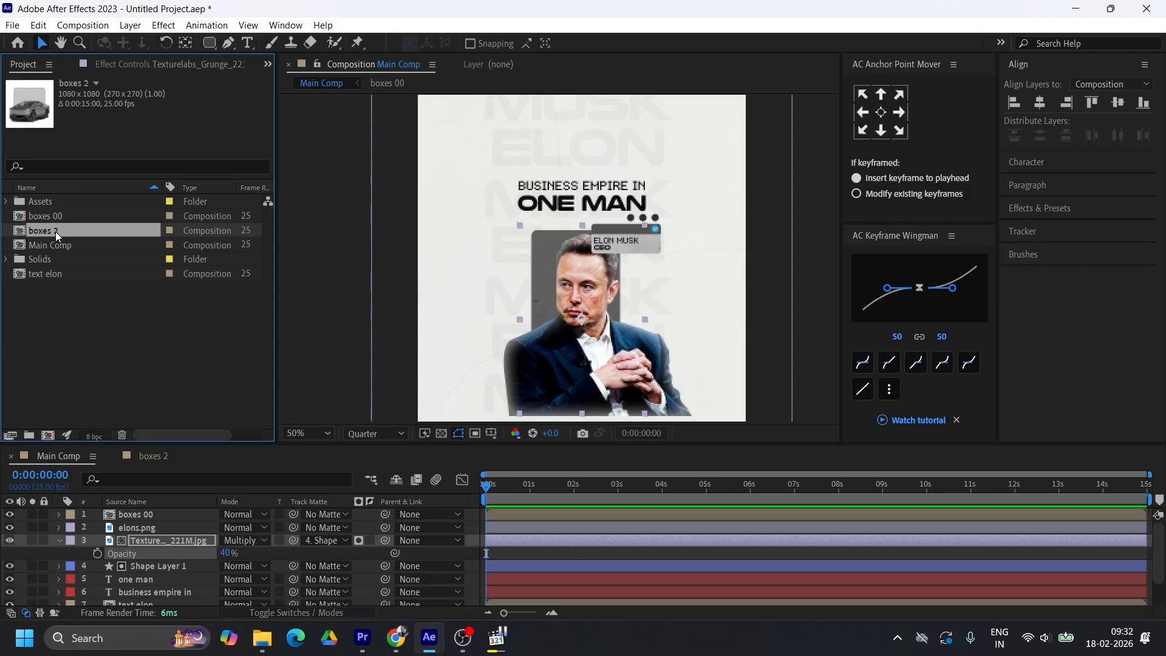
key(Return)
text(Car Tes)
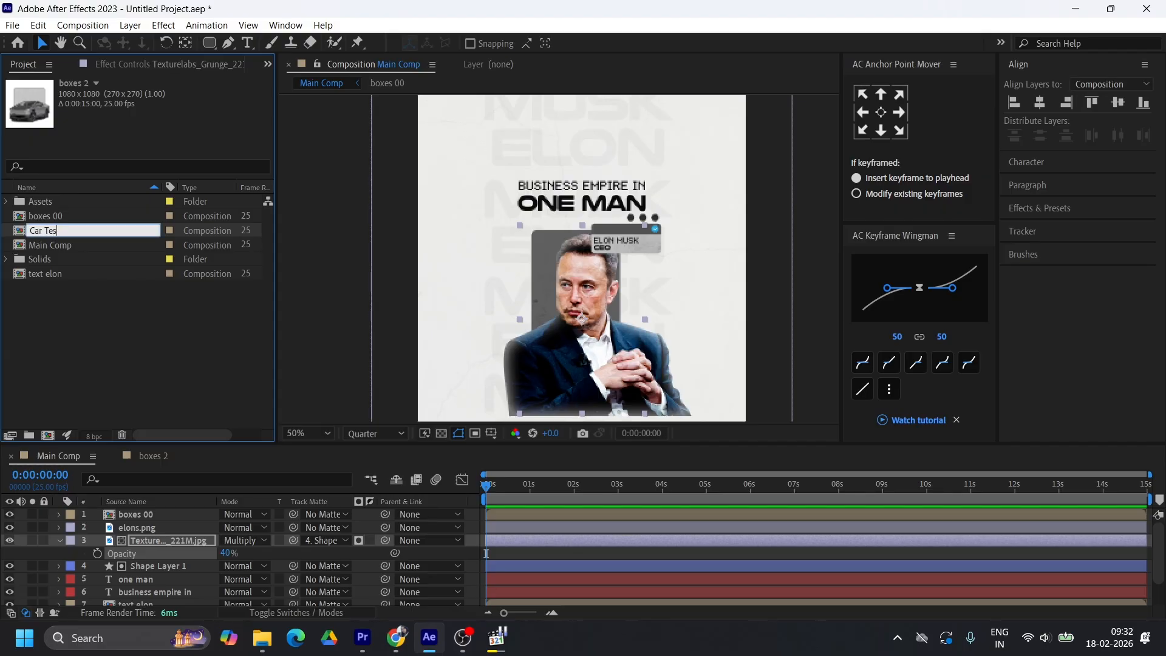
text(la)
click(91, 337)
drag(38, 232, 108, 530)
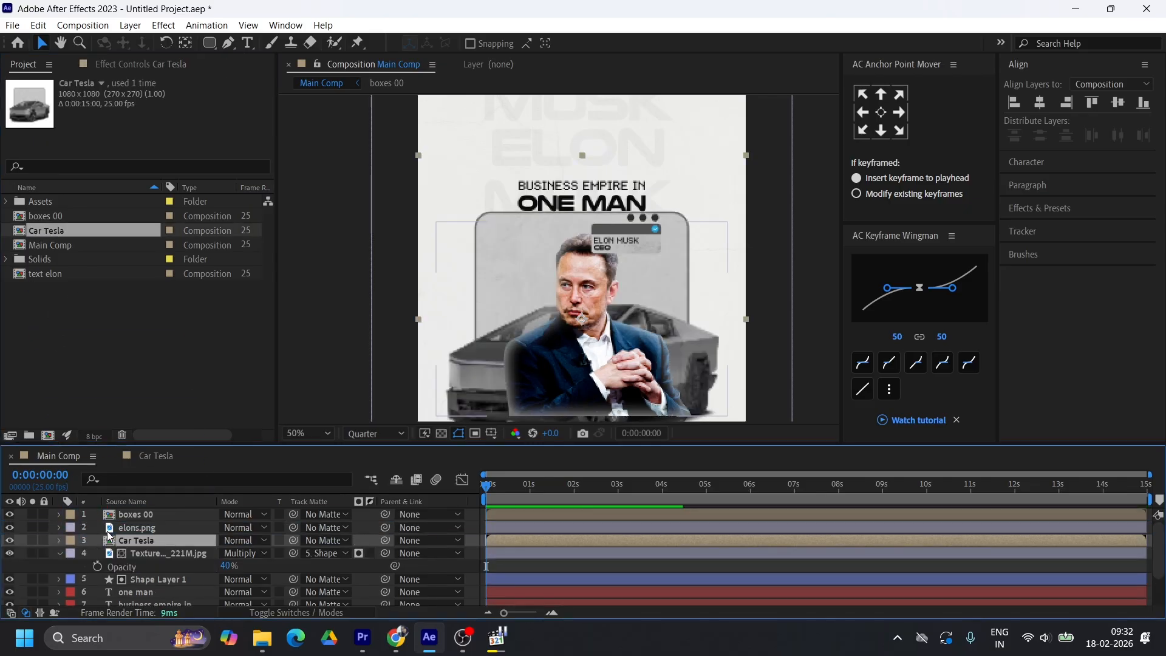
click(738, 325)
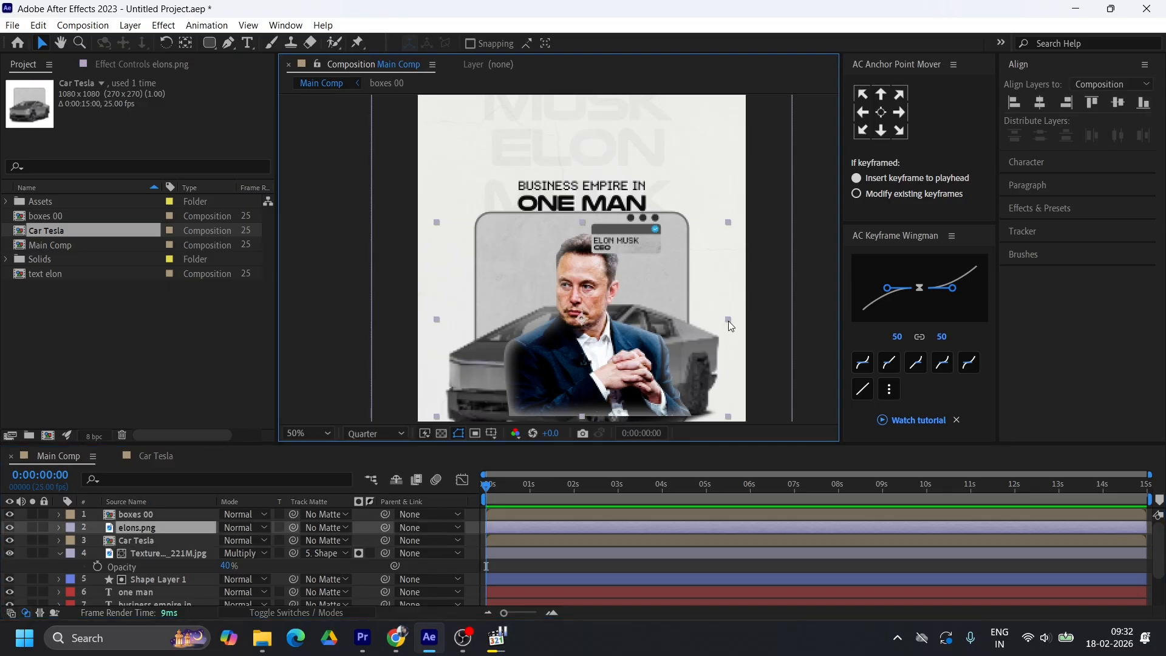
drag(728, 321, 704, 319)
key(ctrl+z)
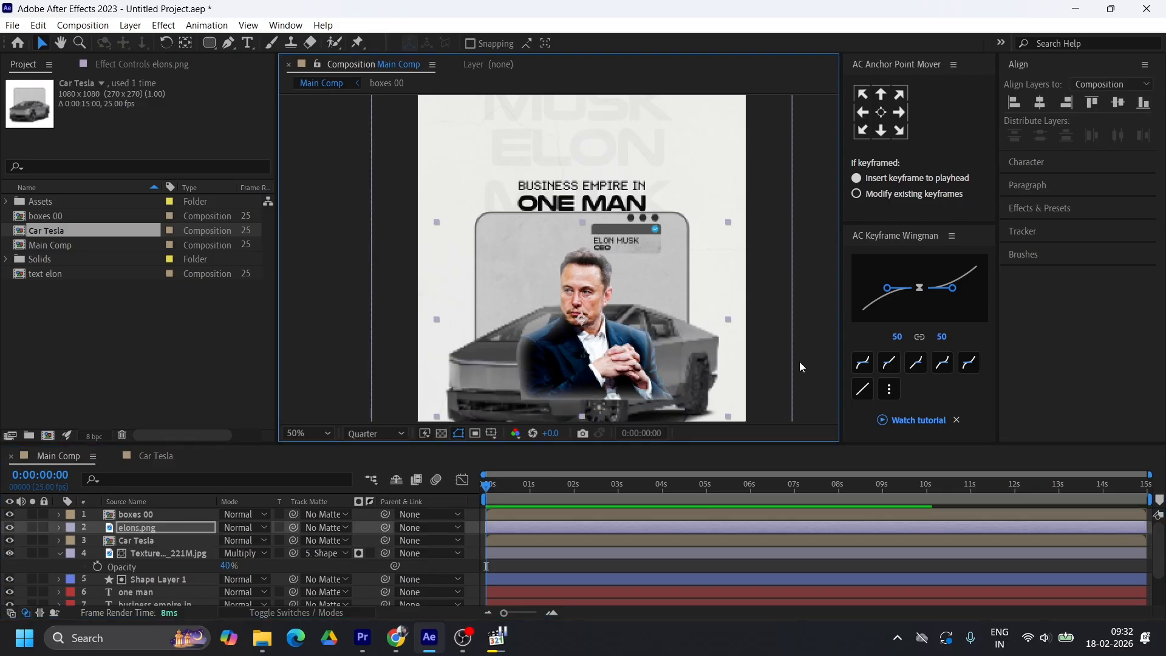
Scale the Car Tesla layer down to about a third and move it beside Elon's shoulder on the left
click(149, 541)
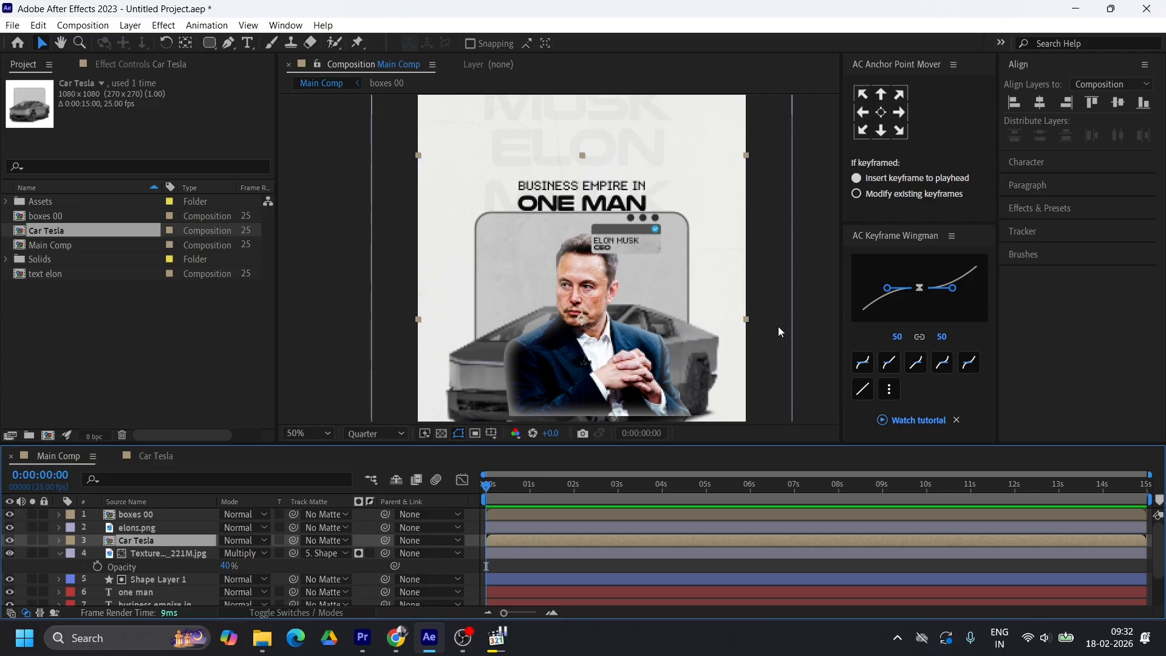
drag(746, 320, 639, 319)
drag(565, 310, 504, 292)
Duplicate the Car Tesla composition in the project and open the copy
click(56, 232)
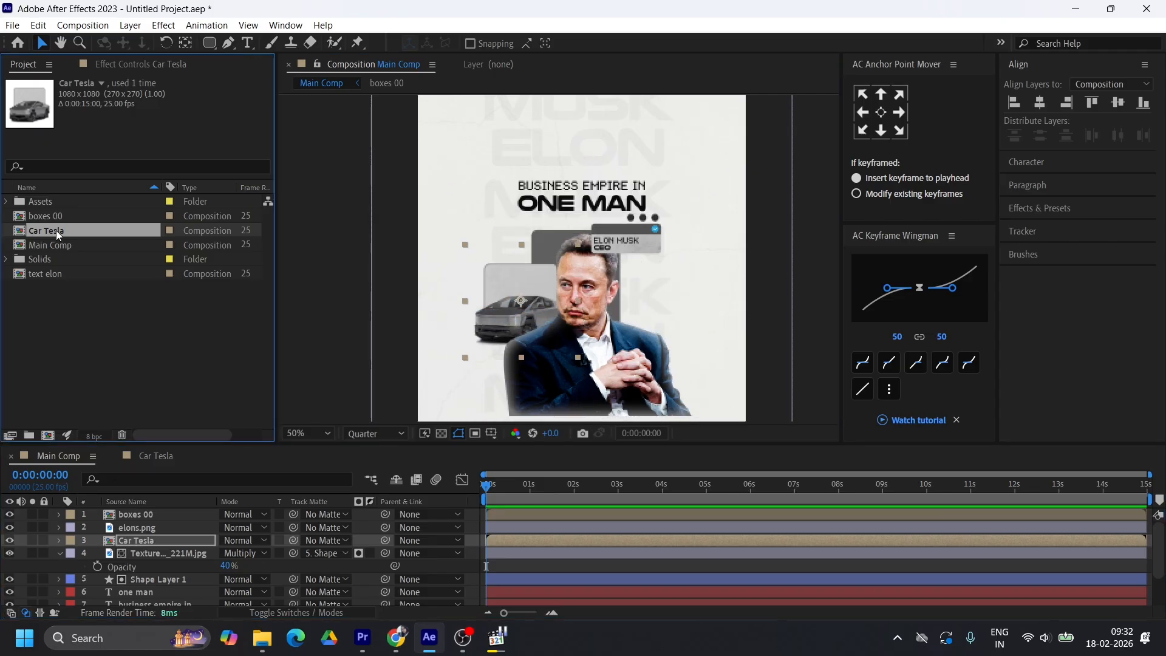
key(ctrl+d)
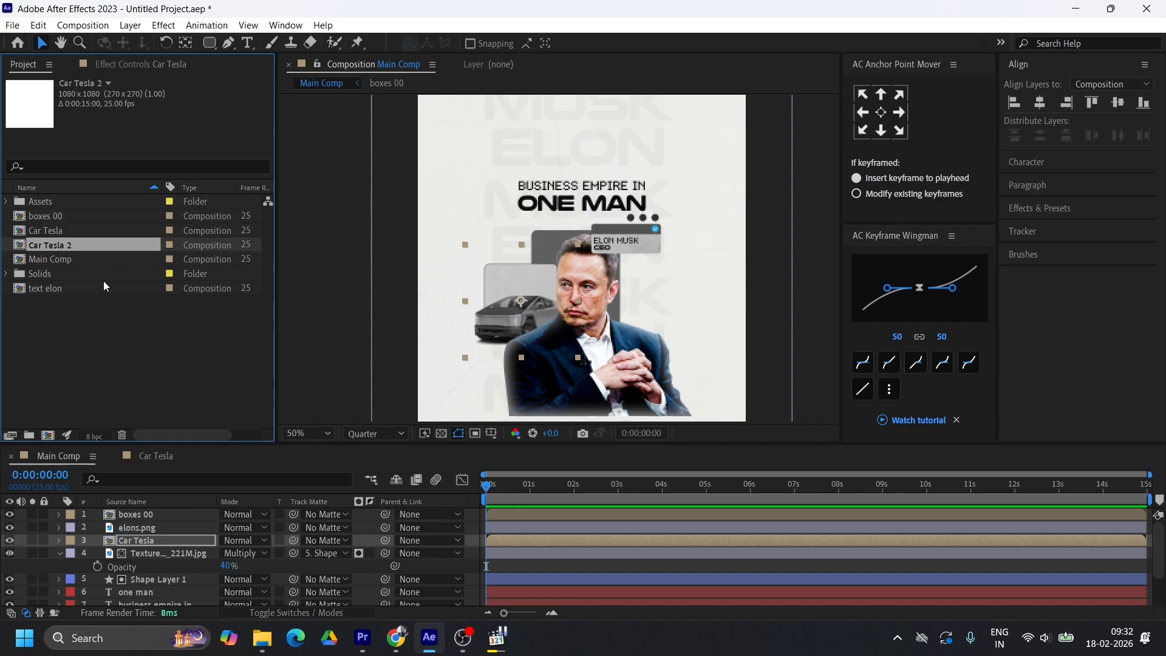
double_click(56, 247)
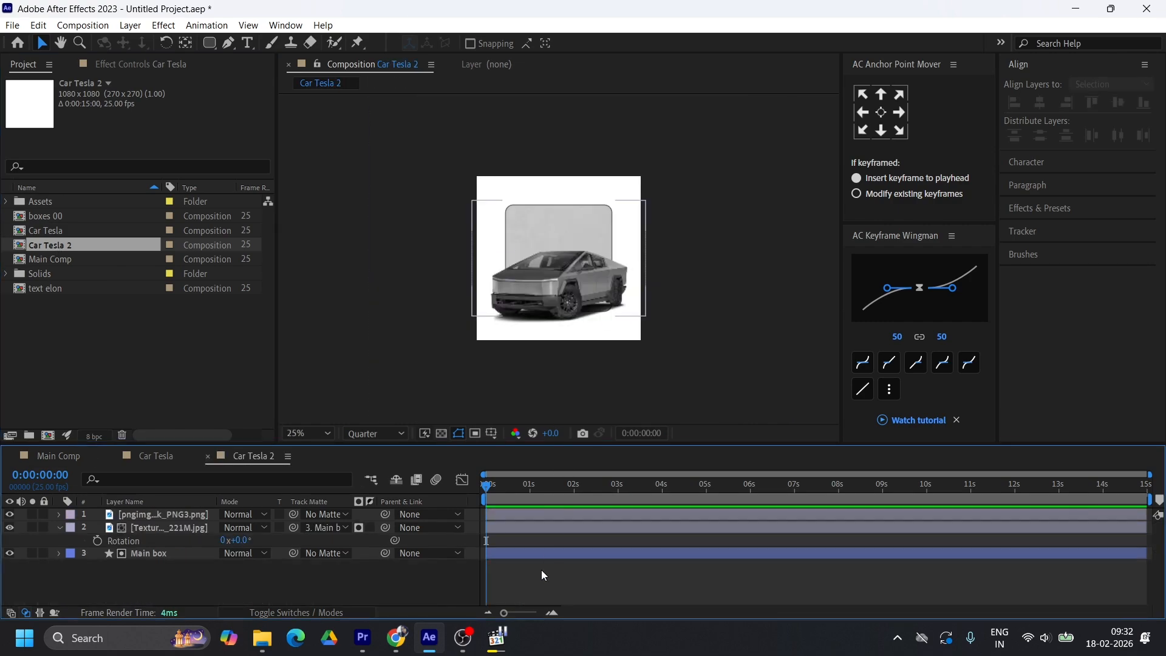
Set the duplicated composition's height to 1920 px and delete its Cybertruck layer
right_click(82, 245)
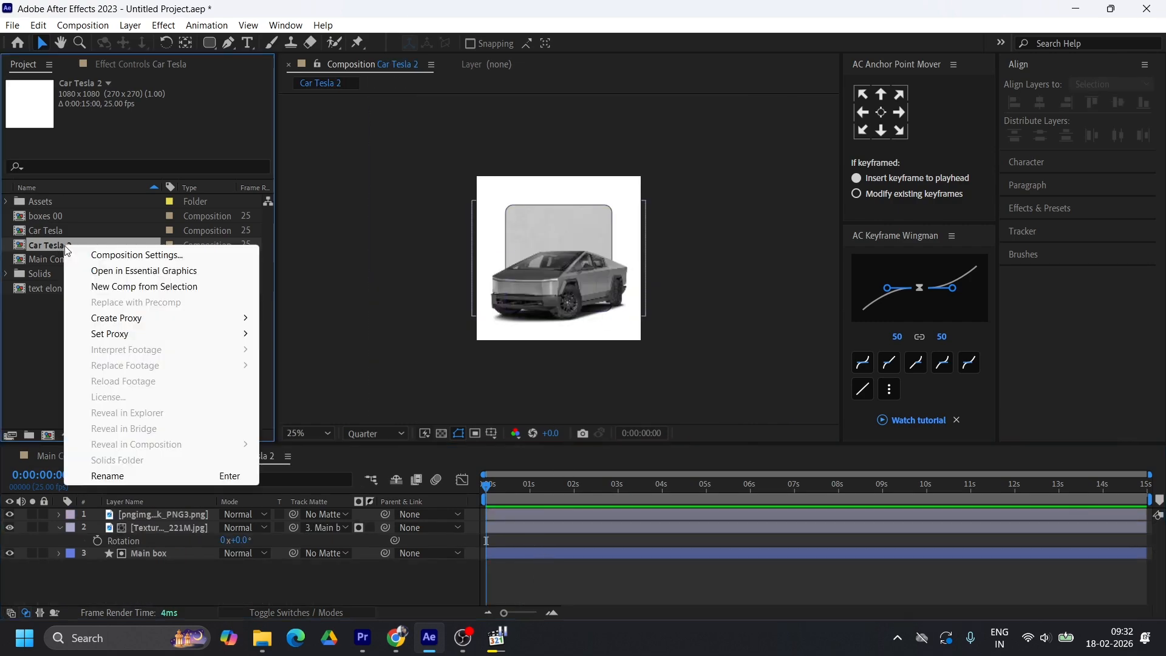
click(157, 252)
click(463, 242)
text(19)
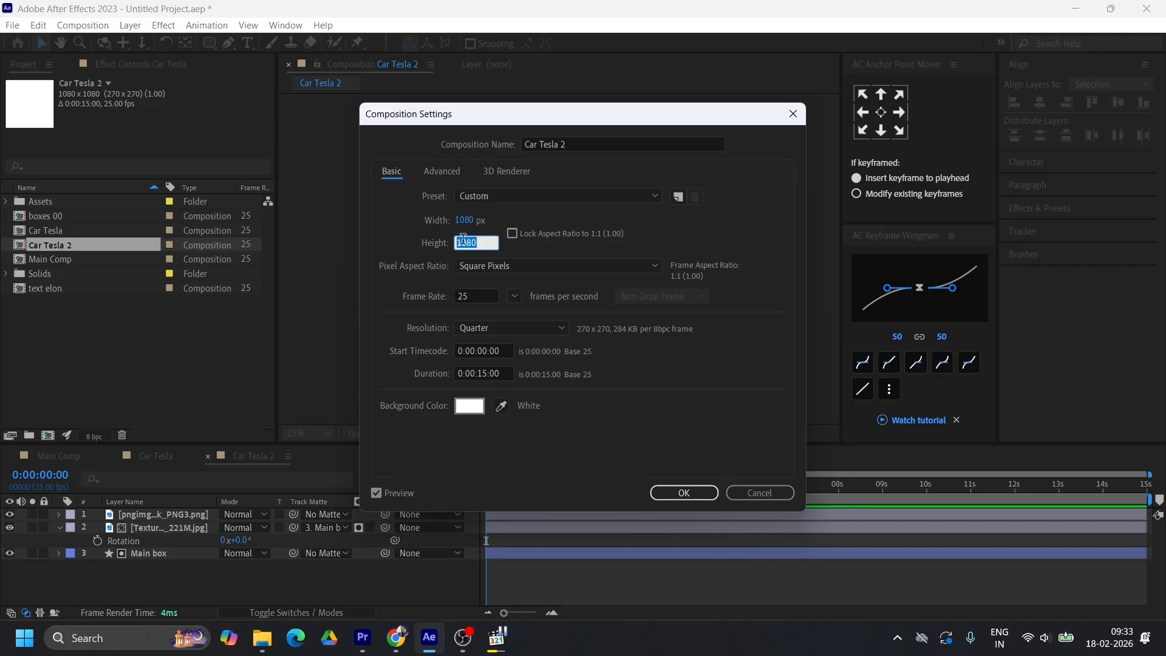
text(20)
click(682, 493)
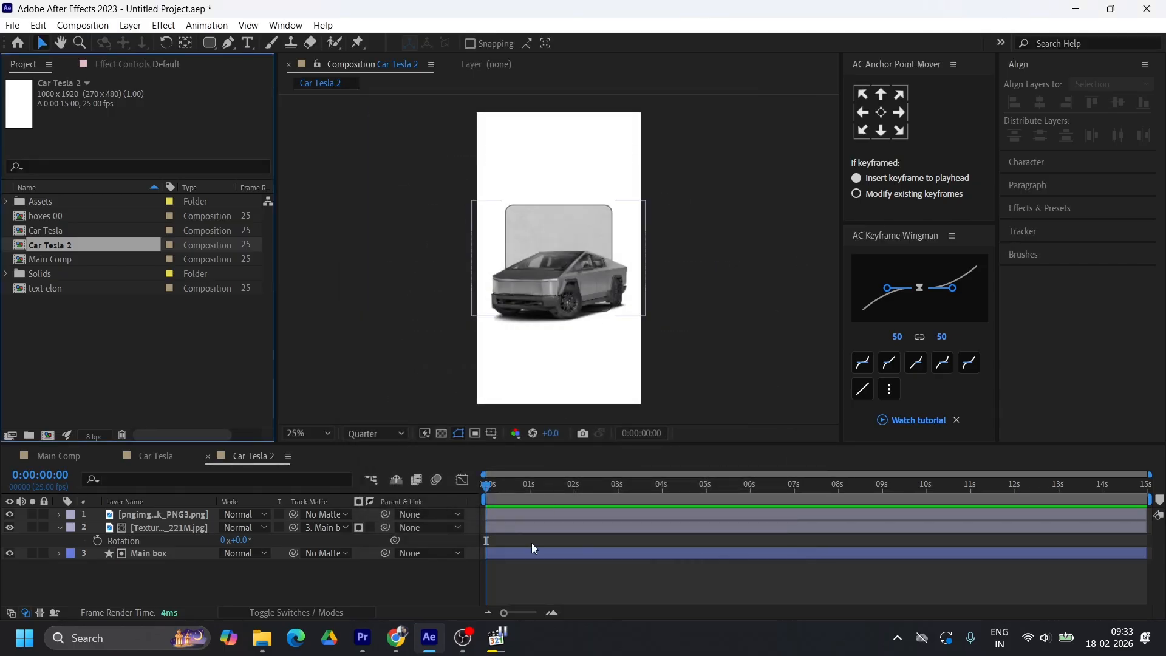
click(515, 515)
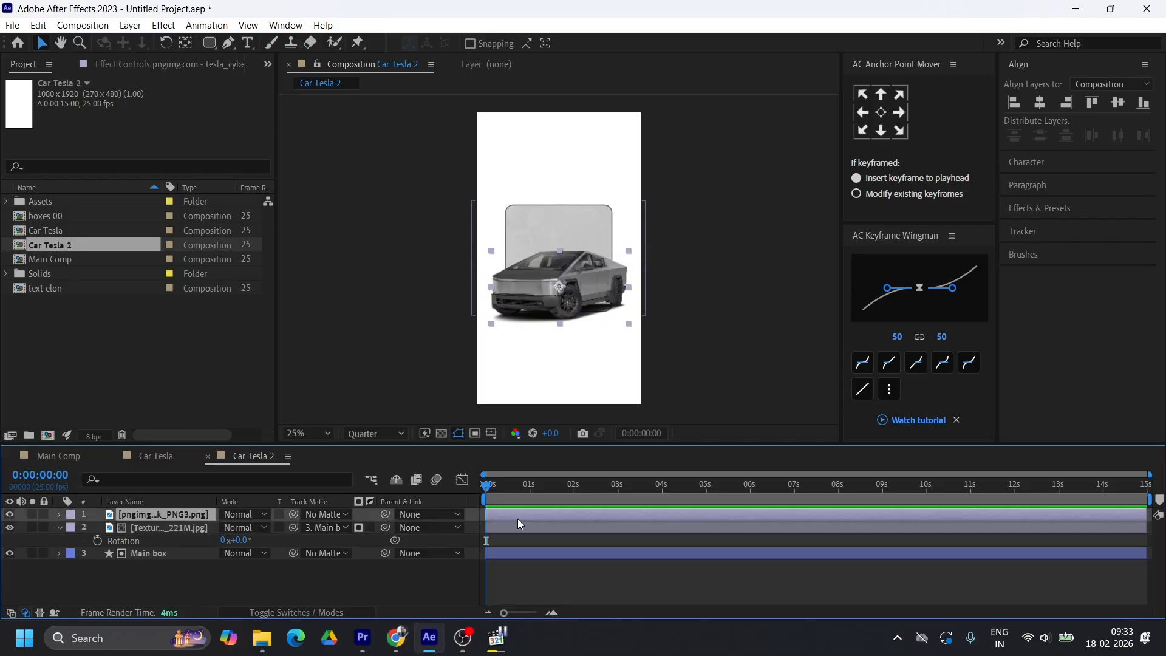
key(Delete)
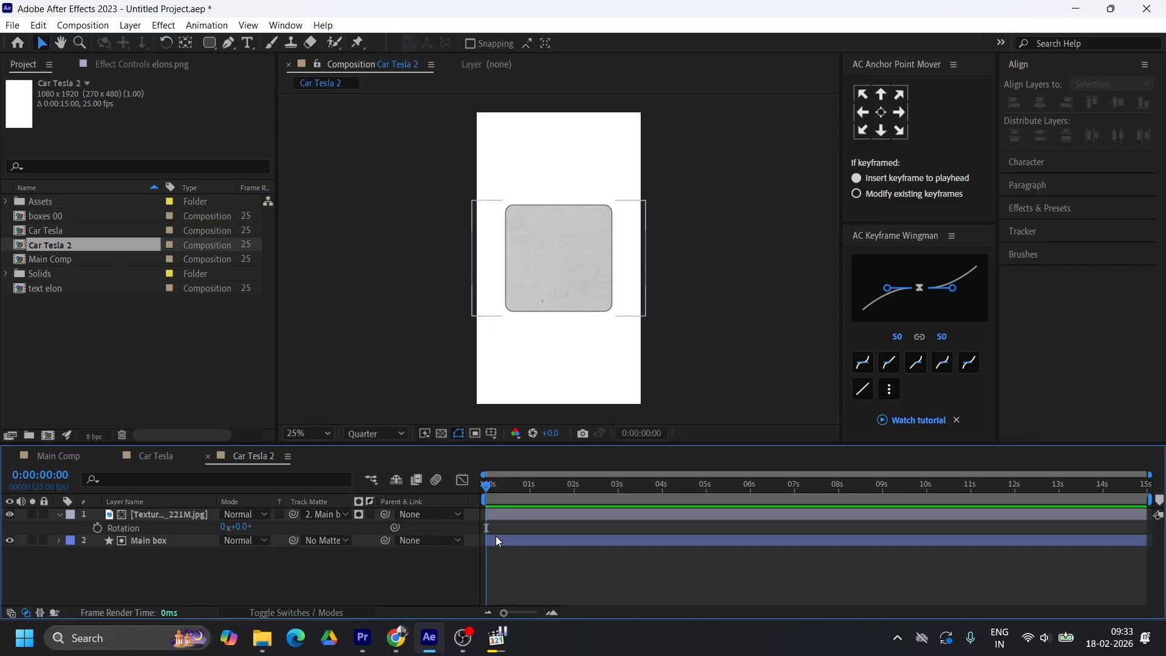
Try heights of 1500 and 1400 for the Main box rectangle
click(505, 540)
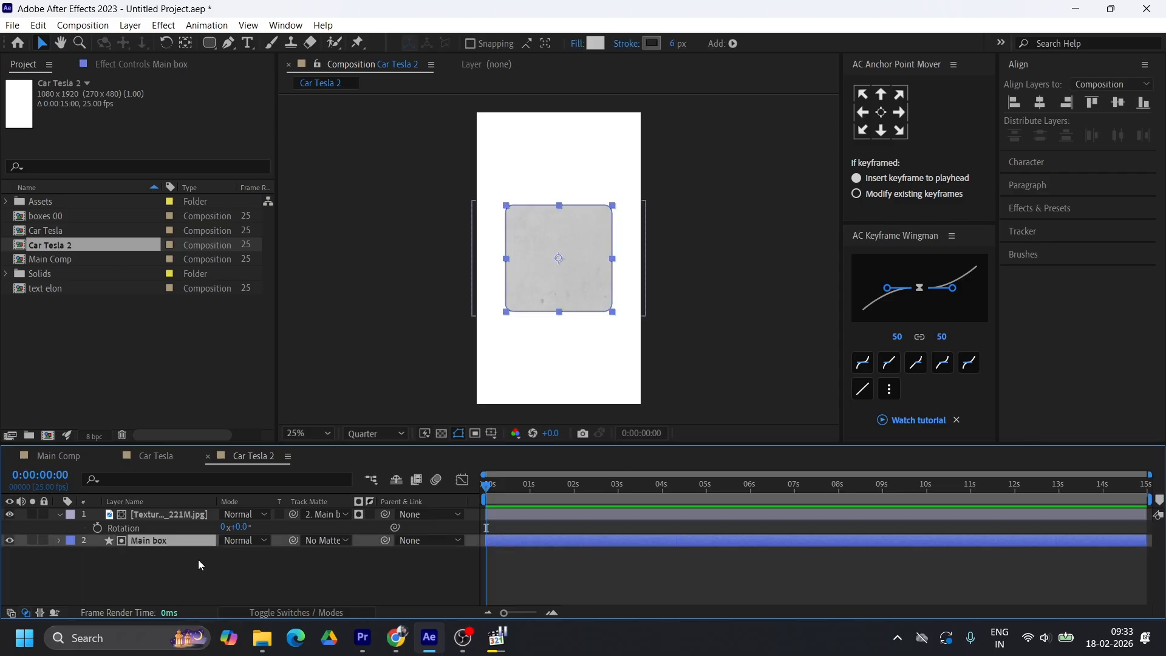
click(59, 540)
scroll(227, 571, down, 1)
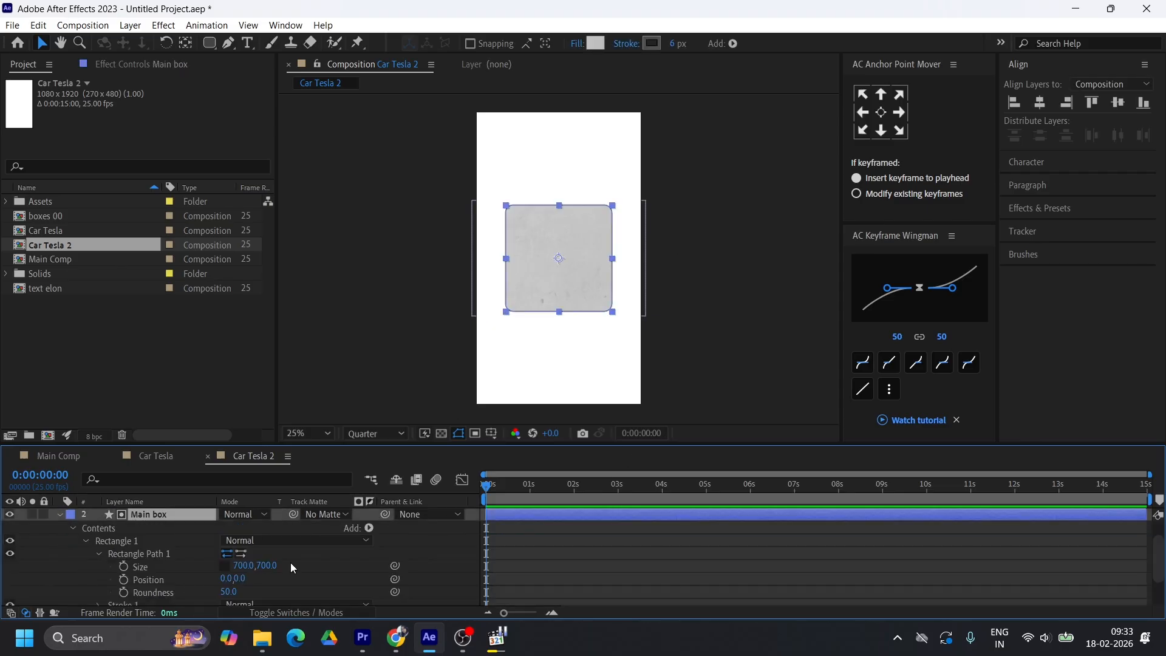
scroll(290, 562, down, 1)
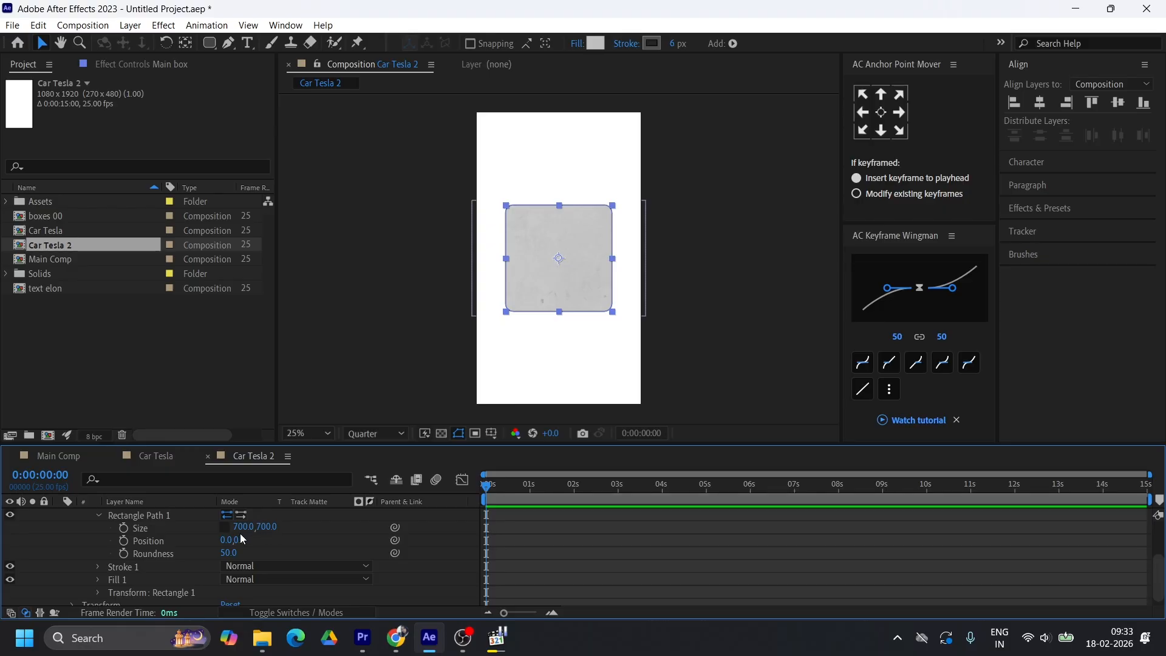
click(268, 527)
text(1500)
key(Return)
click(272, 527)
text(1400)
key(Return)
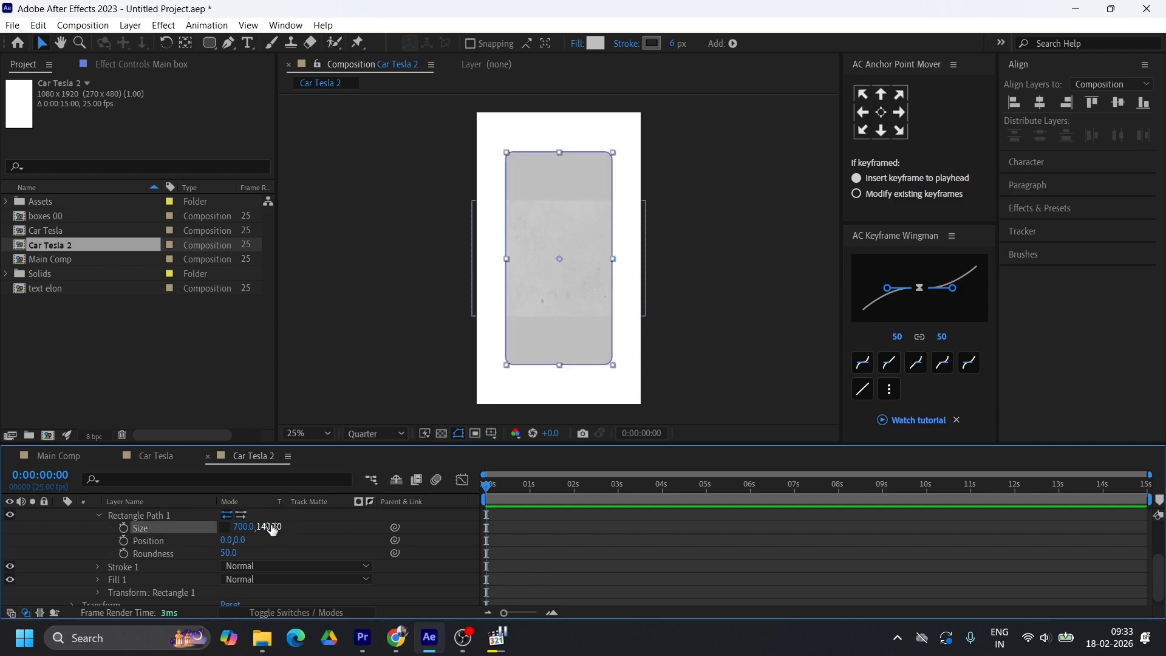
Set the Main box rectangle's height to 1200
click(272, 527)
text(1200)
key(Return)
scroll(202, 537, up, 3)
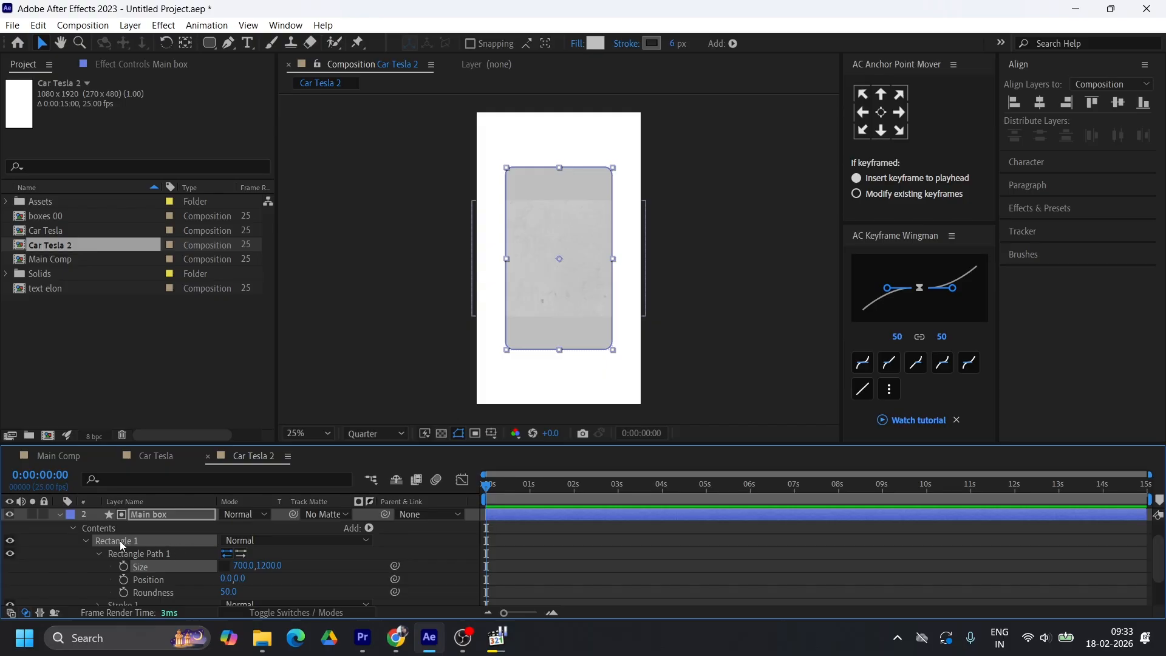
scroll(153, 545, up, 2)
click(60, 540)
Rotate the Texturelabs_Grunge_221M.jpg layer 90° and enlarge it to cover the tall box
click(137, 514)
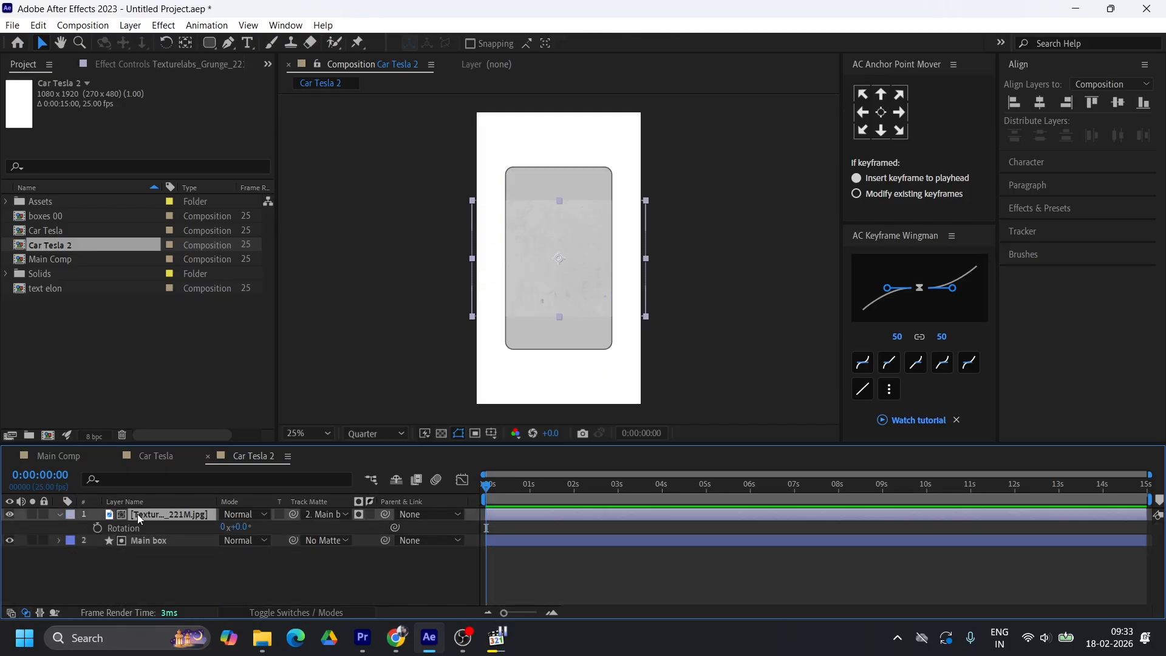
click(237, 525)
text(90)
key(Return)
drag(616, 172, 629, 154)
Open the SpaceX launch video from Assets and trim it from 0;00;31;03 to 0;00;38;26 around the liftoff
click(6, 201)
click(79, 227)
click(85, 332)
double_click(85, 331)
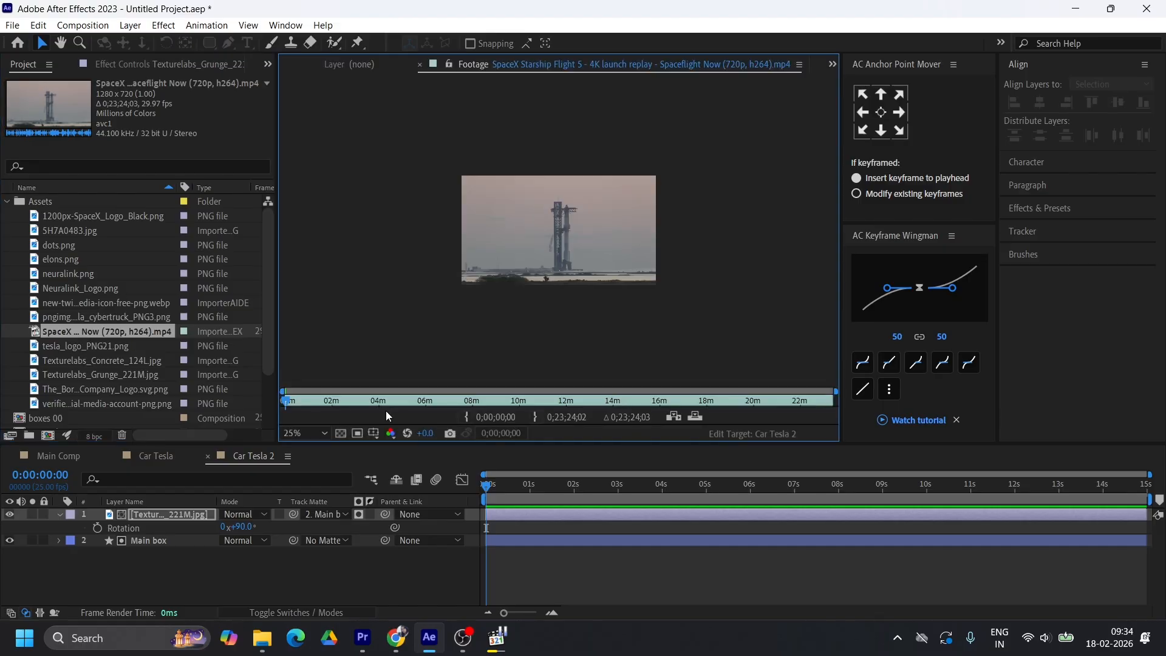
drag(285, 402, 300, 403)
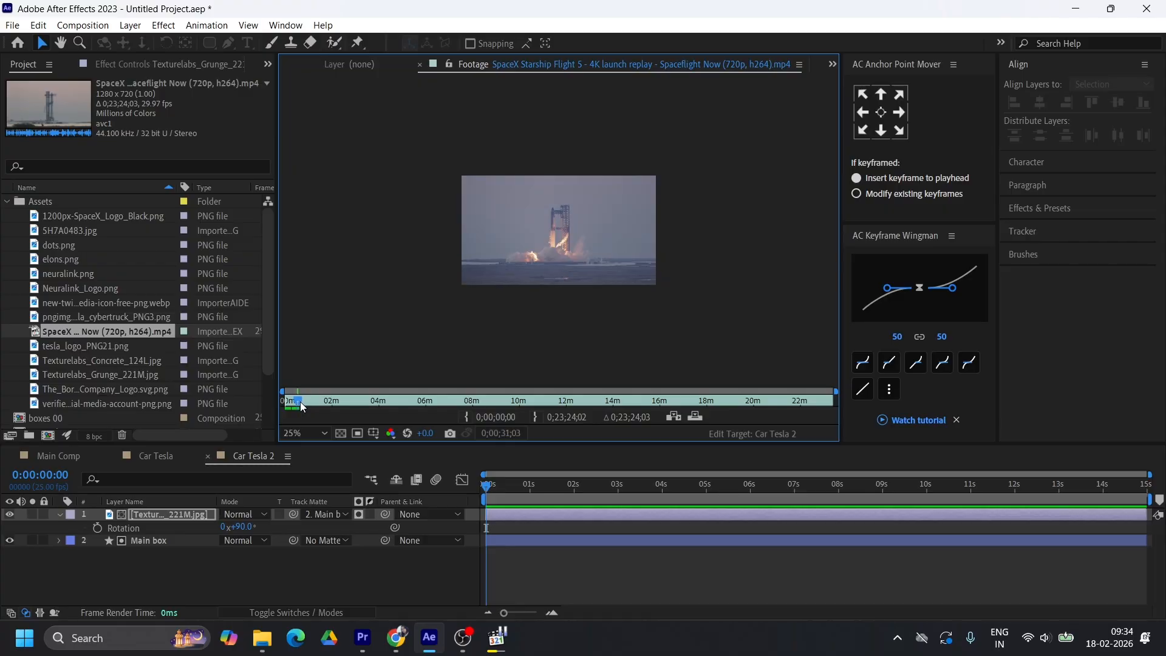
click(467, 417)
drag(300, 403, 303, 403)
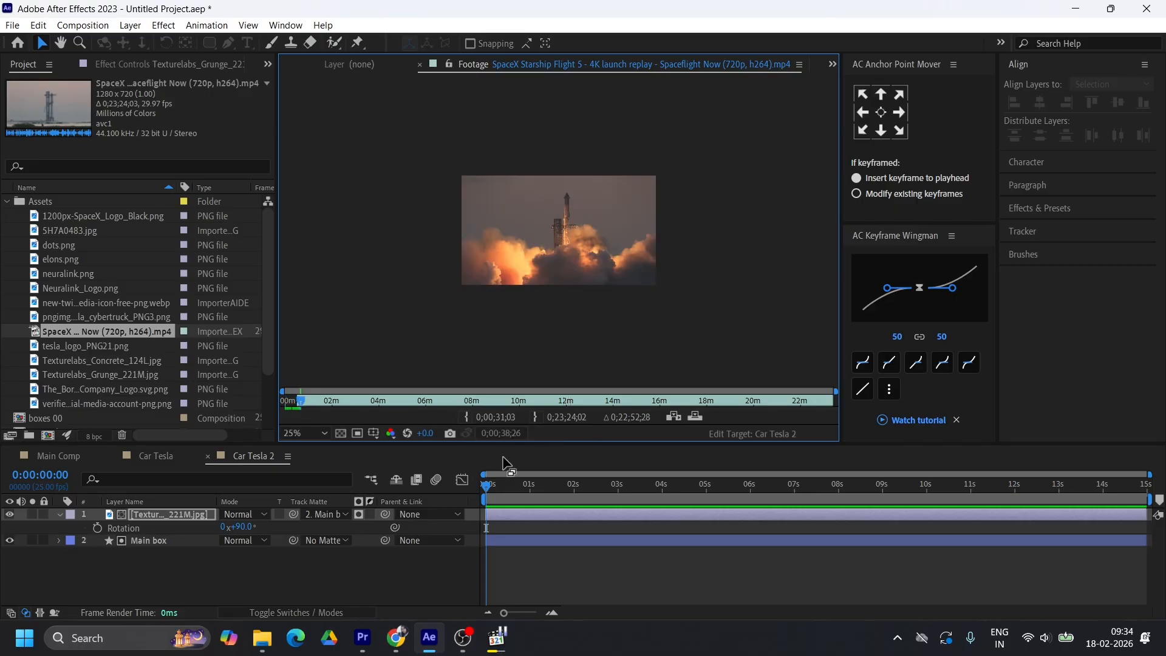
click(536, 417)
Place the trimmed SpaceX clip between the texture and Main box, scale it past the box's edges and matte it to Main box
drag(108, 337, 135, 534)
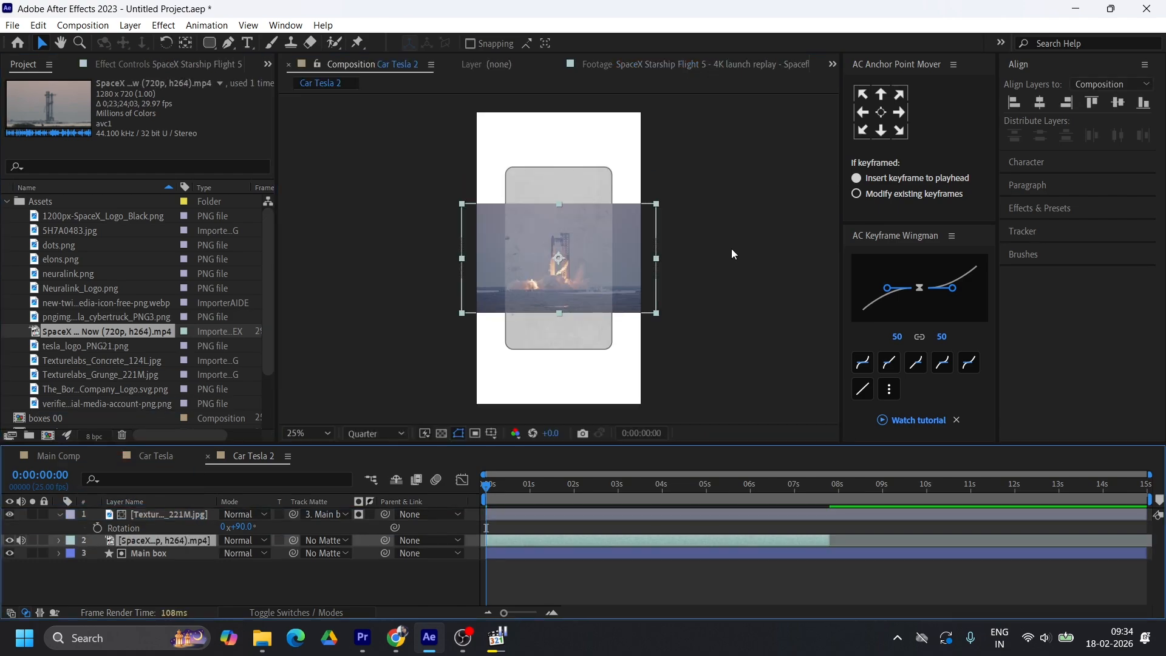
drag(656, 258, 739, 258)
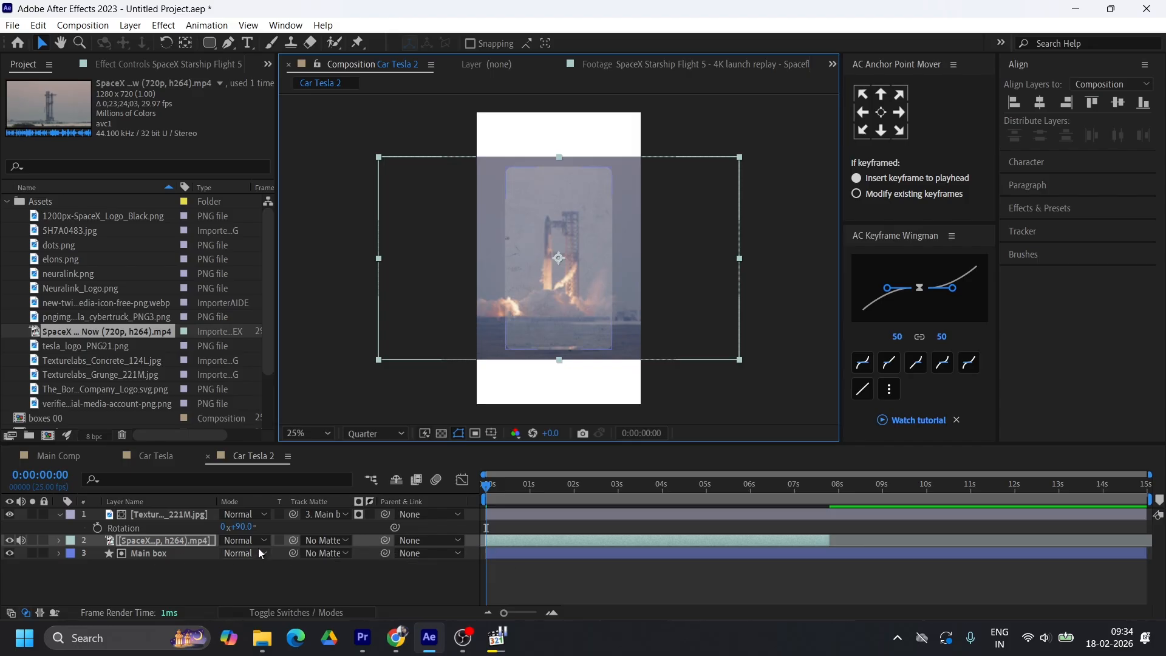
drag(294, 542, 151, 552)
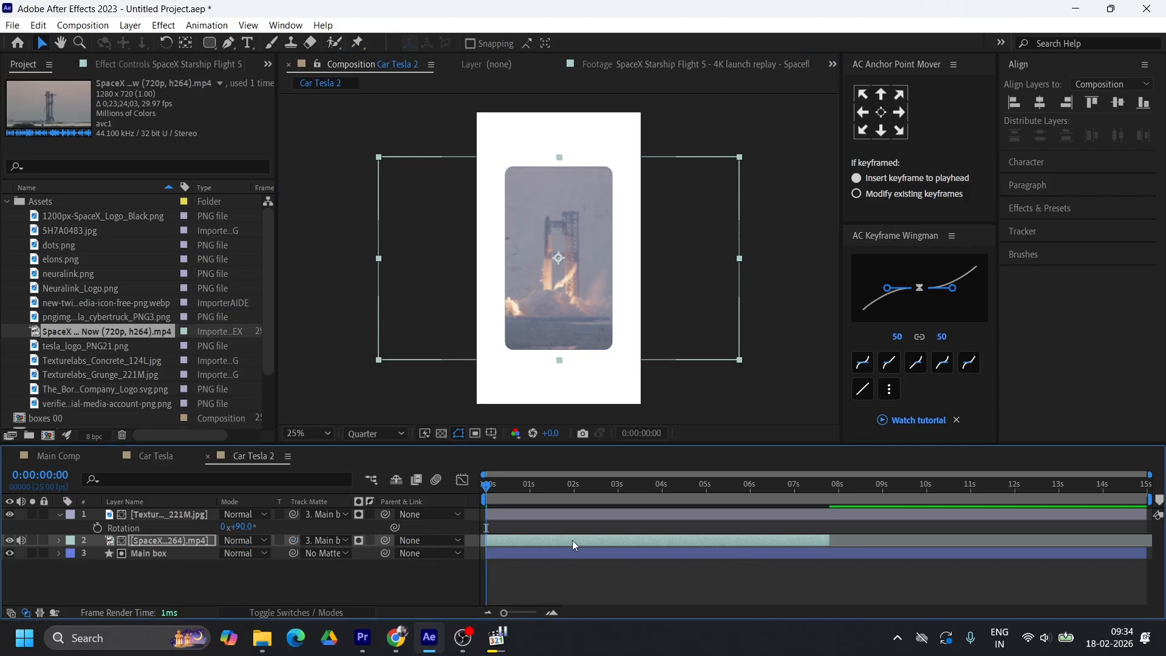
Apply the Tint effect to the SpaceX clip to make it black and white, and return to Main Comp
key(ctrl+space)
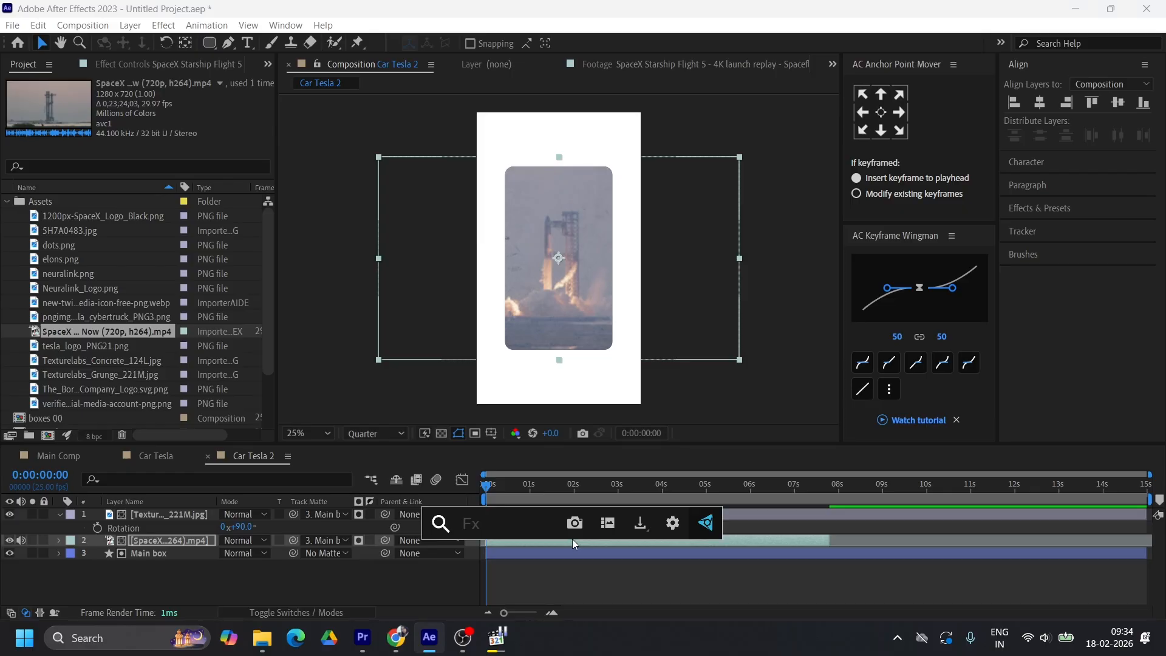
text(t)
text(int)
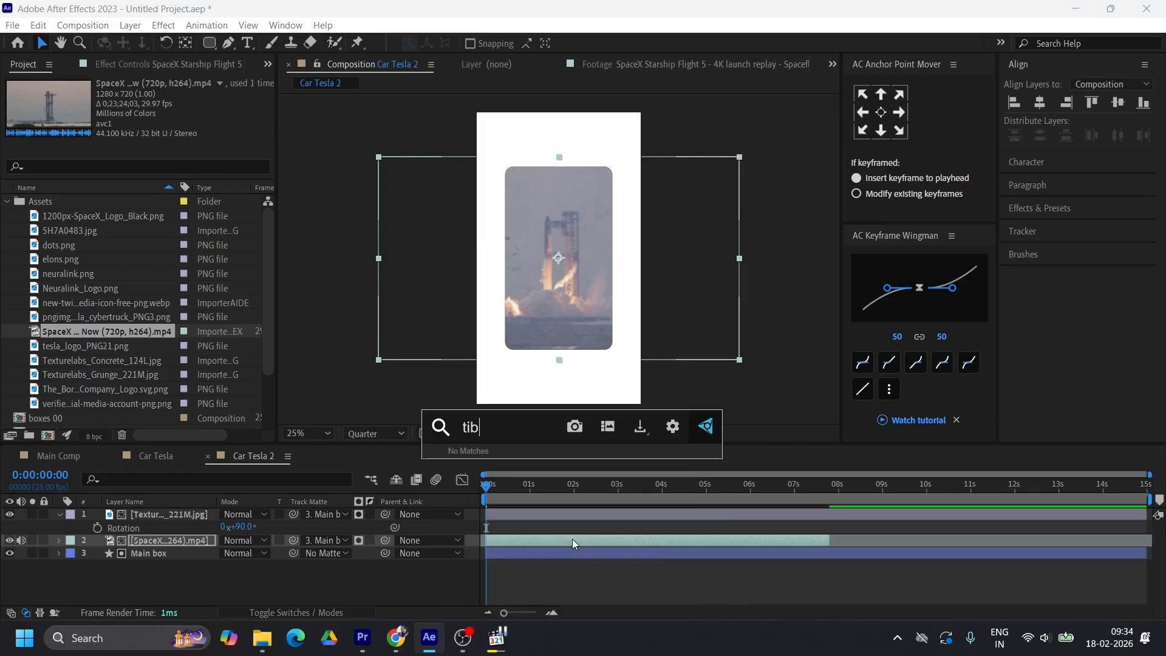
click(644, 469)
drag(613, 497, 515, 508)
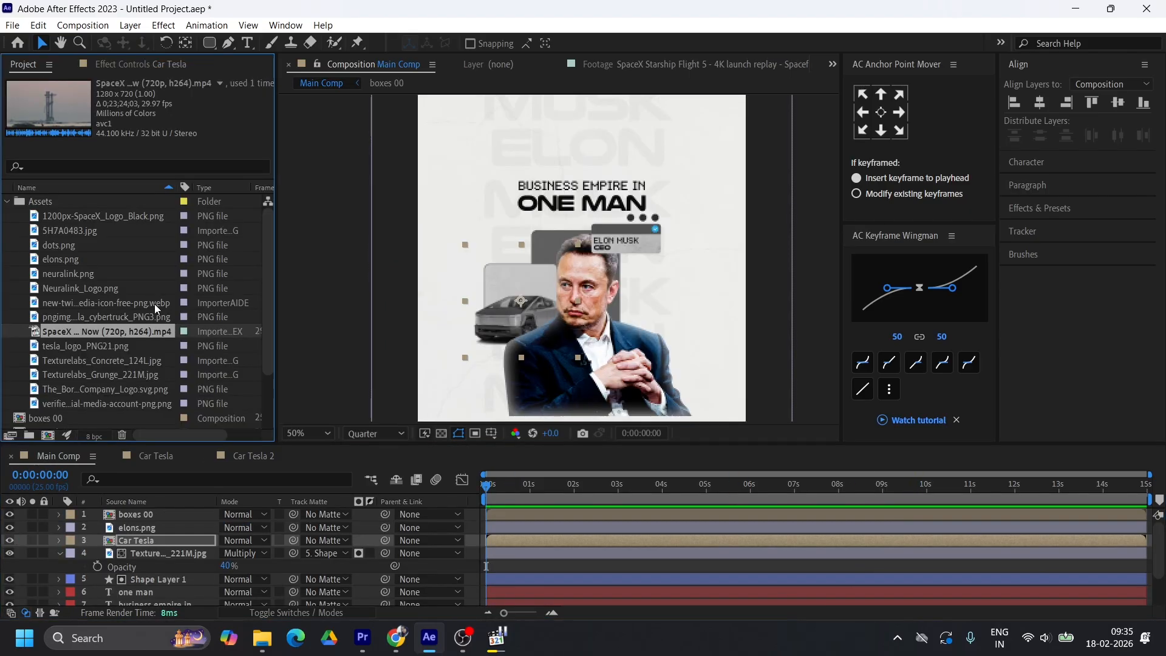
Collapse the Assets folder and rename the Car Tesla 2 composition space x
click(10, 201)
click(49, 244)
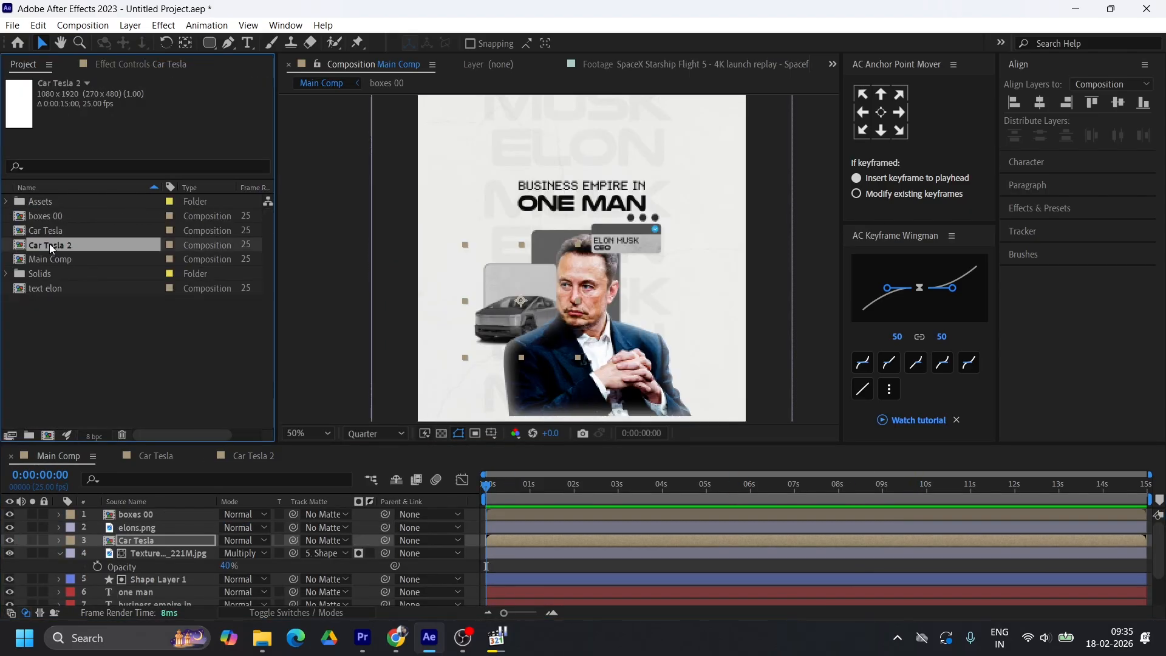
key(Return)
text(s)
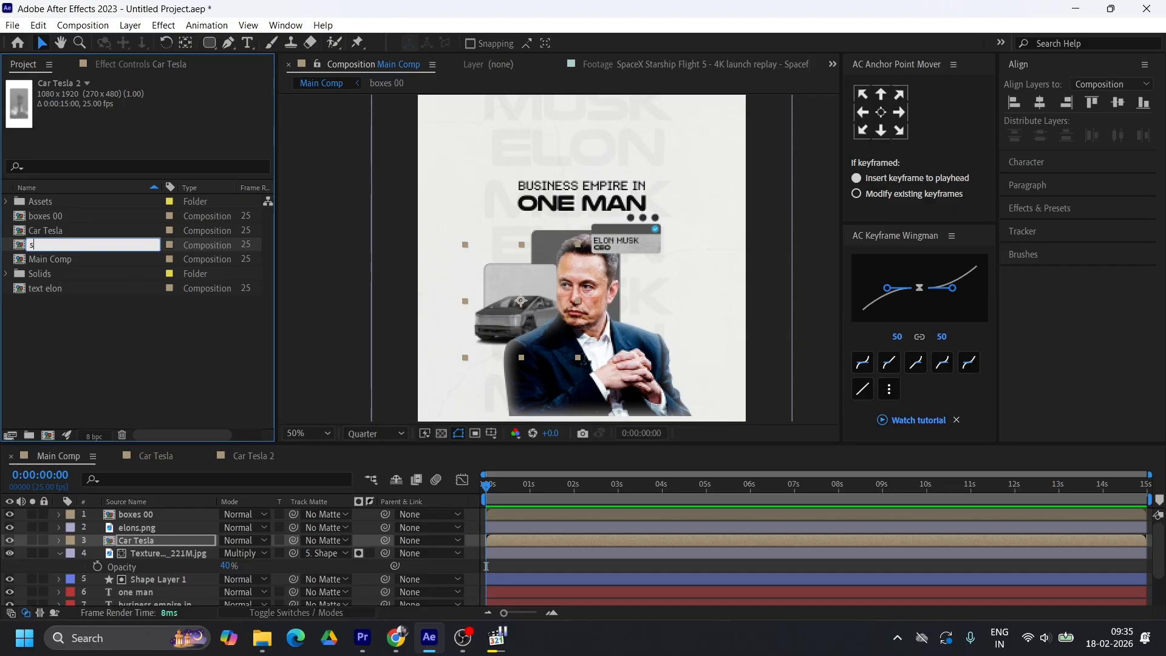
key(Return)
Place space x directly beneath elons.png in Main Comp, scaled to about a third and positioned beside Elon opposite the car, following the reference video
drag(42, 273, 155, 533)
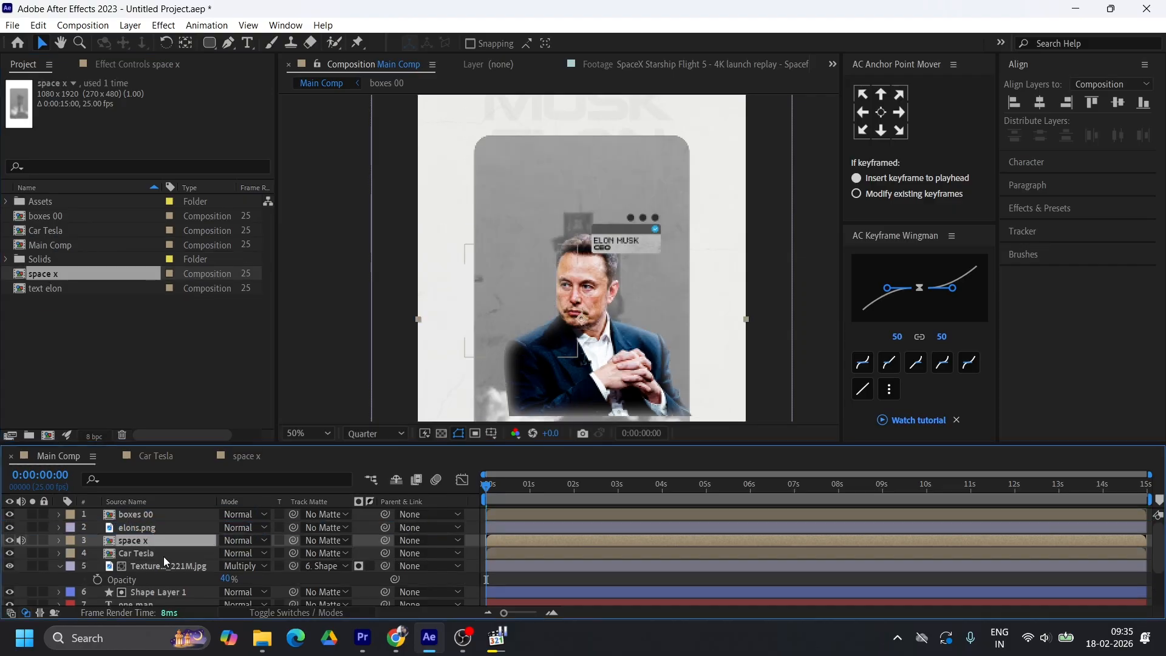
drag(744, 319, 667, 331)
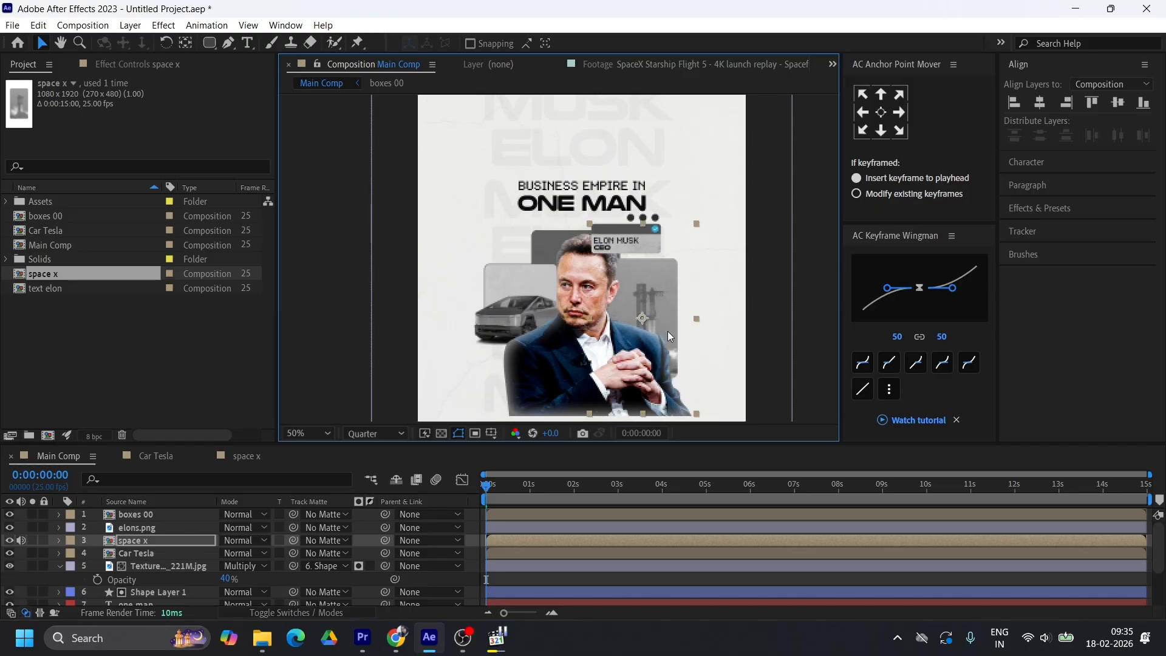
key(alt+Tab)
drag(583, 563, 558, 563)
click(645, 12)
drag(695, 317, 697, 317)
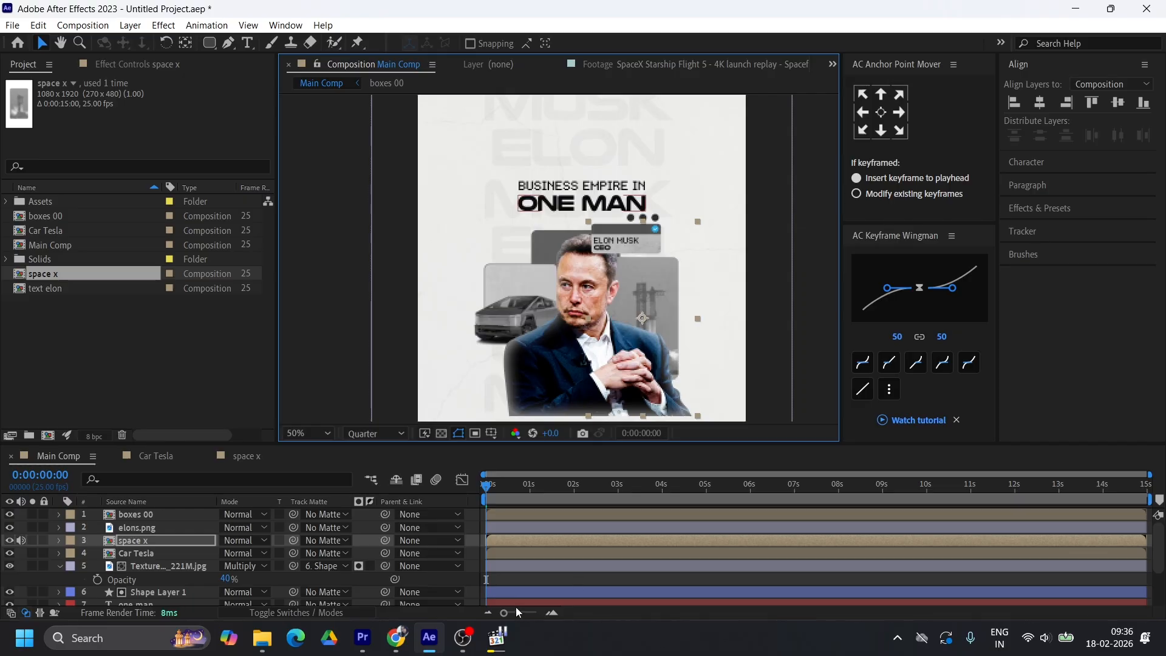
Apply Lumetri Color to the space x layer and darken its midtones slightly with the RGB curve
key(ctrl+space)
text(lume)
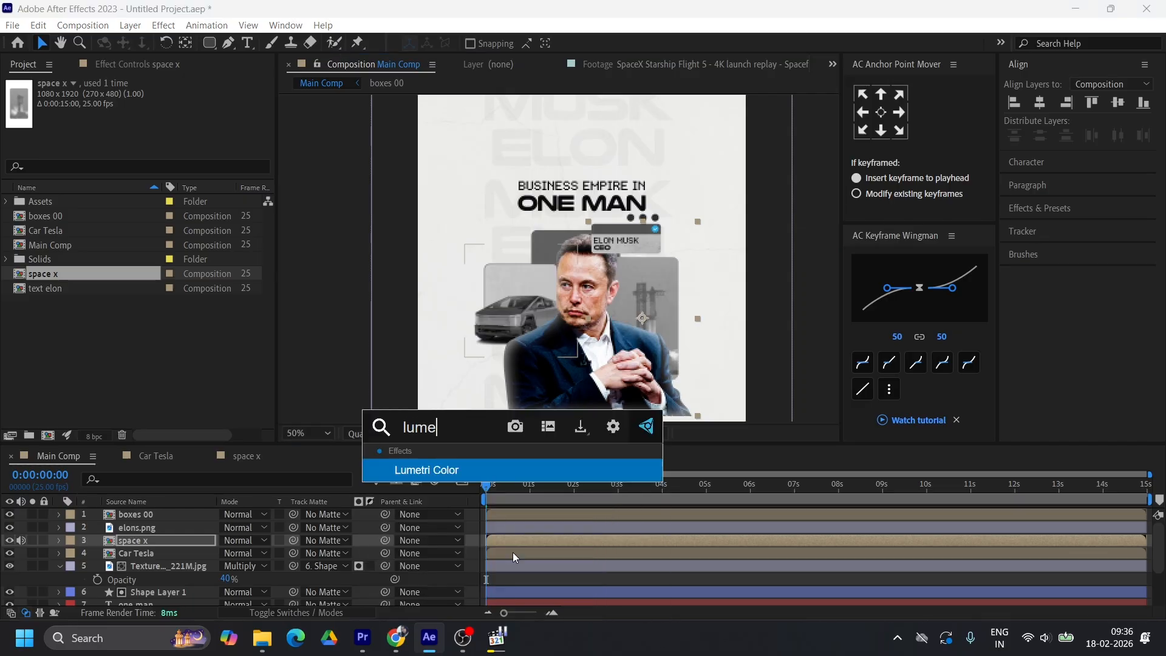
key(Return)
click(17, 133)
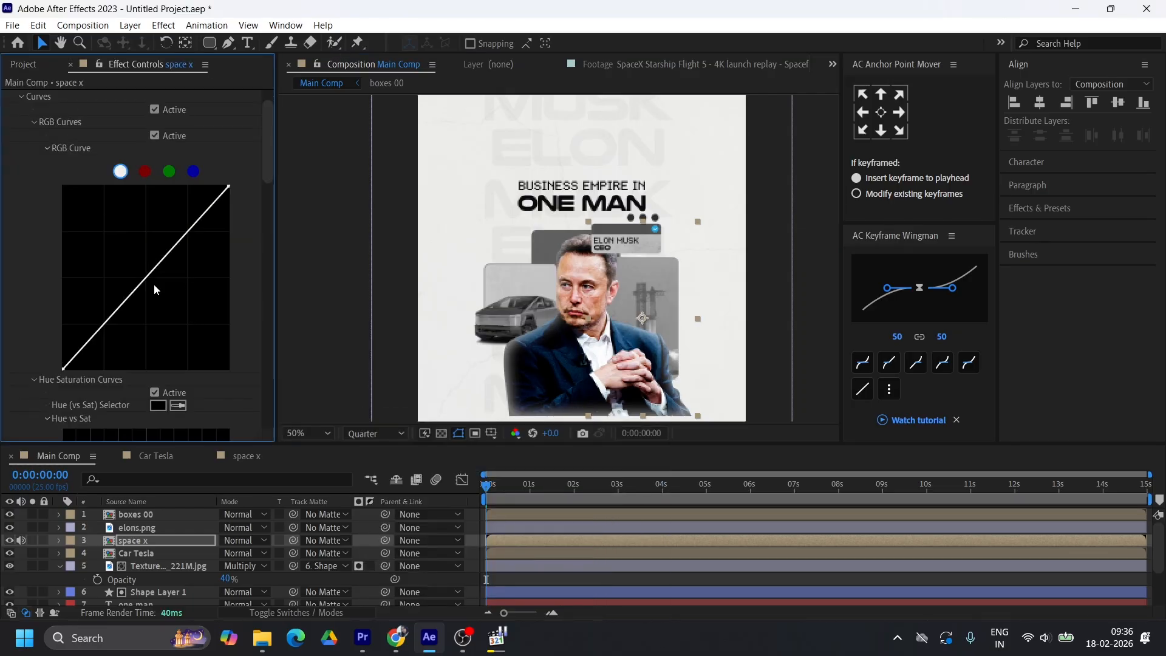
drag(146, 281, 153, 290)
click(22, 97)
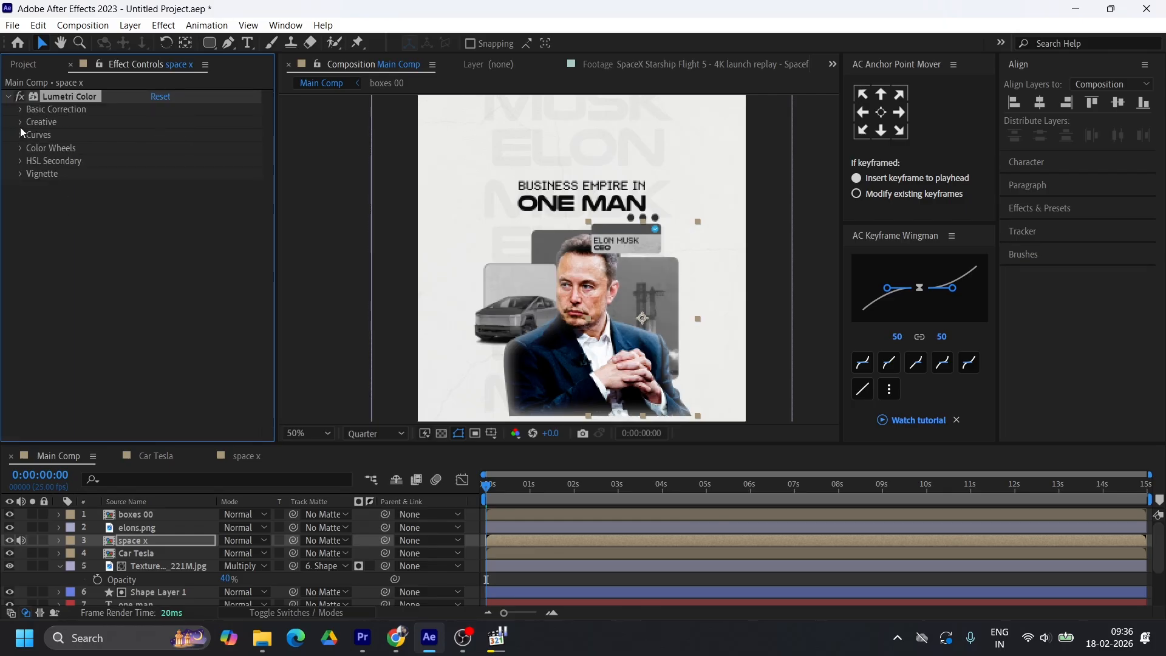
Set the space x layer's Lumetri shadows to -18 and contrast to 15
click(20, 110)
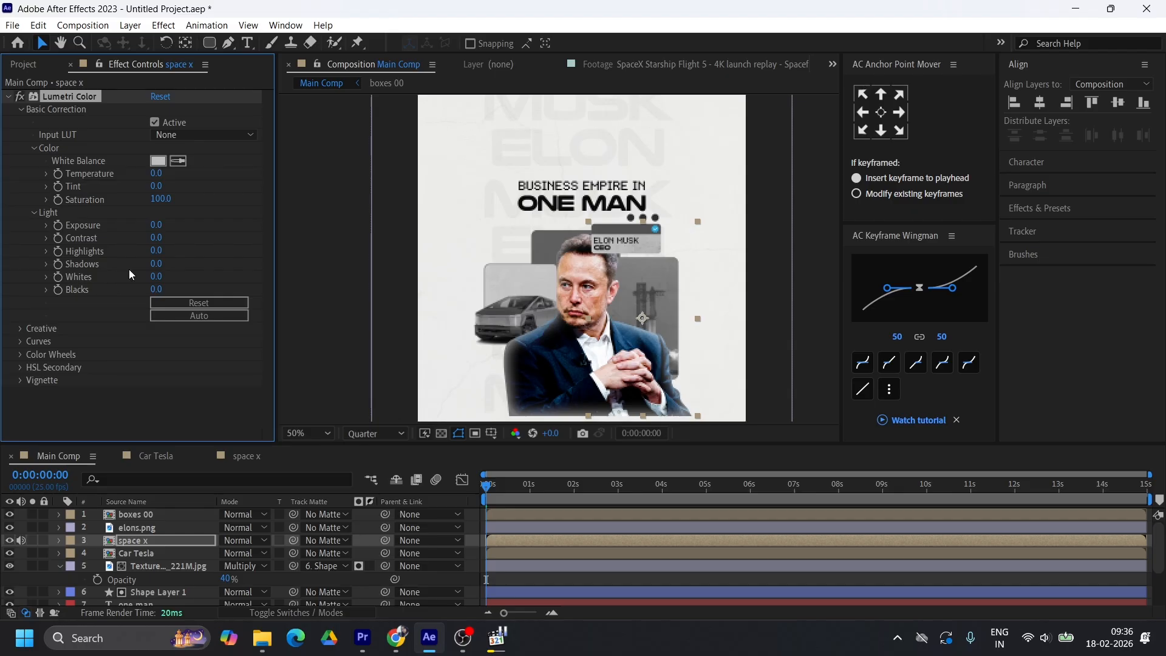
drag(156, 263, 134, 258)
mouse_move(157, 237)
mouse_down()
mouse_move(184, 243)
mouse_move(175, 241)
mouse_up()
click(158, 238)
text(15)
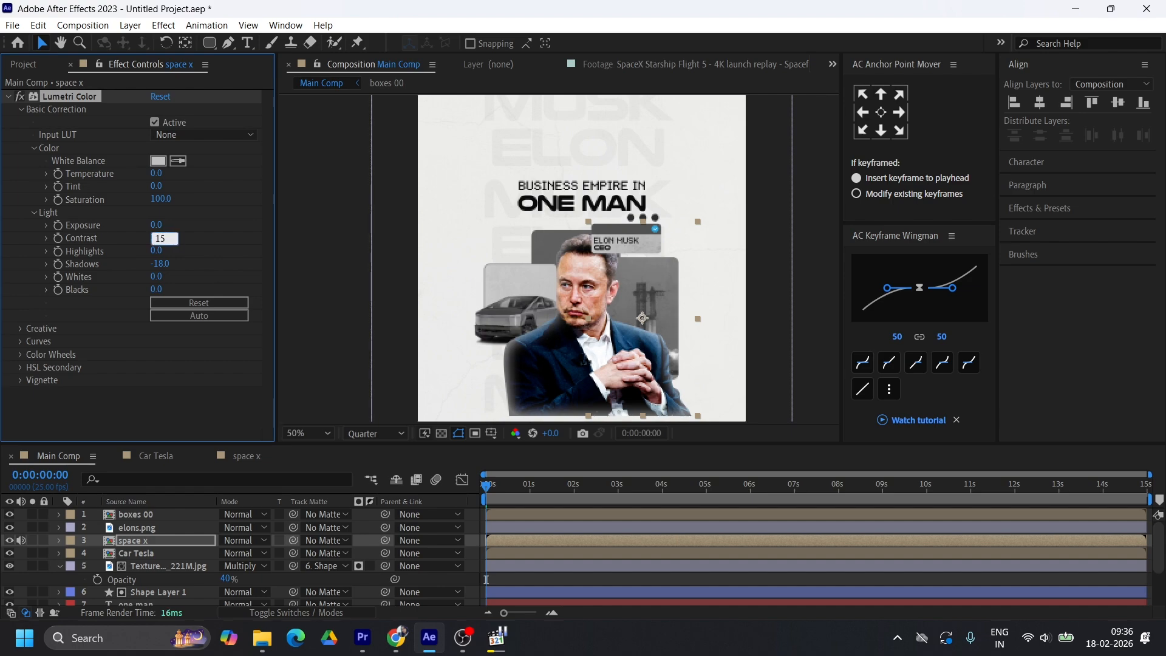
key(Return)
click(7, 97)
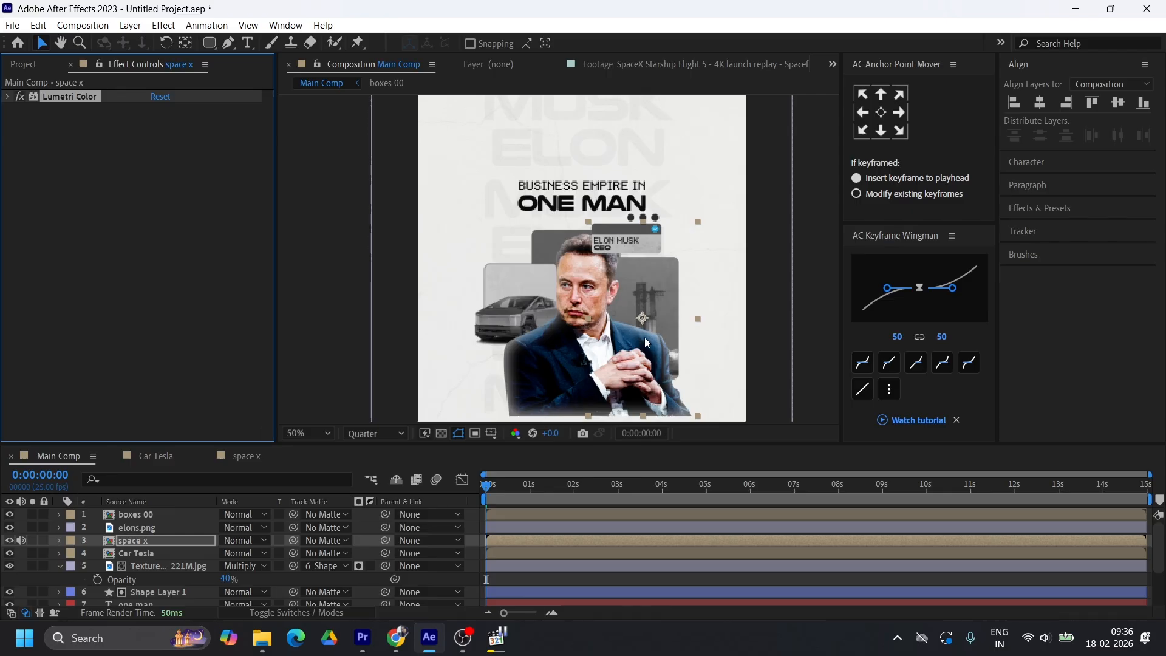
Place the boring composition beneath elons.png, scaled to about a sixth and positioned above the car box beside Elon's head, following the reference video
key(comma)
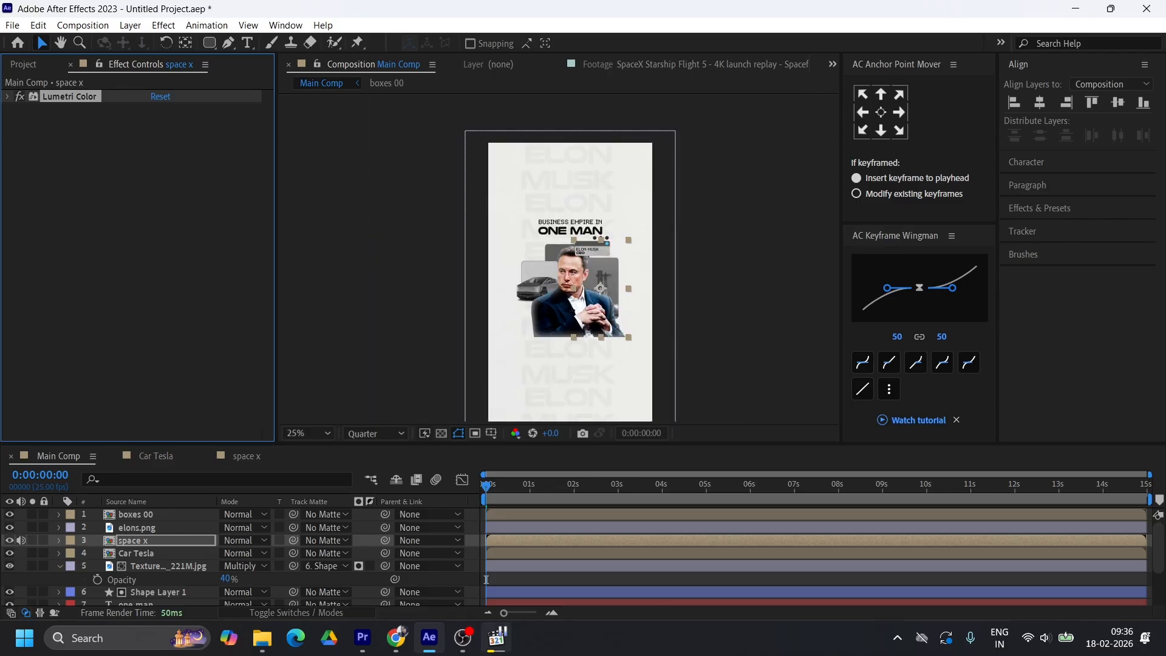
click(497, 645)
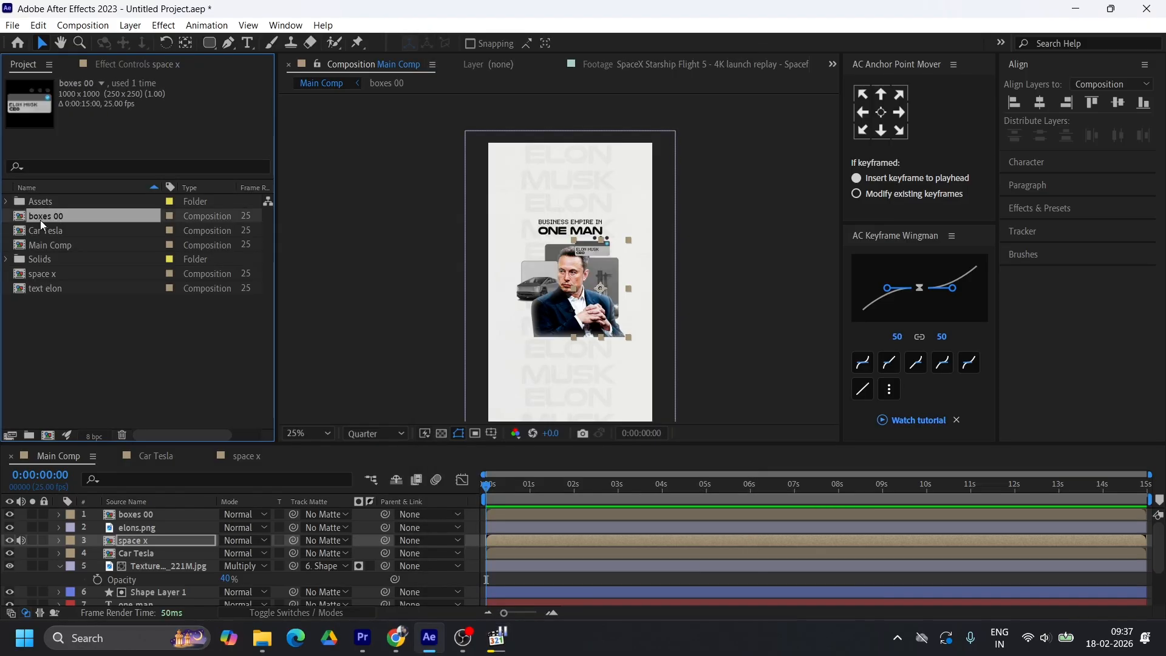
click(37, 230)
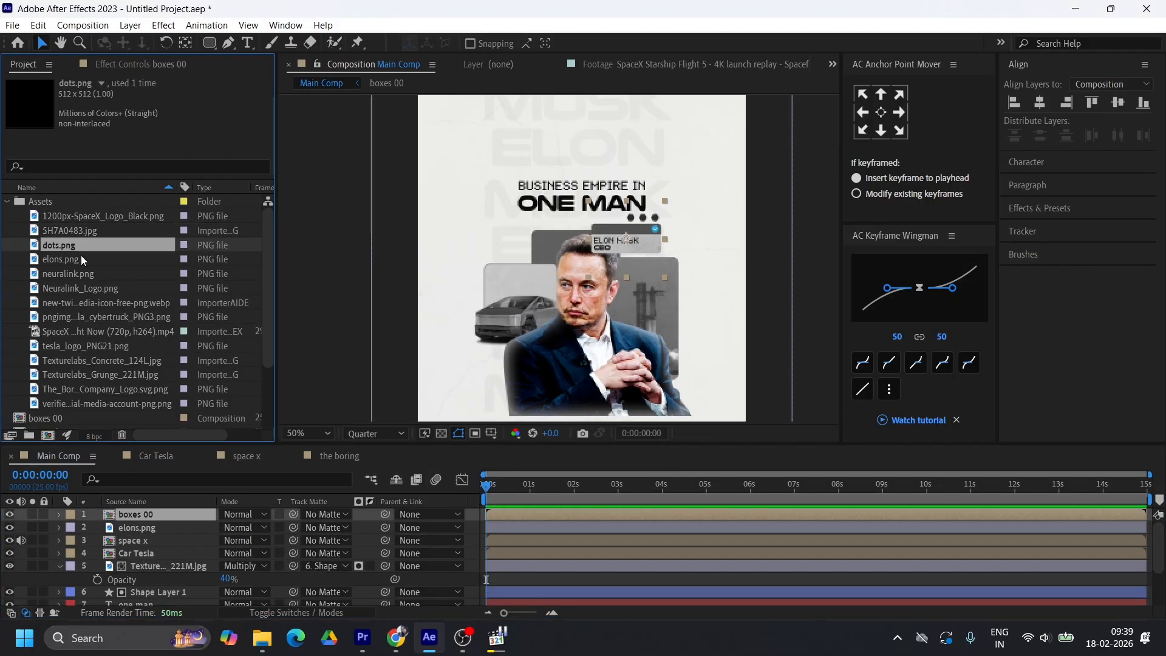
click(7, 201)
drag(66, 303, 122, 534)
drag(732, 320, 622, 334)
drag(621, 333, 557, 243)
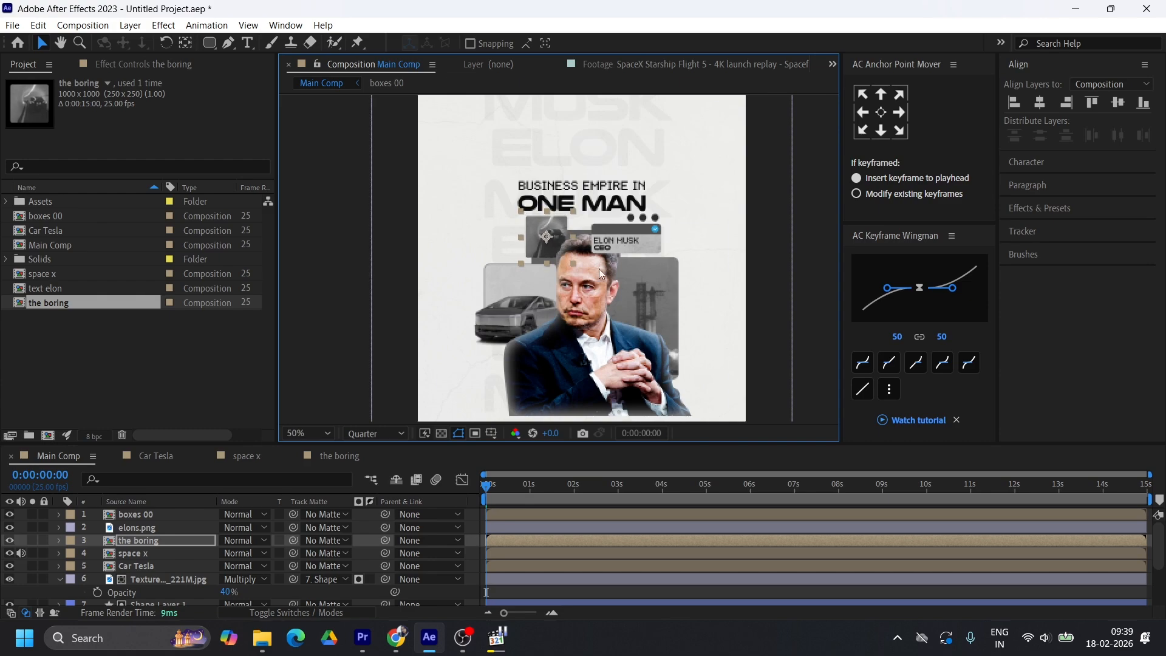
Add neuralink.png as the top layer of Main Comp, scale it to about 31% and move it below the car box, overlapping Elon's elbow
click(7, 201)
drag(70, 275, 115, 511)
drag(746, 317, 646, 317)
scroll(580, 298, down, 2)
drag(580, 296, 566, 340)
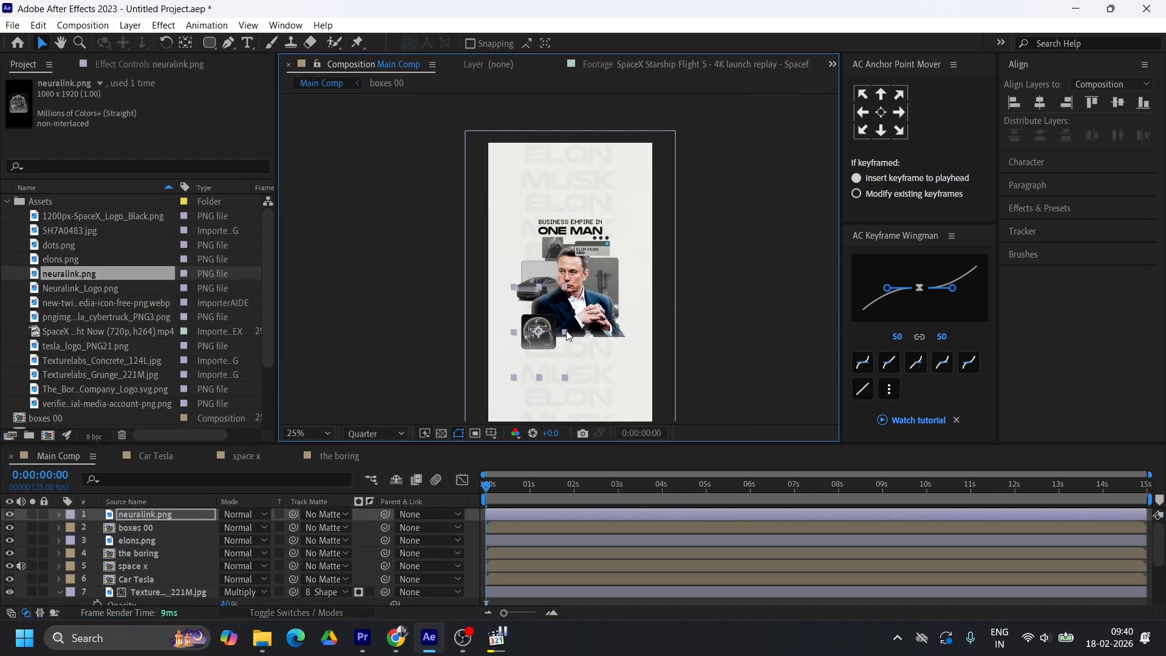
click(622, 395)
drag(621, 395, 621, 369)
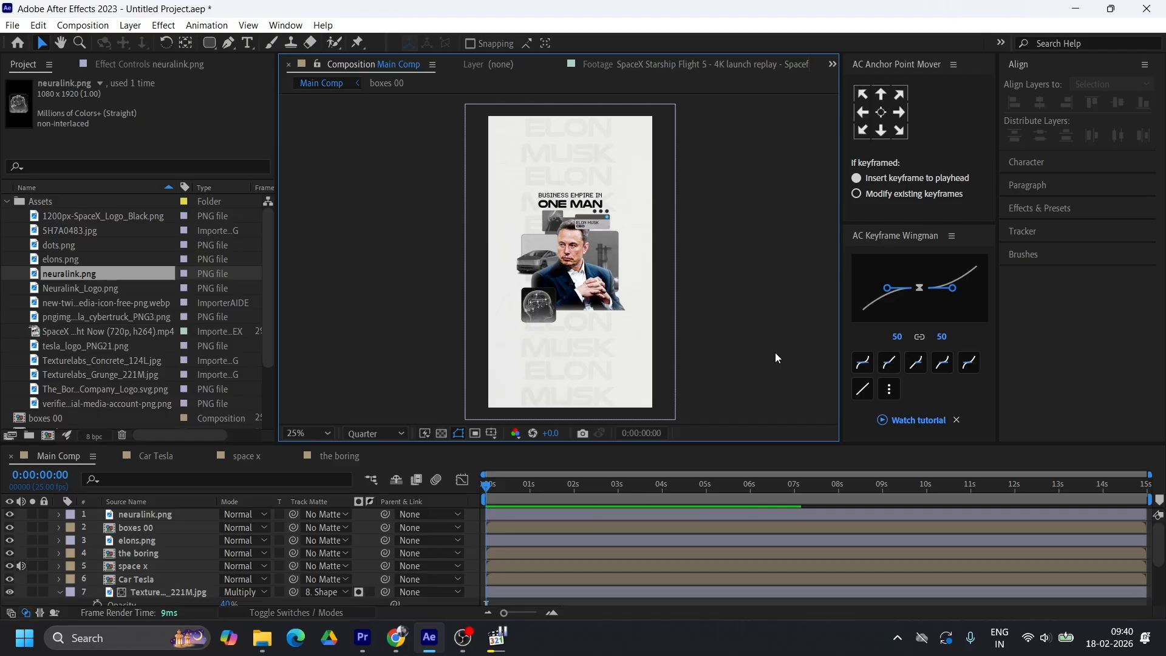